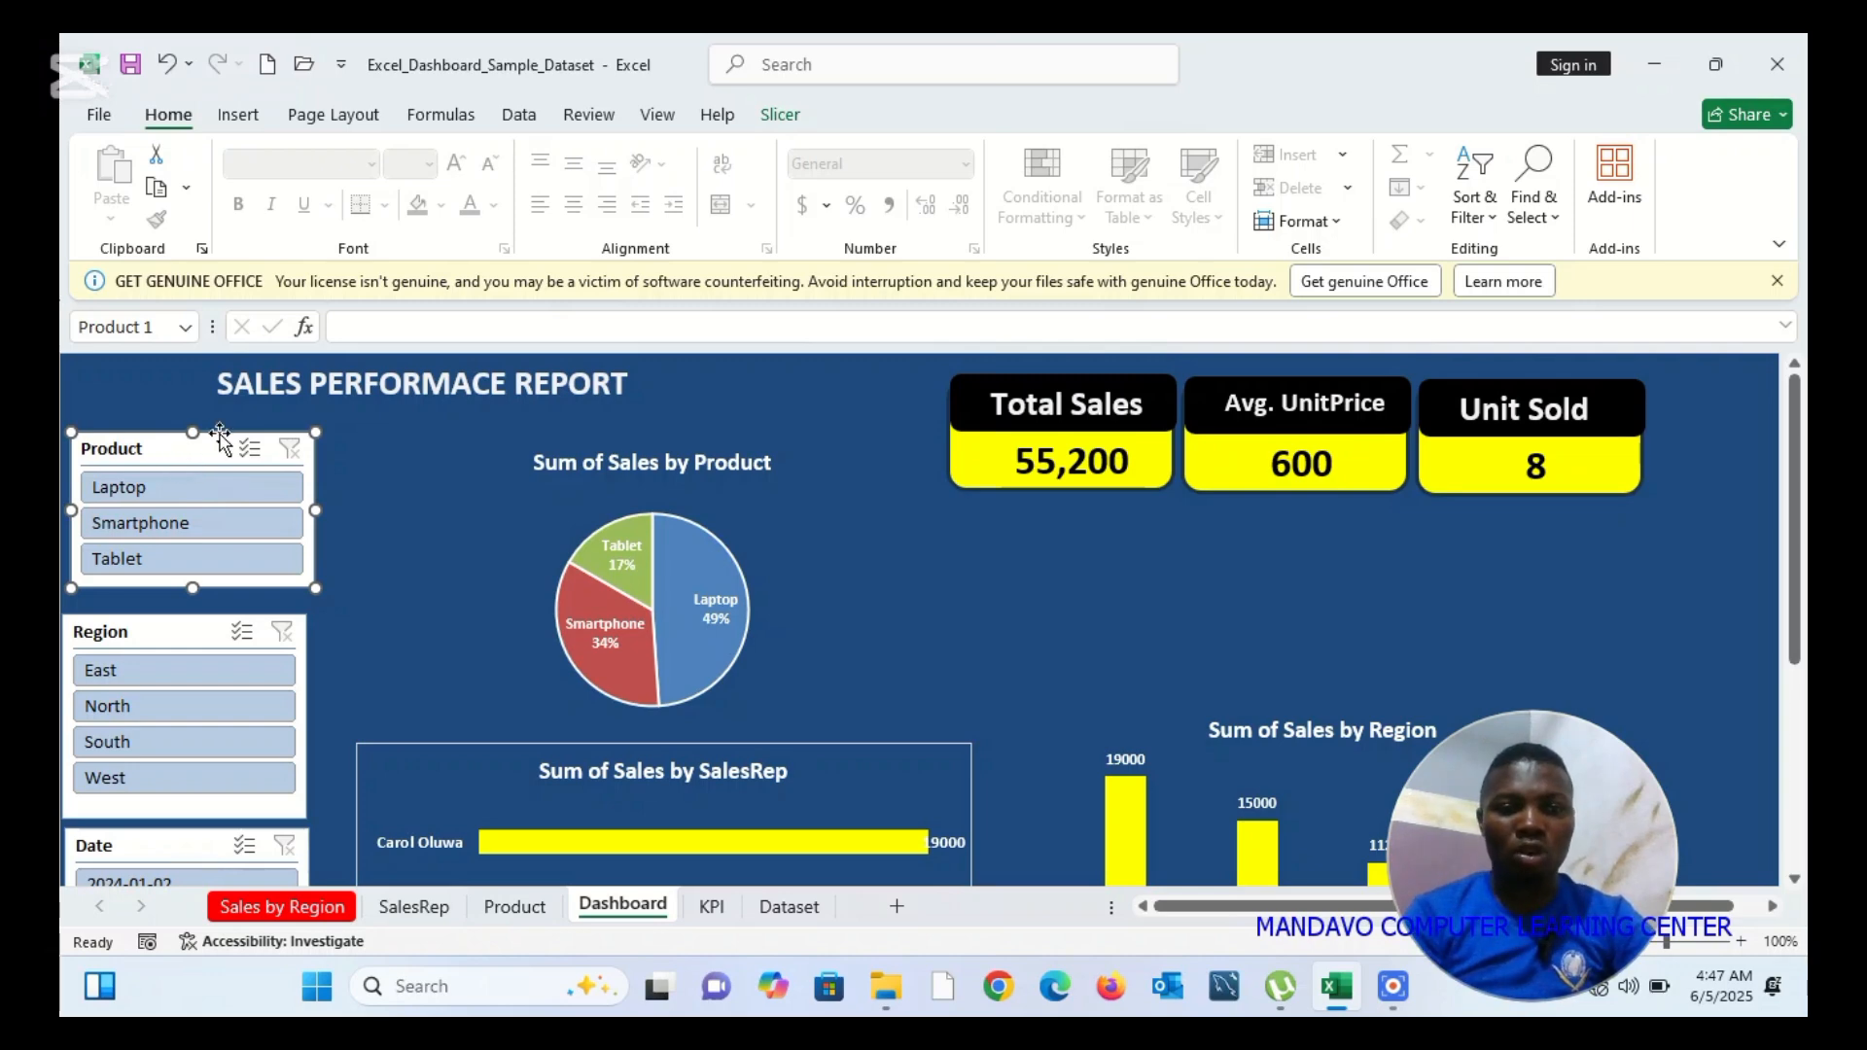
Move the Product, Region and Date slicers up along the dashboard's edge so they stack closely beneath the report title
{"action": "mouse_move", "coordinate": [175, 457]}
{"action": "left_mouse_down"}
{"action": "mouse_move", "coordinate": [299, 453]}
{"action": "mouse_move", "coordinate": [159, 430]}
{"action": "left_mouse_up"}
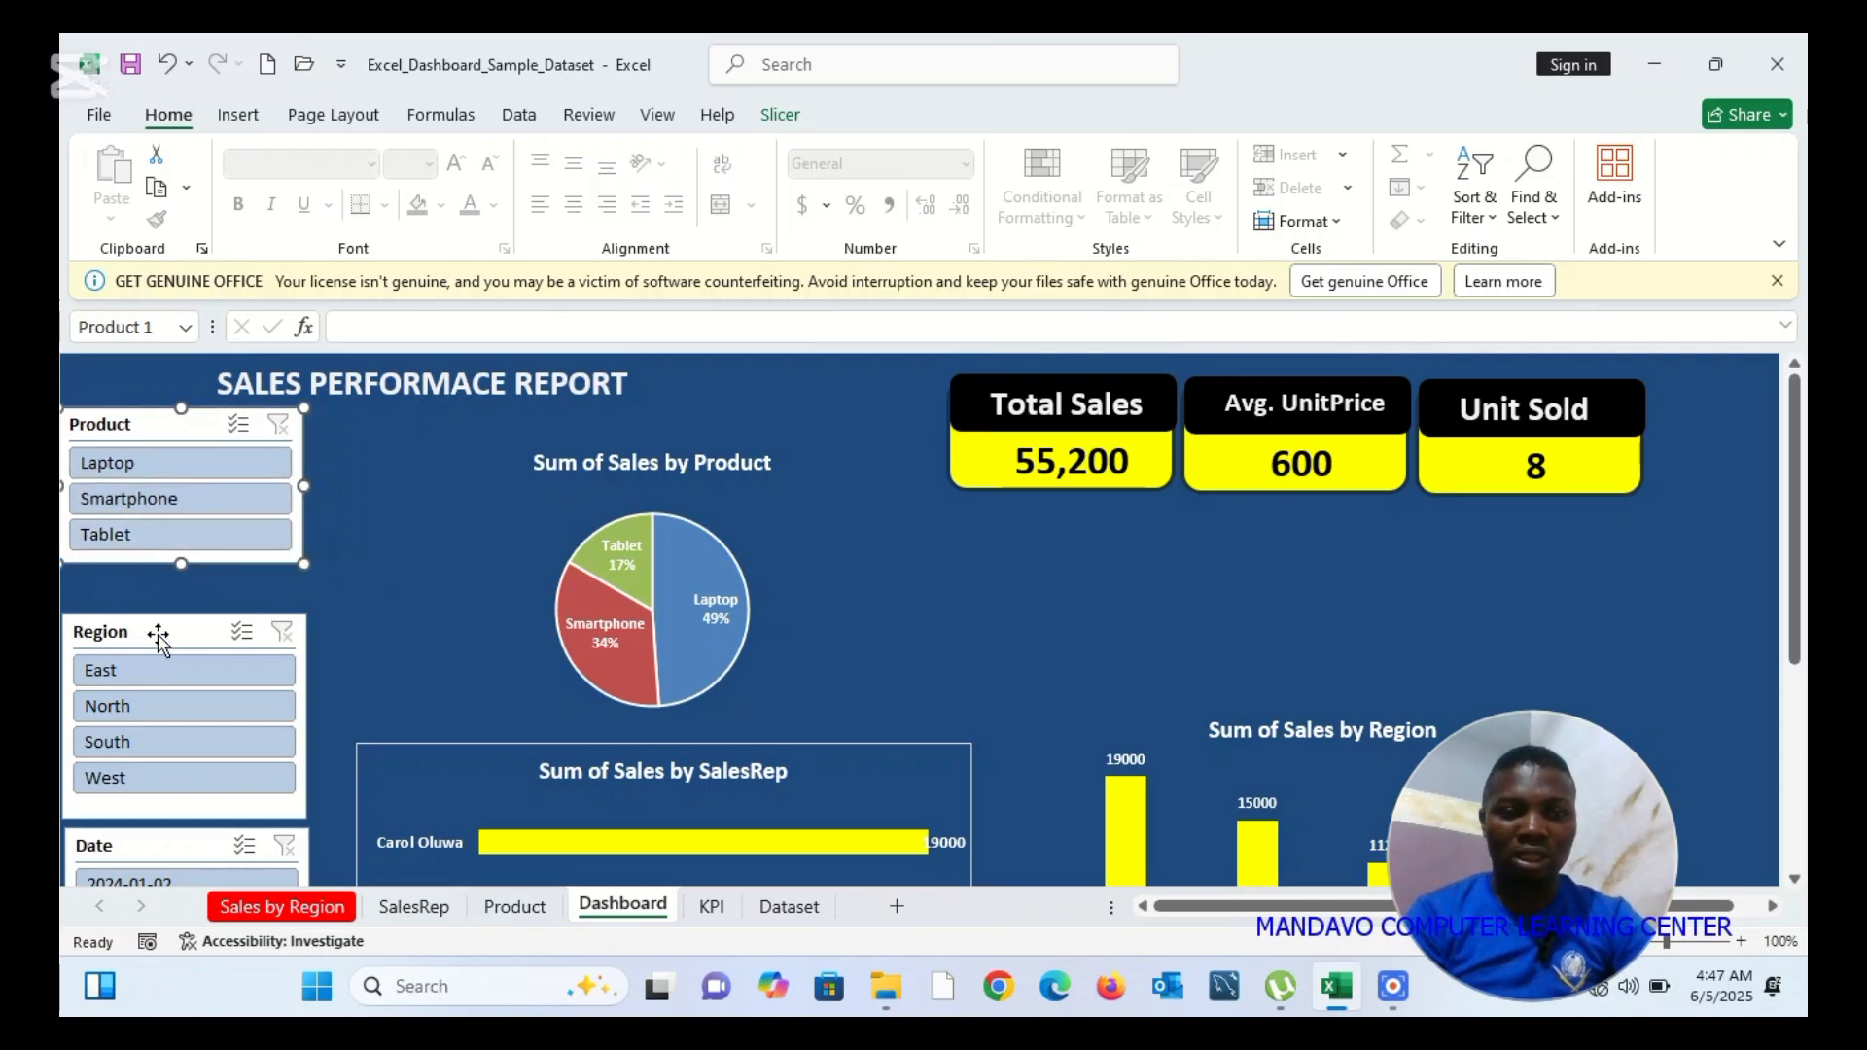
{"action": "left_click_drag", "start_coordinate": [153, 632], "coordinate": [153, 594]}
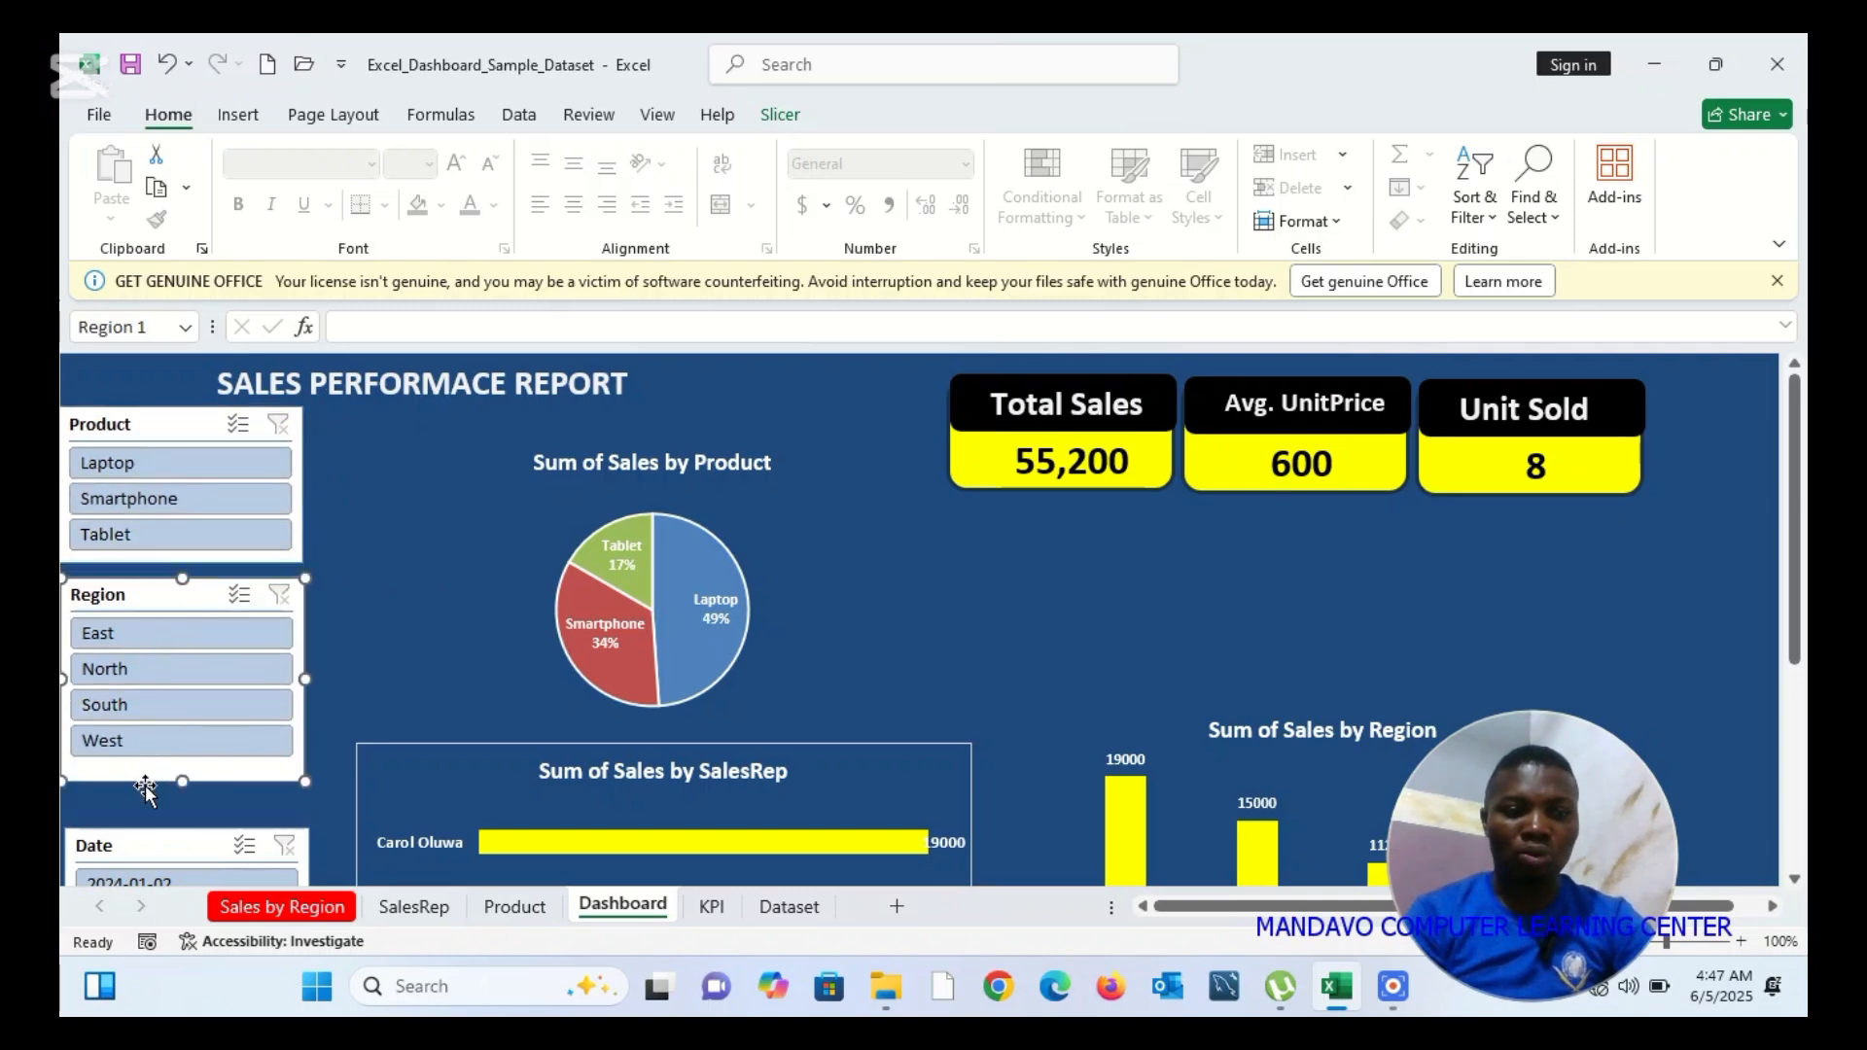
{"action": "mouse_move", "coordinate": [145, 854]}
{"action": "left_mouse_down"}
{"action": "mouse_move", "coordinate": [146, 773]}
{"action": "mouse_move", "coordinate": [119, 778]}
{"action": "mouse_move", "coordinate": [388, 439]}
{"action": "mouse_move", "coordinate": [134, 836]}
{"action": "mouse_move", "coordinate": [129, 797]}
{"action": "mouse_move", "coordinate": [131, 819]}
{"action": "left_mouse_up"}
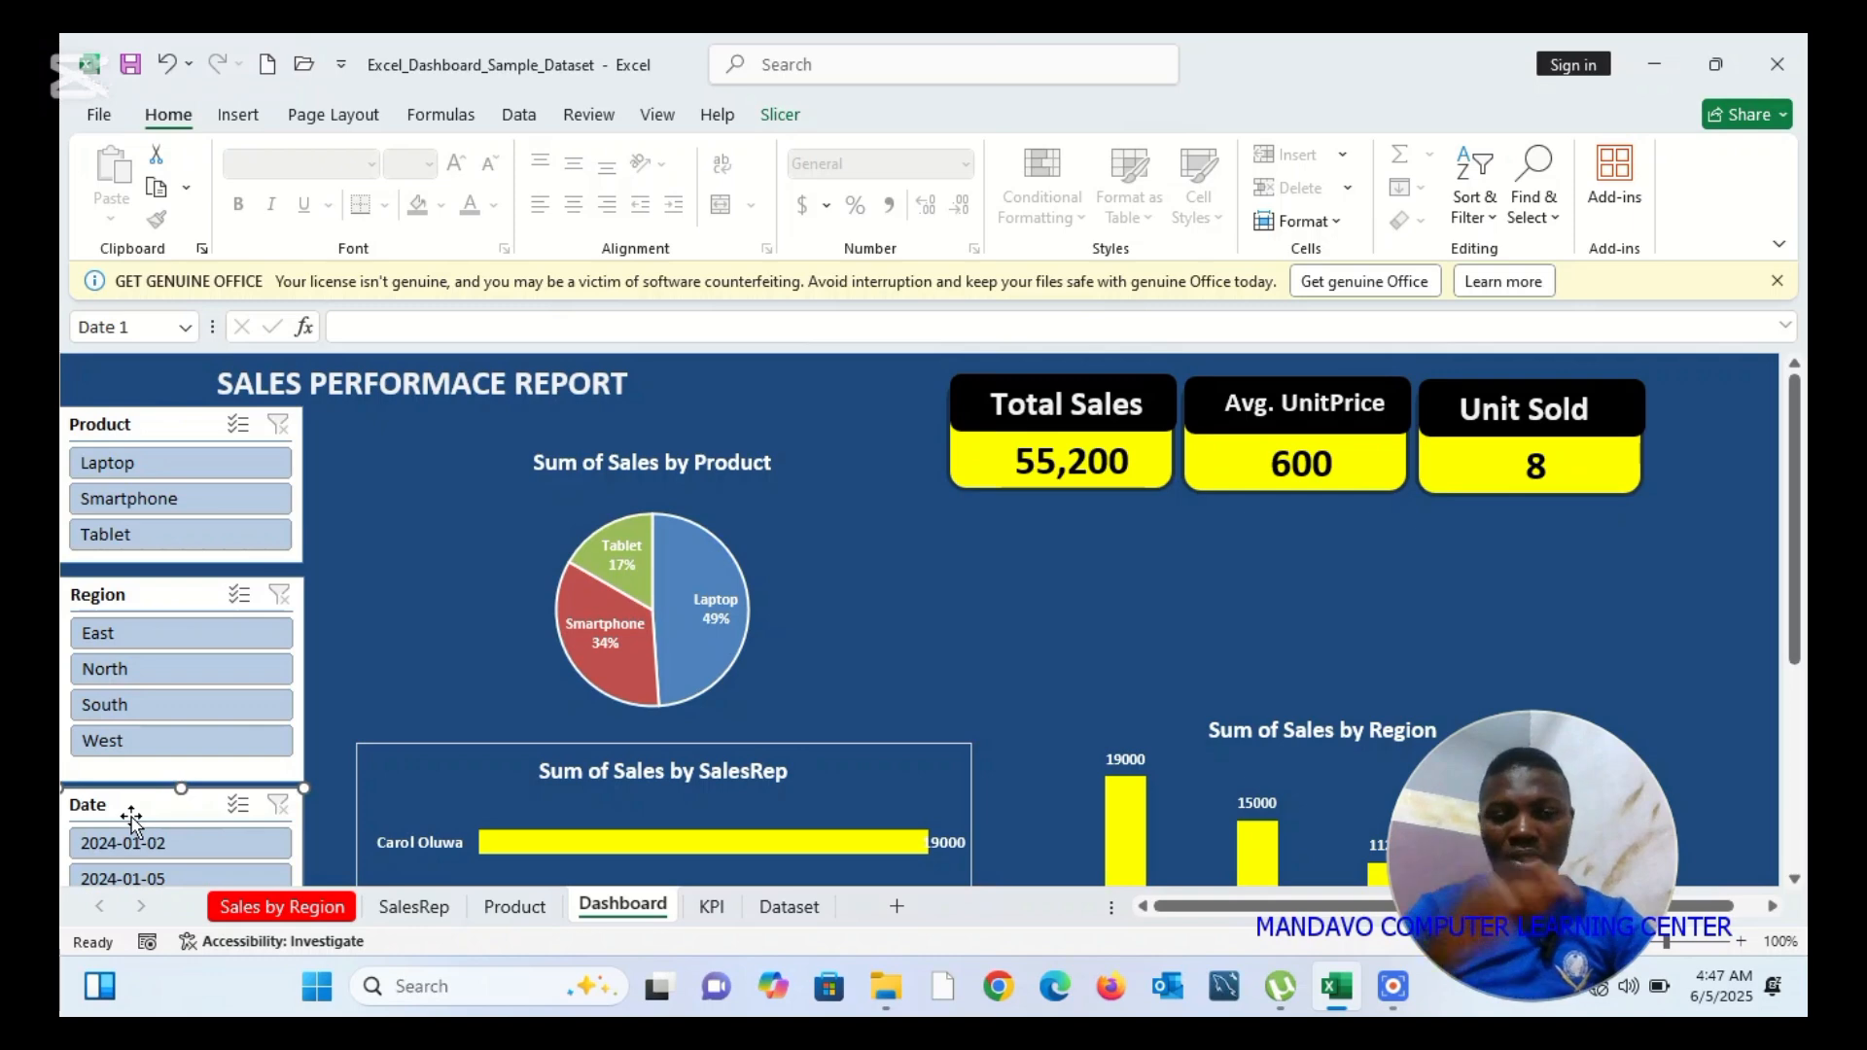
{"action": "left_click", "coordinate": [176, 429]}
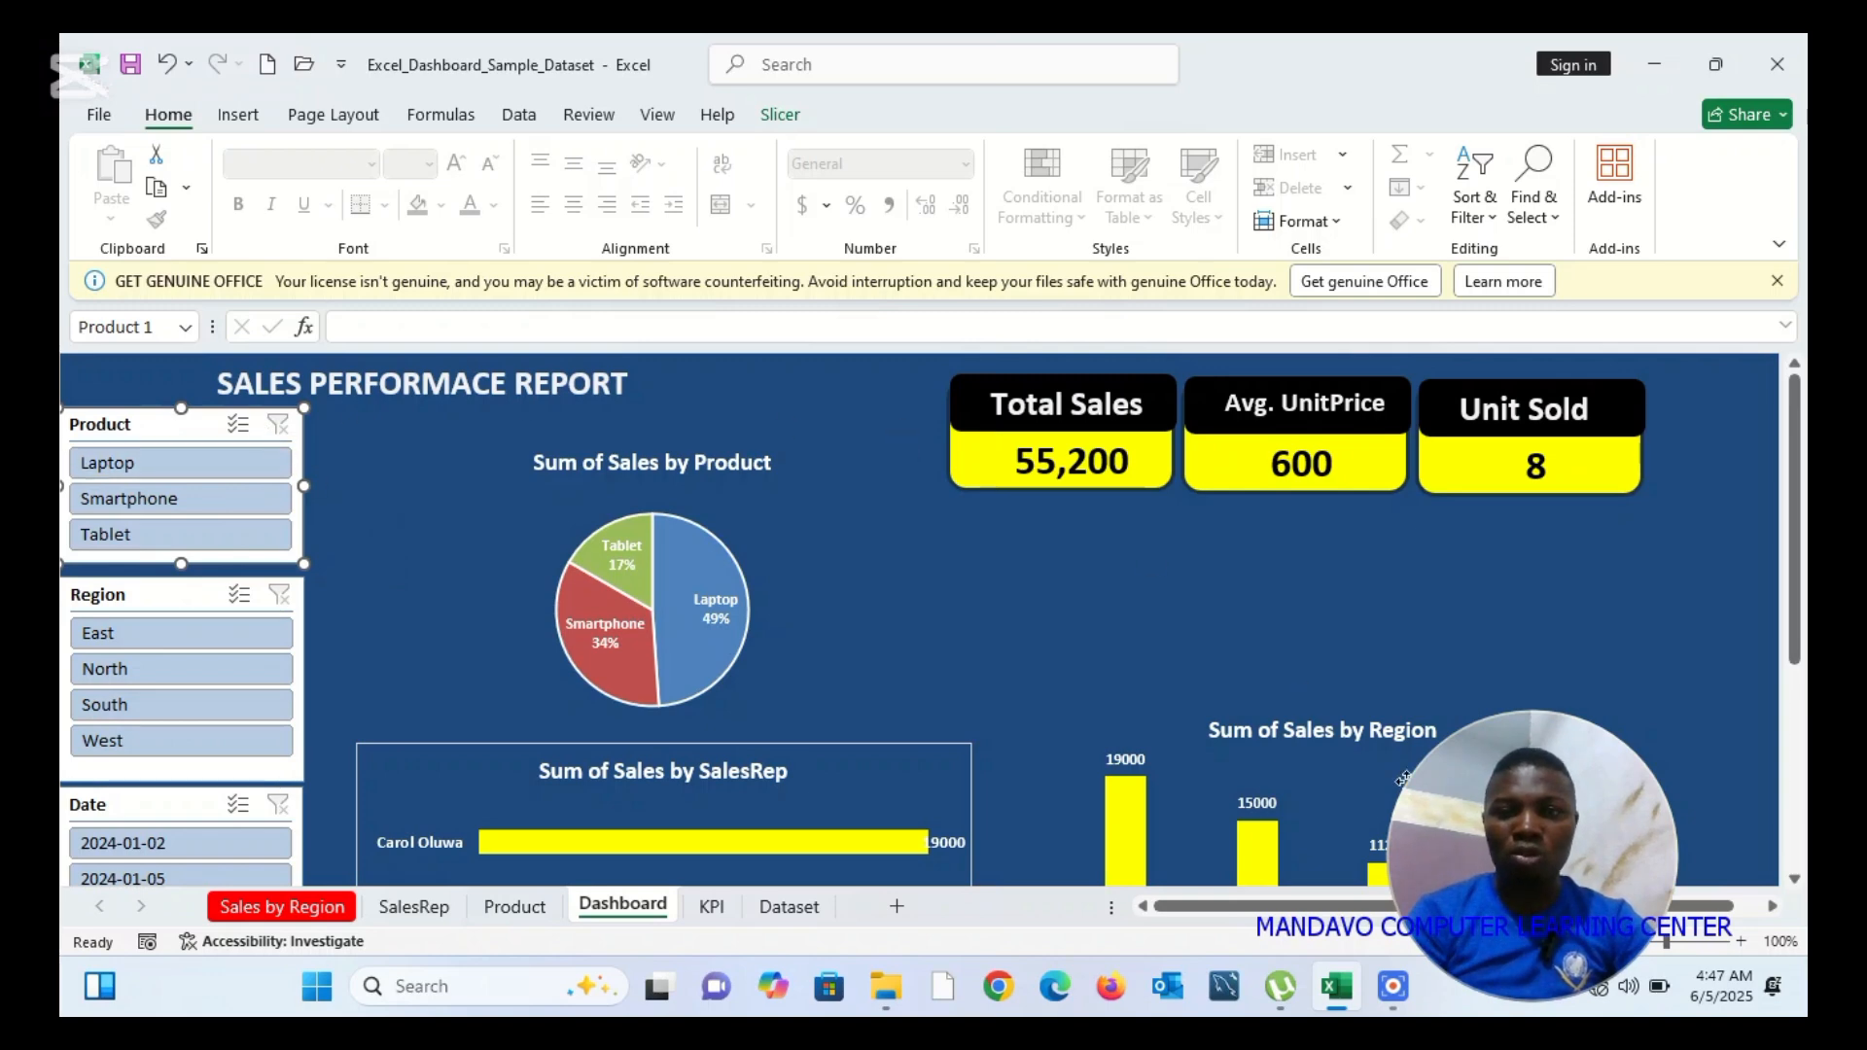
{"action": "left_click", "coordinate": [1169, 835]}
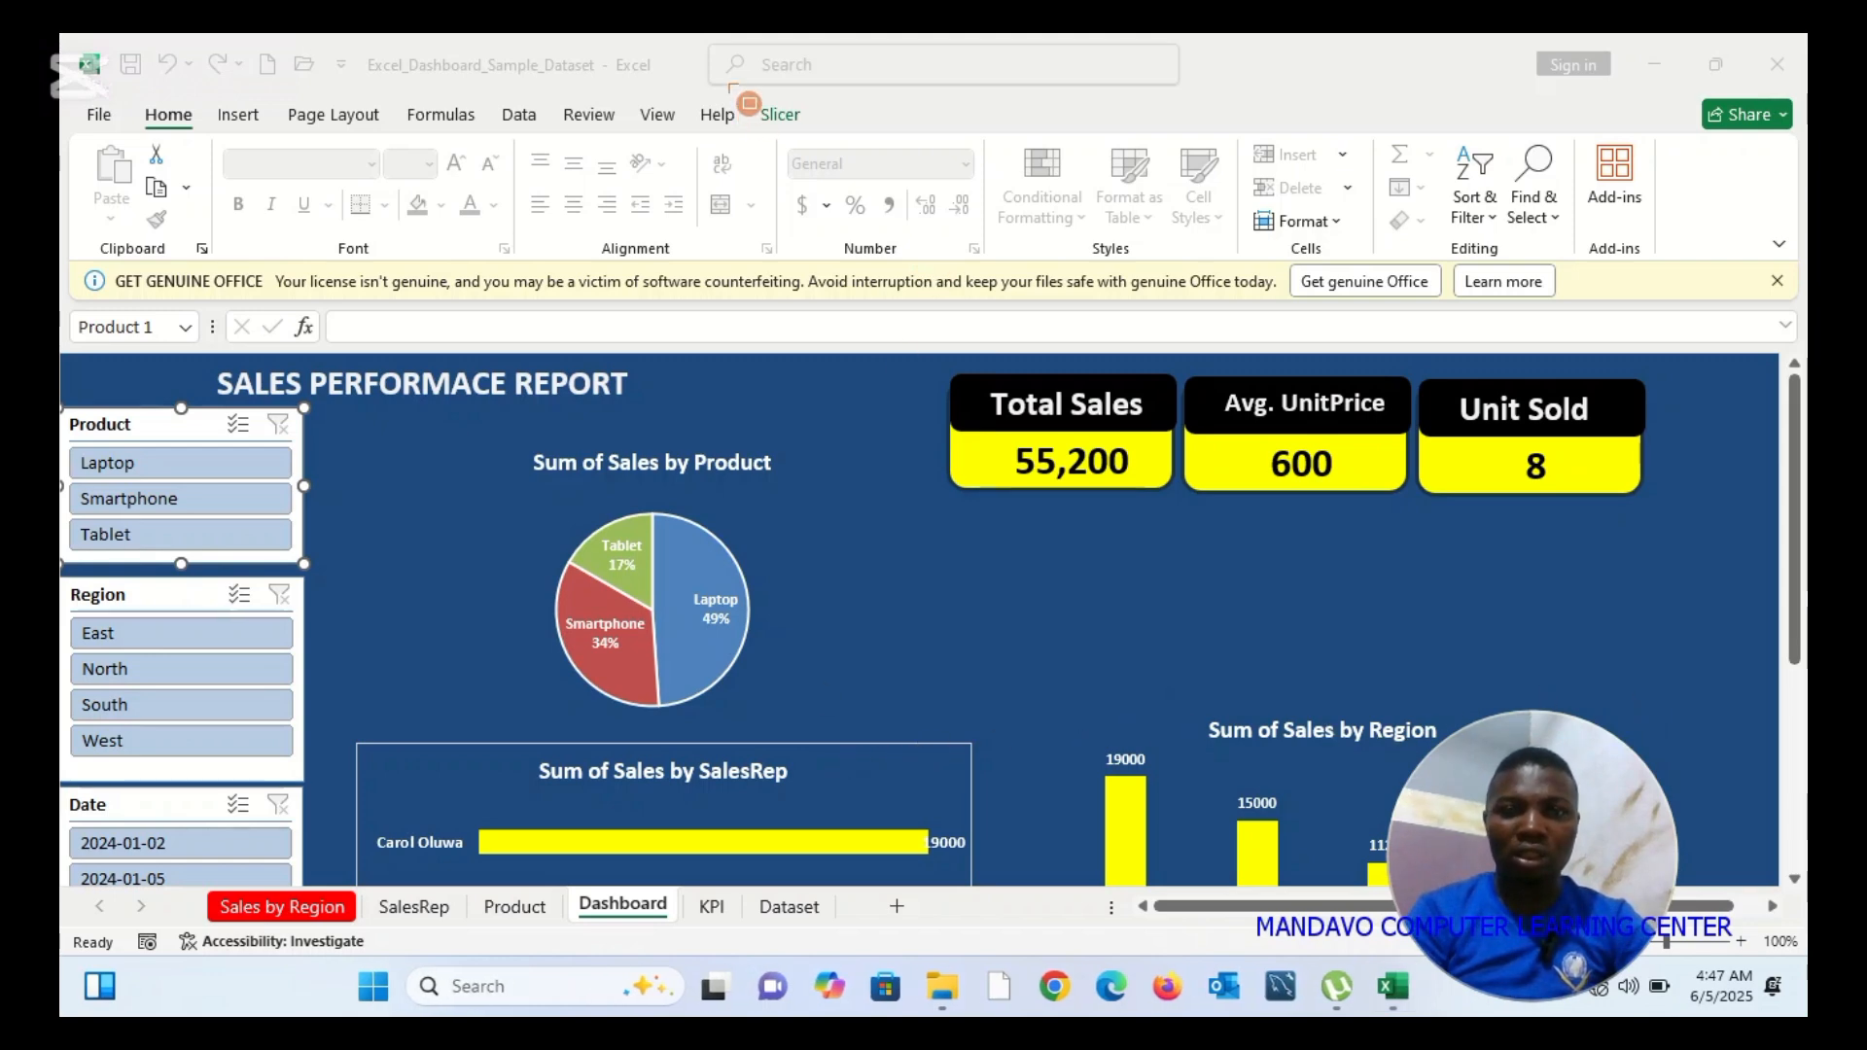
{"action": "mouse_move", "coordinate": [749, 103]}
{"action": "left_mouse_down"}
{"action": "mouse_move", "coordinate": [852, 147]}
{"action": "mouse_move", "coordinate": [931, 213]}
{"action": "mouse_move", "coordinate": [832, 156]}
{"action": "left_mouse_up"}
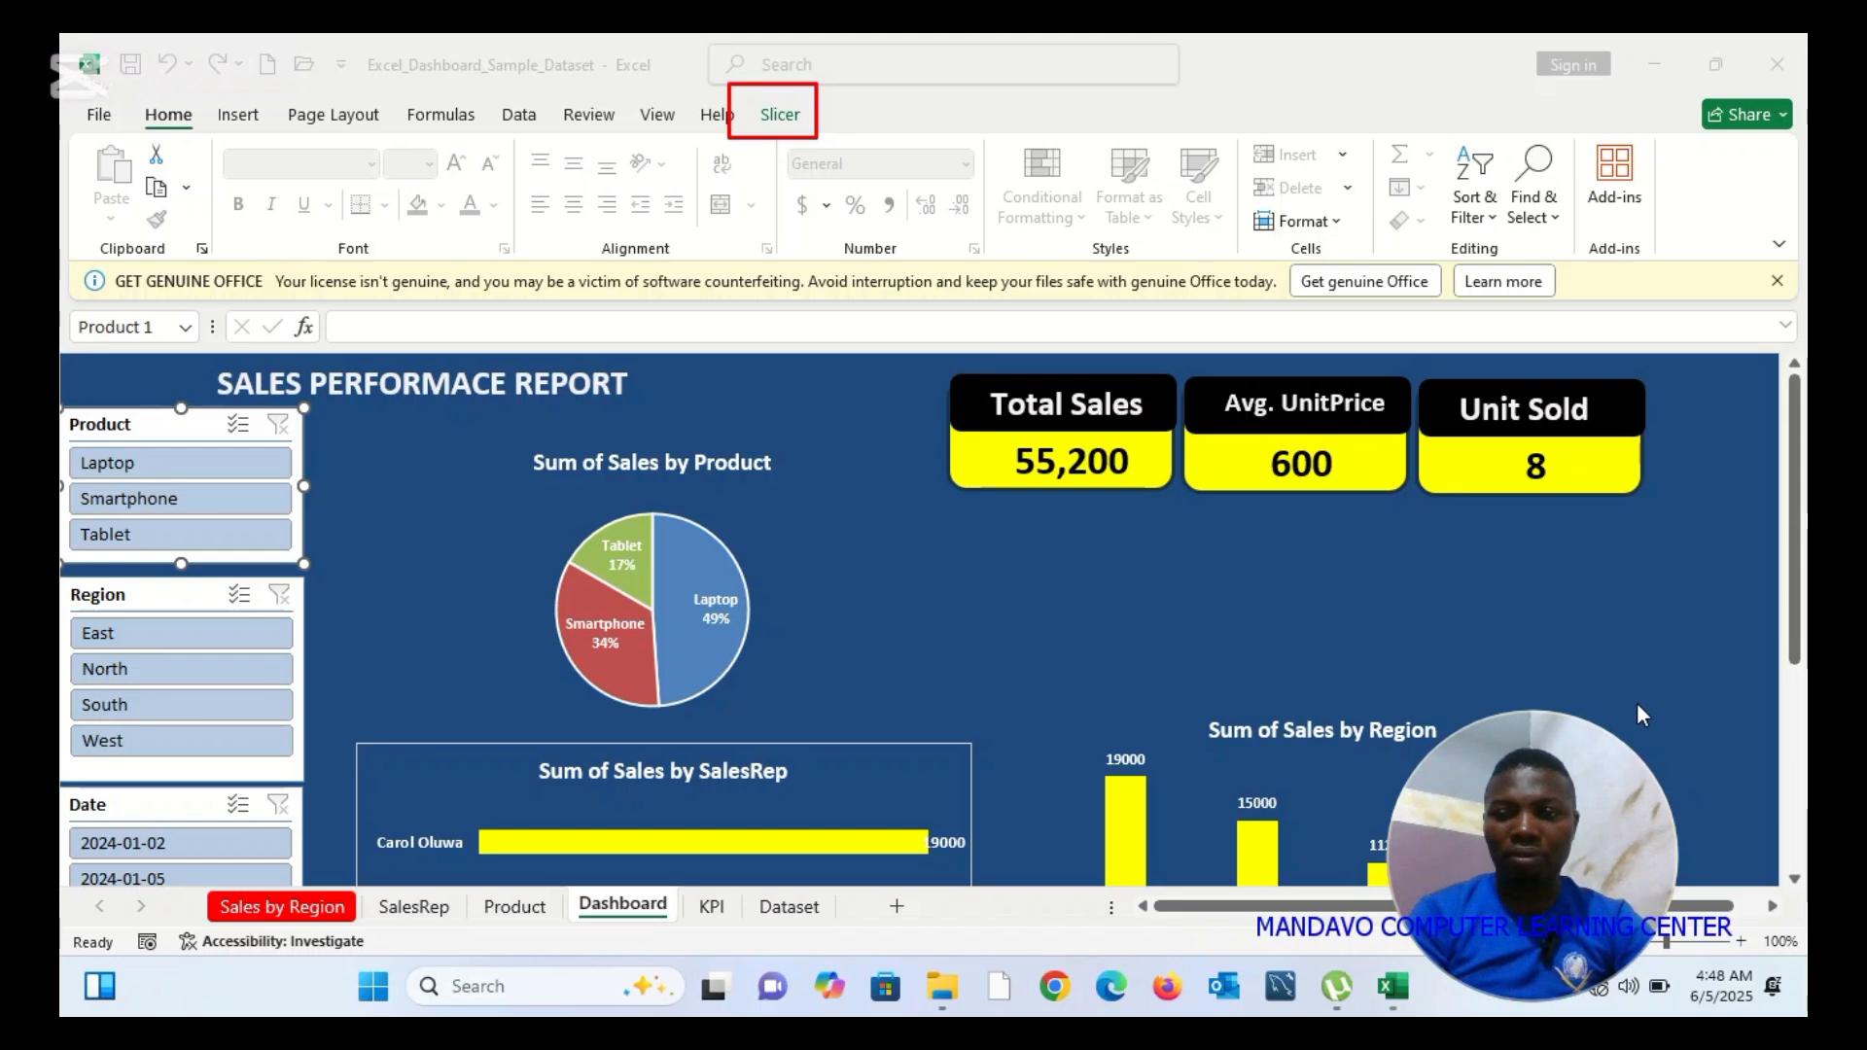
{"action": "left_click", "coordinate": [773, 118]}
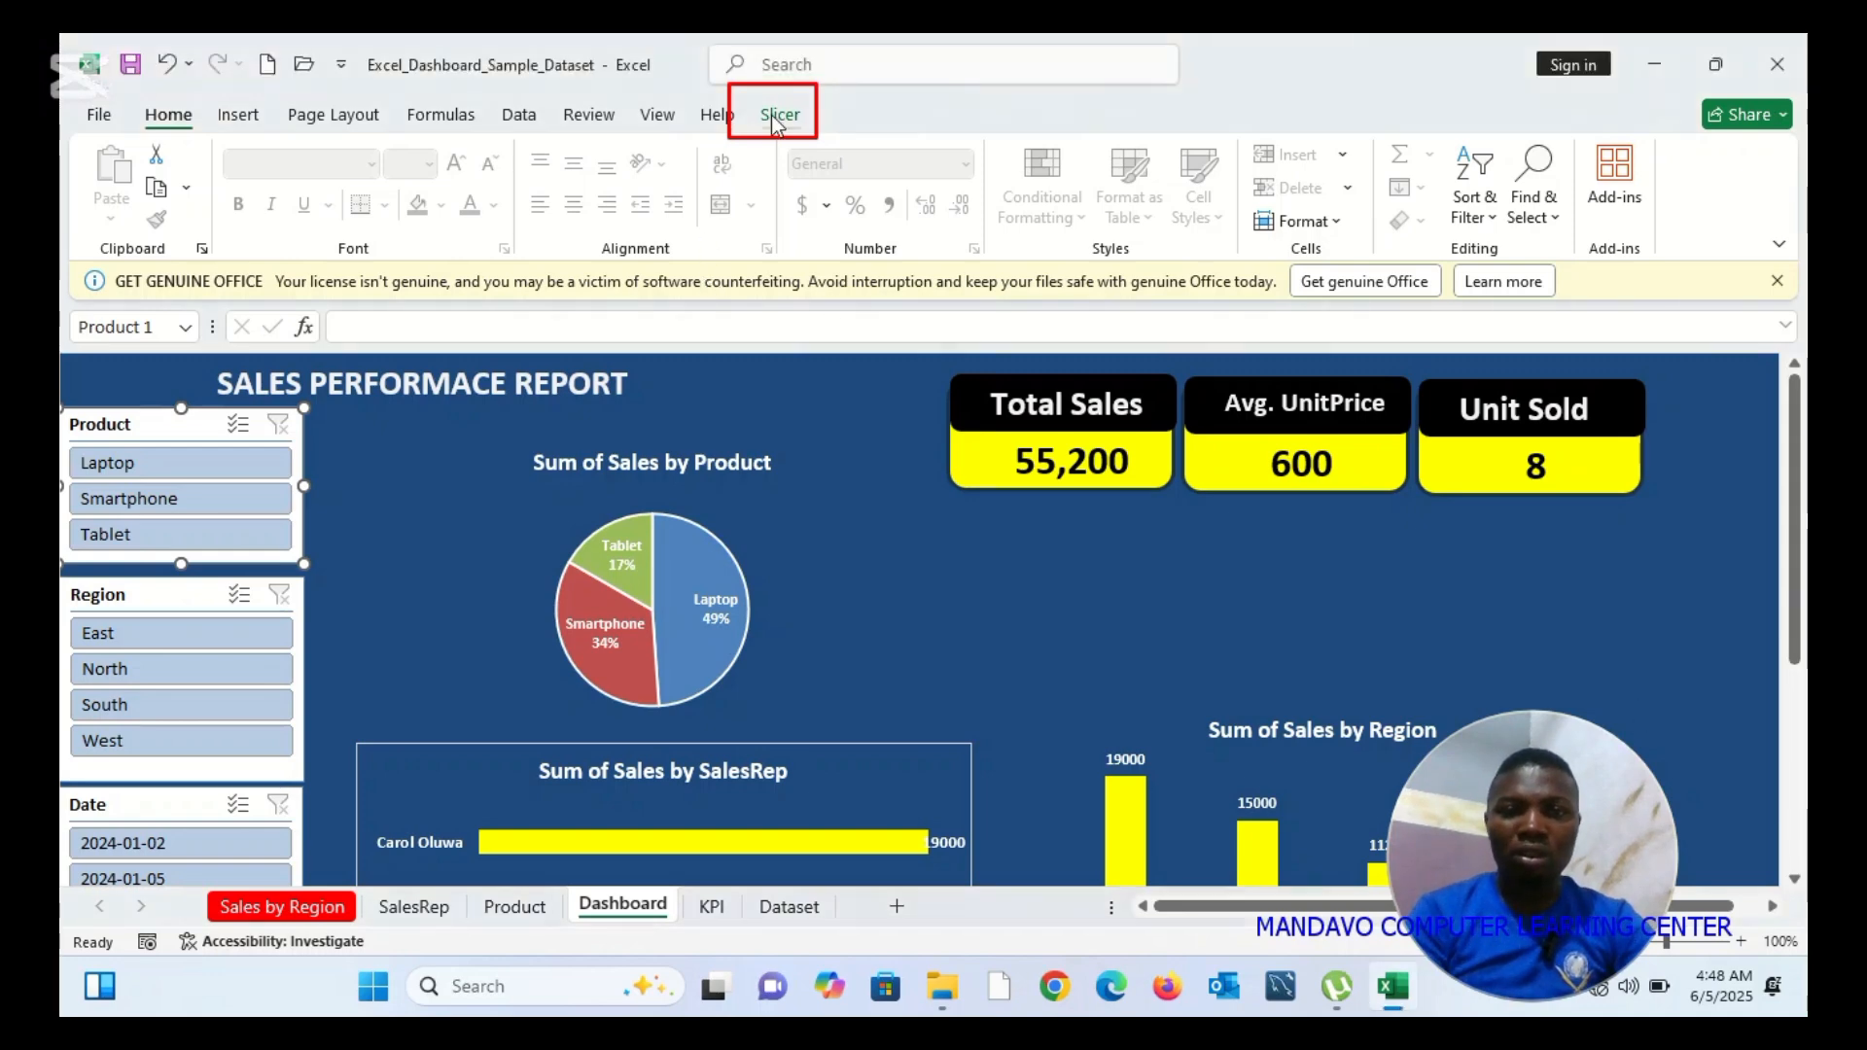
{"action": "left_click", "coordinate": [776, 117]}
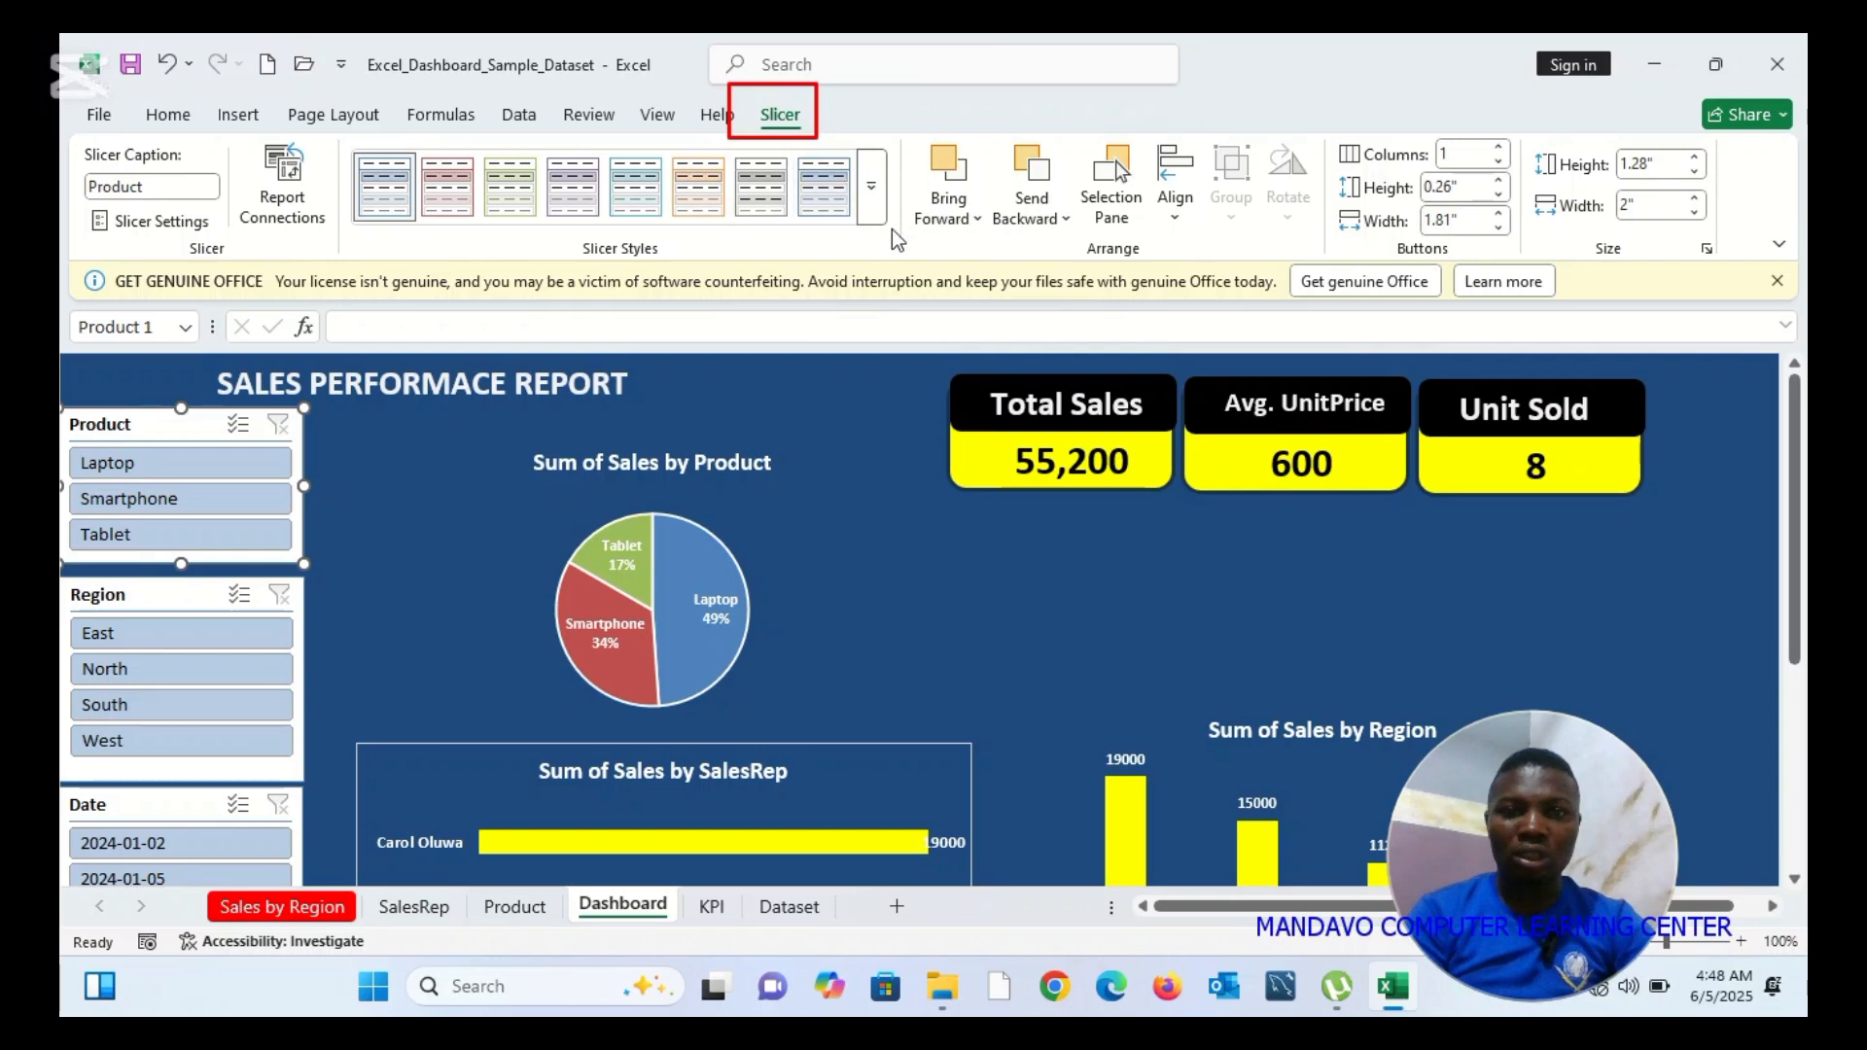
{"action": "left_click", "coordinate": [878, 207]}
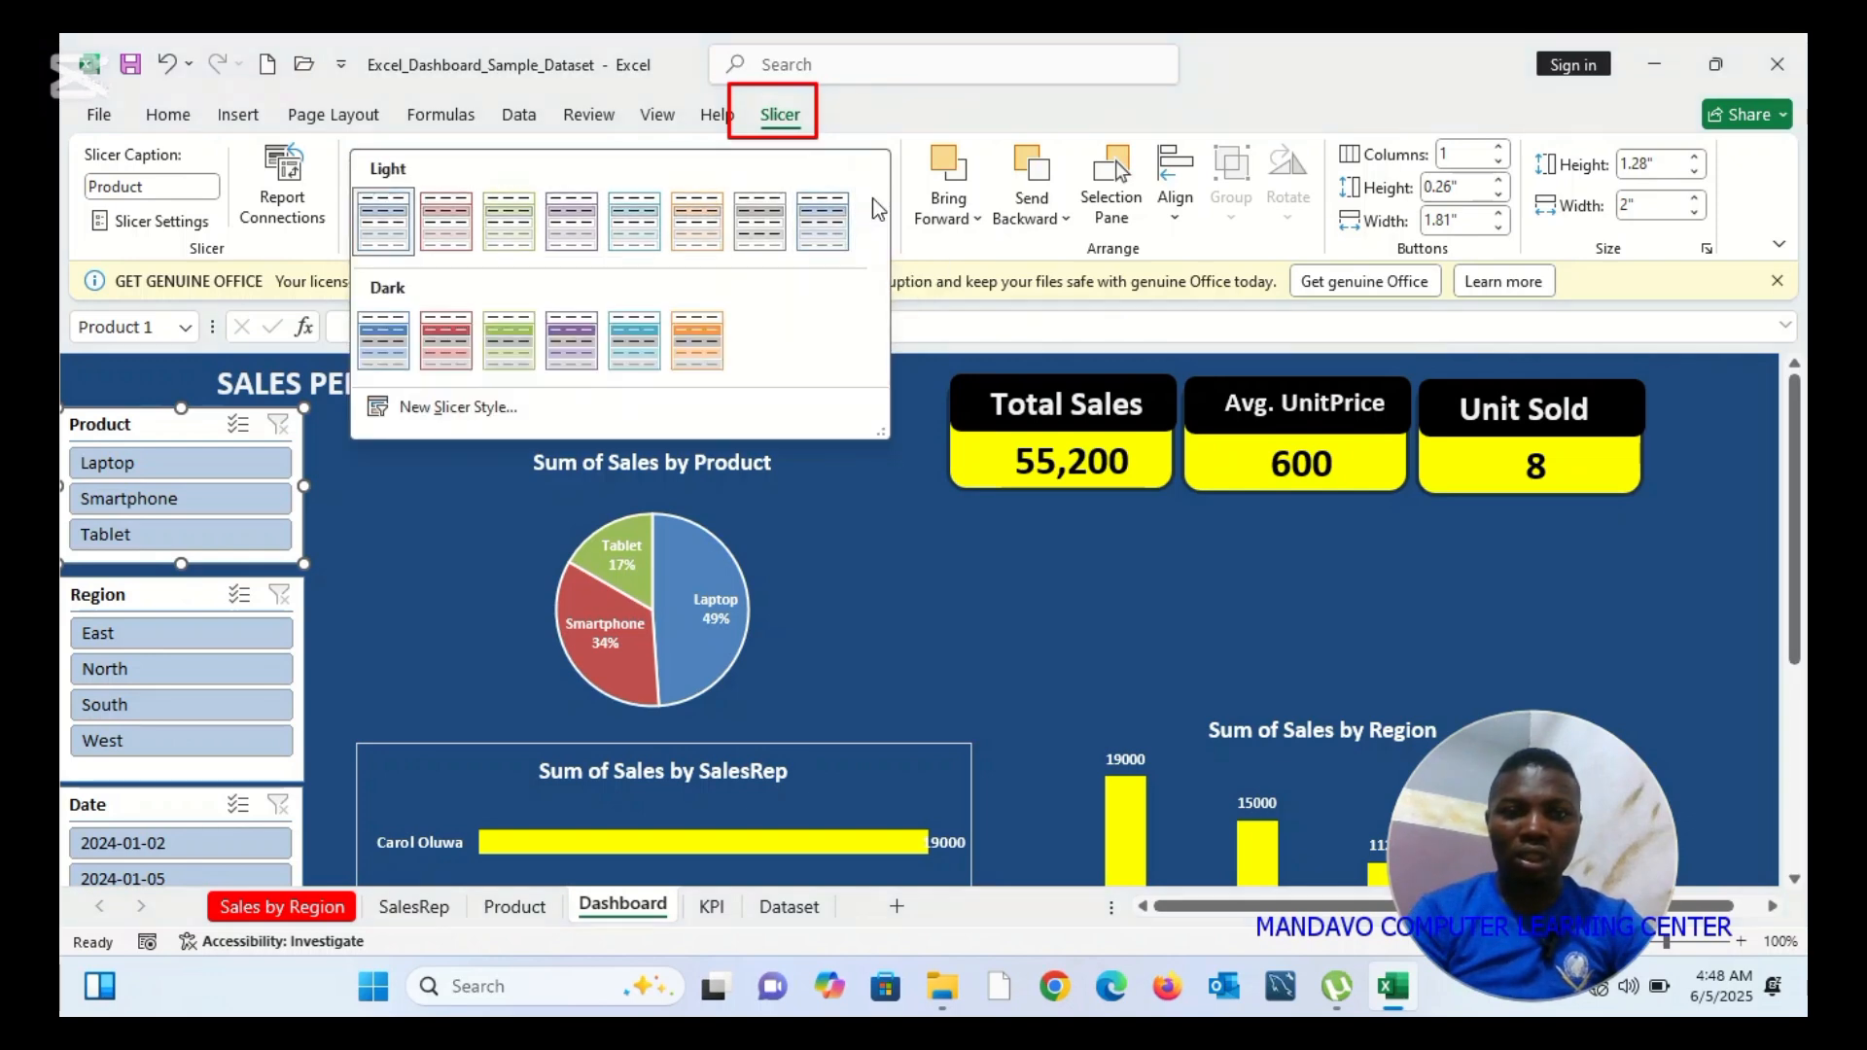
{"action": "left_click", "coordinate": [496, 409]}
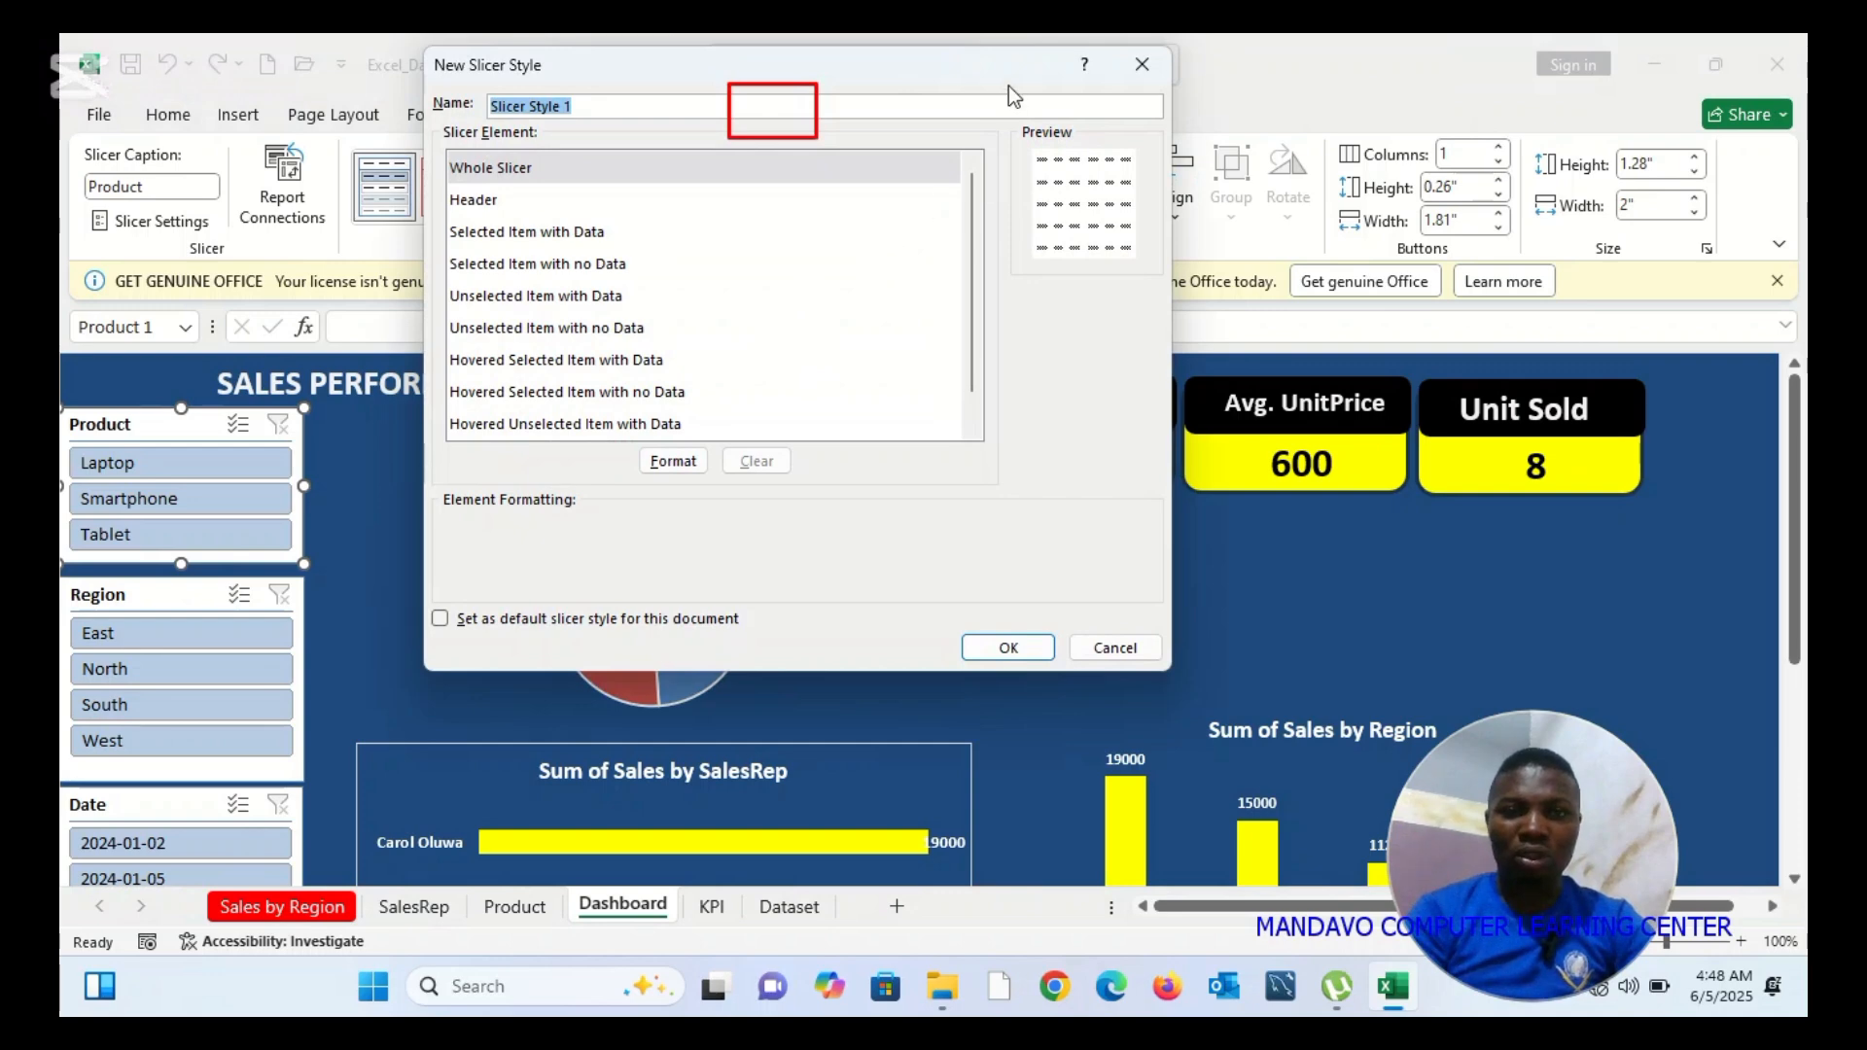
{"action": "left_click_drag", "start_coordinate": [978, 67], "coordinate": [1157, 124]}
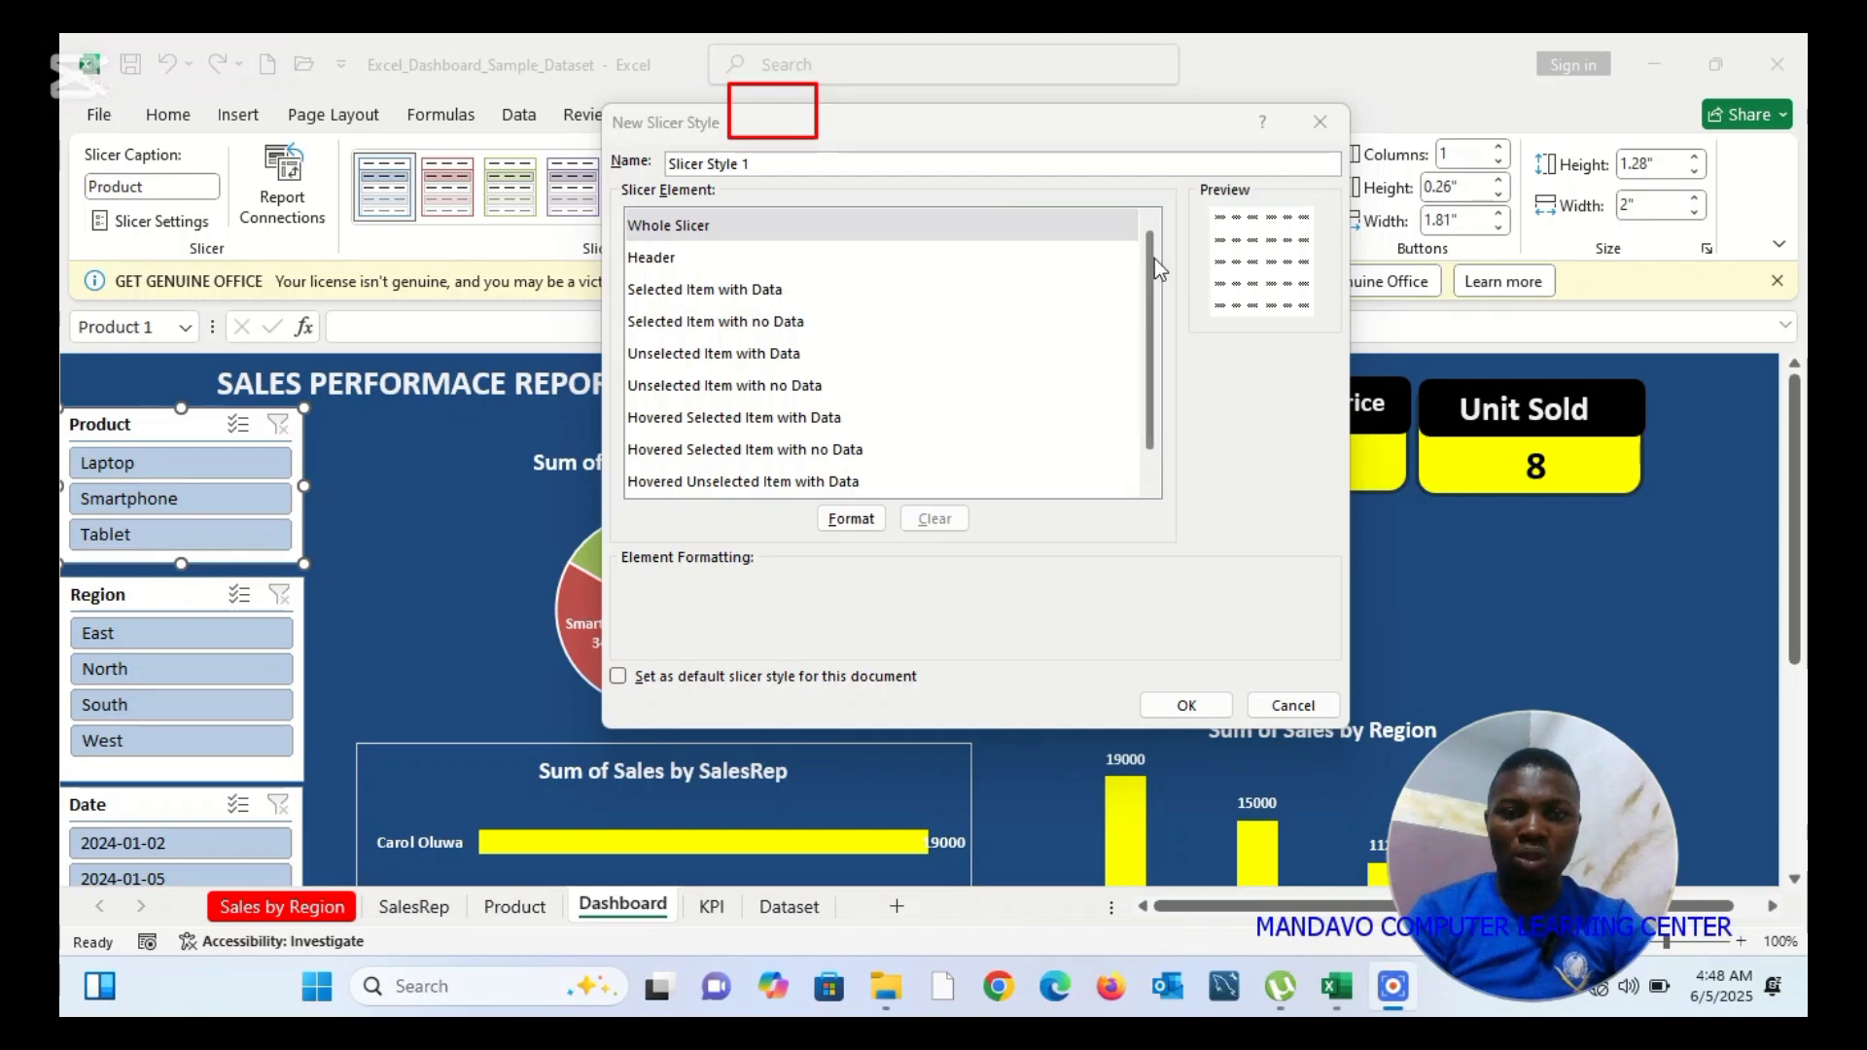
{"action": "left_click", "coordinate": [862, 521]}
{"action": "left_click", "coordinate": [851, 519]}
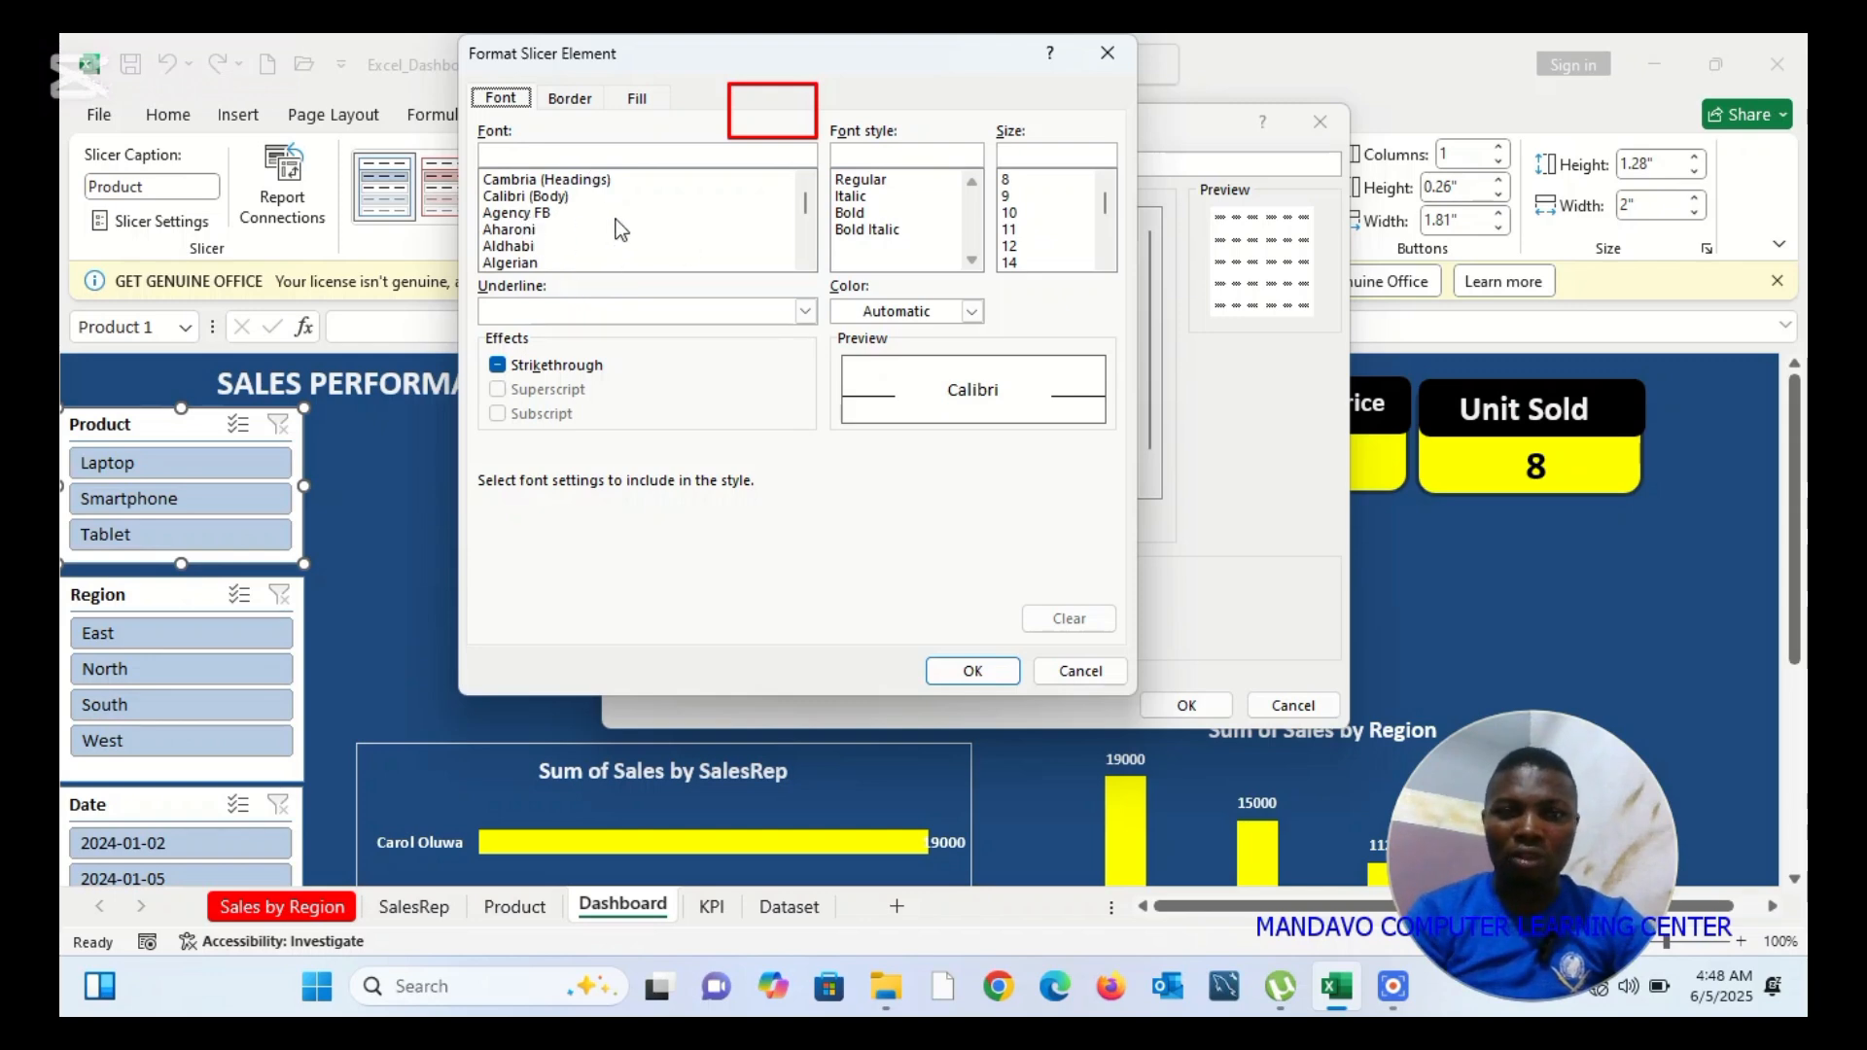
{"action": "left_click", "coordinate": [844, 215]}
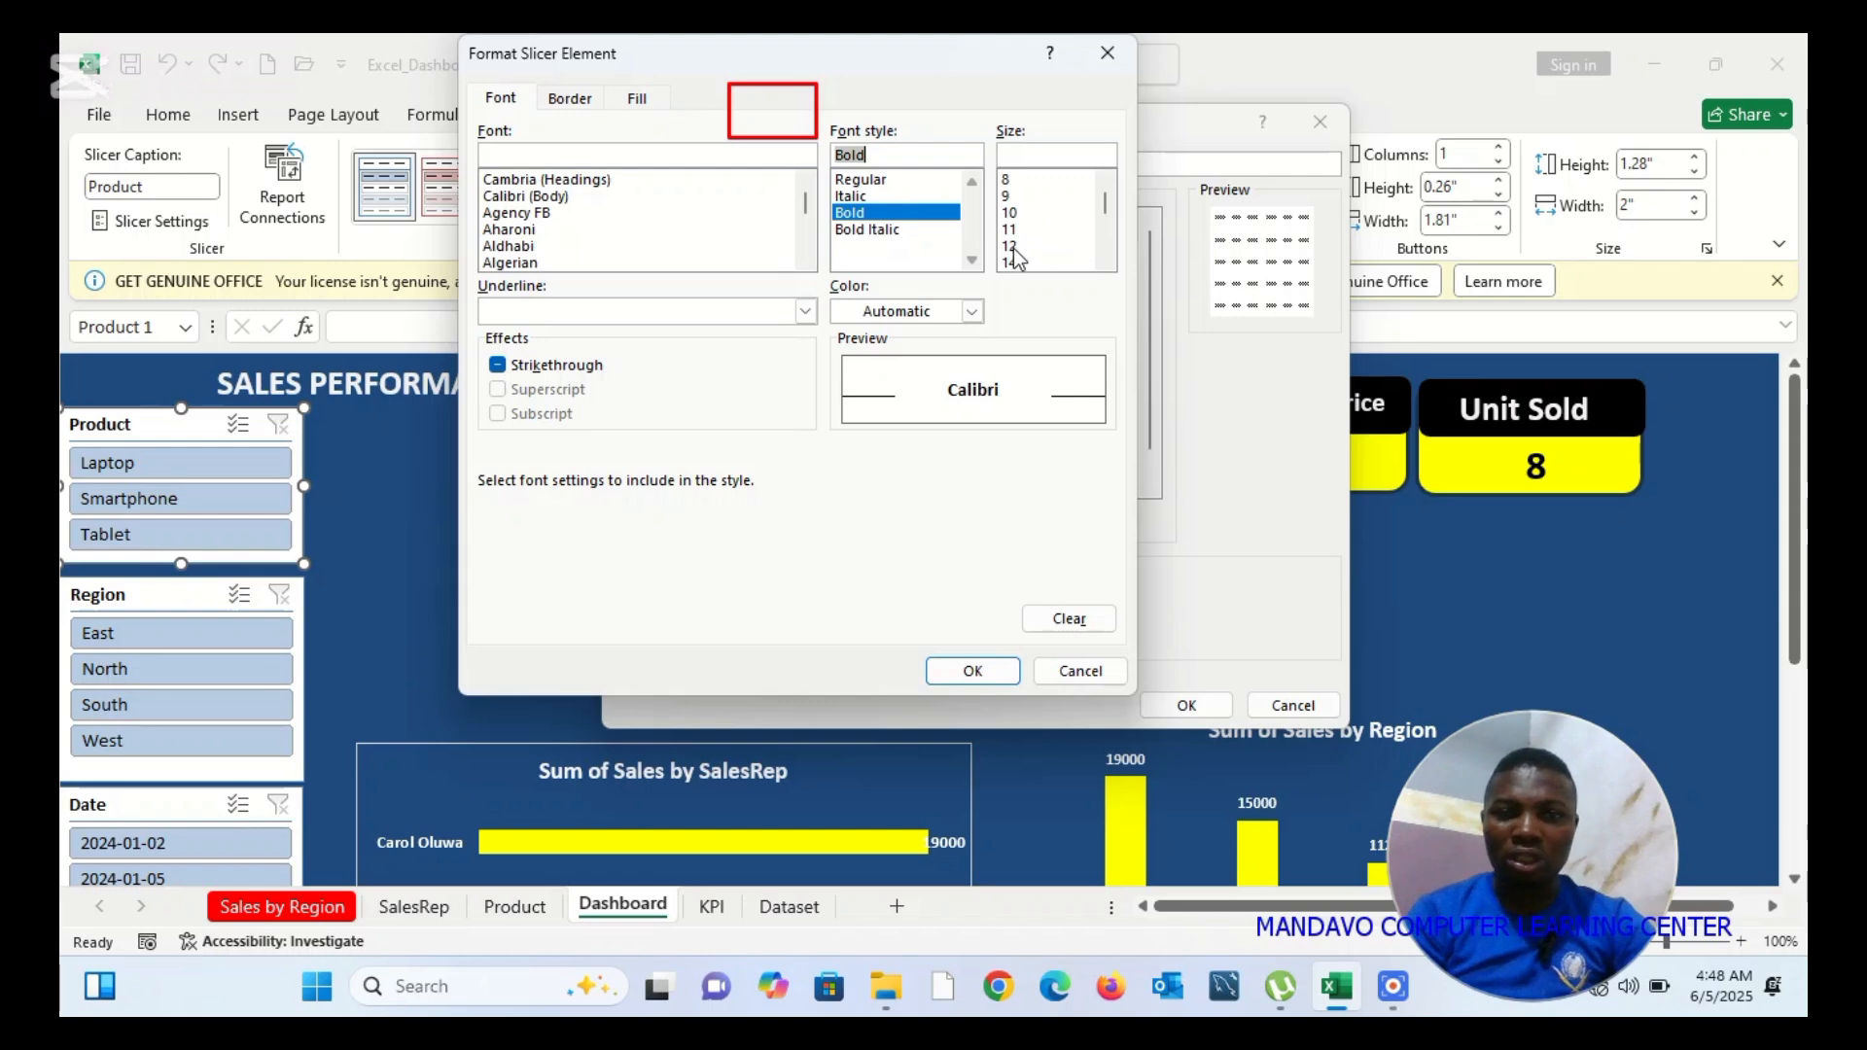
{"action": "left_click", "coordinate": [972, 312]}
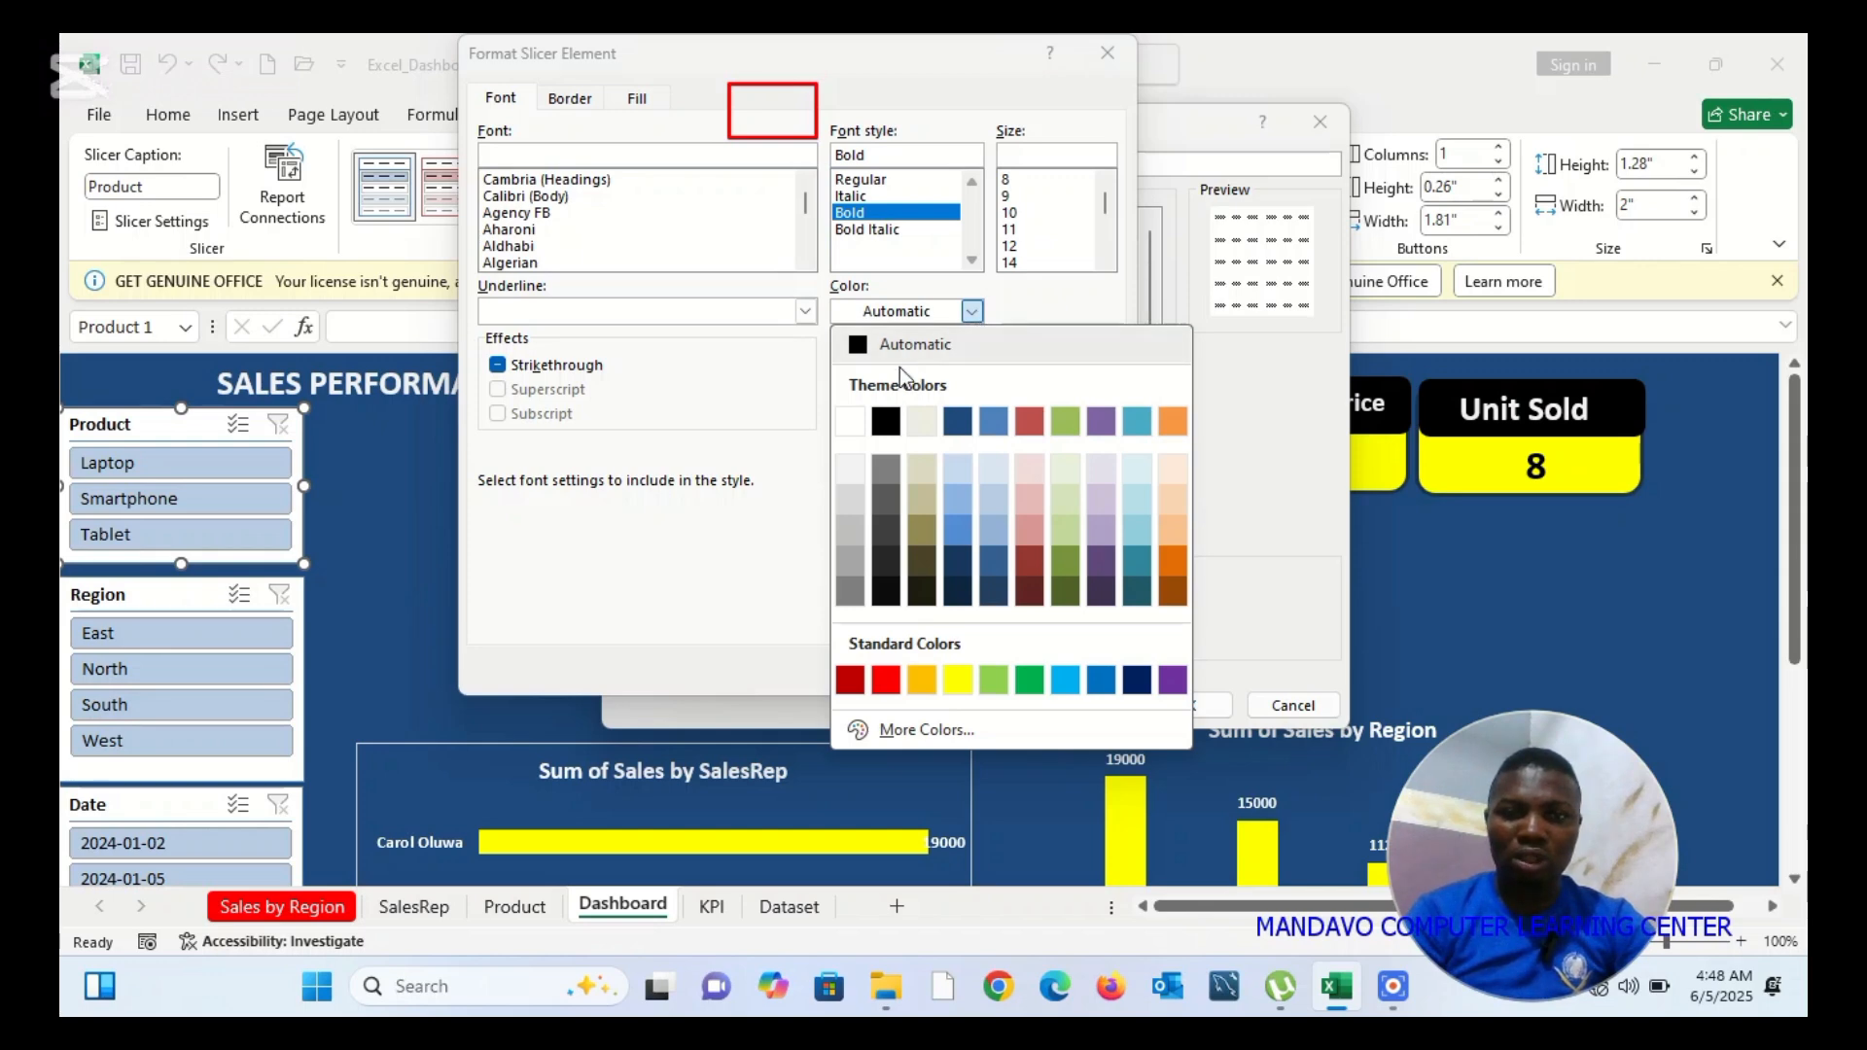
{"action": "left_click", "coordinate": [857, 424]}
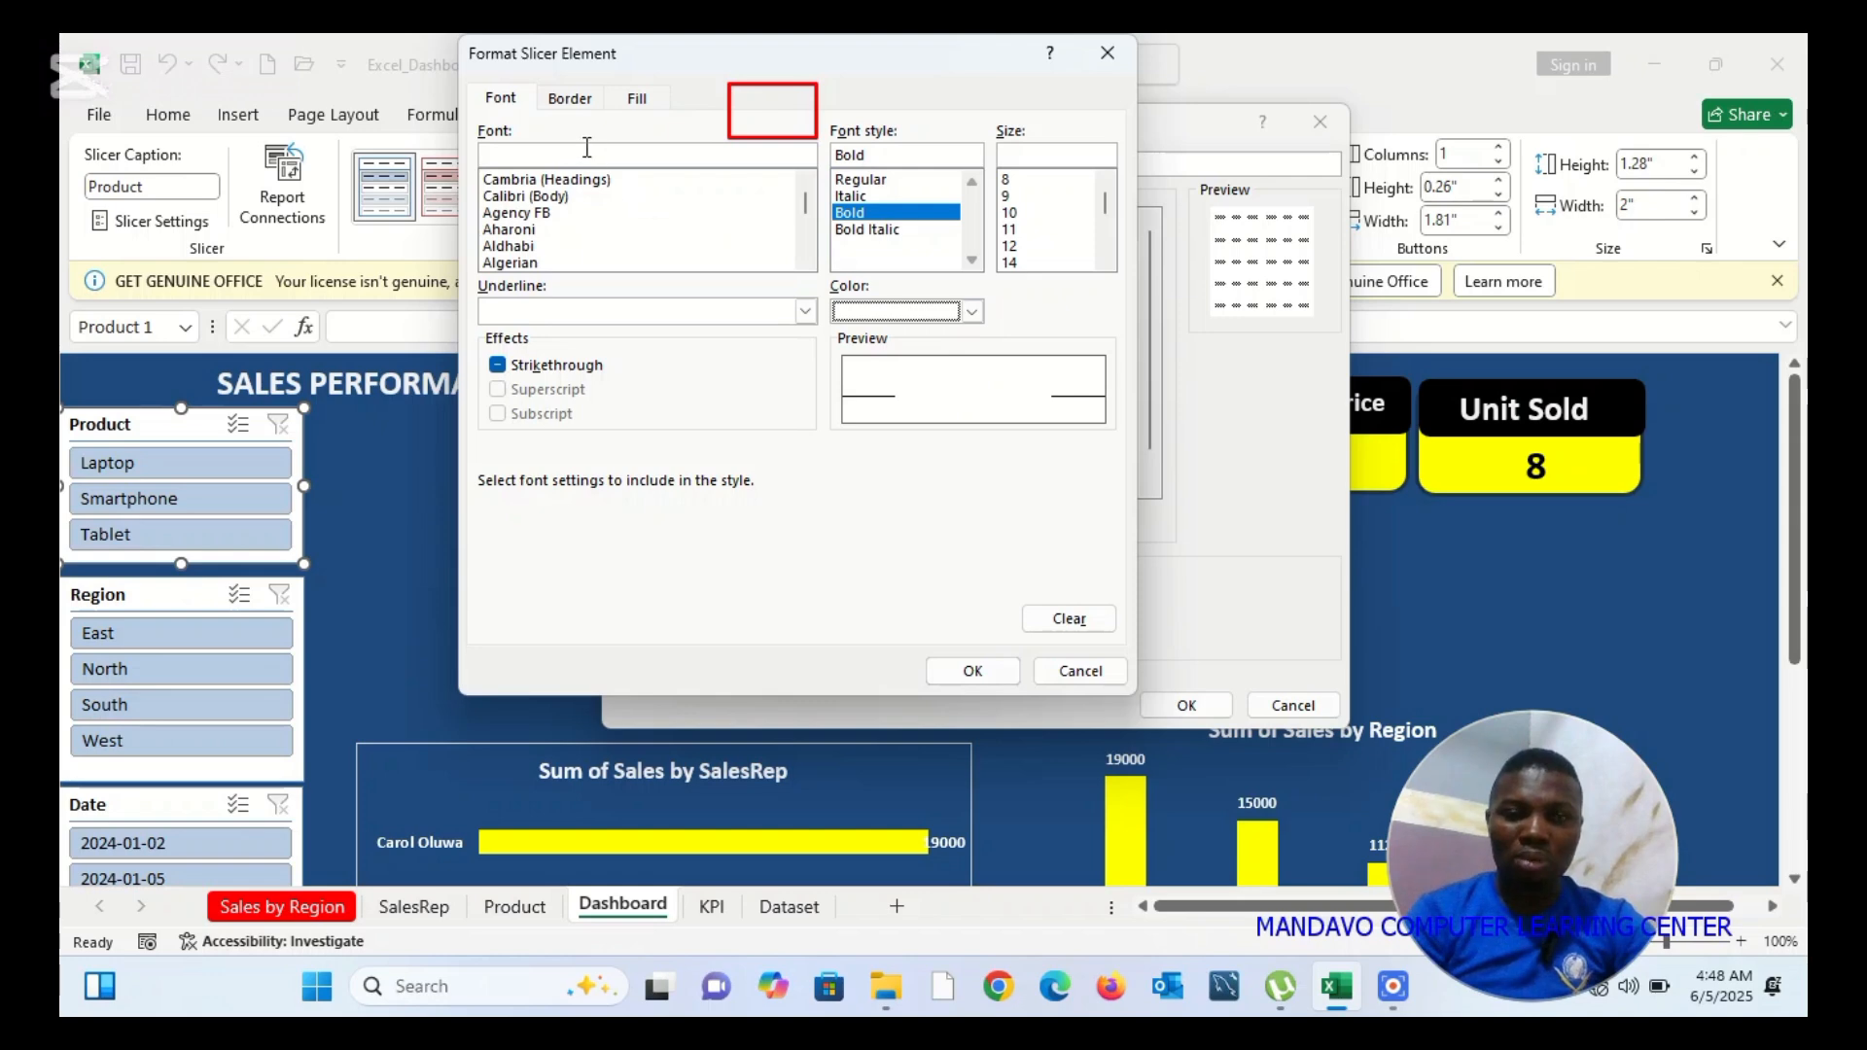
{"action": "left_click", "coordinate": [570, 101]}
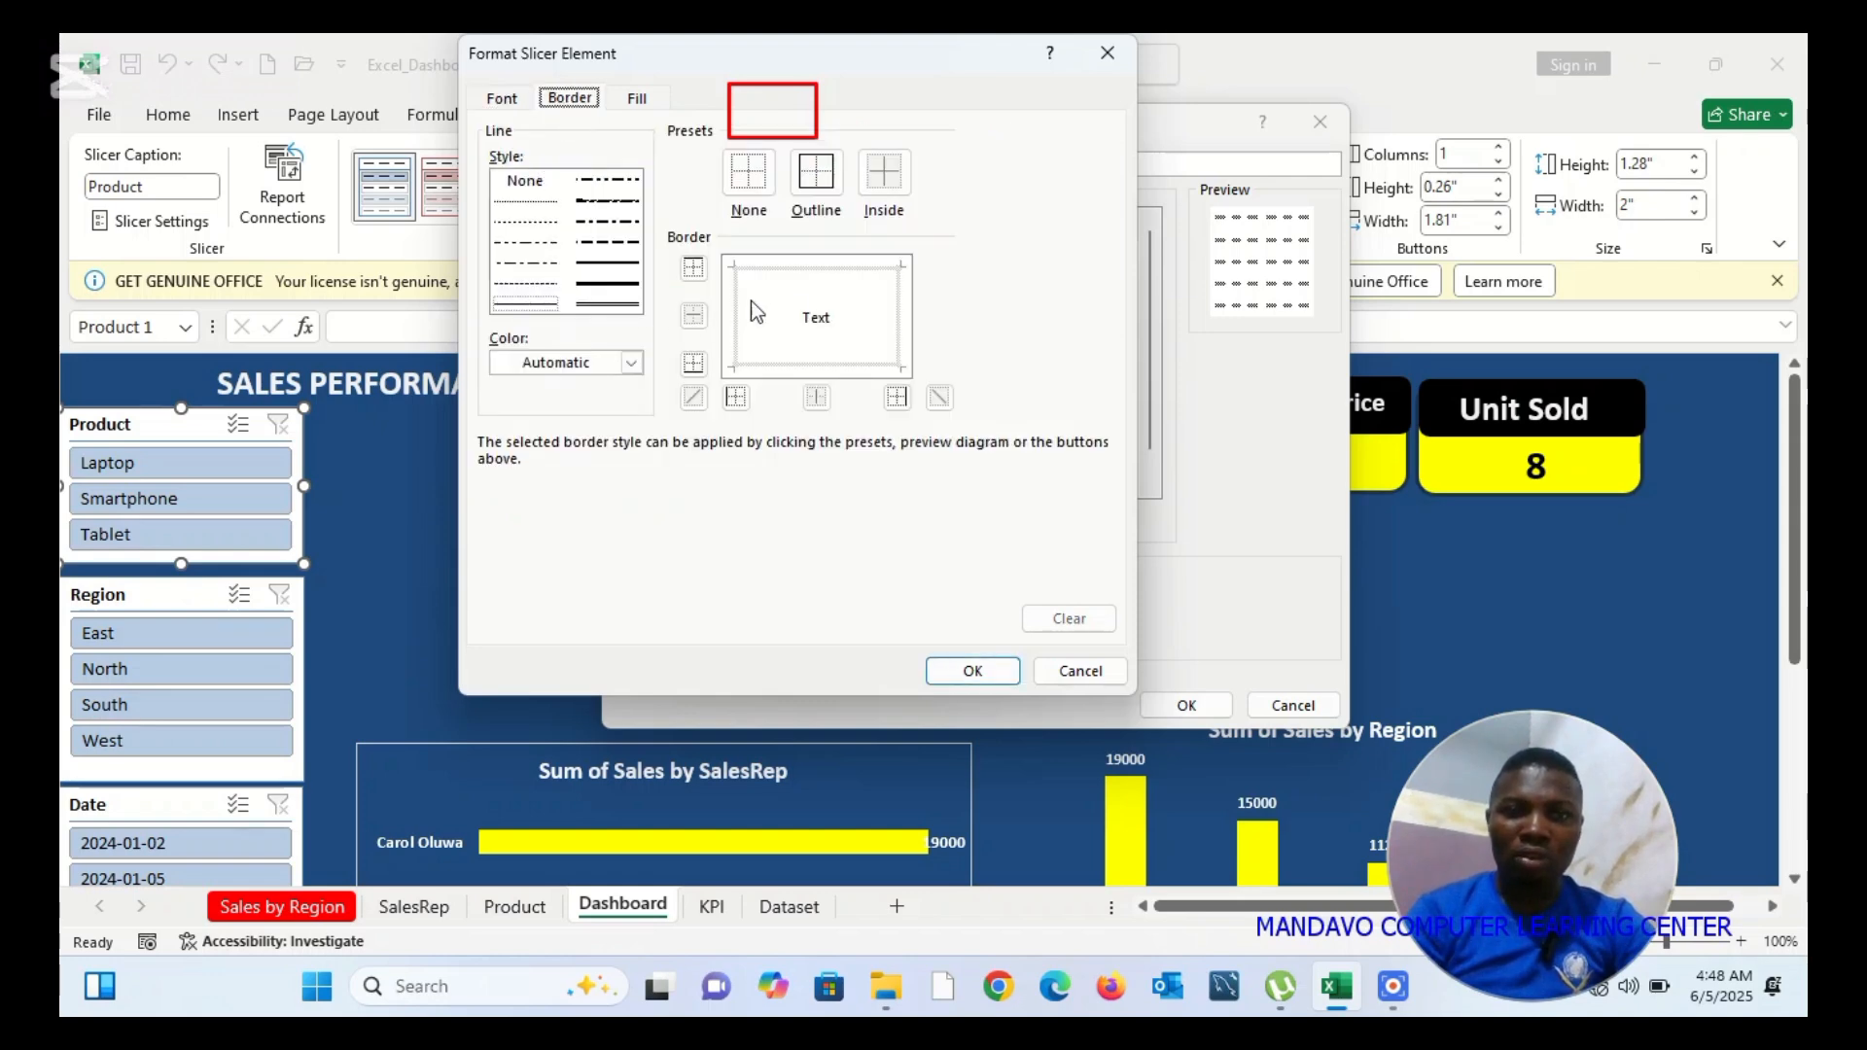
{"action": "left_click", "coordinate": [638, 101]}
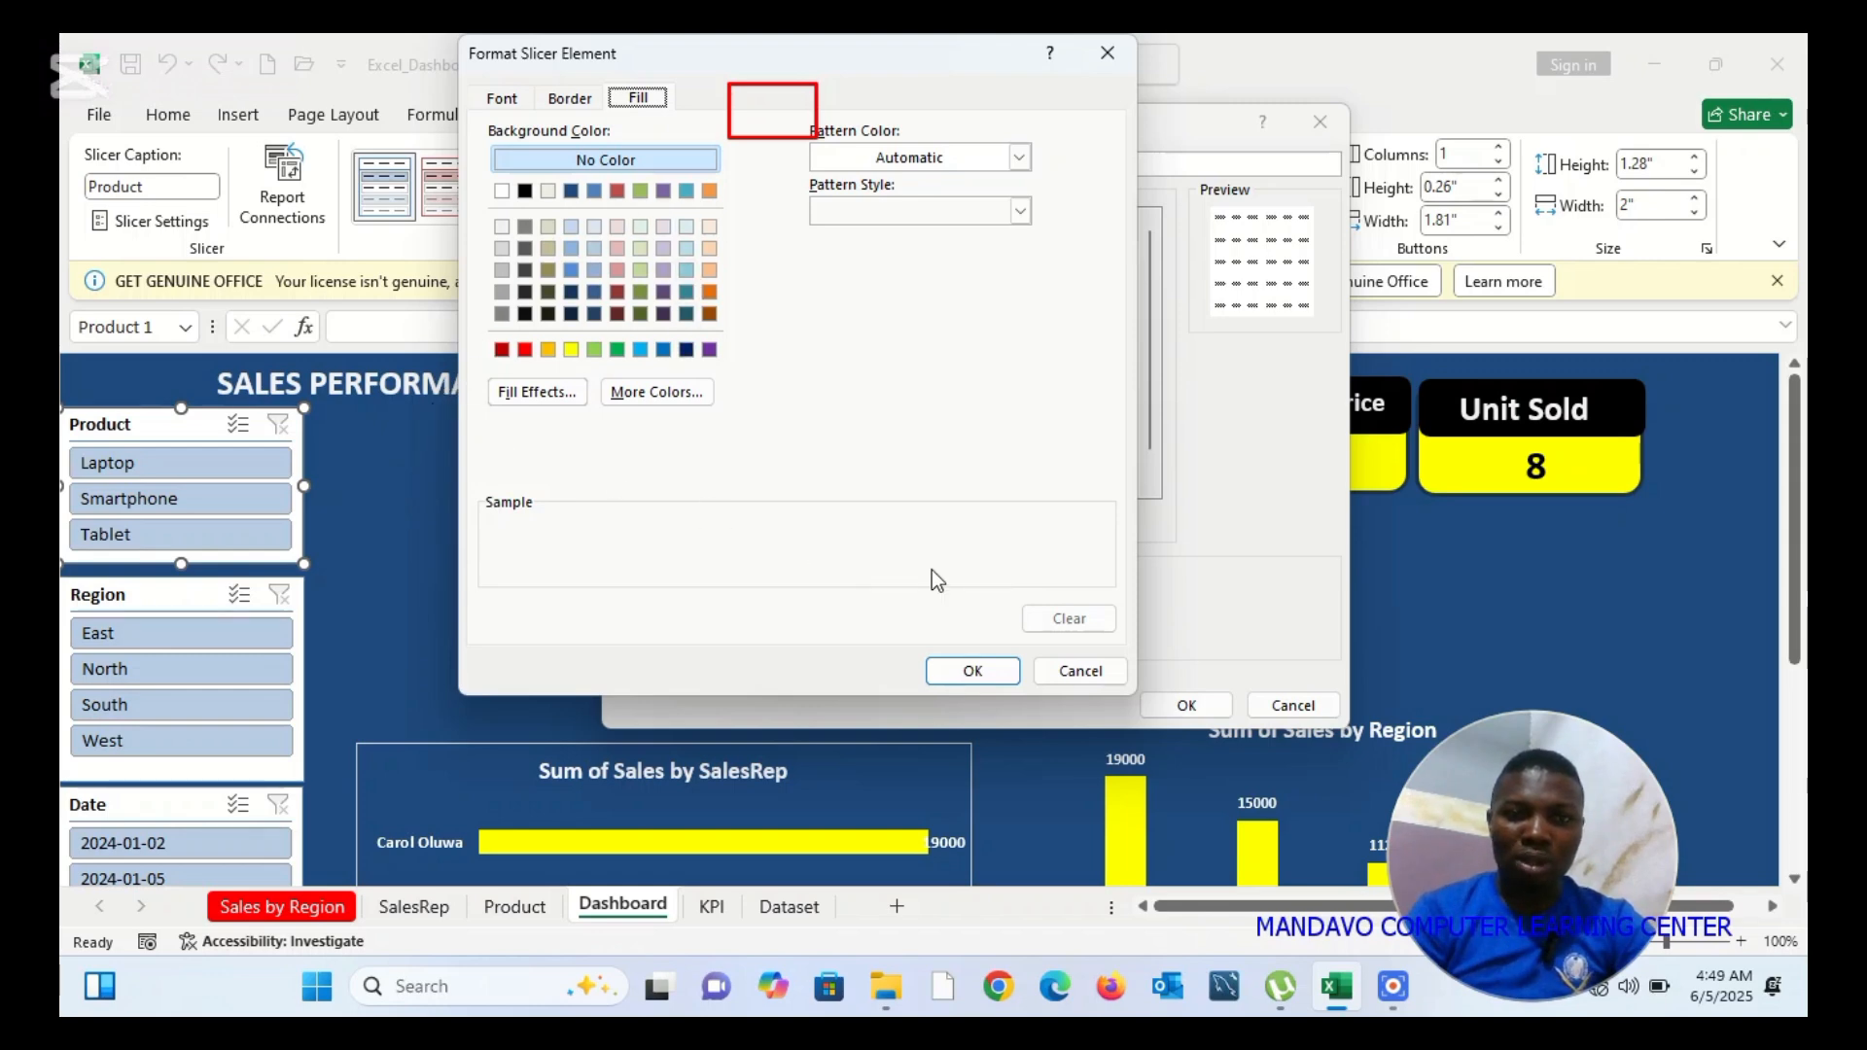
{"action": "left_click", "coordinate": [1082, 671]}
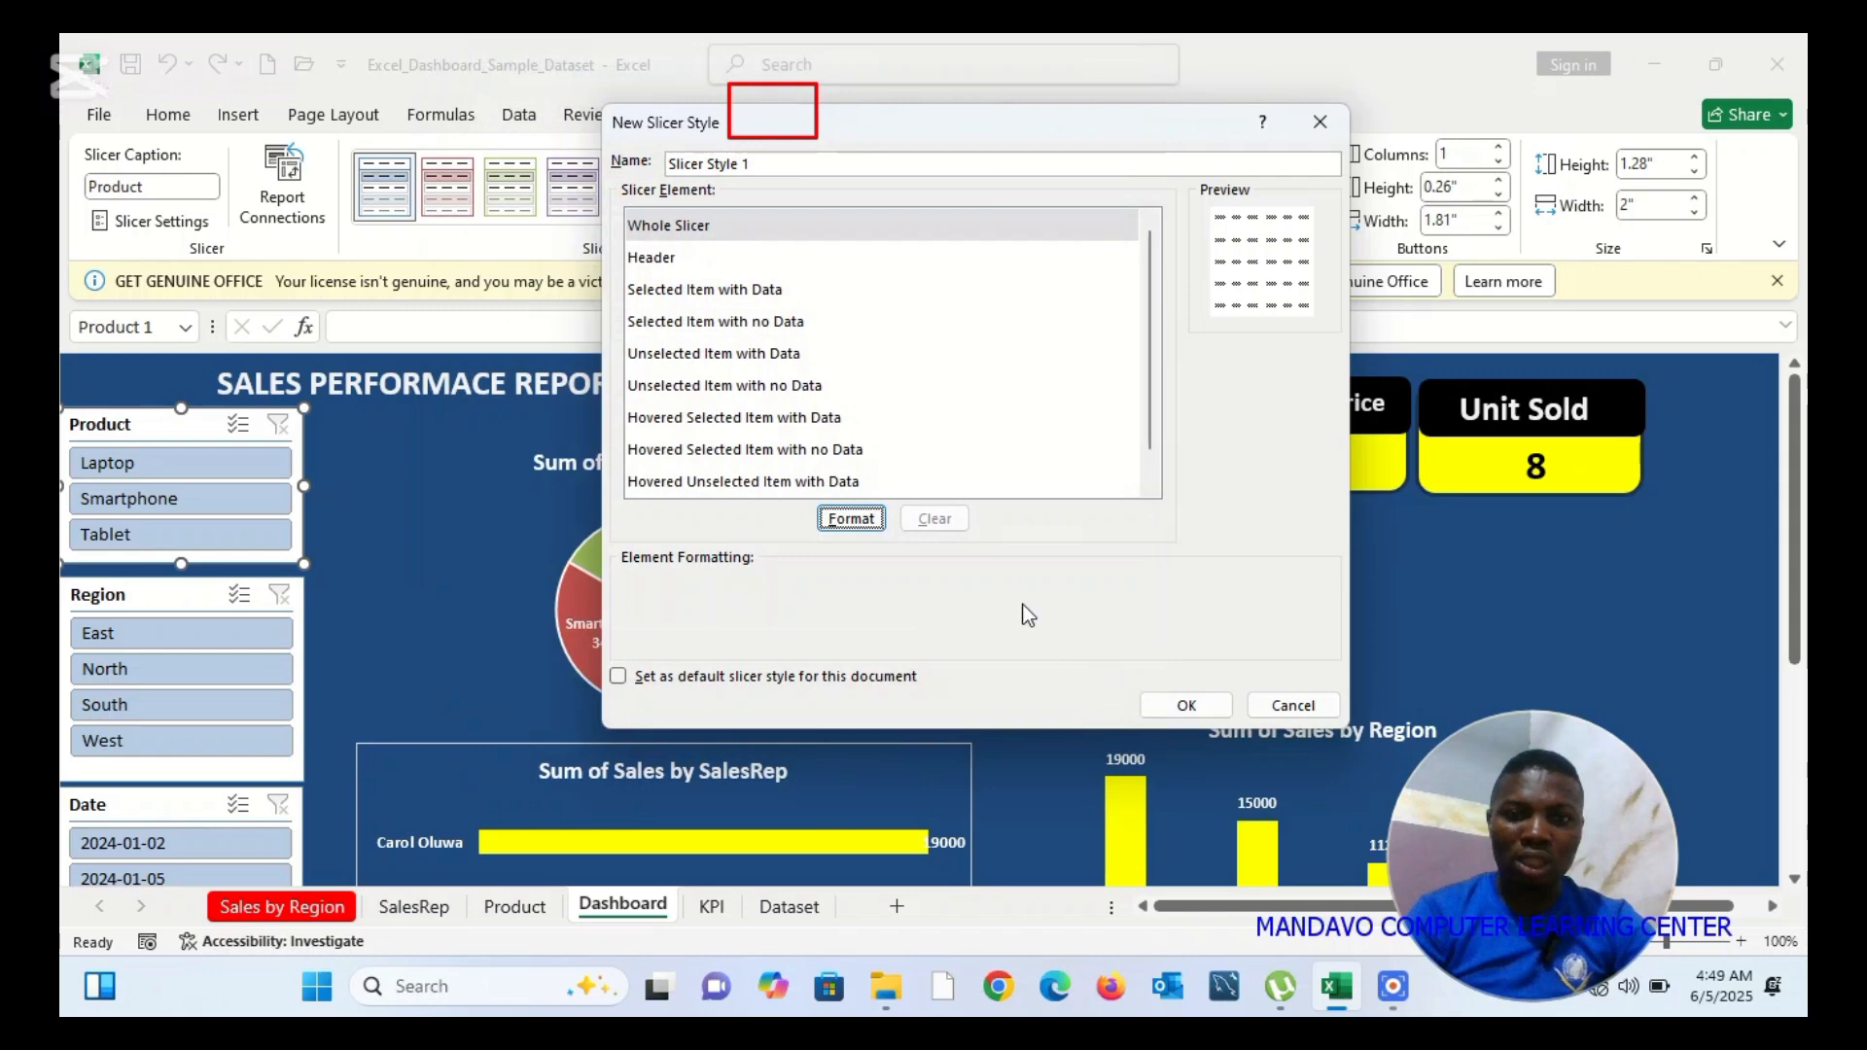
{"action": "left_click", "coordinate": [1282, 704]}
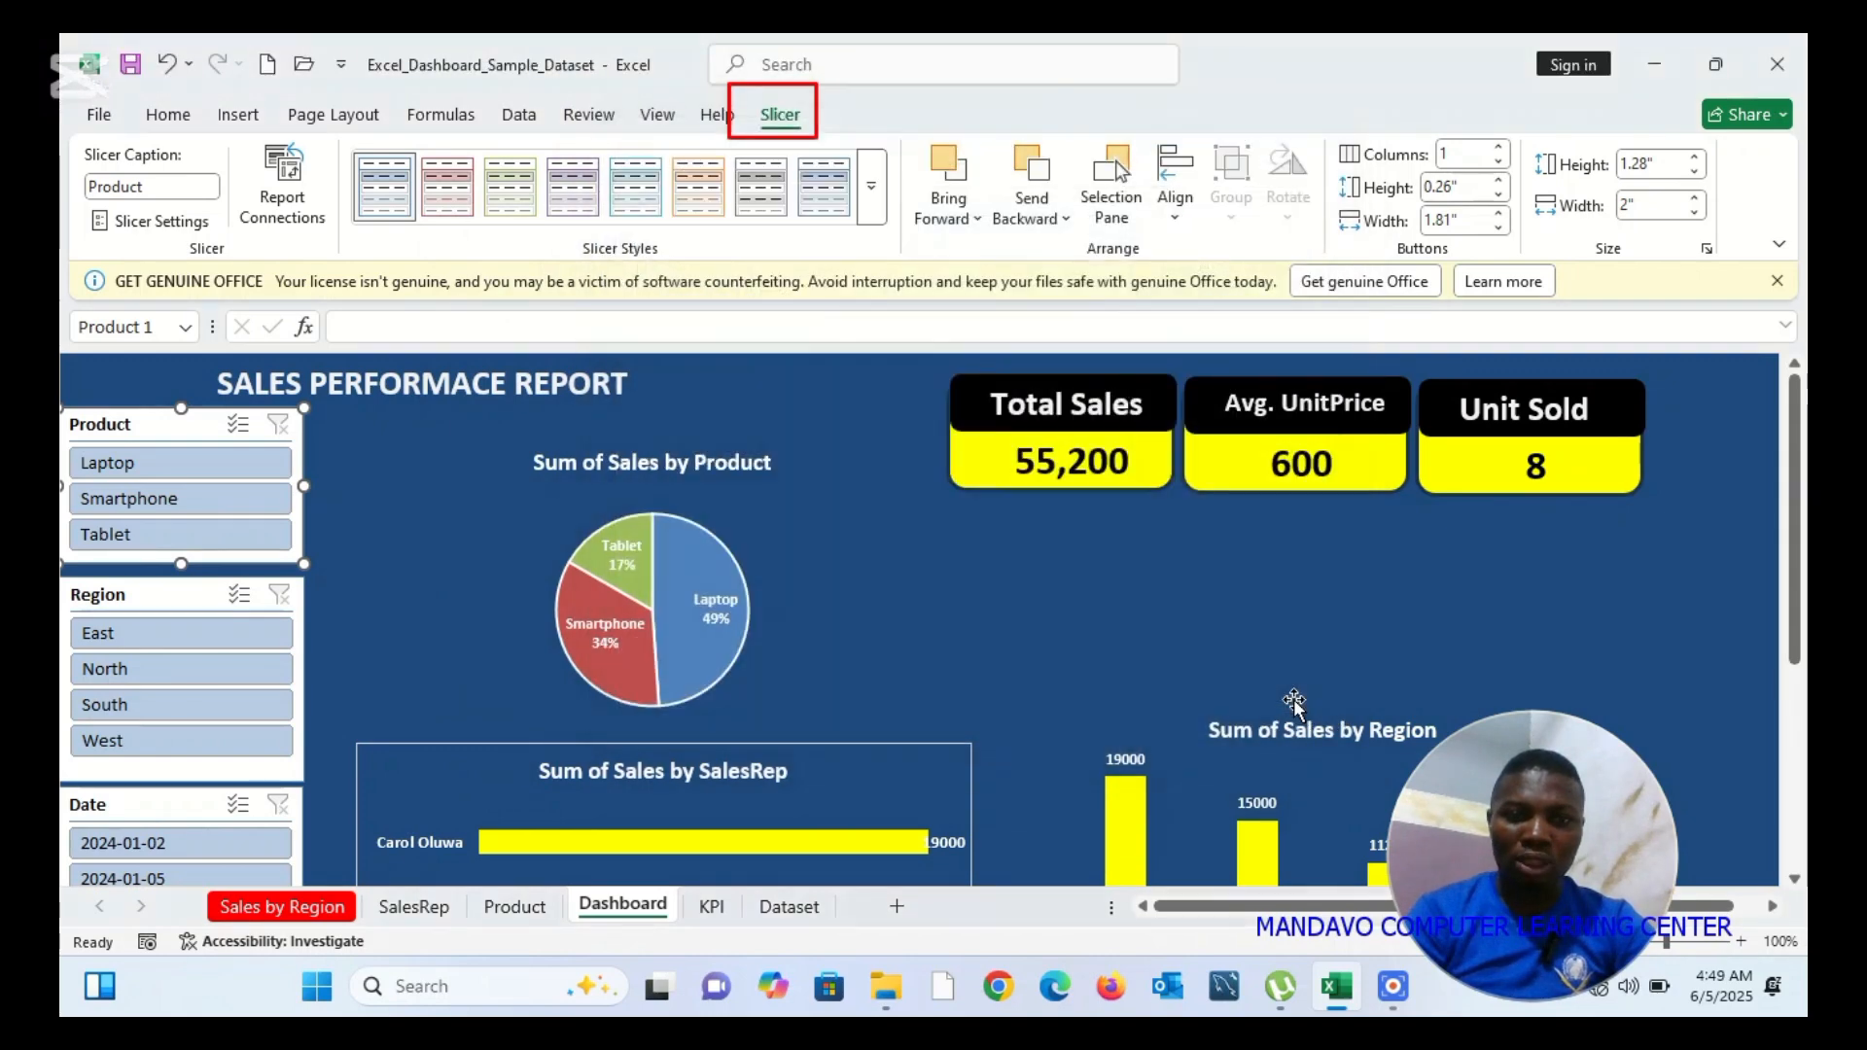
Copy the hex code of the dashboard's background colour from the custom fill colour settings of empty cell K10
{"action": "left_click", "coordinate": [924, 590]}
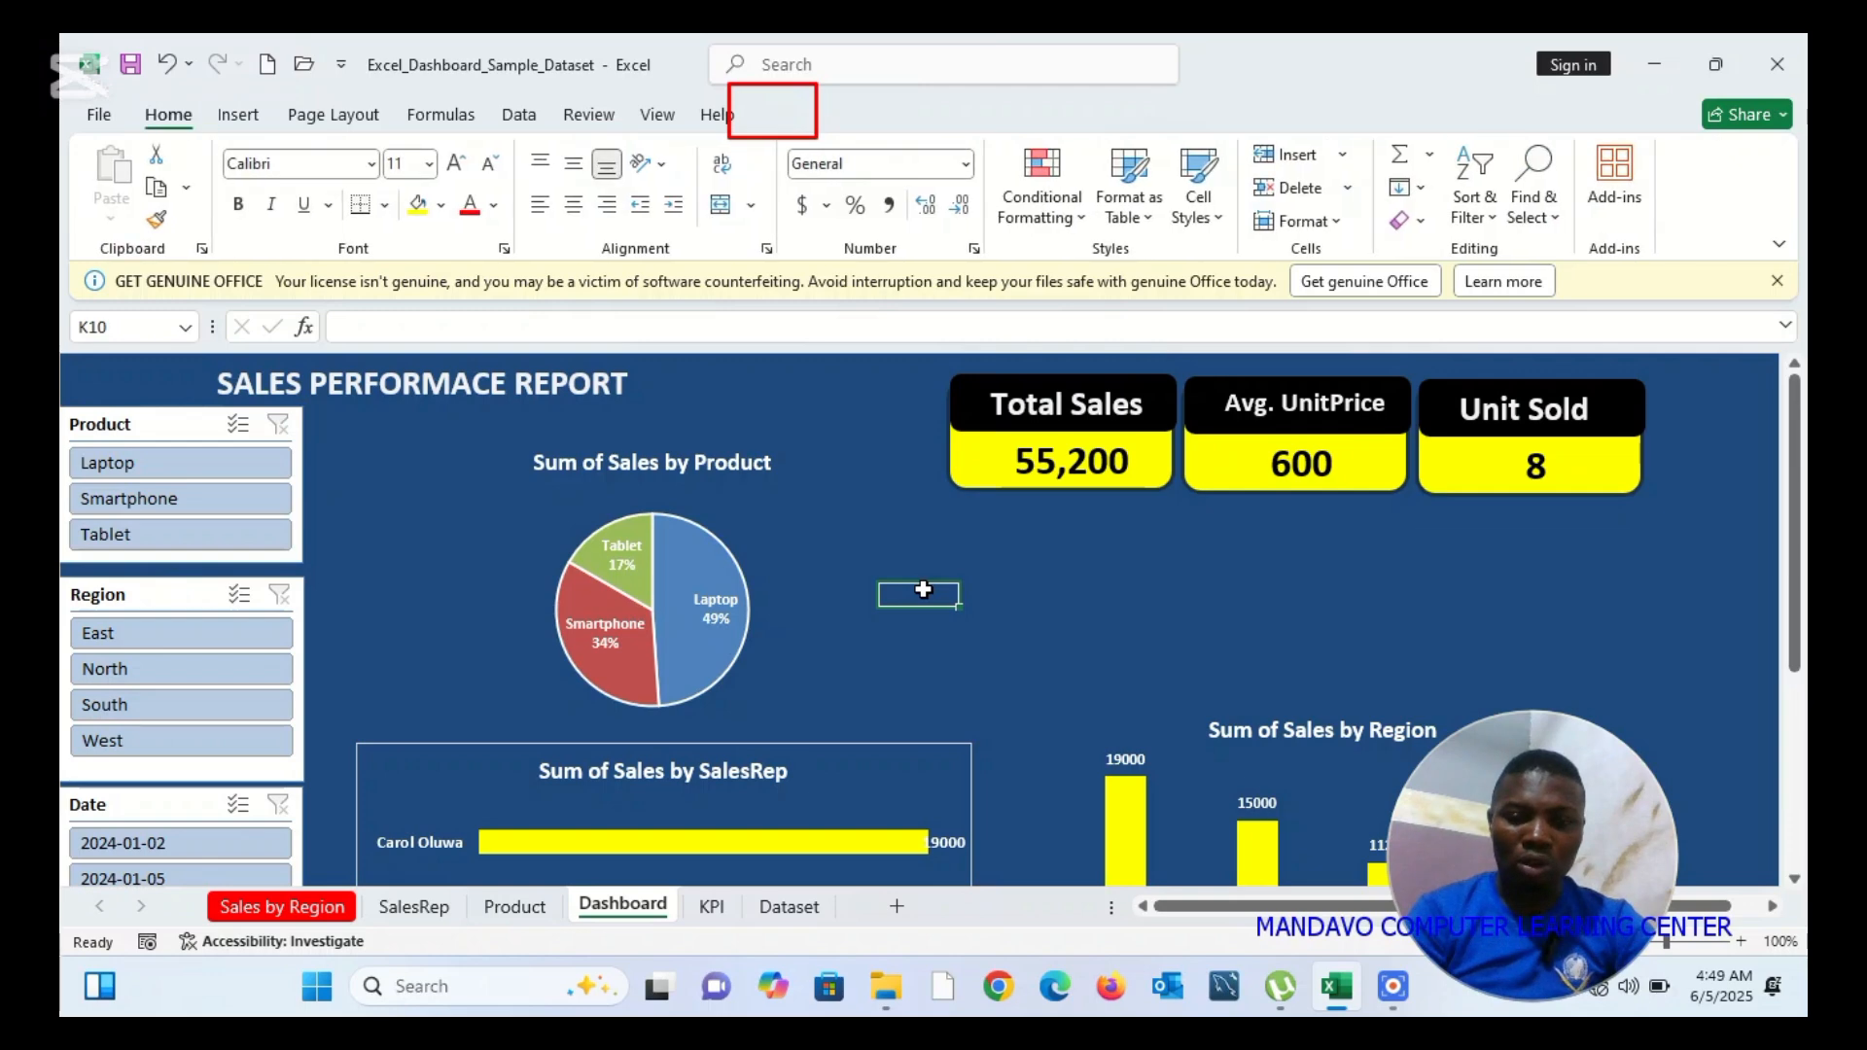
{"action": "right_click", "coordinate": [924, 590]}
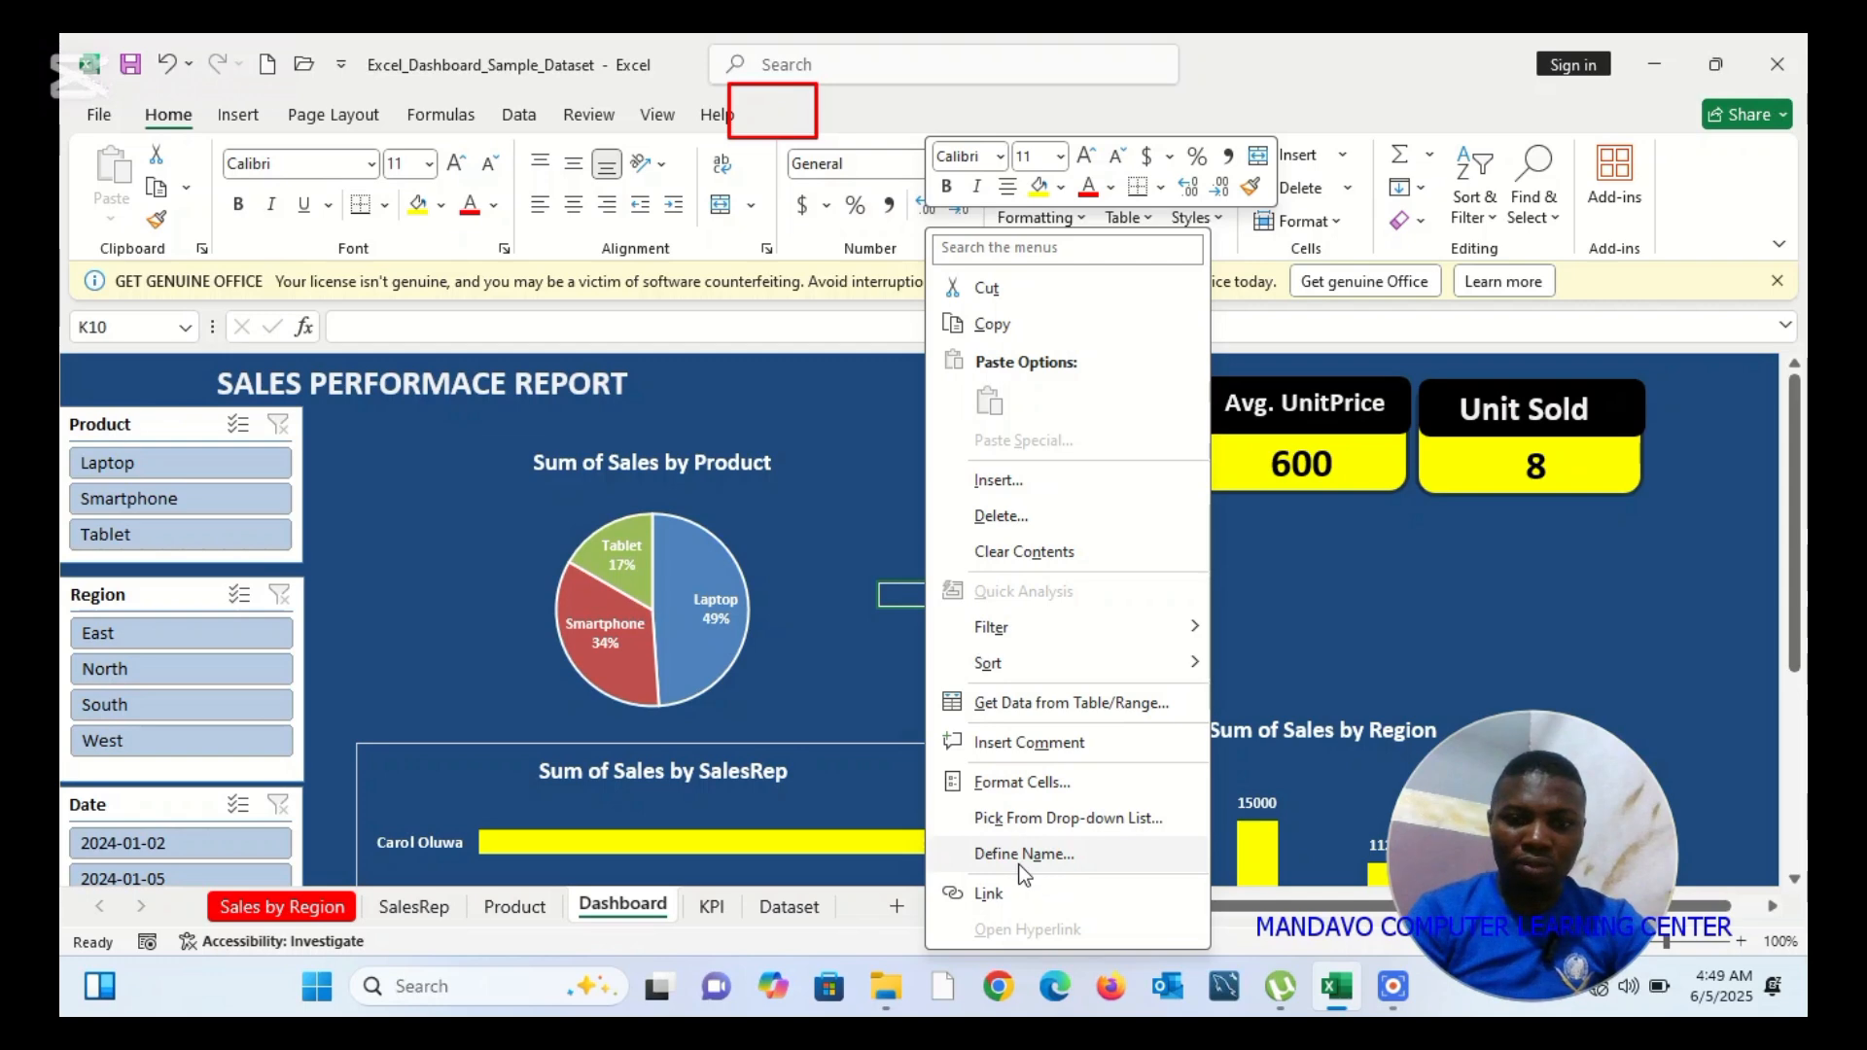
{"action": "left_click", "coordinate": [1063, 187]}
{"action": "left_click", "coordinate": [1063, 187]}
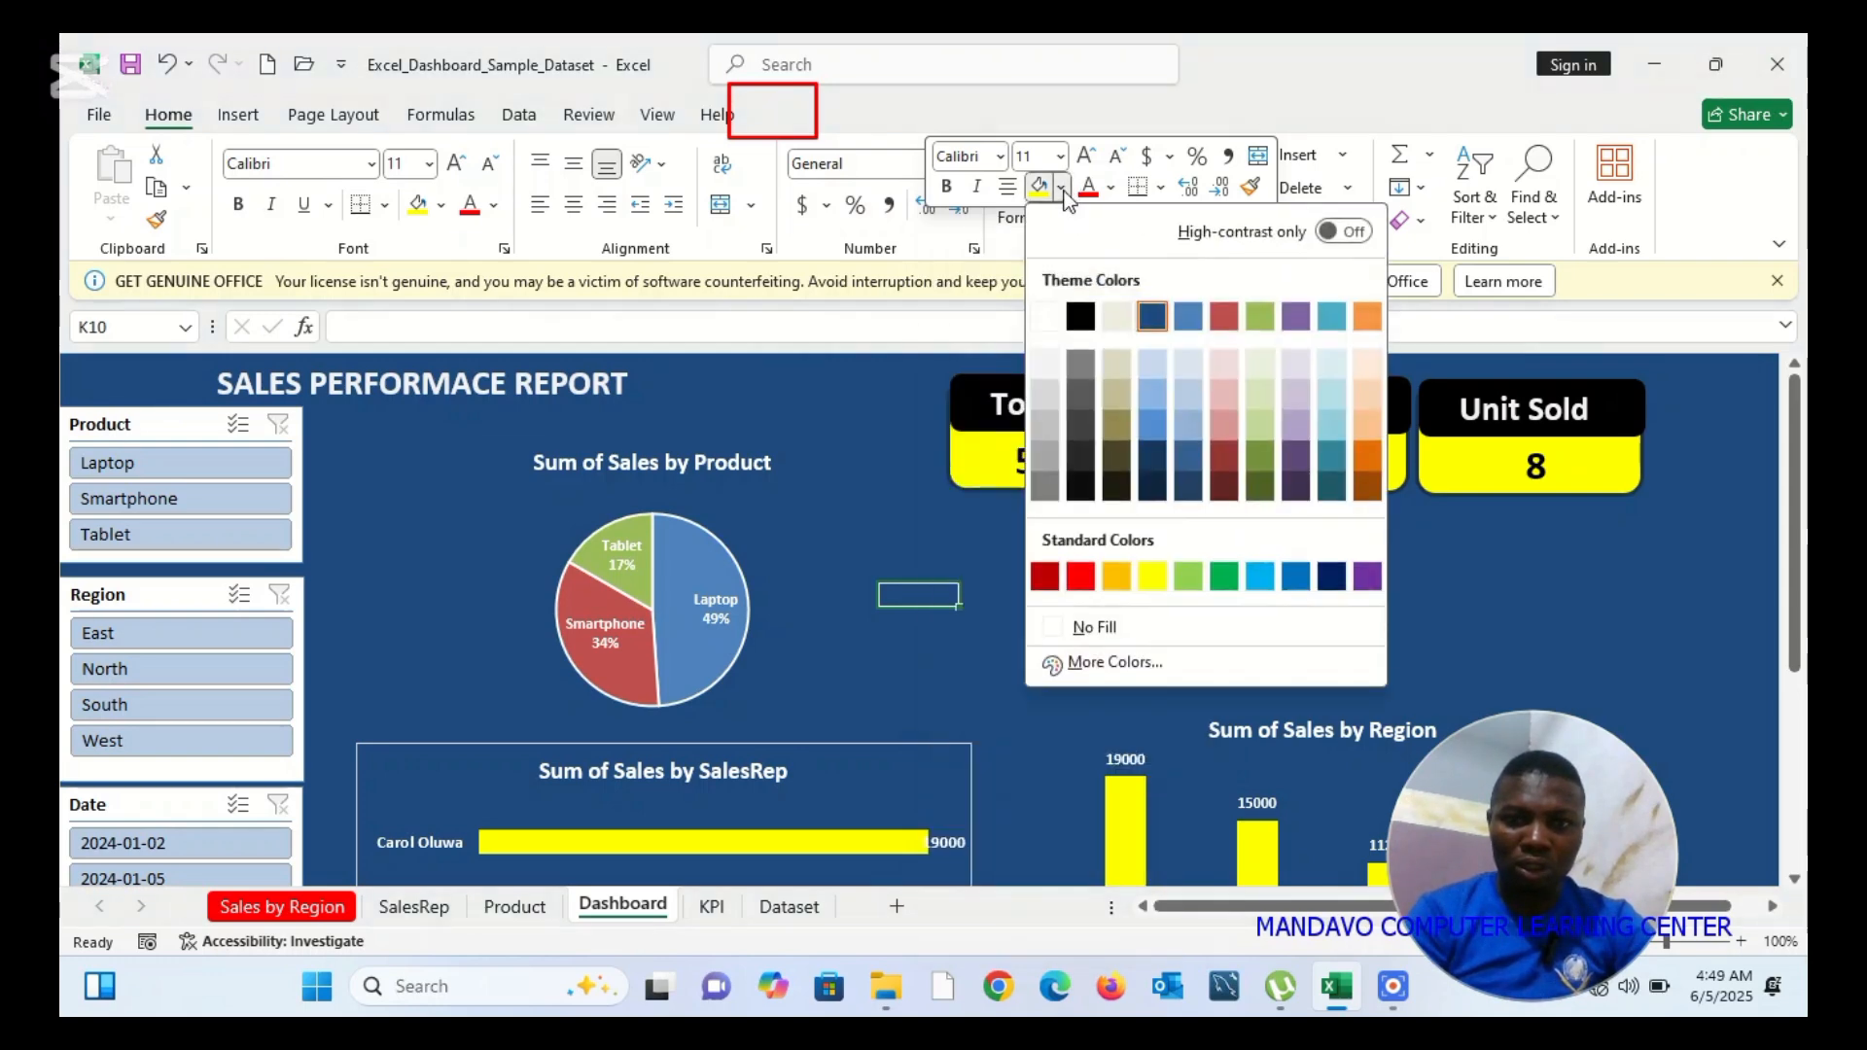
{"action": "left_click", "coordinate": [1114, 662]}
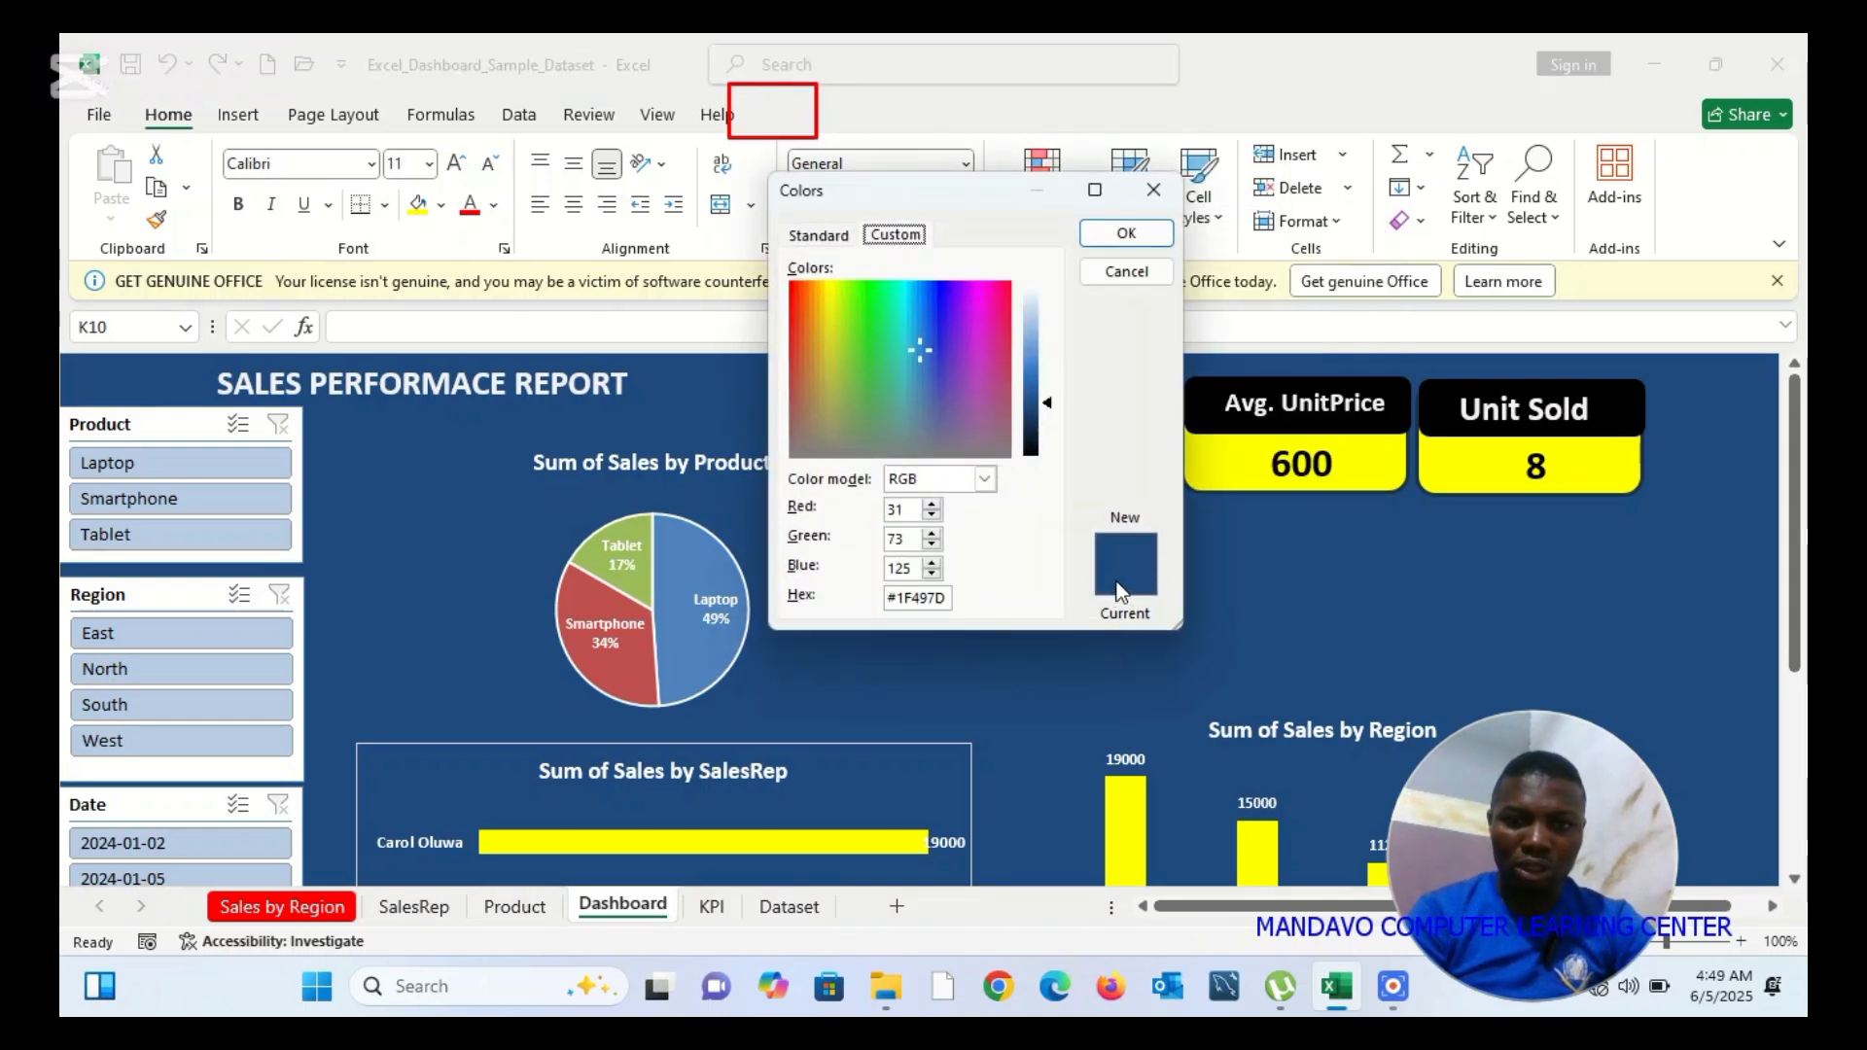
{"action": "left_click", "coordinate": [950, 600]}
{"action": "left_click_drag", "start_coordinate": [950, 600], "coordinate": [870, 597]}
{"action": "key", "text": "ctrl+c"}
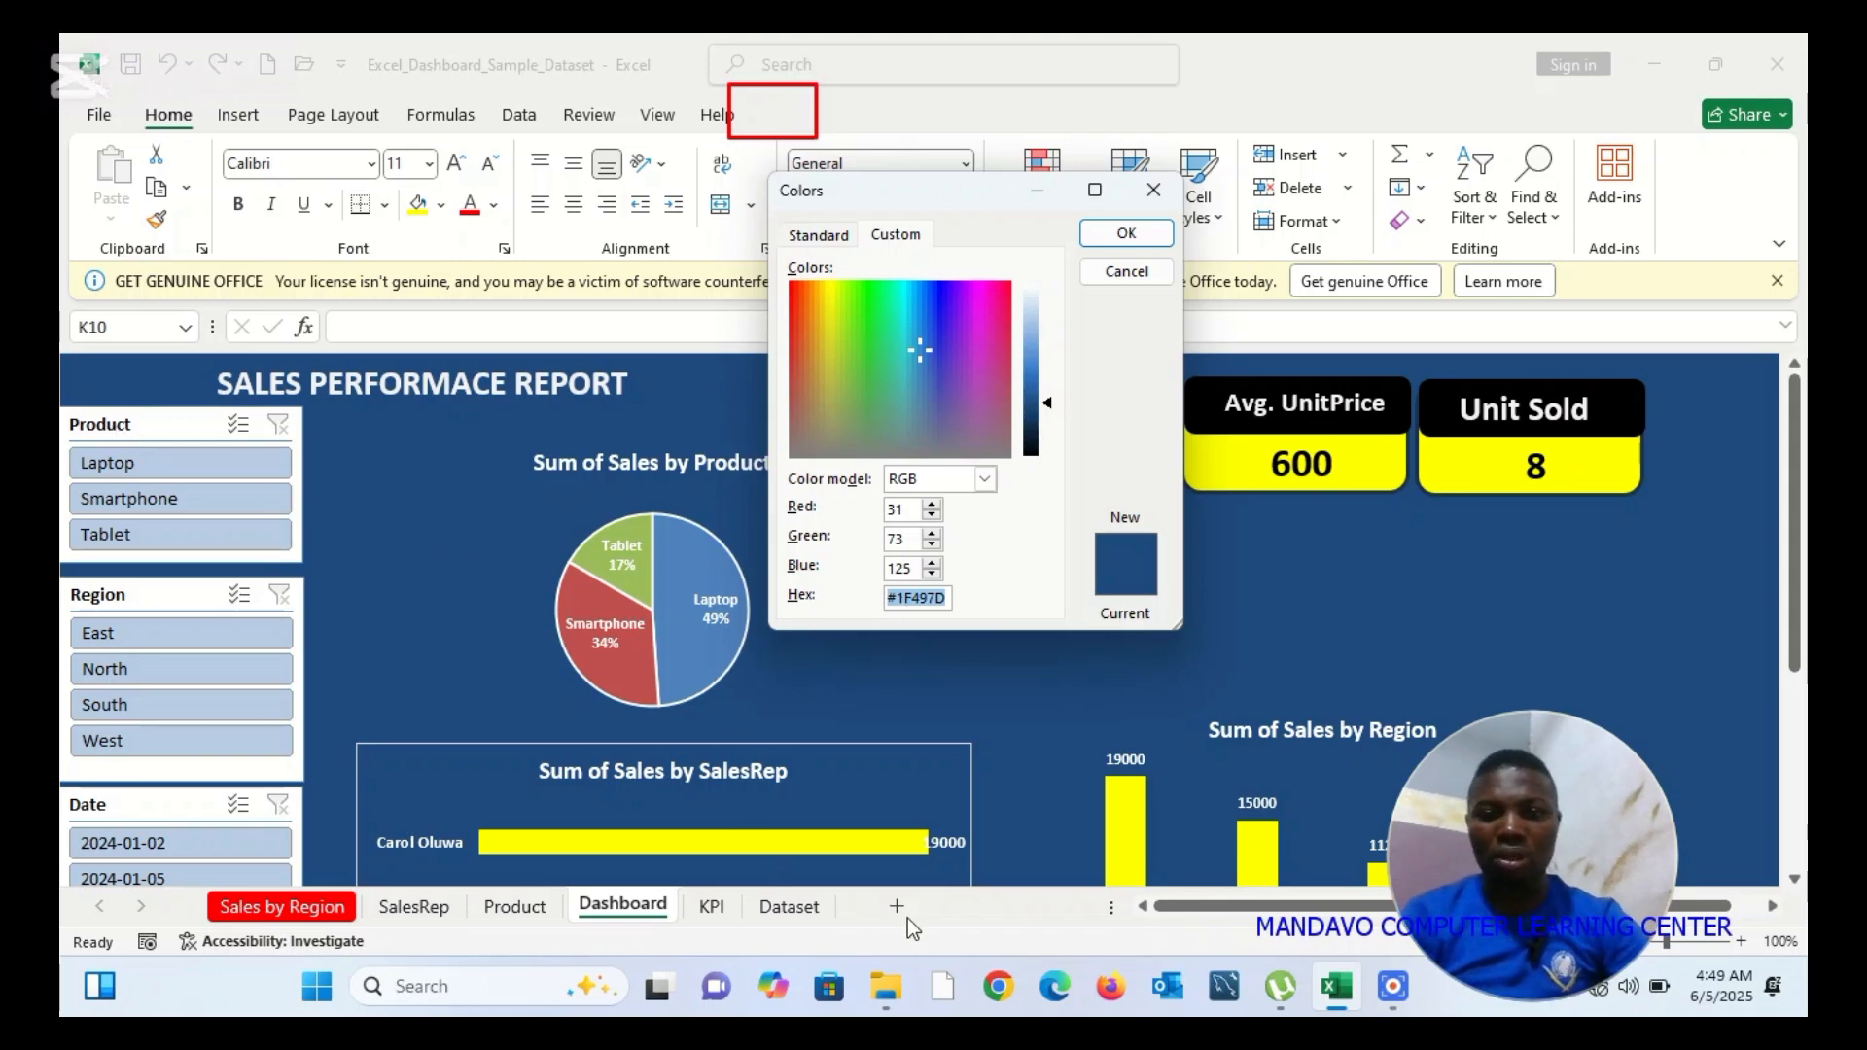
Switch to Notepad, paste the hex code #1F497D into a new note, and return to Excel to close the colour dialog
{"action": "left_click", "coordinate": [518, 984]}
{"action": "type", "text": "not"}
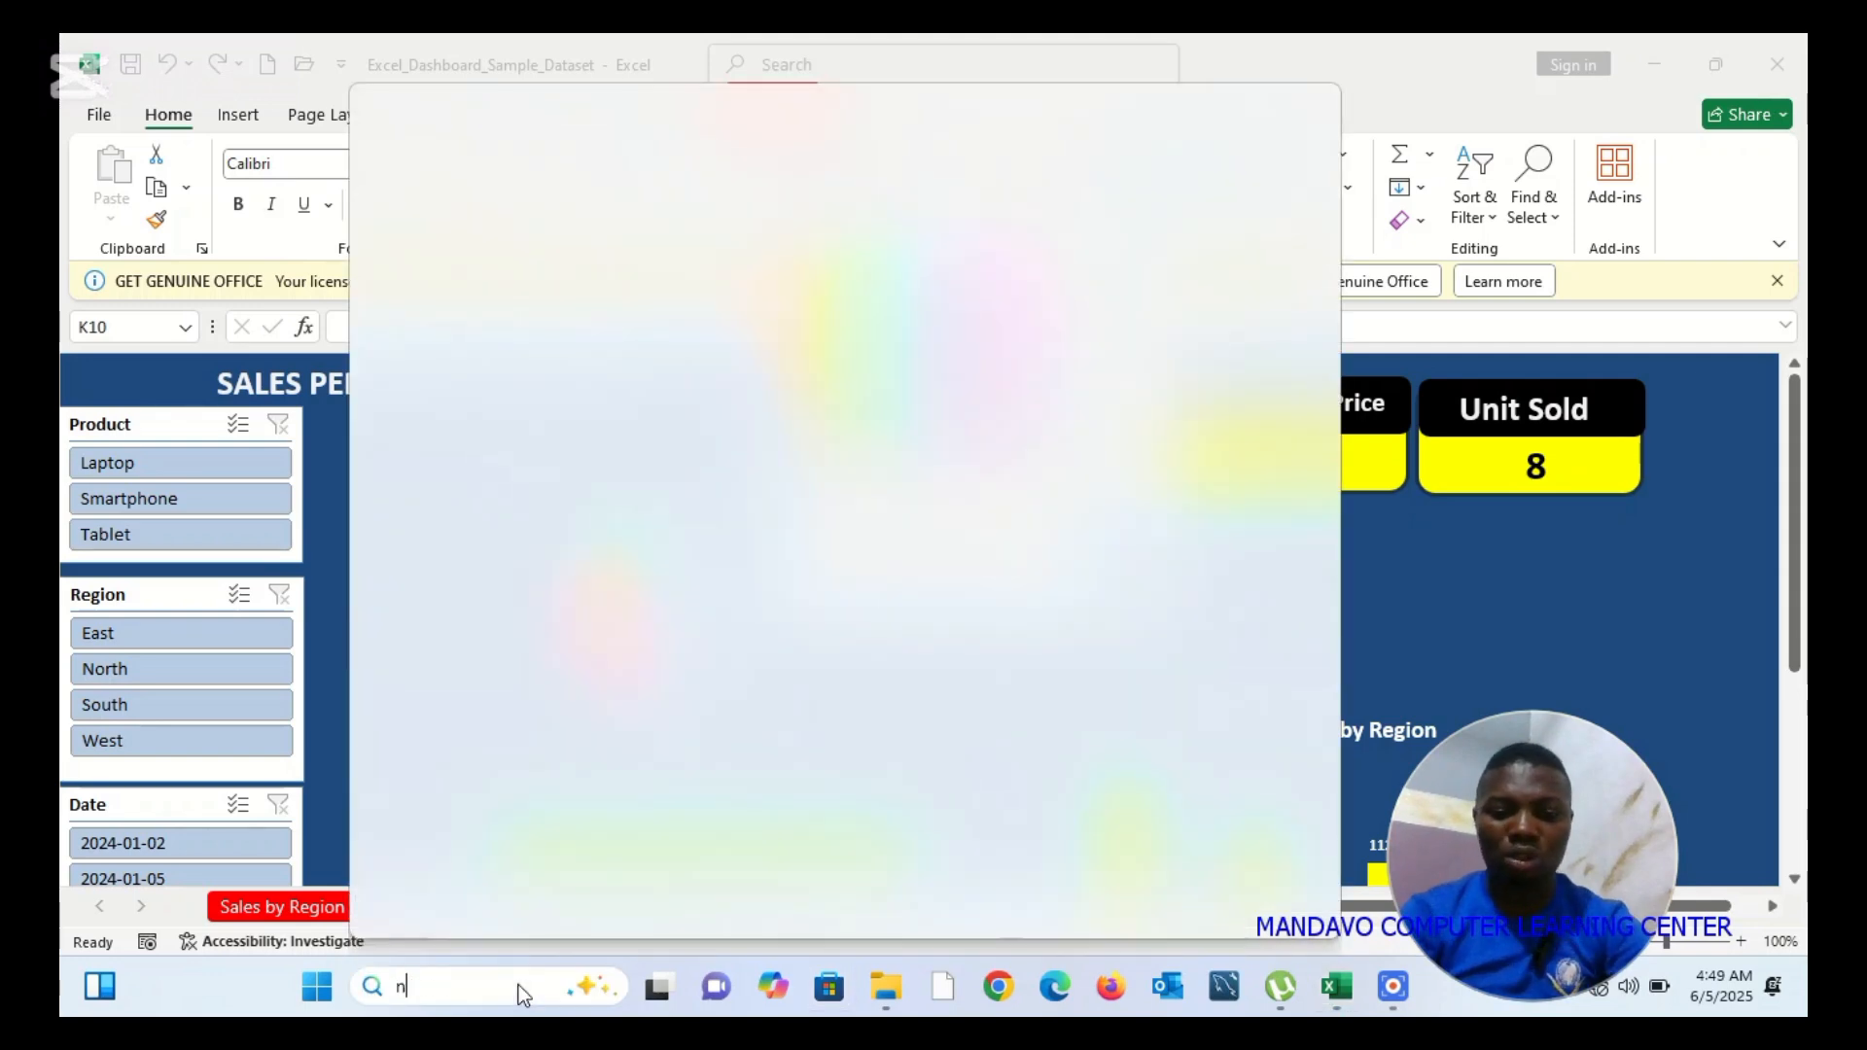
{"action": "type", "text": "e"}
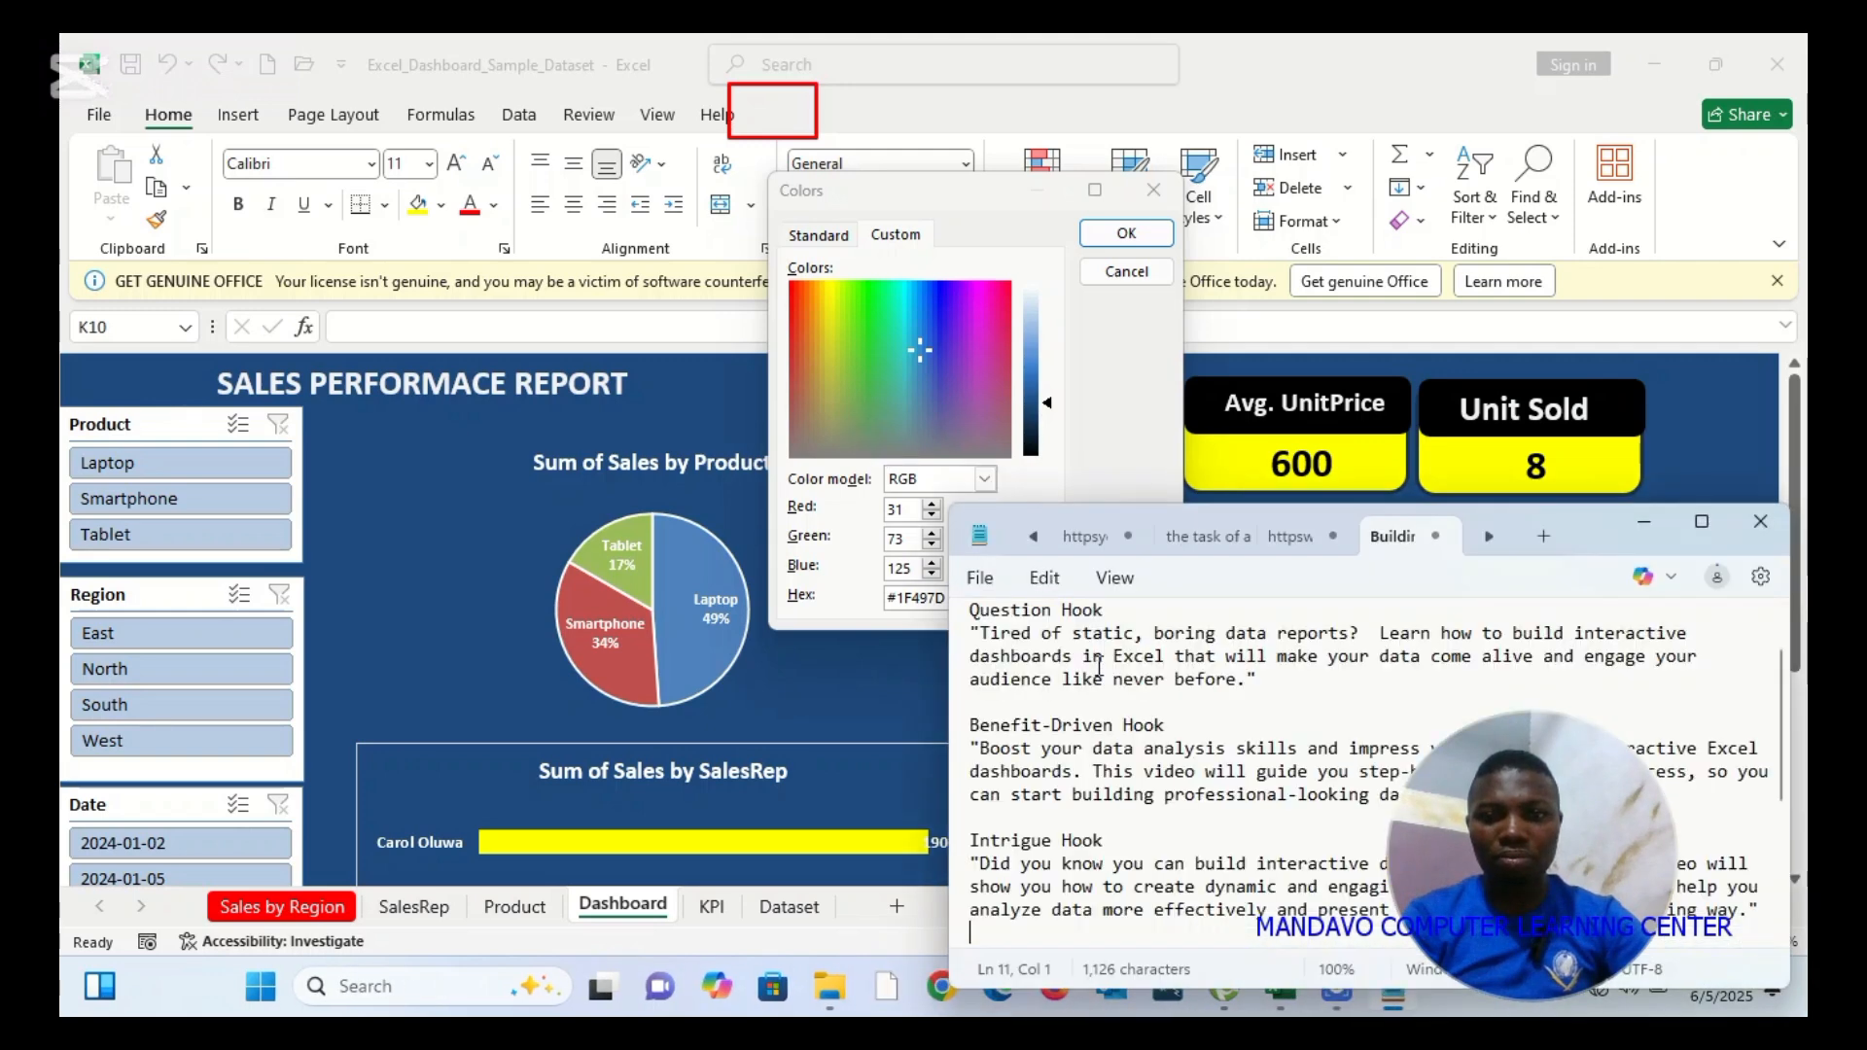
{"action": "left_click", "coordinate": [1546, 536]}
{"action": "key", "text": "ctrl+v"}
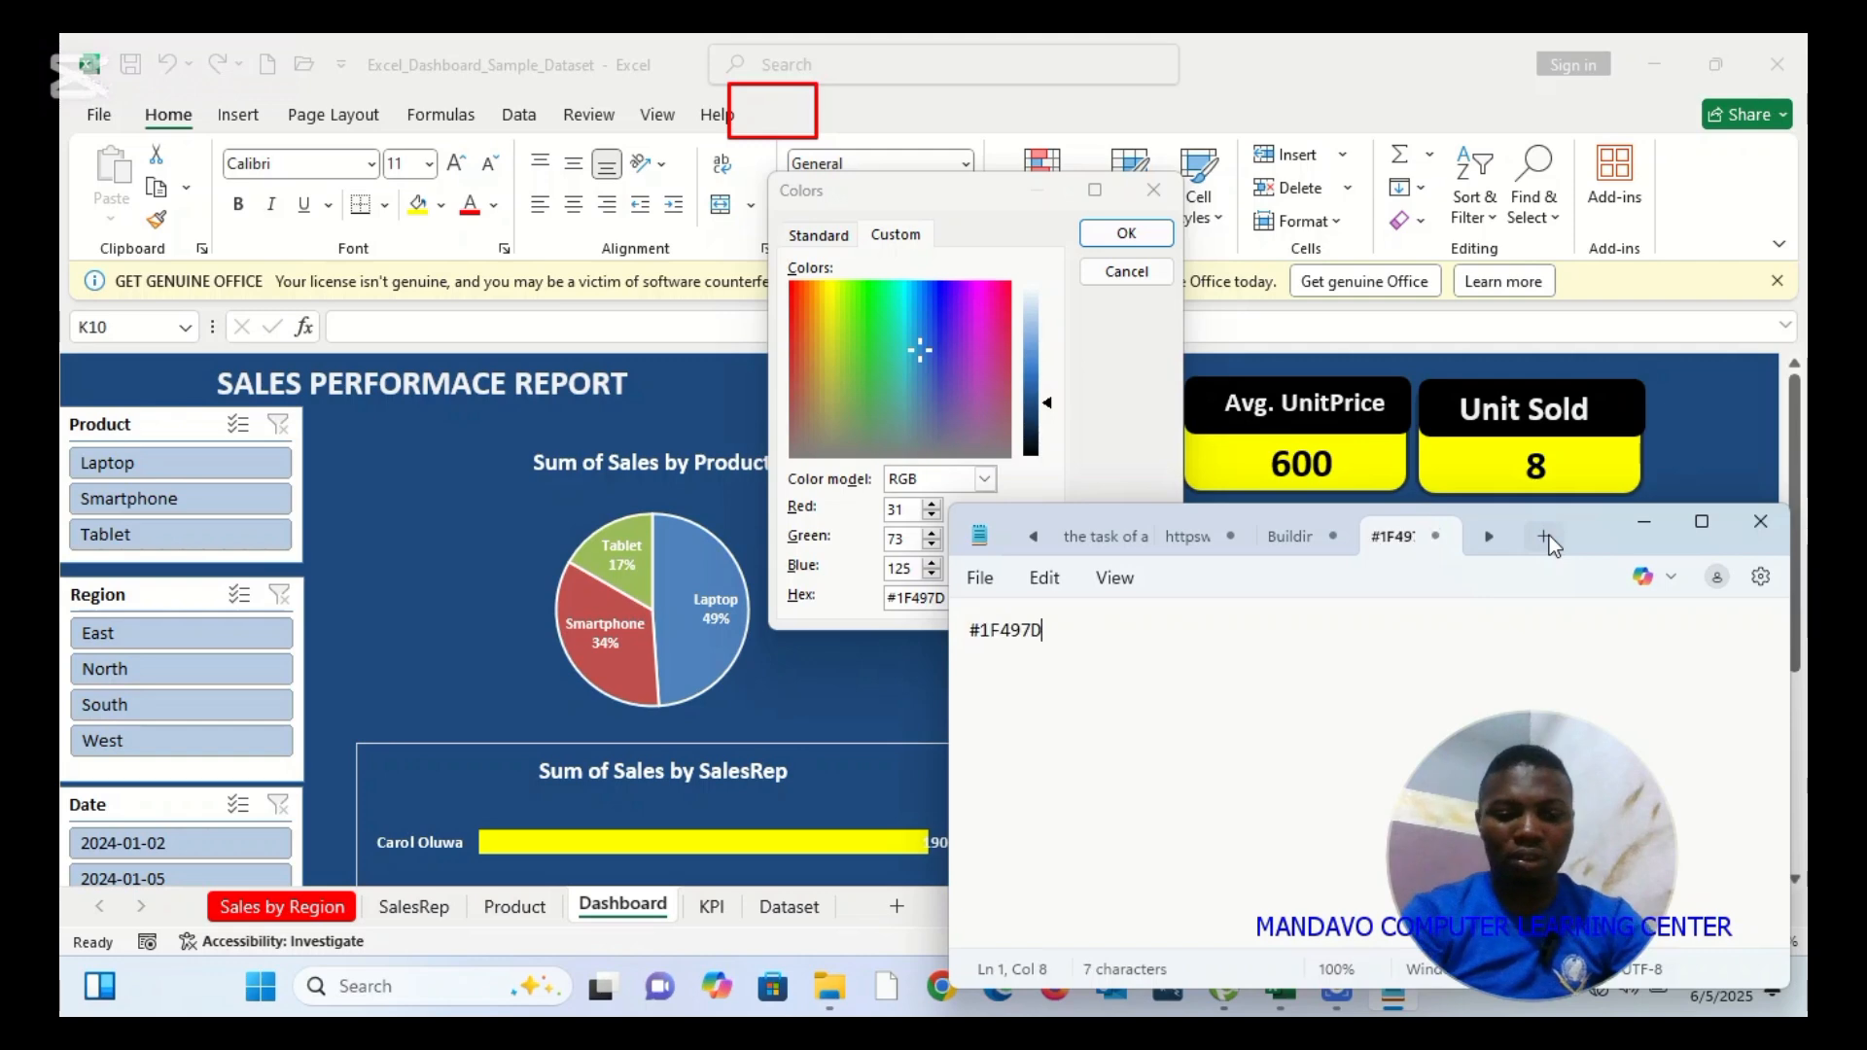
{"action": "left_click", "coordinate": [1642, 528]}
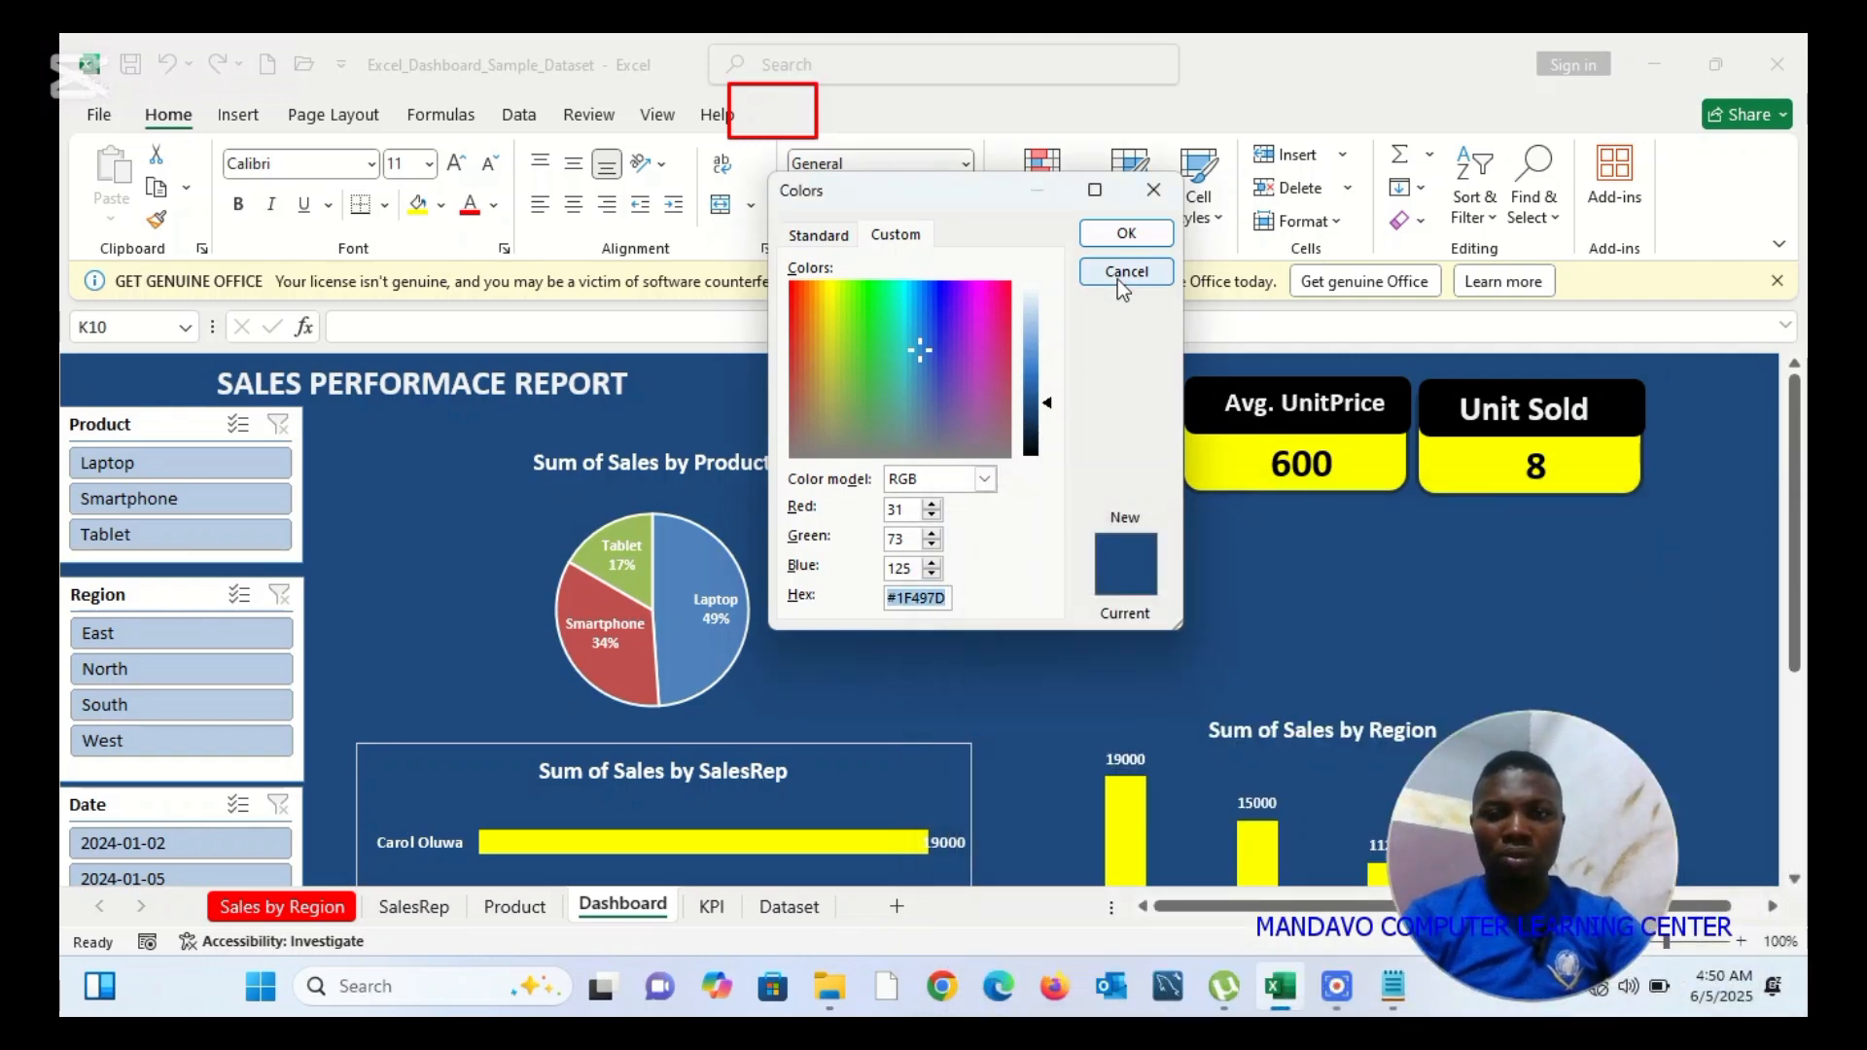
{"action": "left_click", "coordinate": [1118, 229]}
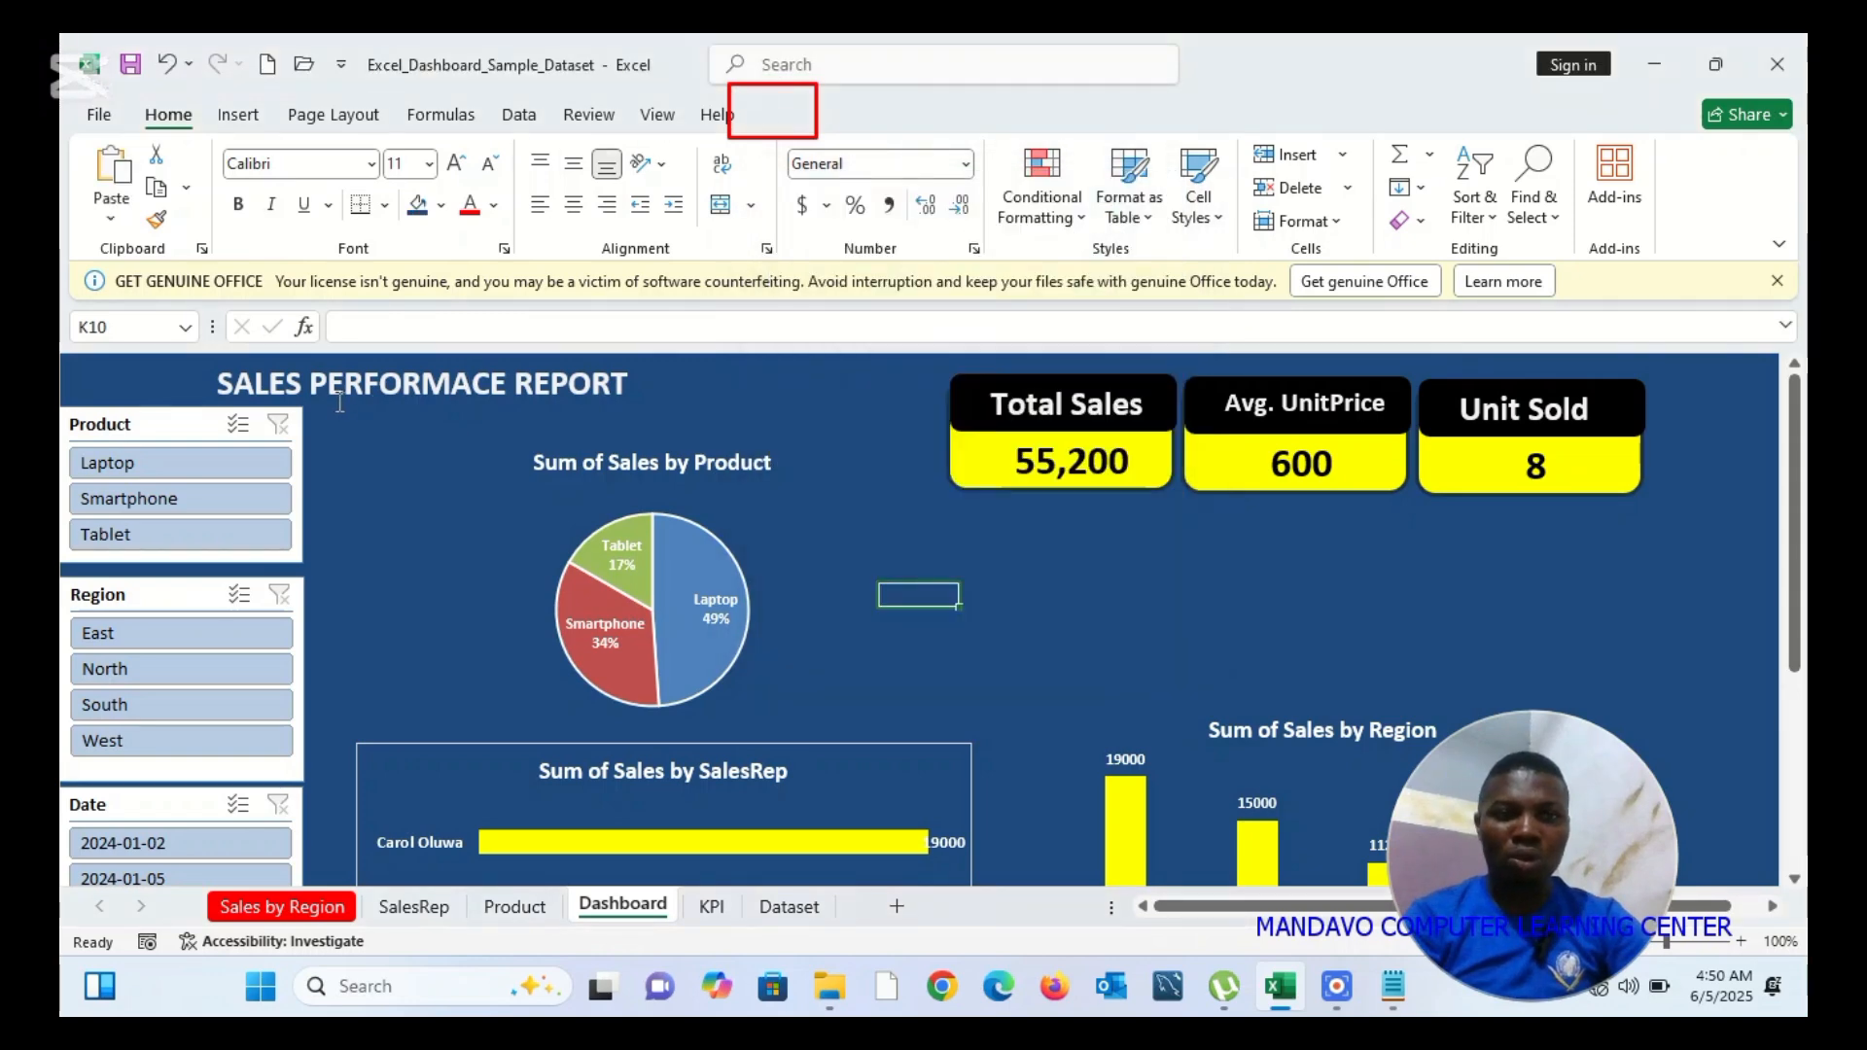
Start a new custom slicer style with the Product slicer selected
{"action": "left_click", "coordinate": [191, 426]}
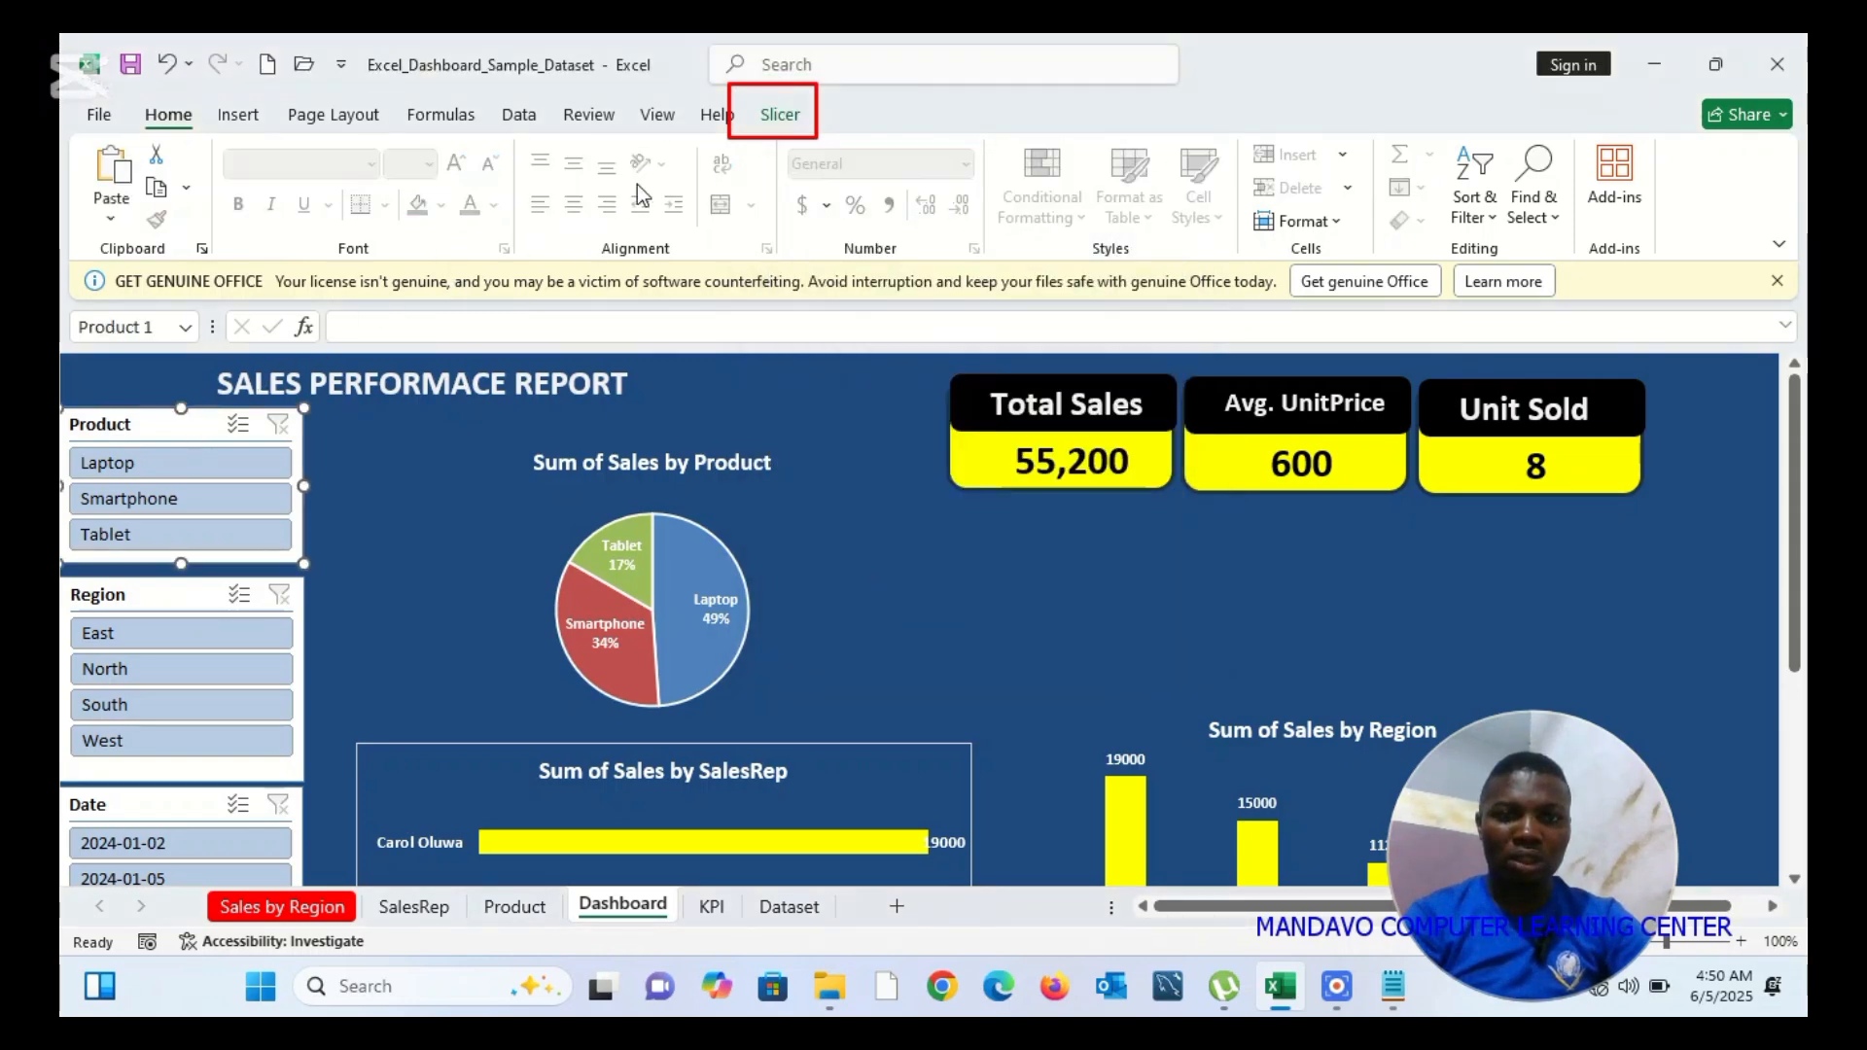
{"action": "left_click", "coordinate": [762, 115]}
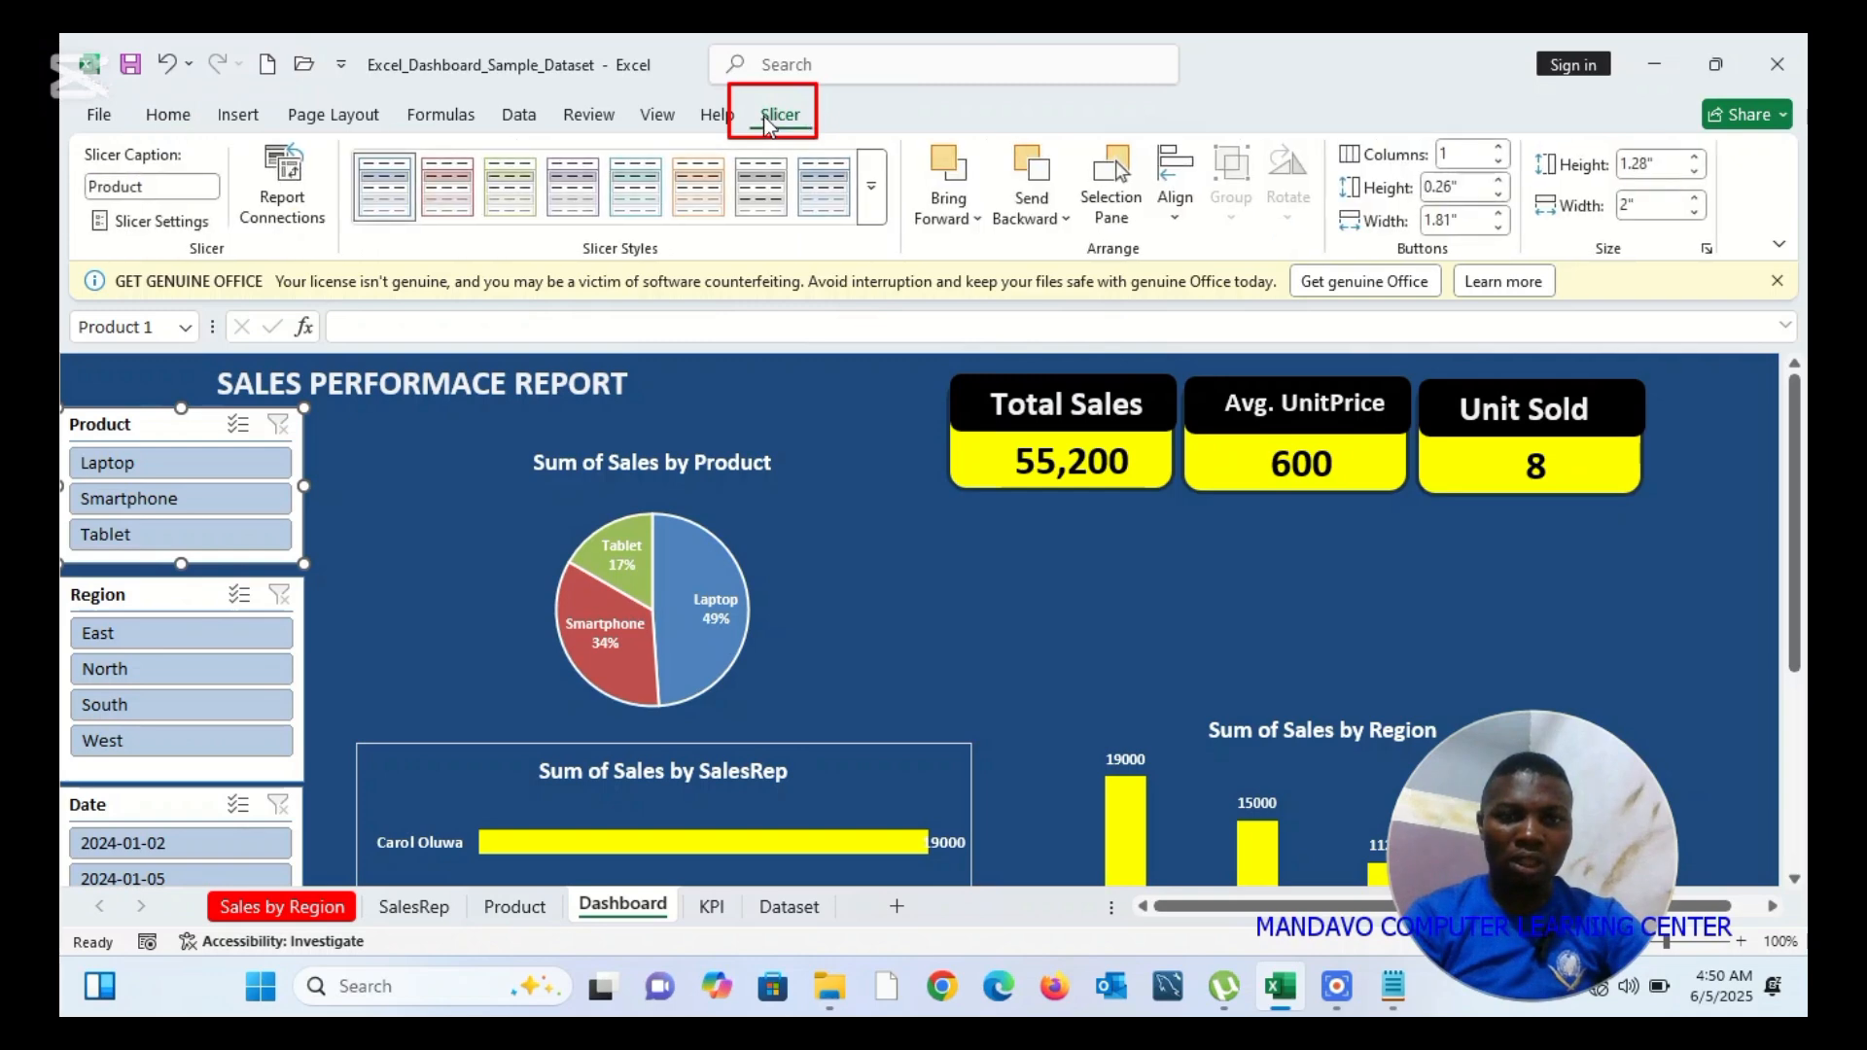
{"action": "left_click", "coordinate": [872, 190]}
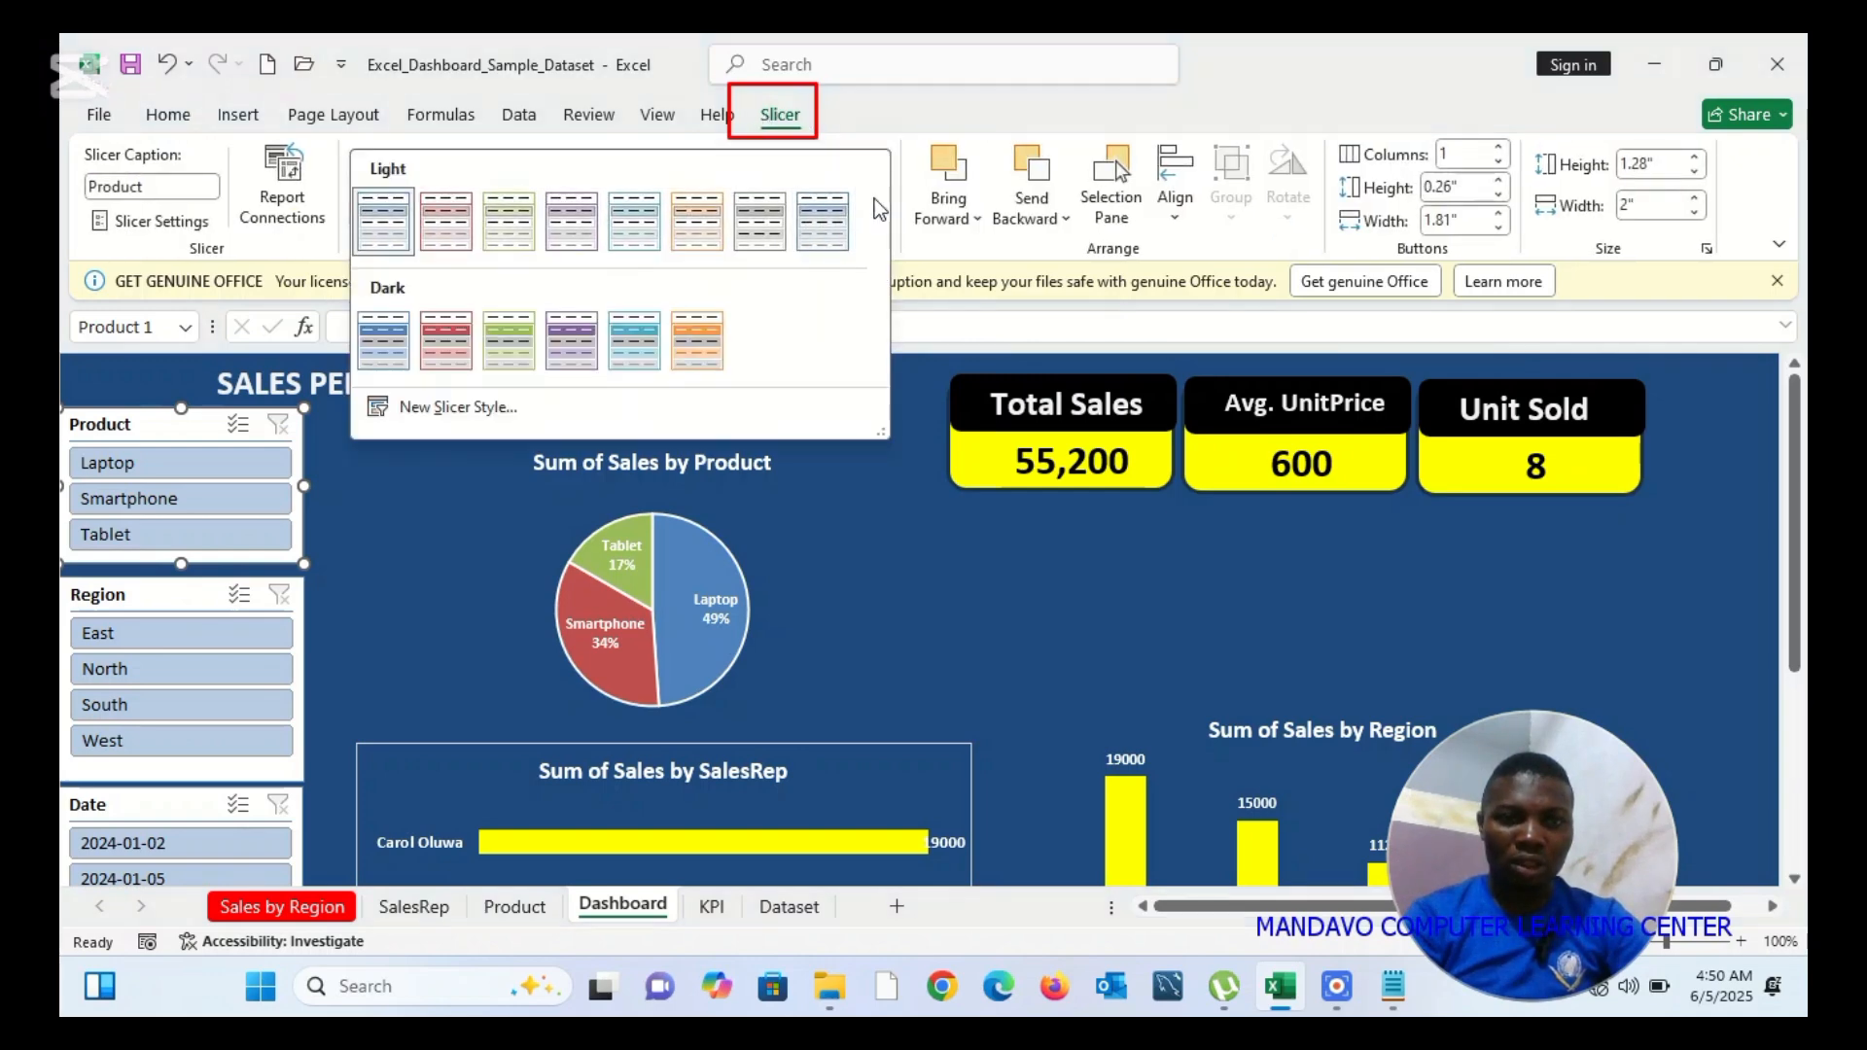
{"action": "left_click", "coordinate": [466, 407]}
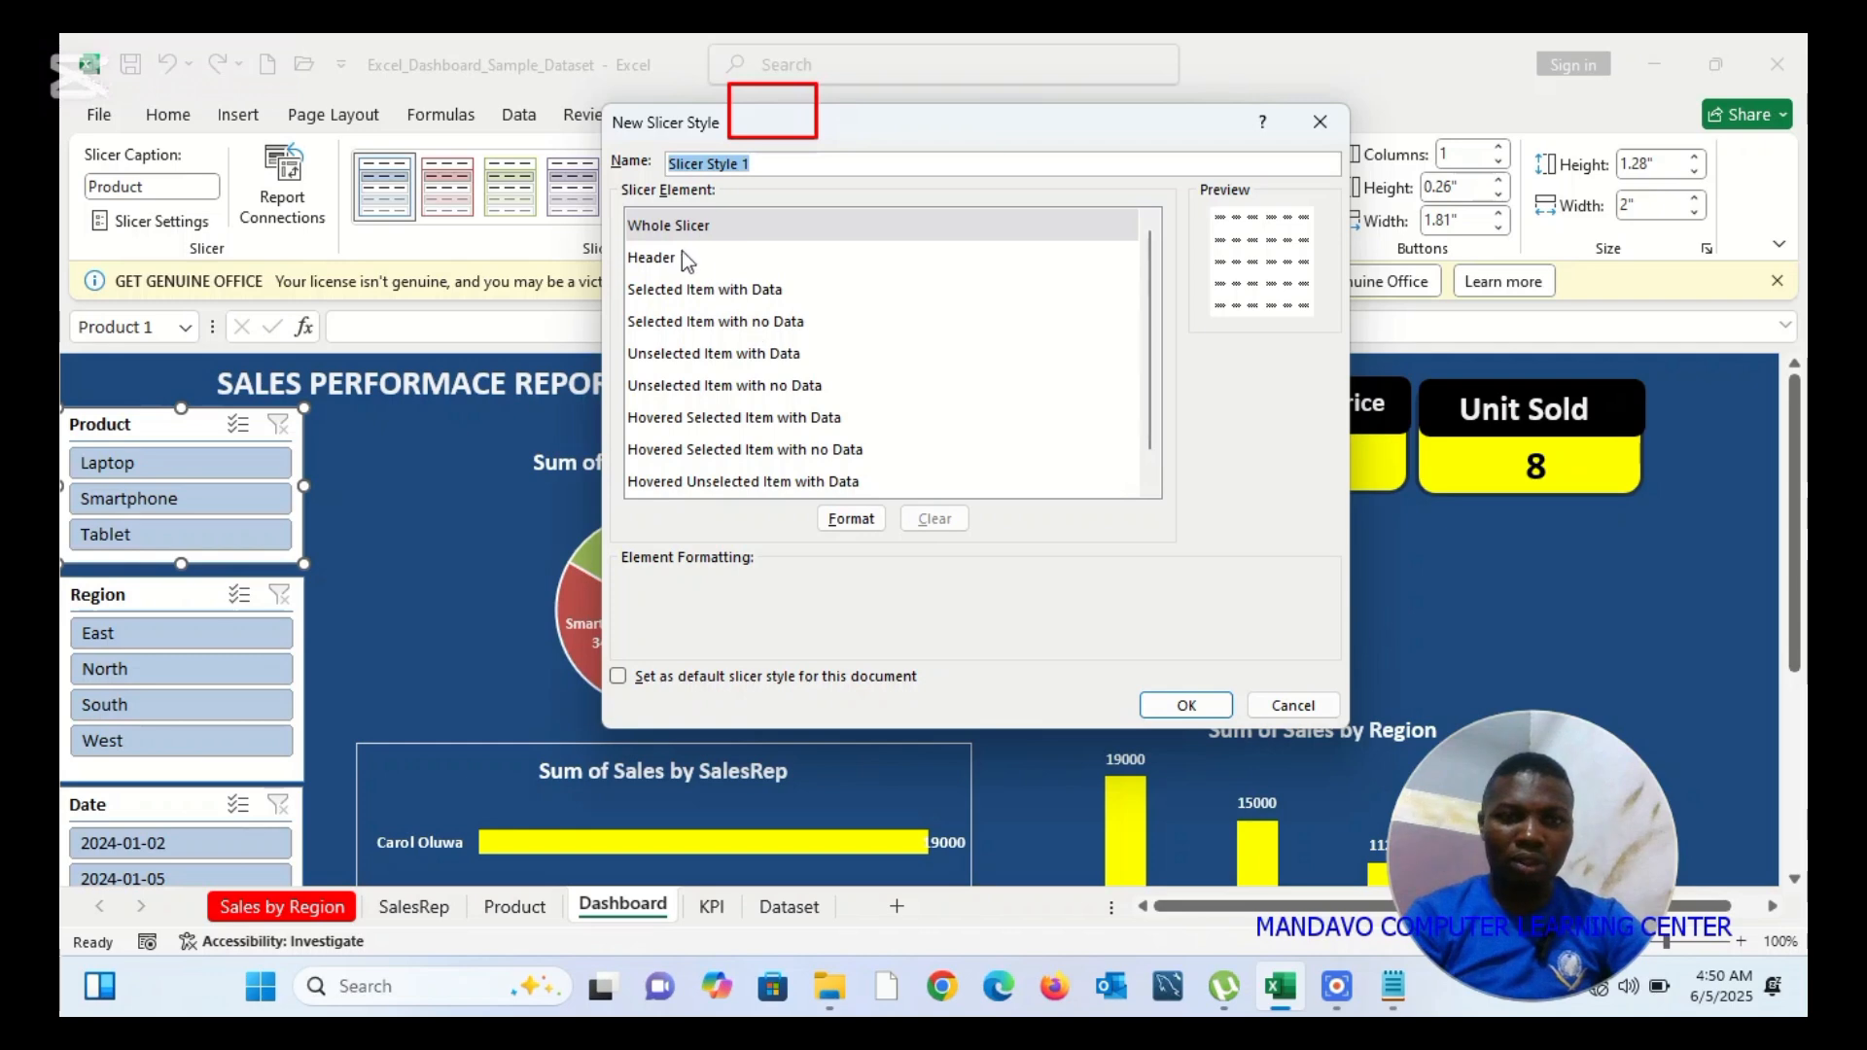
Fill the new style's Whole Slicer element with the custom background colour #1F497D
{"action": "left_click", "coordinate": [661, 231]}
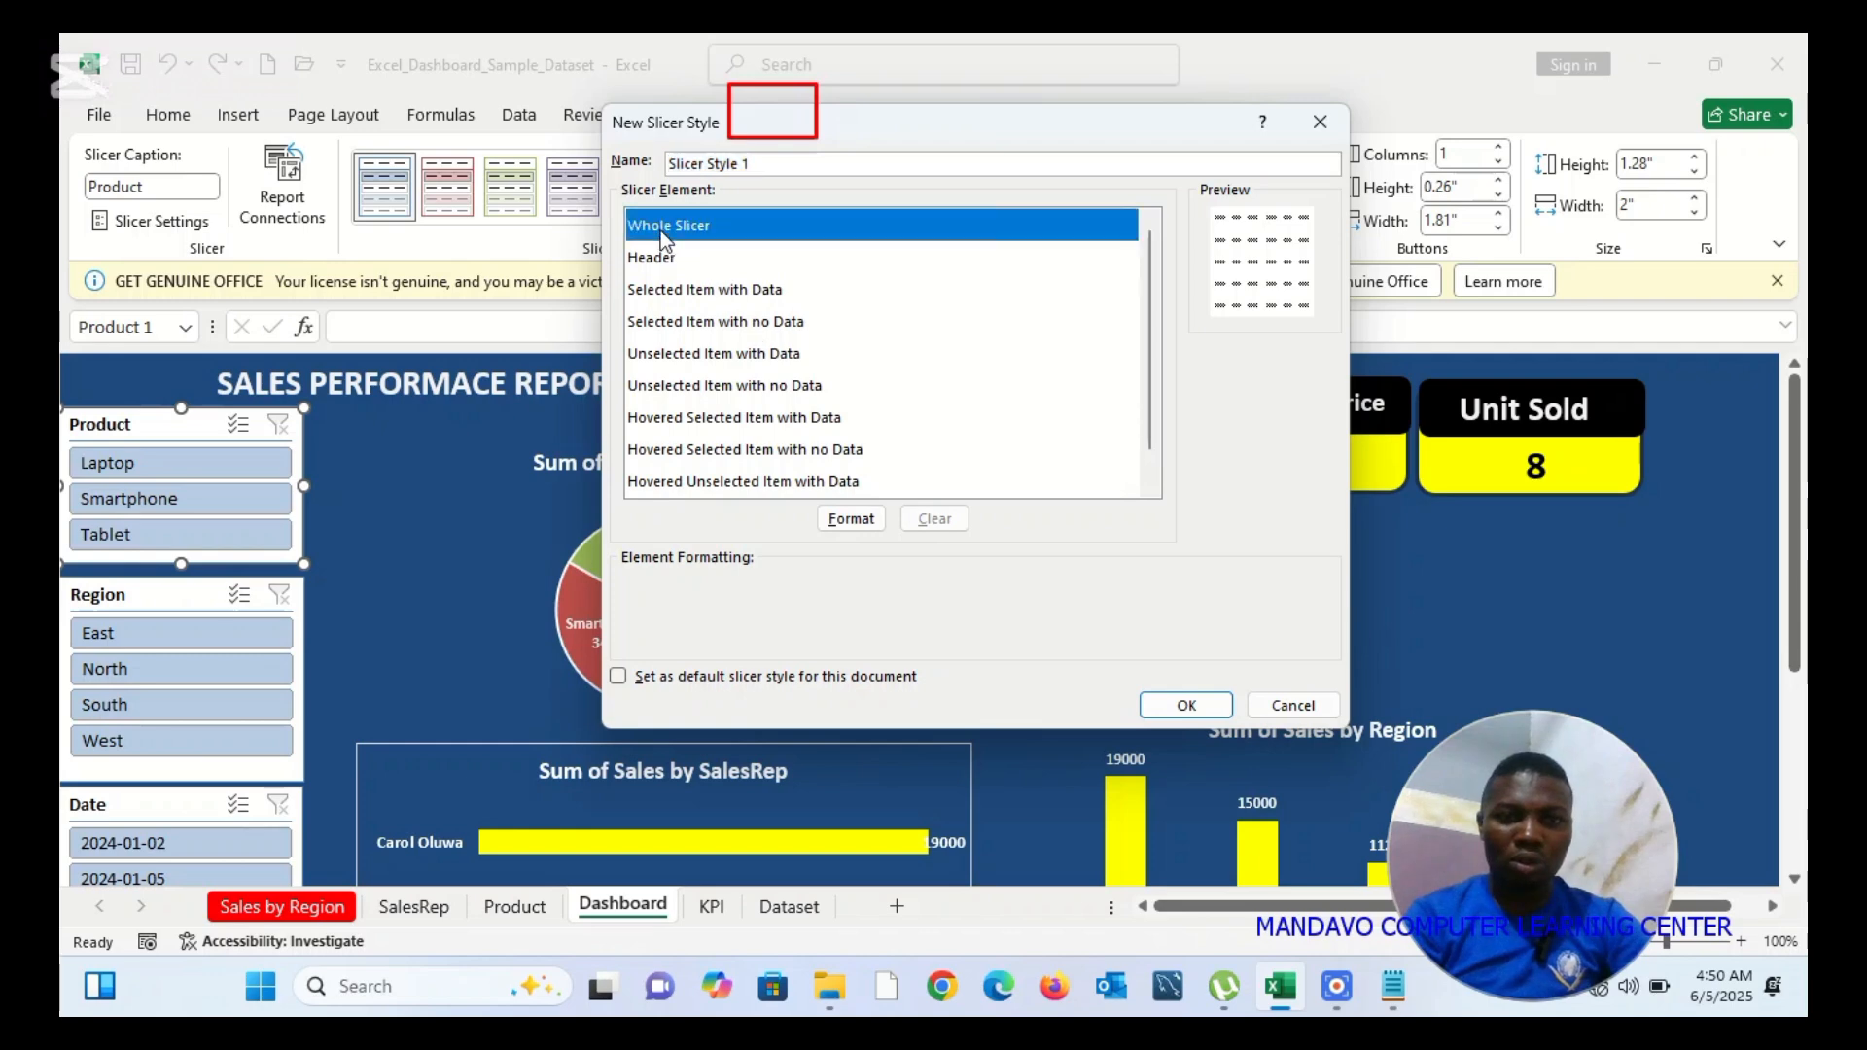
{"action": "left_click", "coordinate": [842, 520]}
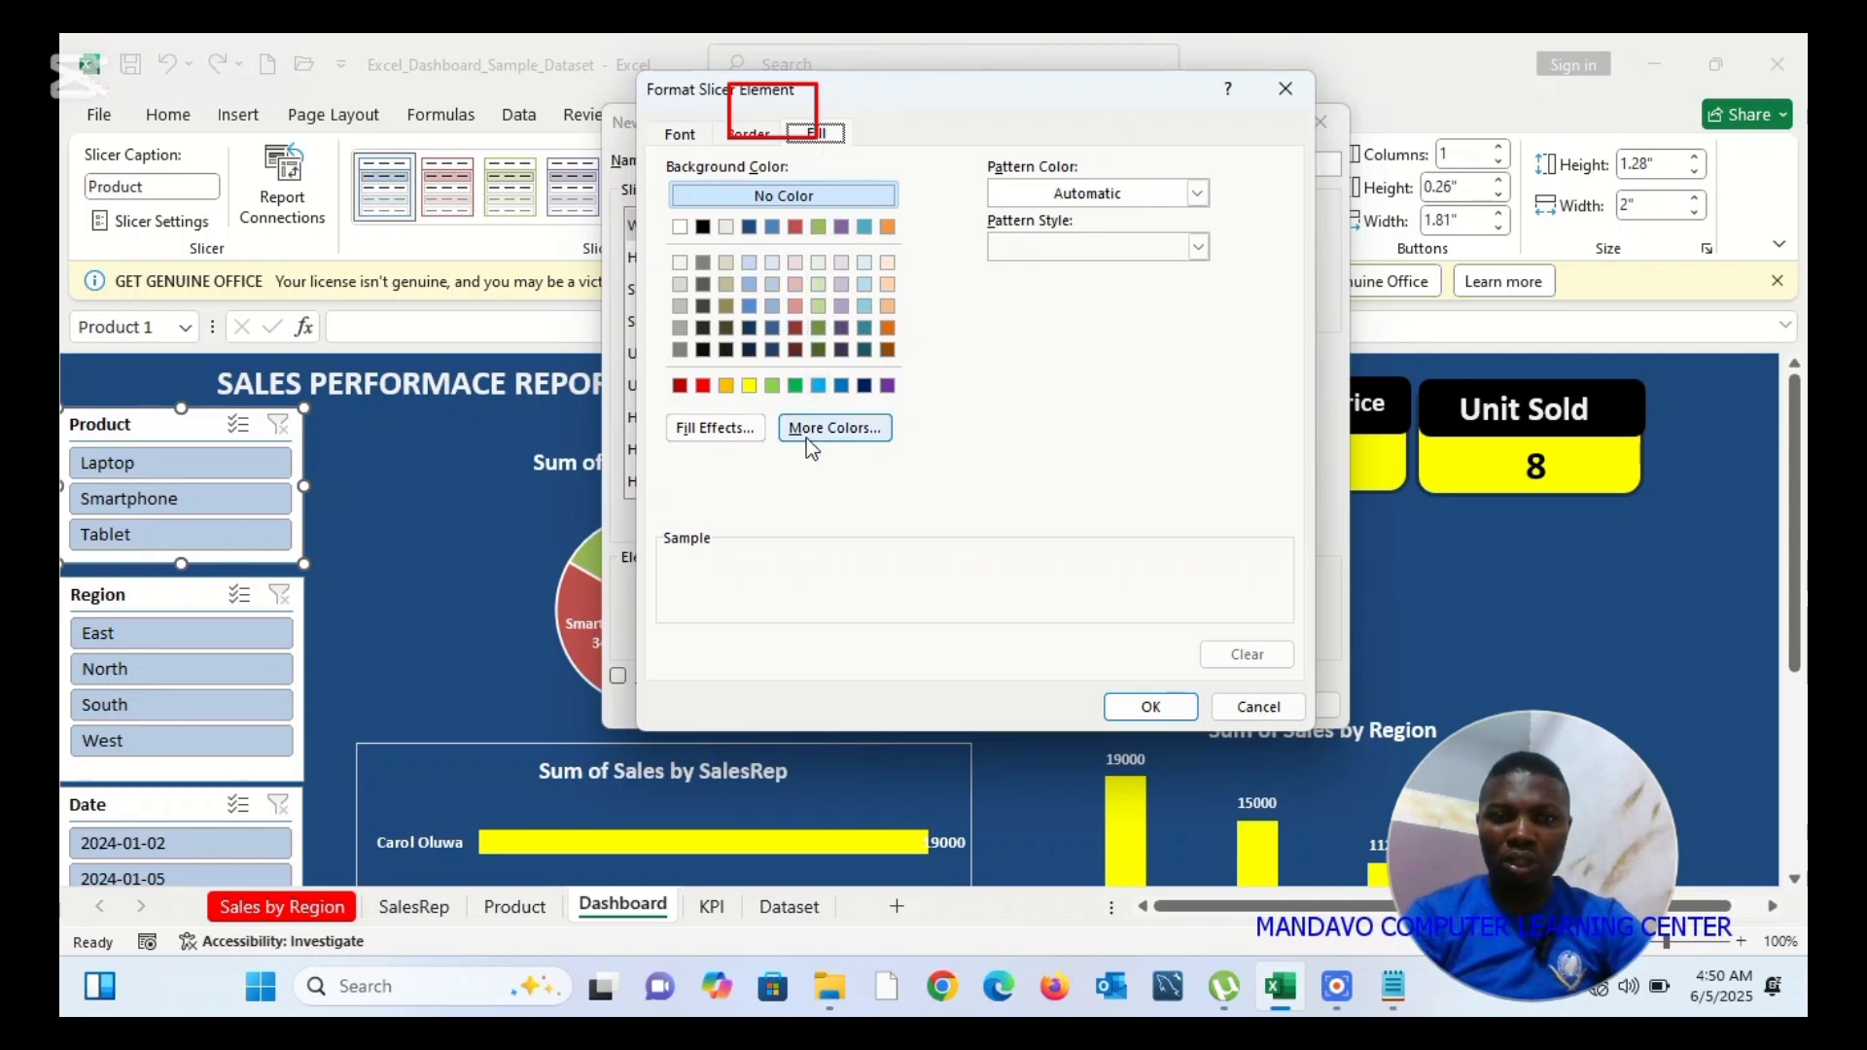
{"action": "left_click", "coordinate": [855, 428]}
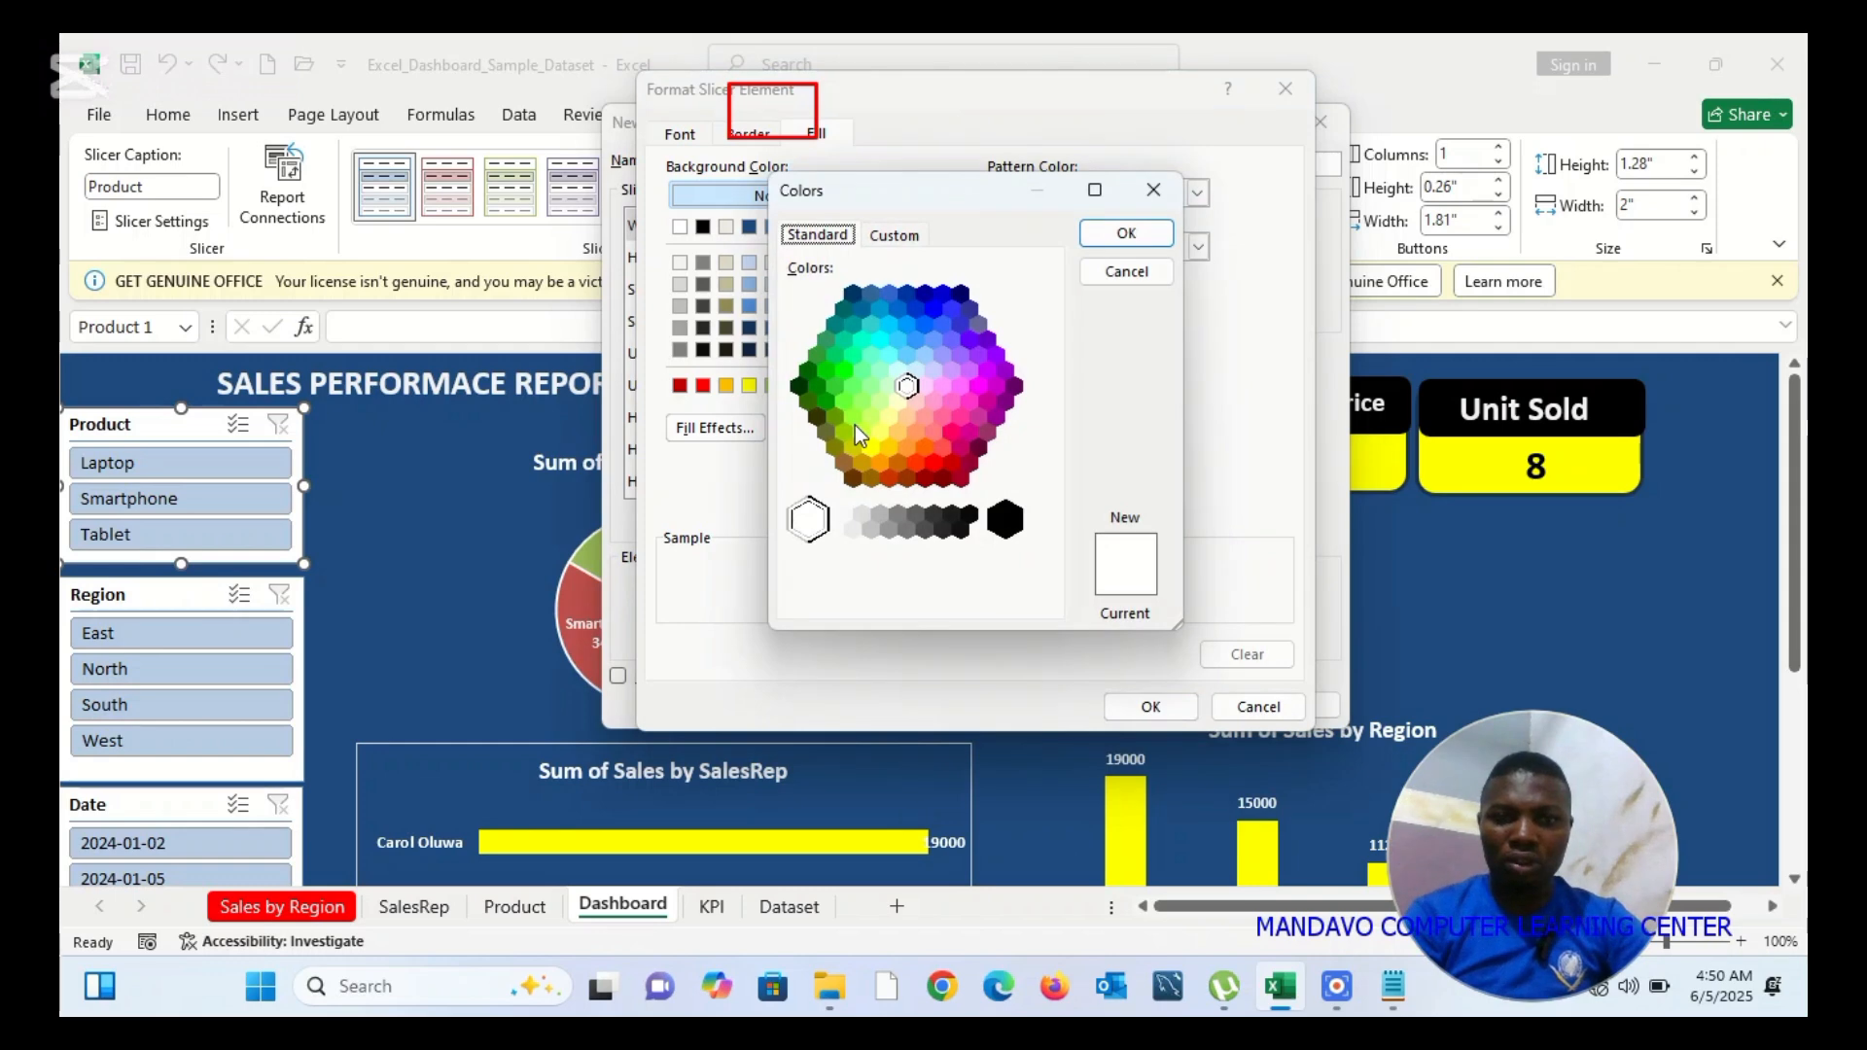
{"action": "left_click", "coordinate": [895, 236]}
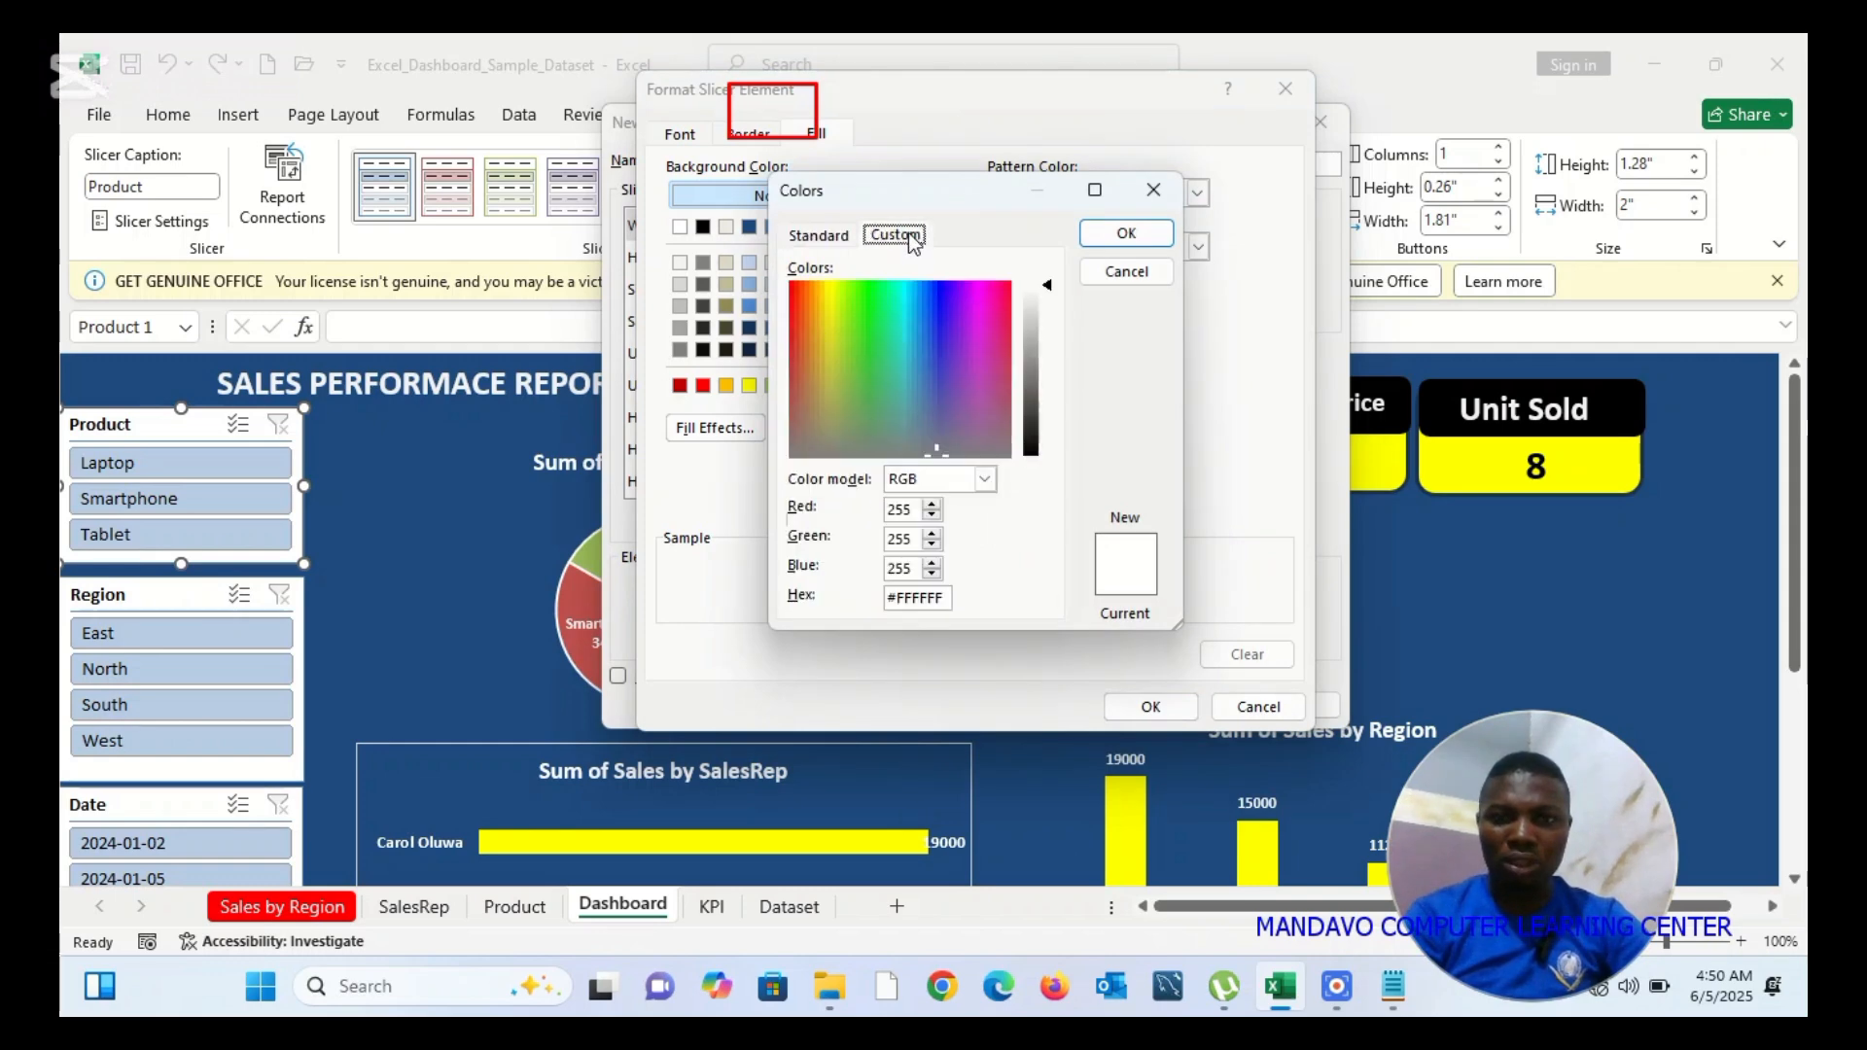
{"action": "left_click", "coordinate": [944, 599]}
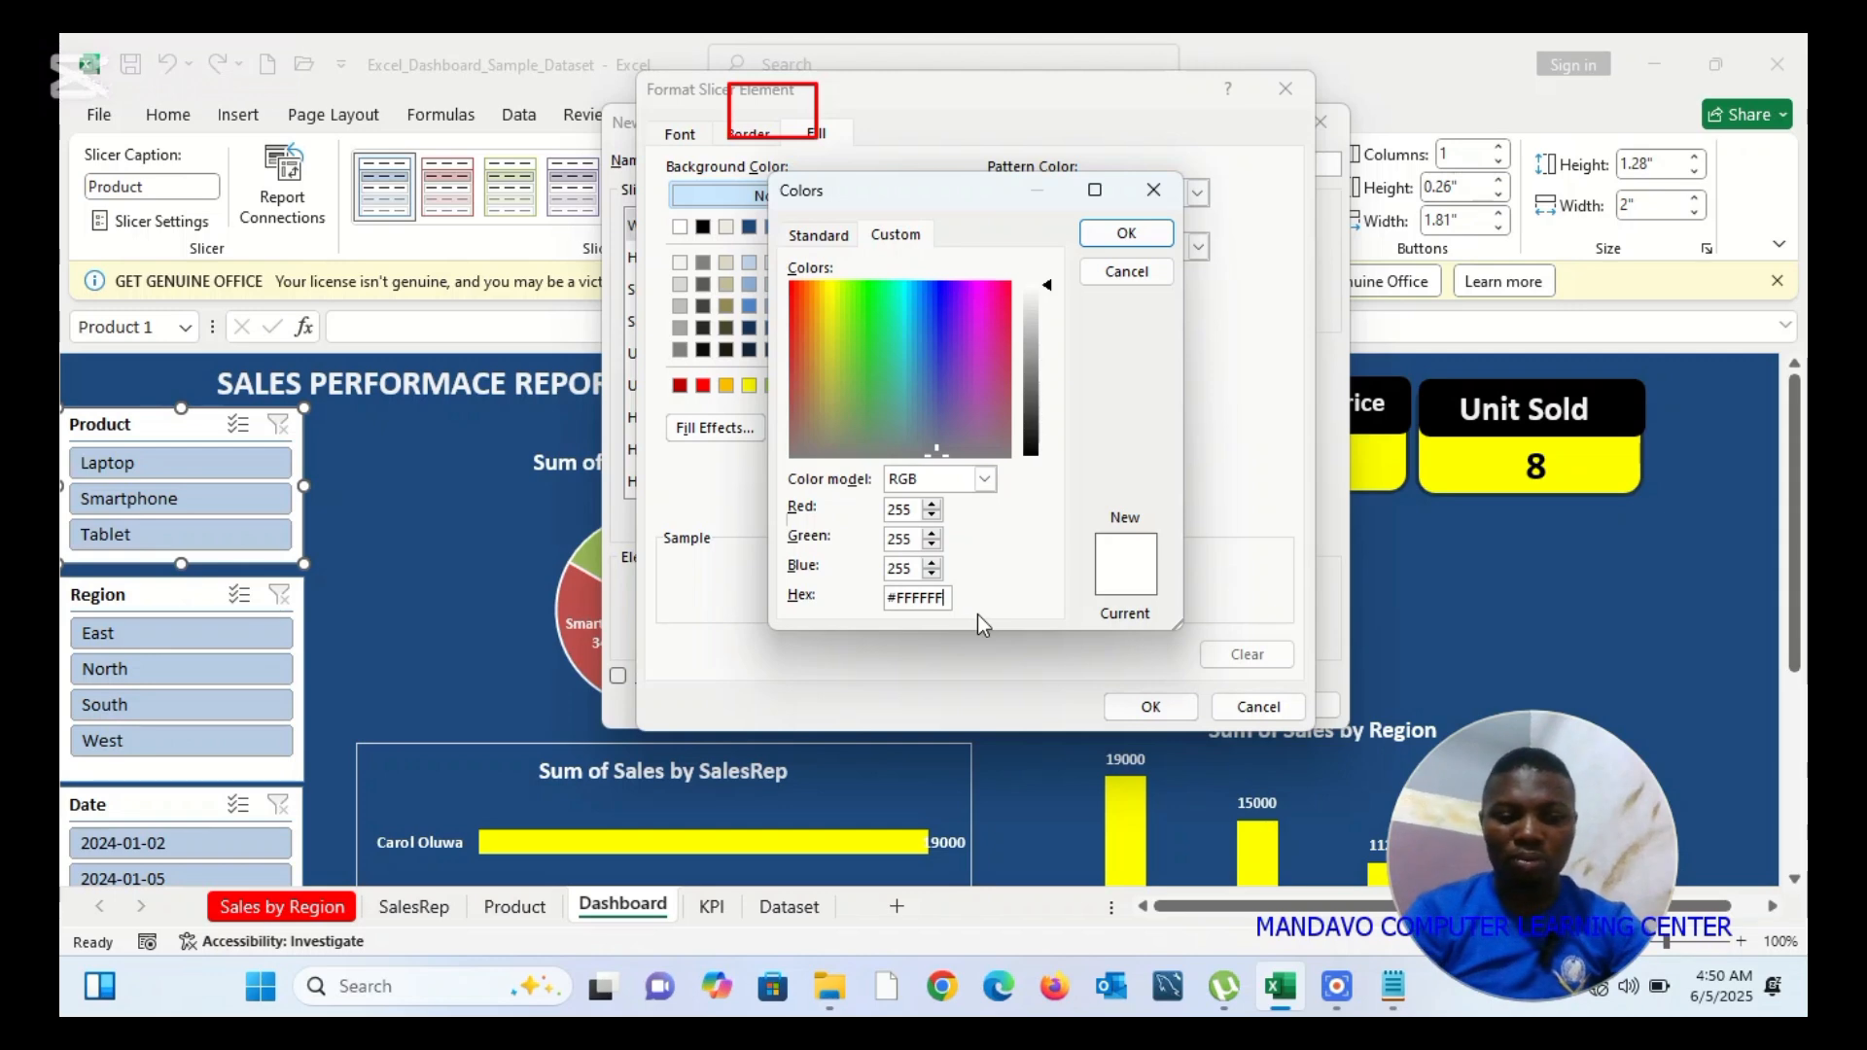
{"action": "key", "text": "ctrl+a"}
{"action": "key", "text": "ctrl+v"}
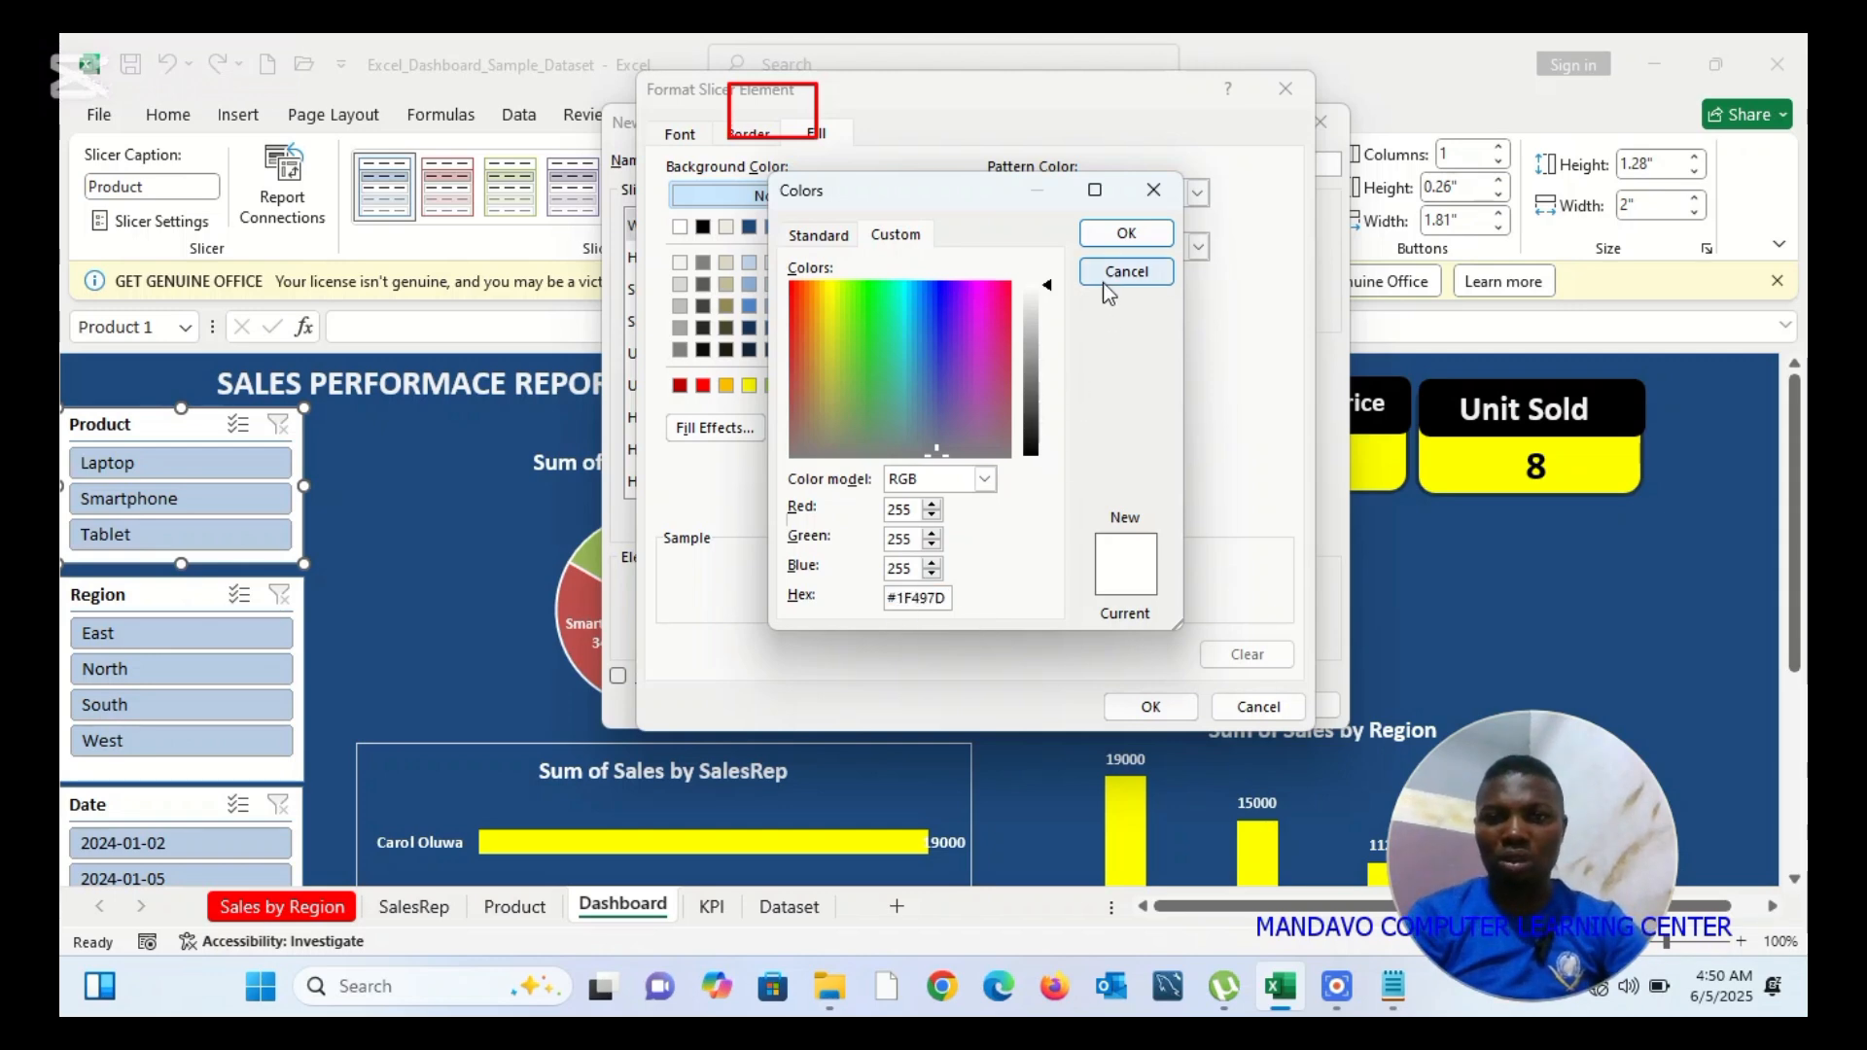
{"action": "left_click", "coordinate": [1125, 238]}
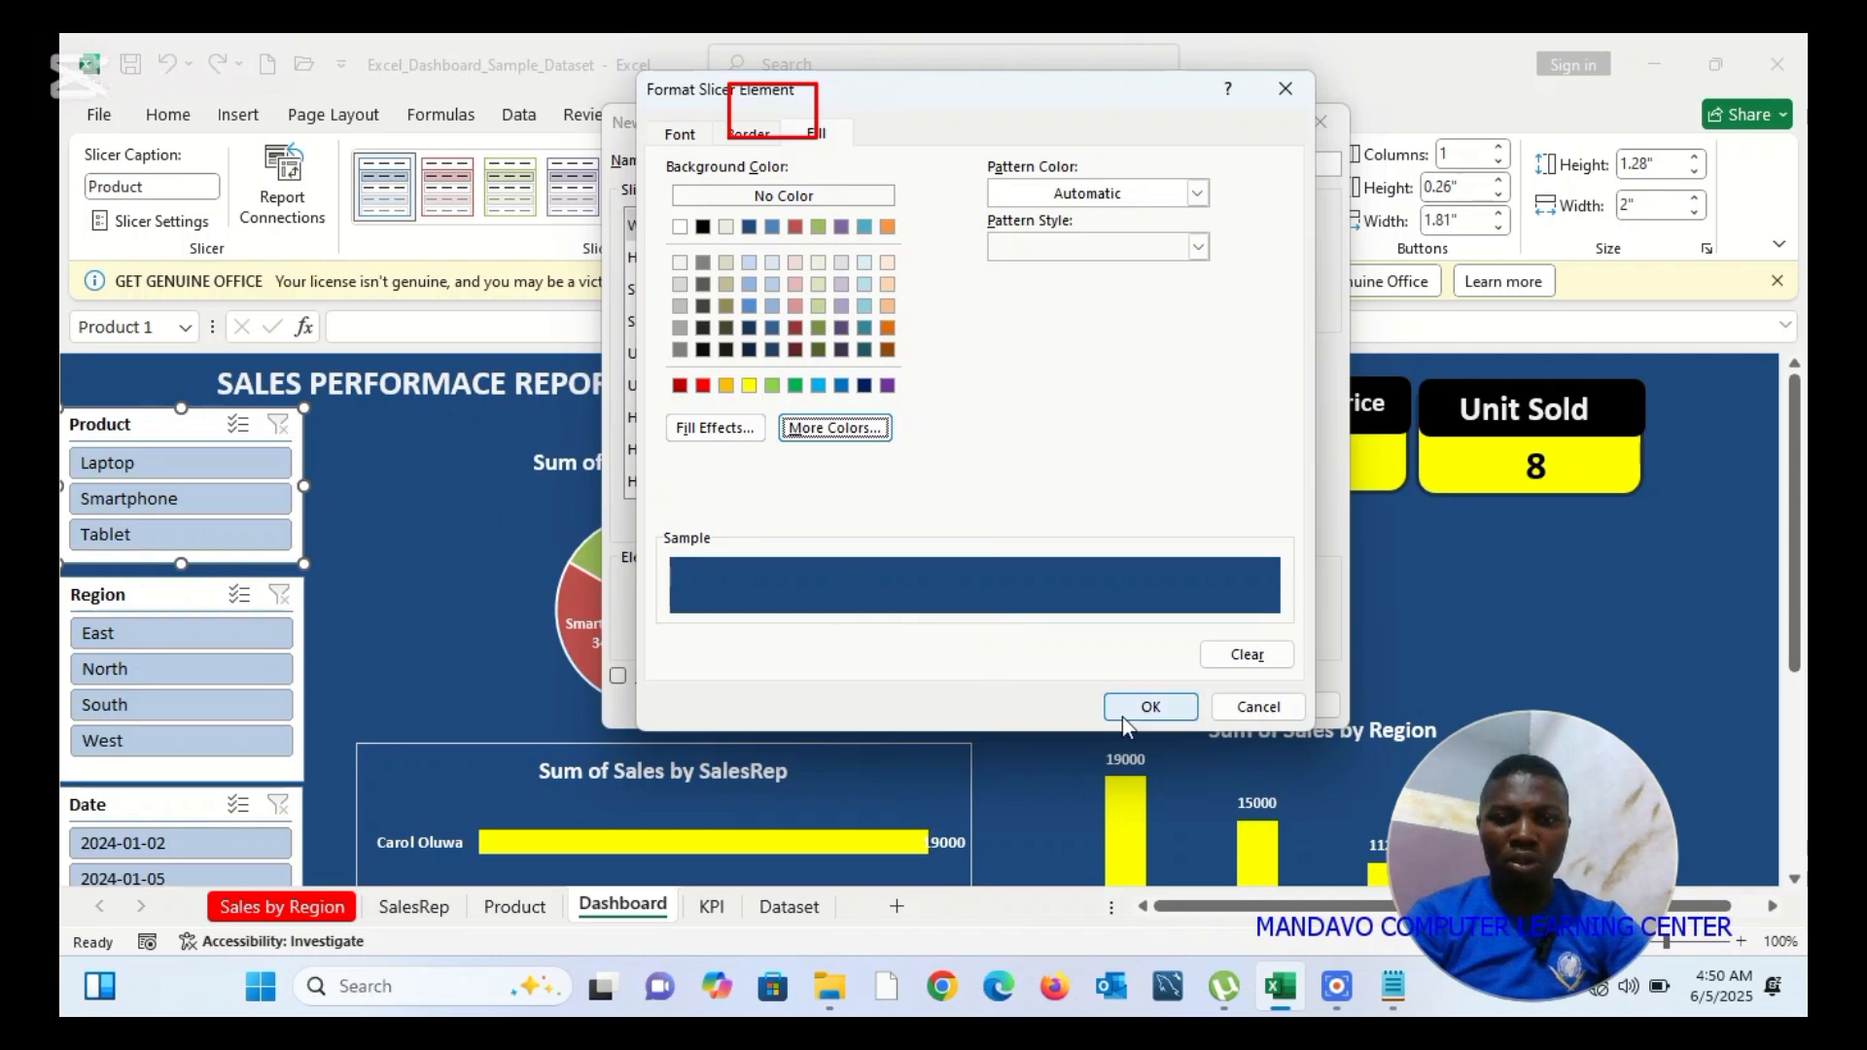
{"action": "left_click", "coordinate": [1151, 707]}
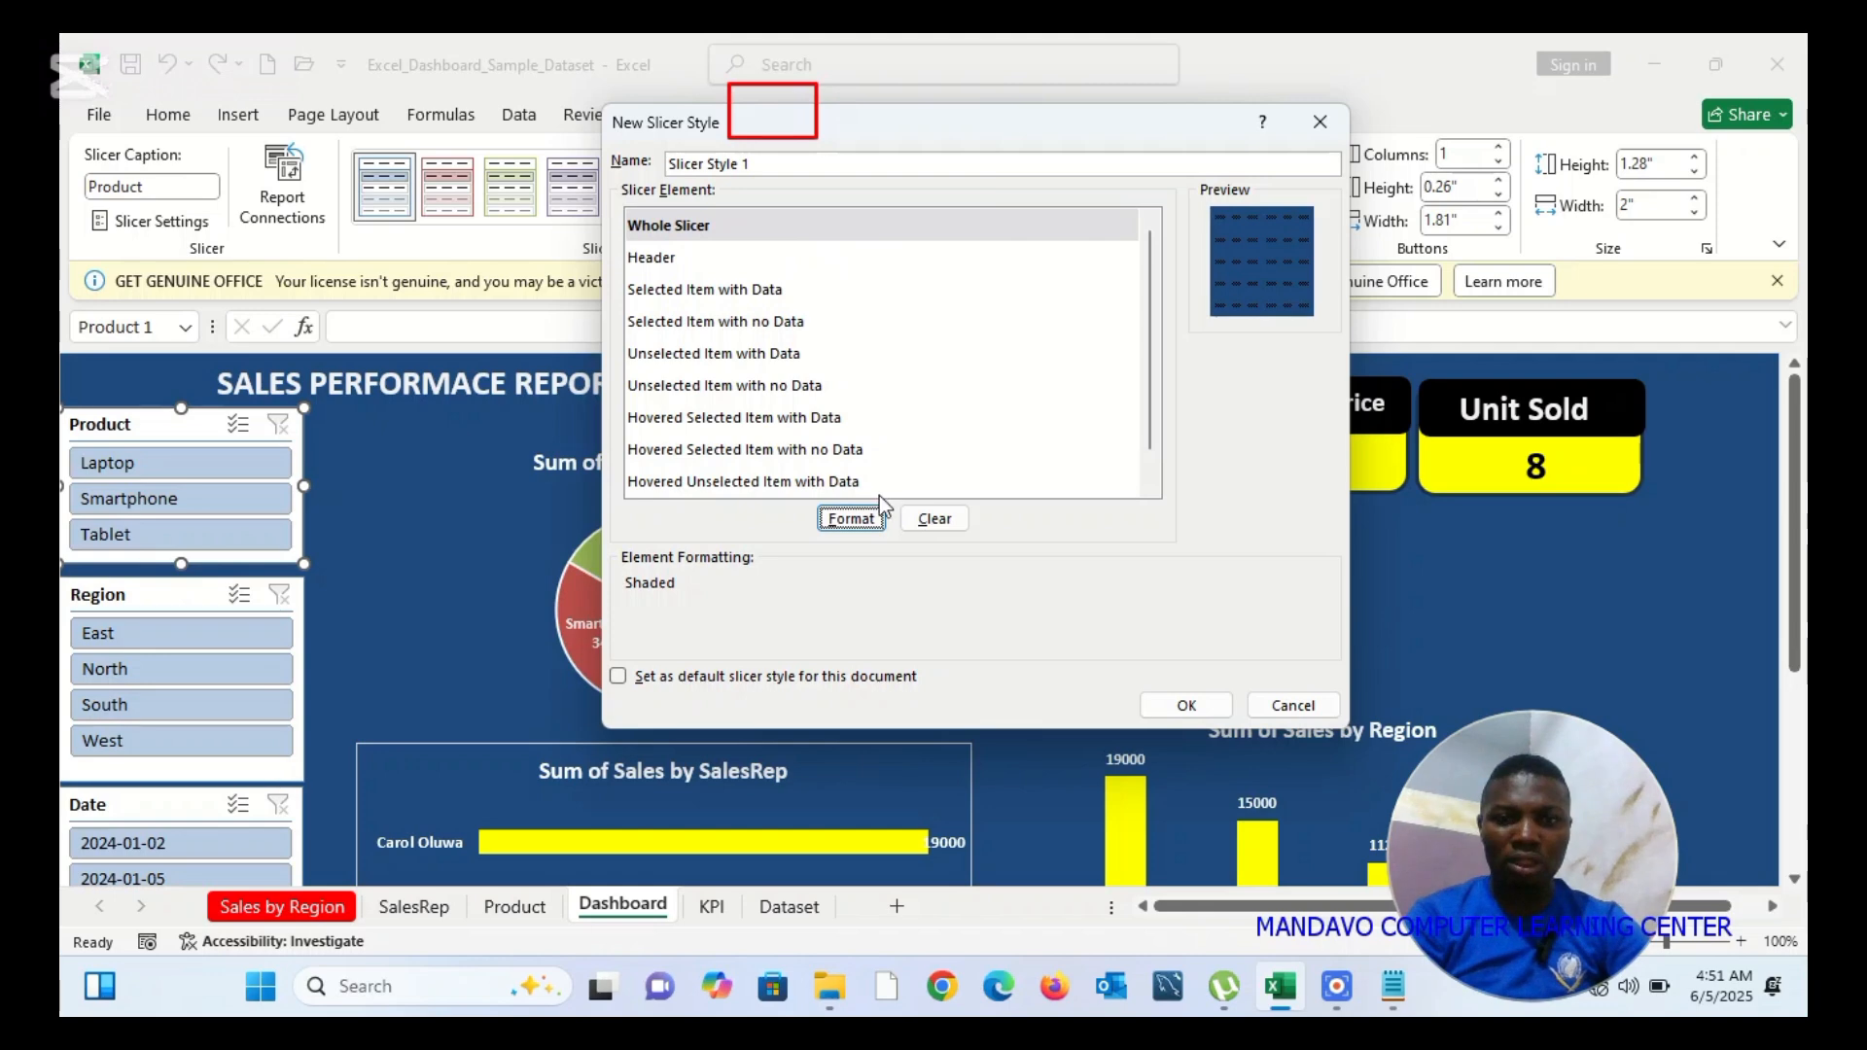
Format the Whole Slicer element's font as bold in the white theme colour
{"action": "left_click", "coordinate": [851, 518]}
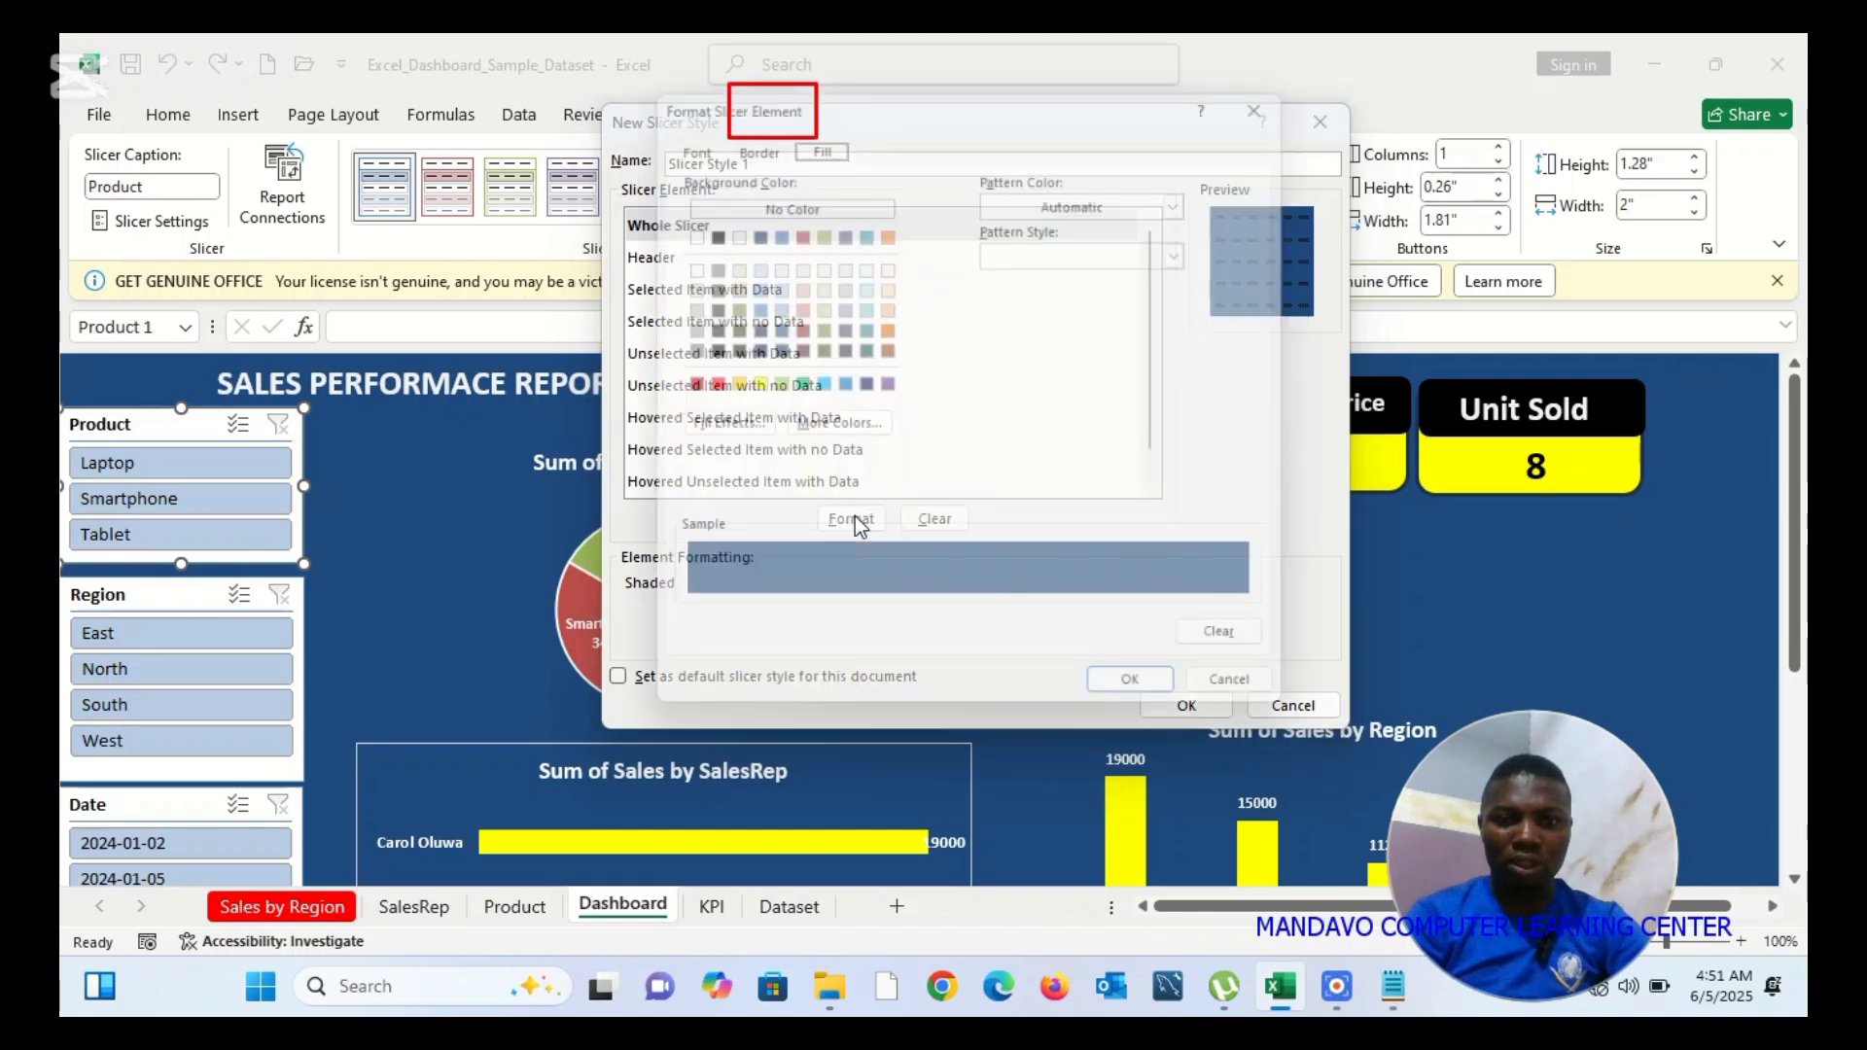
{"action": "left_click", "coordinate": [681, 136]}
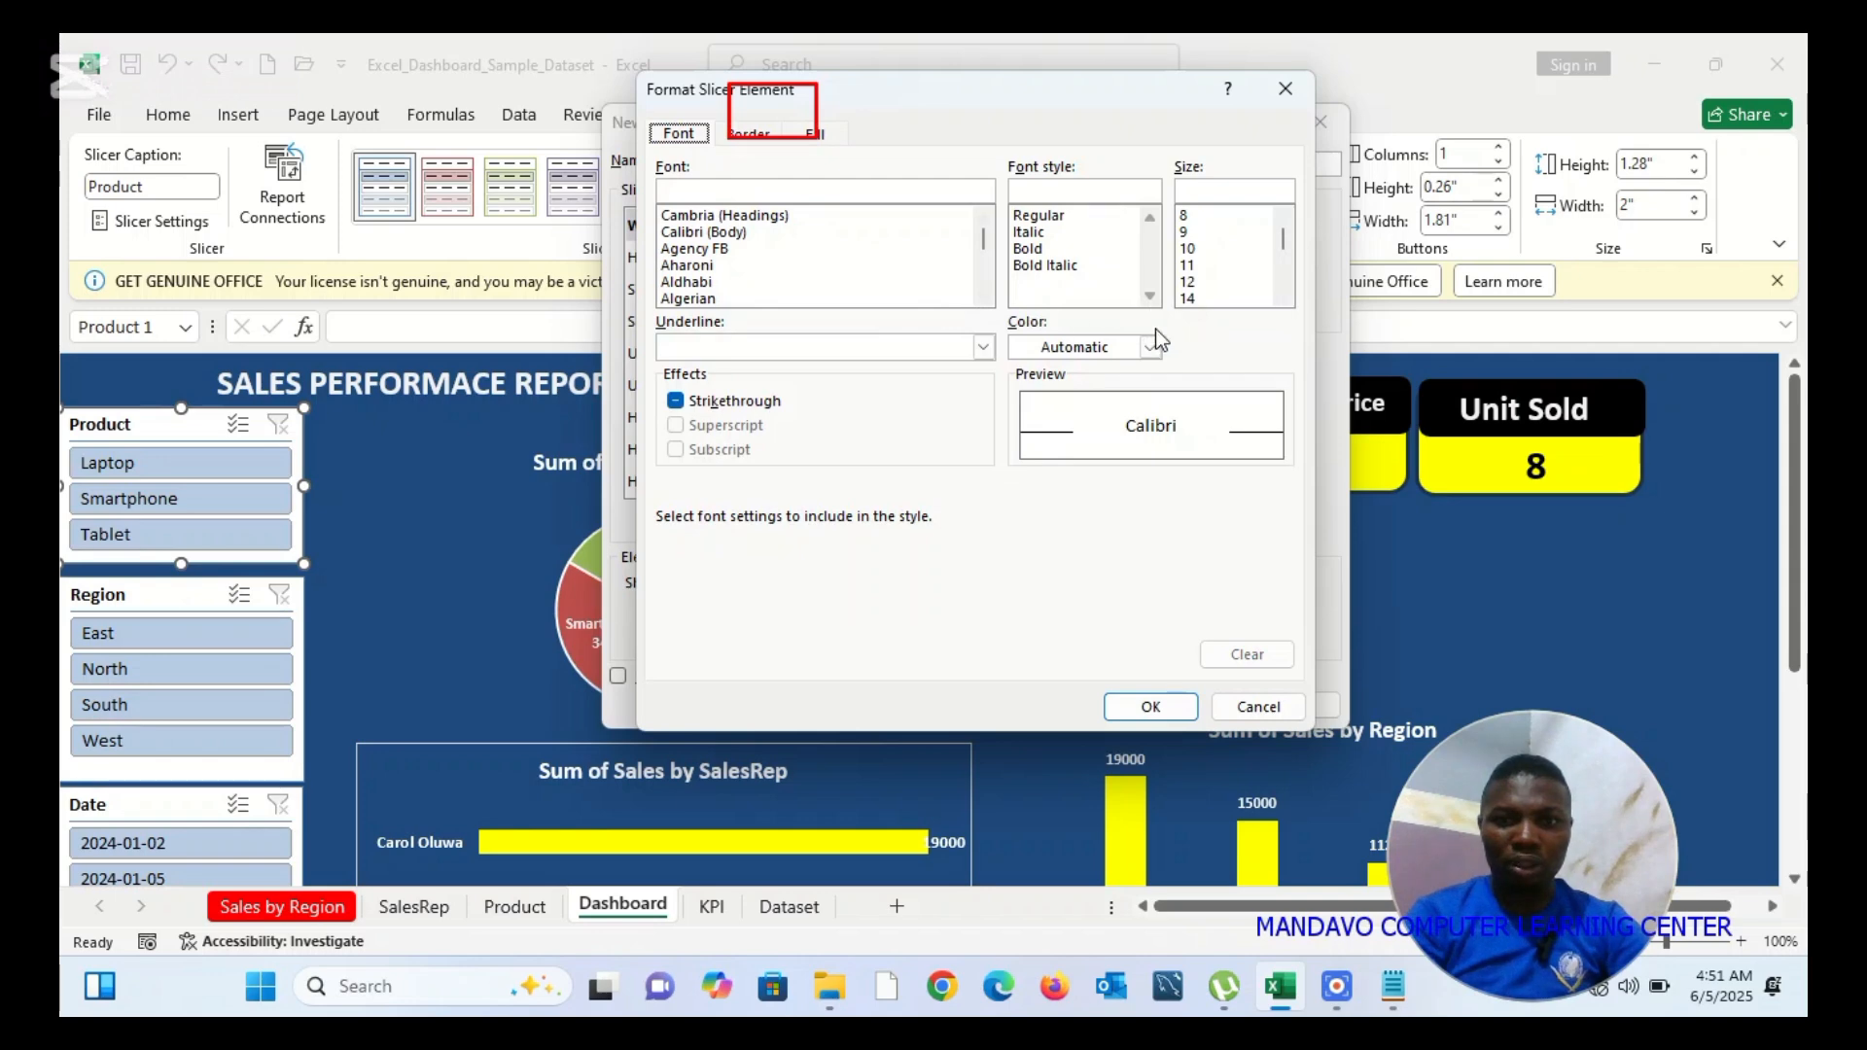
{"action": "left_click", "coordinate": [1151, 357]}
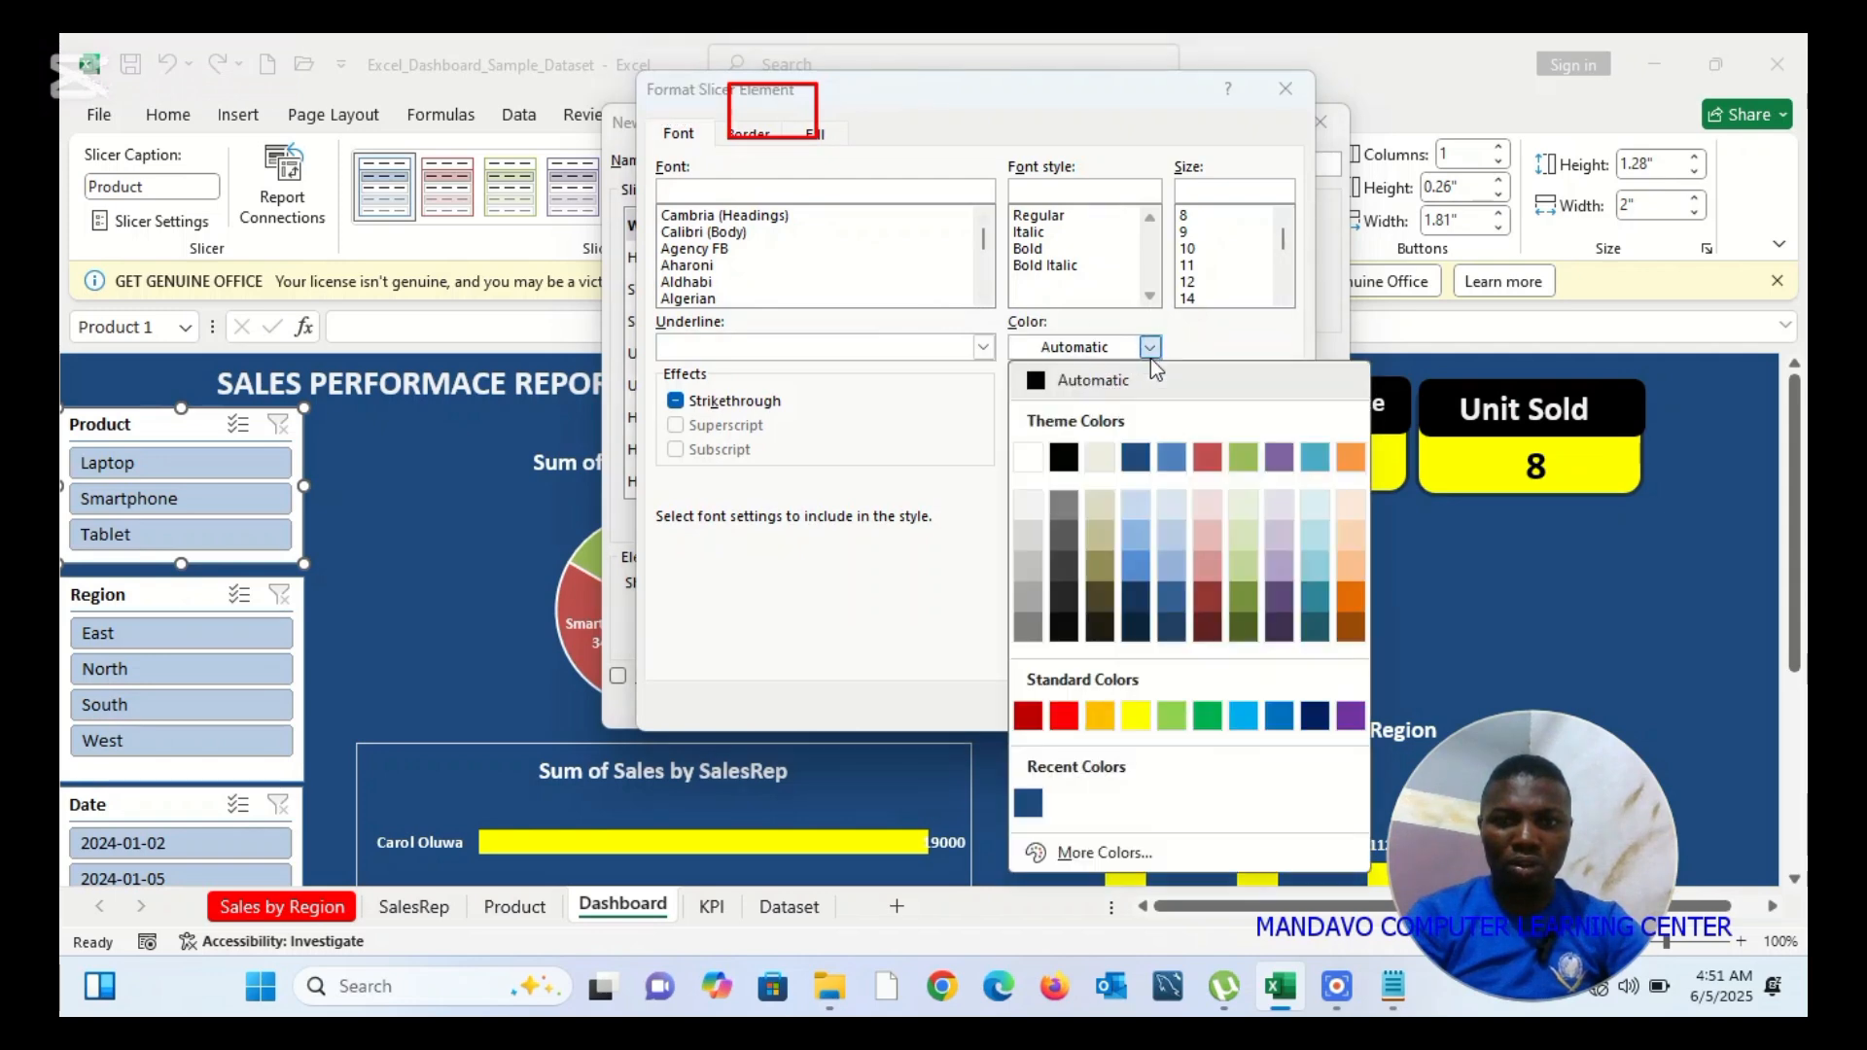
{"action": "left_click", "coordinate": [1029, 453]}
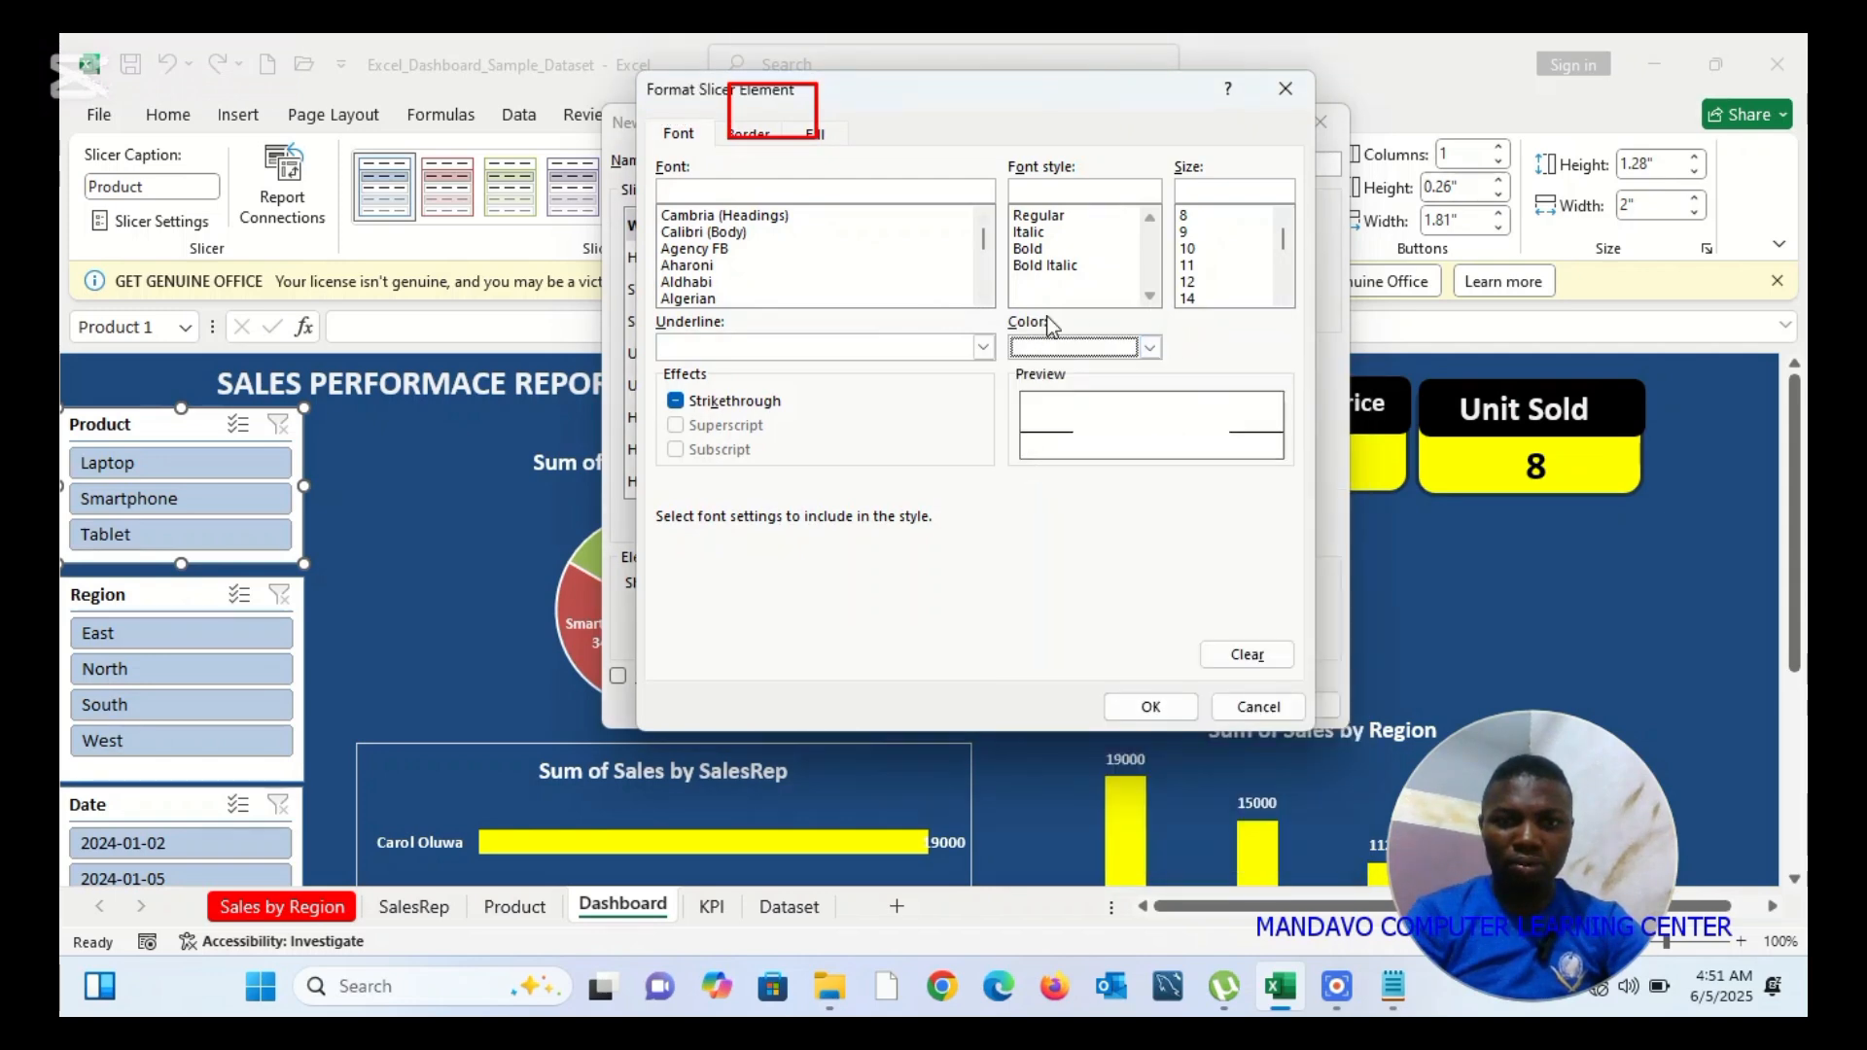
{"action": "left_click", "coordinate": [1028, 253]}
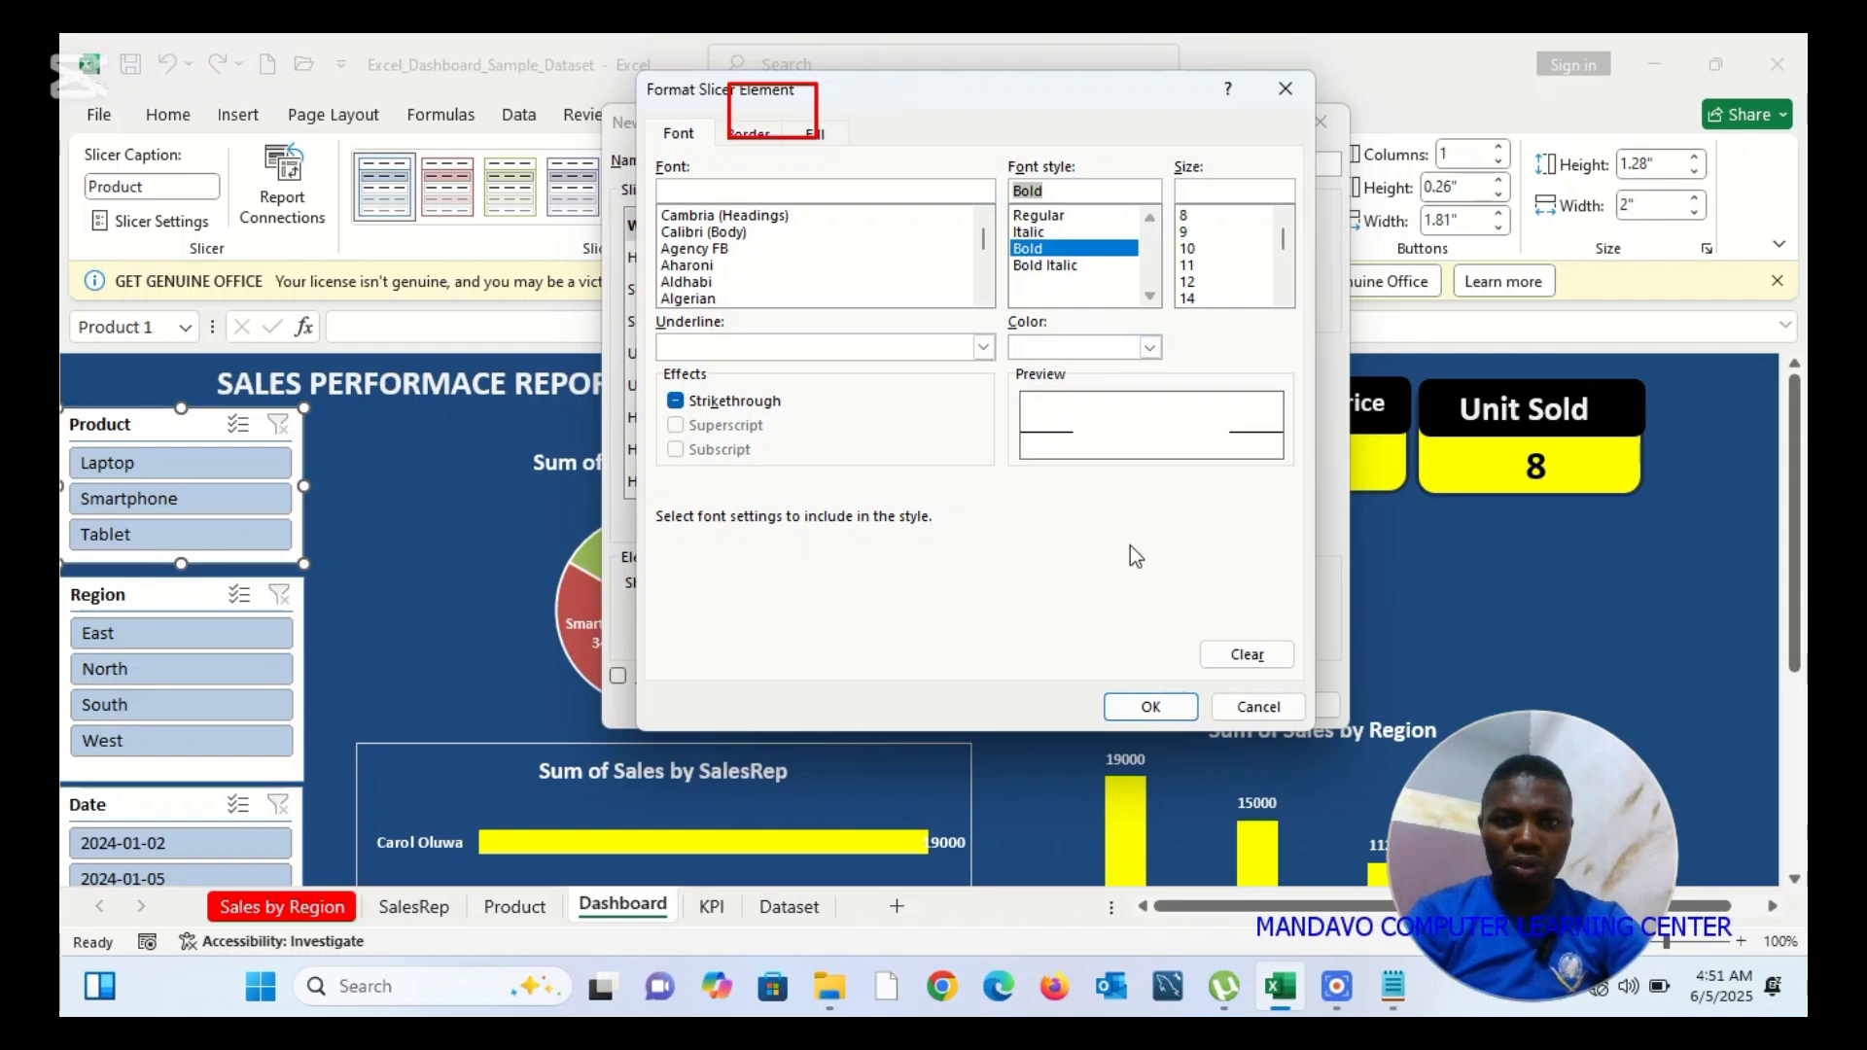
{"action": "left_click", "coordinate": [1140, 696]}
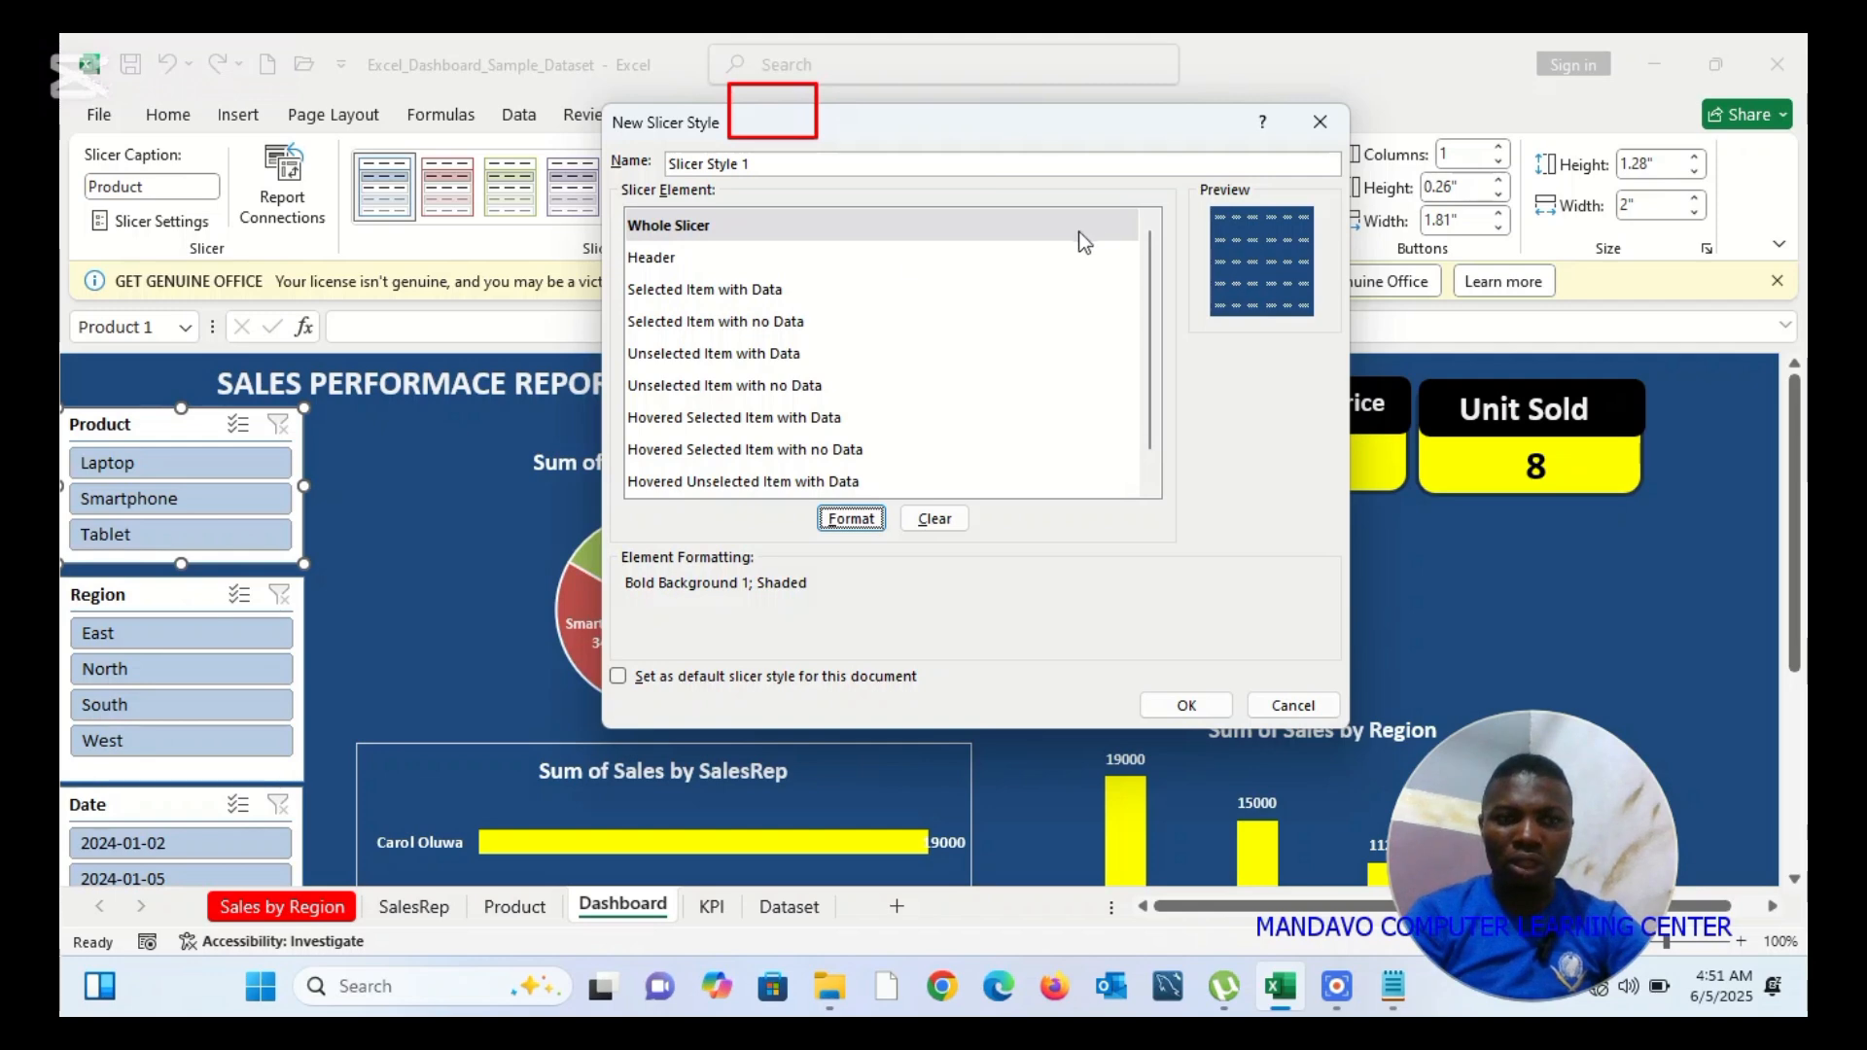
Save the new slicer style as Slicer Style 1 and apply it to the Product slicer
{"action": "left_click", "coordinate": [649, 259]}
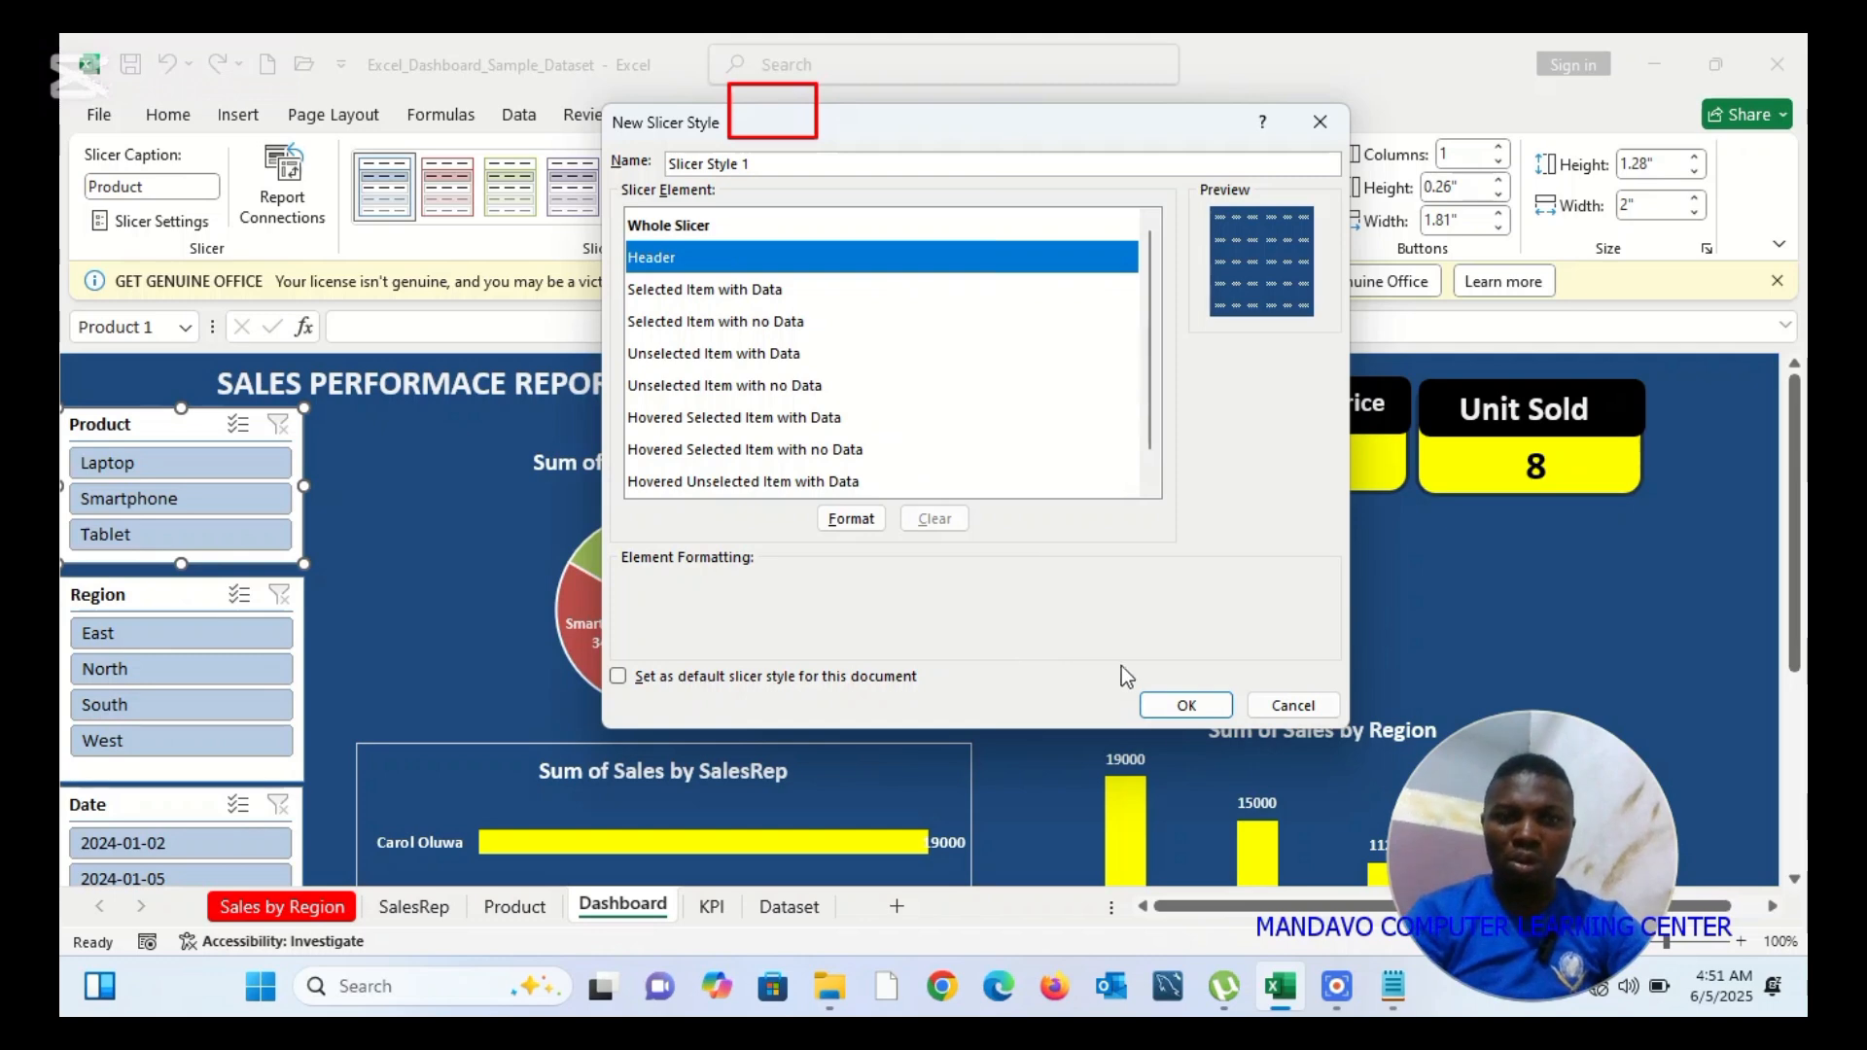
{"action": "left_click", "coordinate": [1195, 715]}
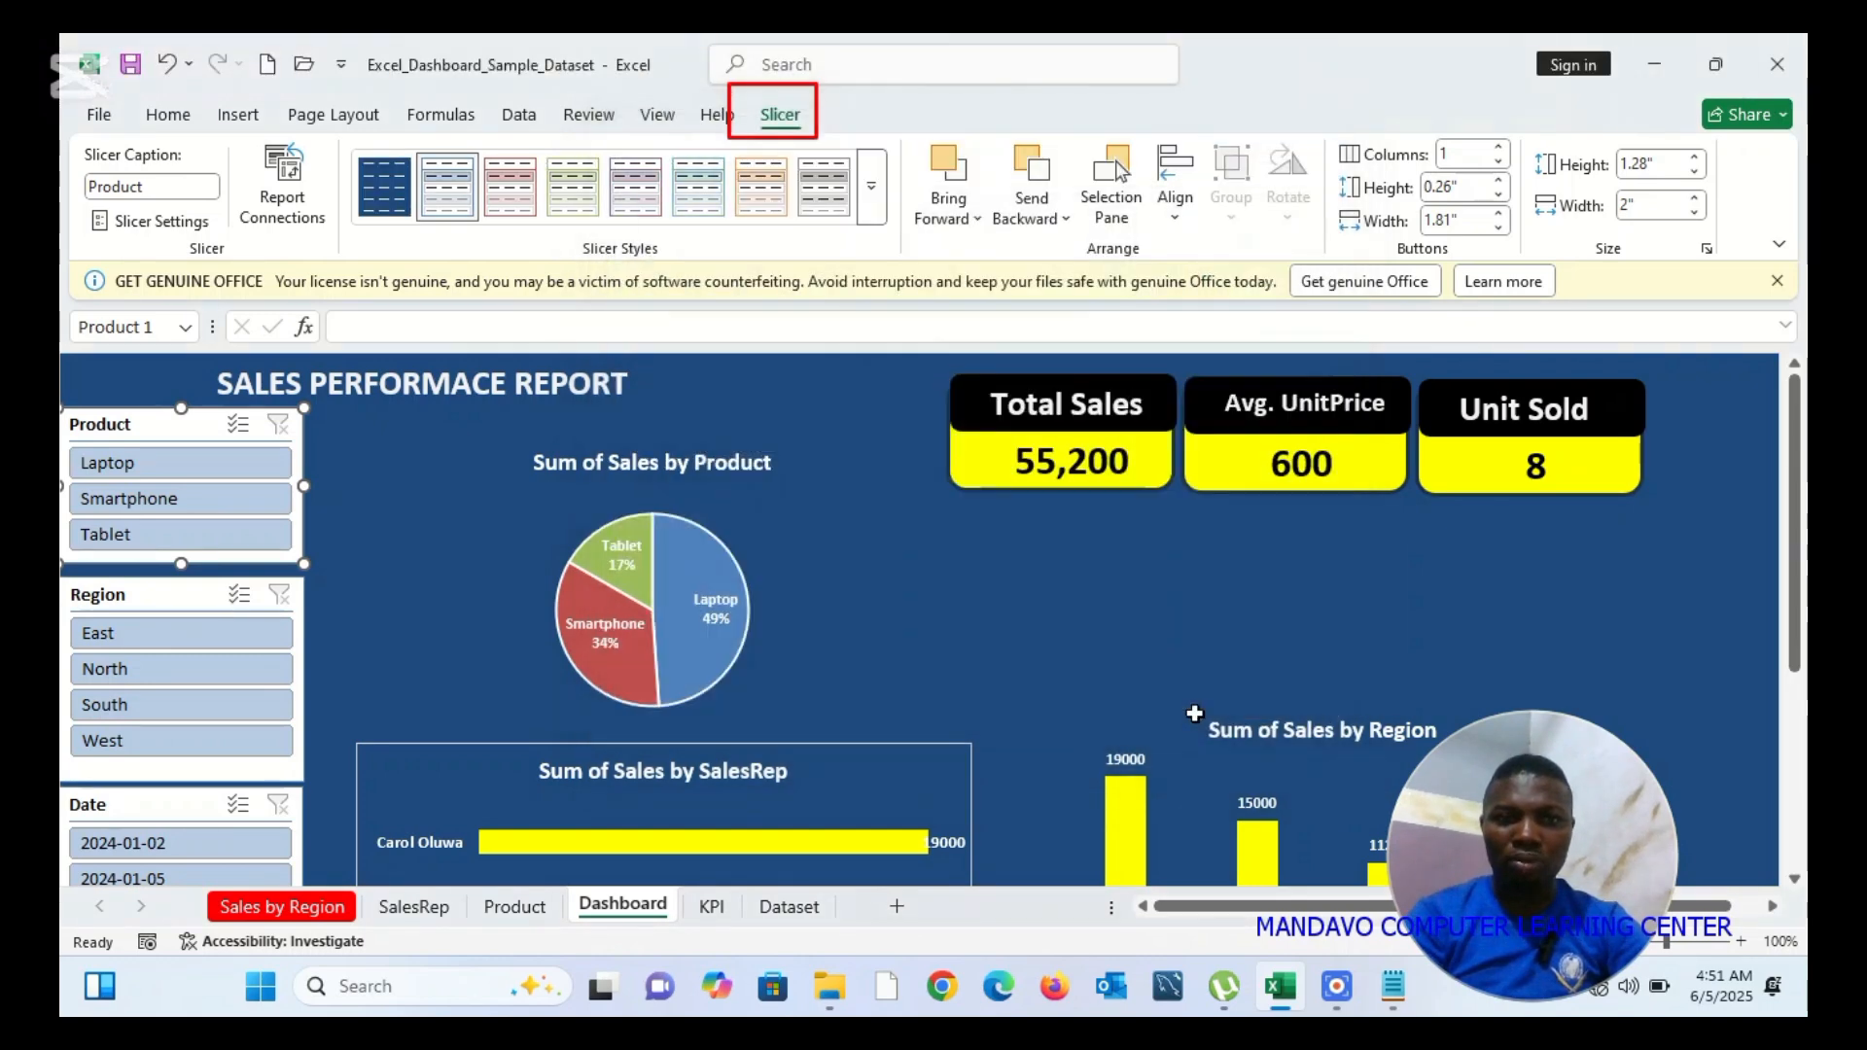
{"action": "left_click", "coordinate": [385, 183]}
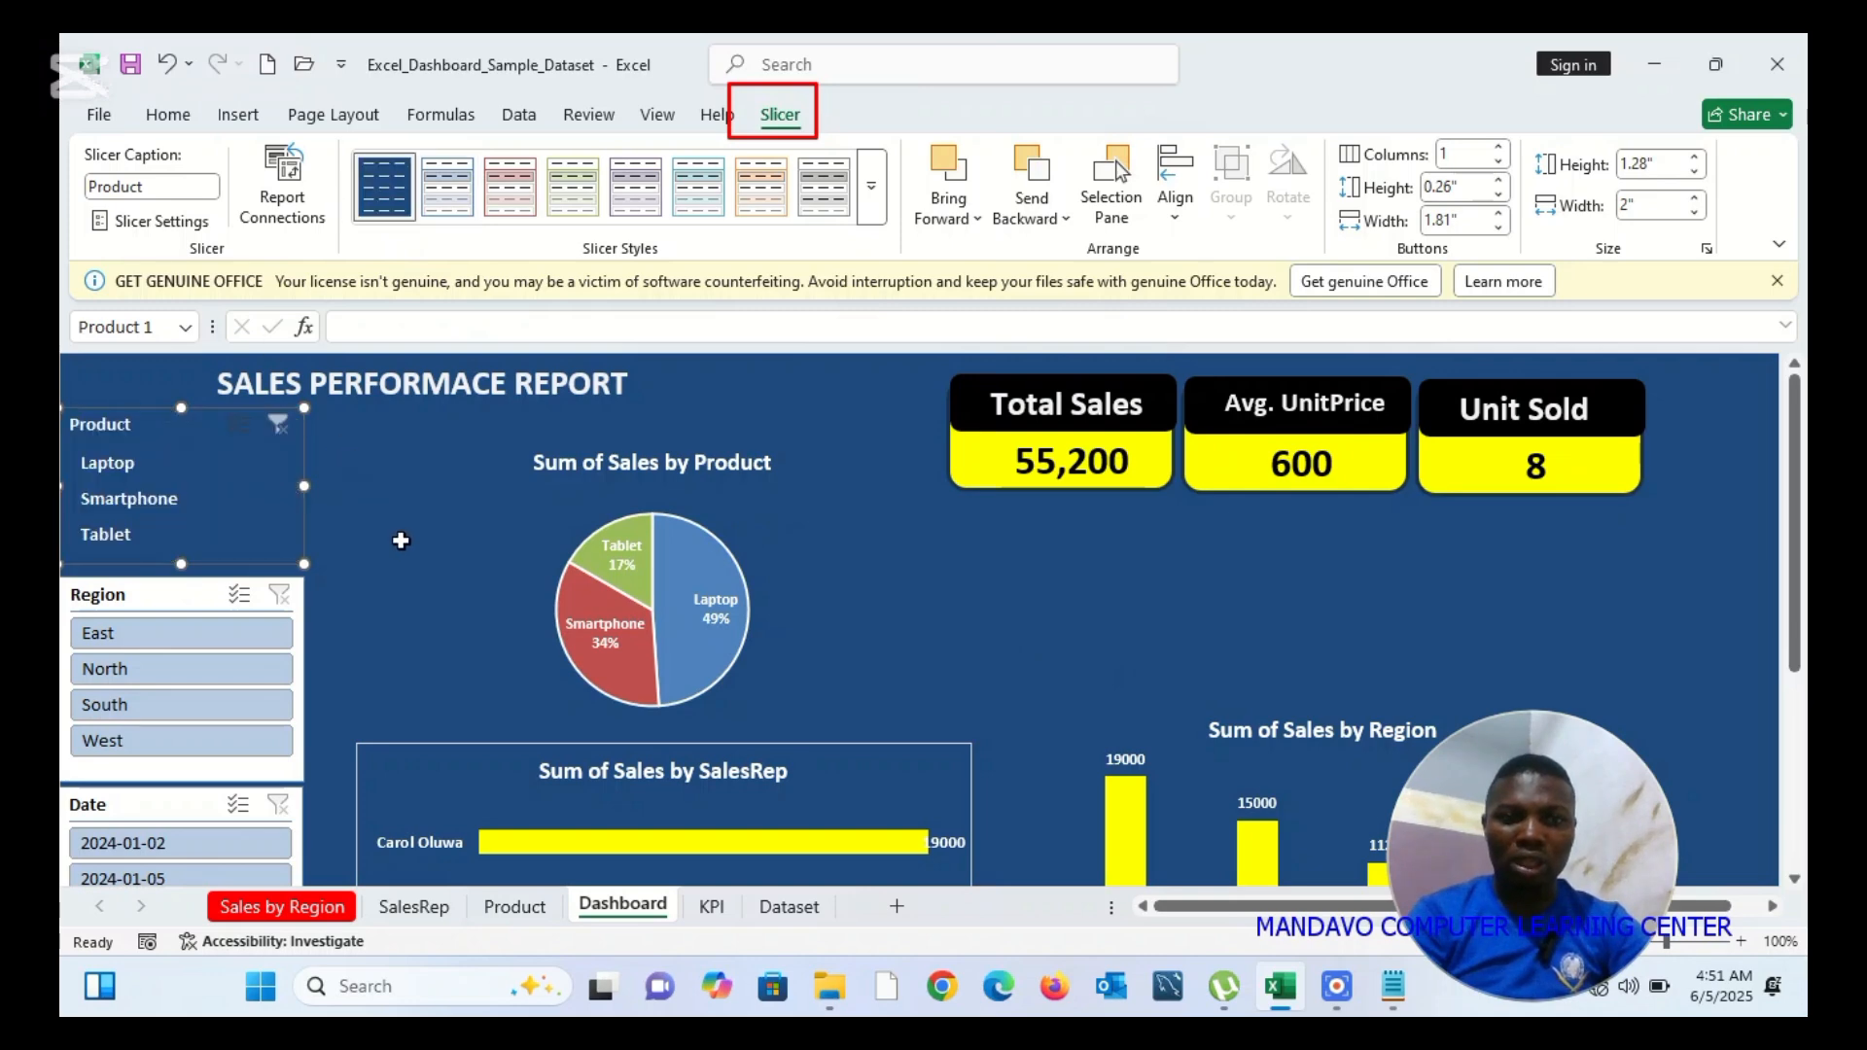
{"action": "left_click", "coordinate": [404, 542]}
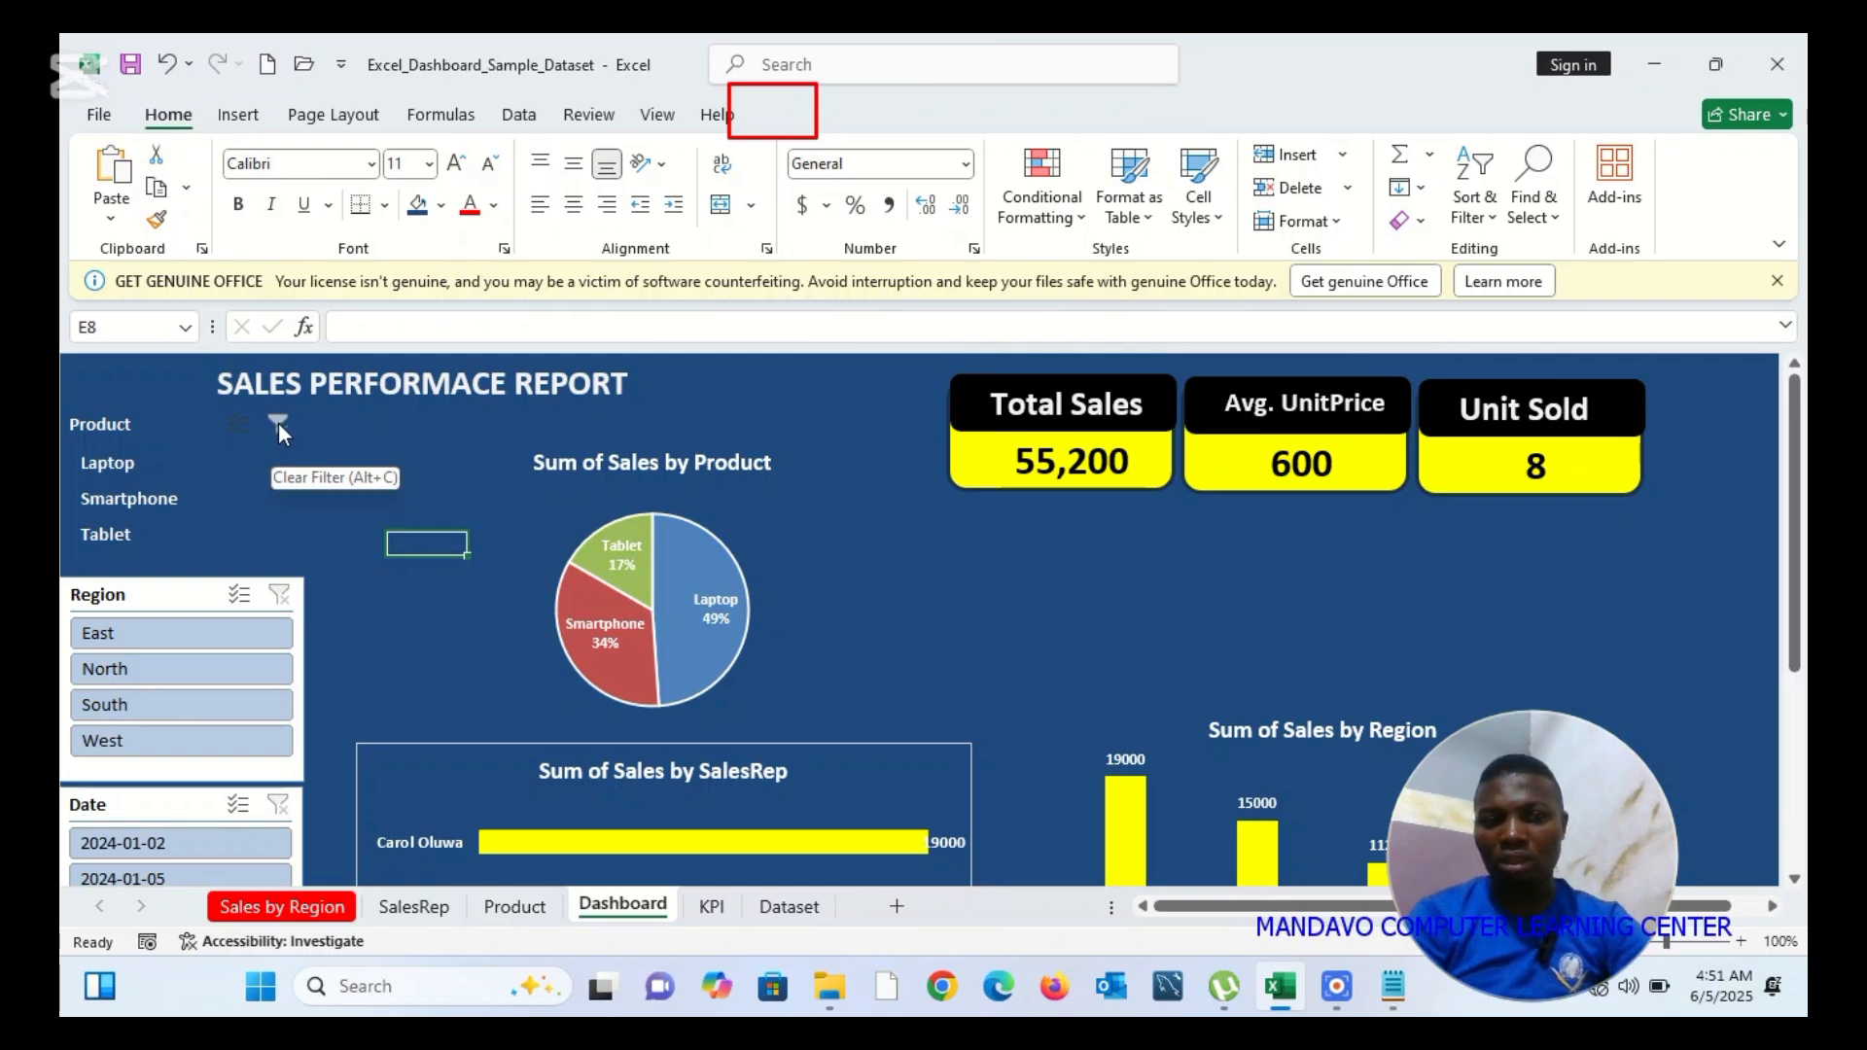
Modify Slicer Style 1 from the Product slicer, giving its Header element a black fill
{"action": "left_click", "coordinate": [278, 422]}
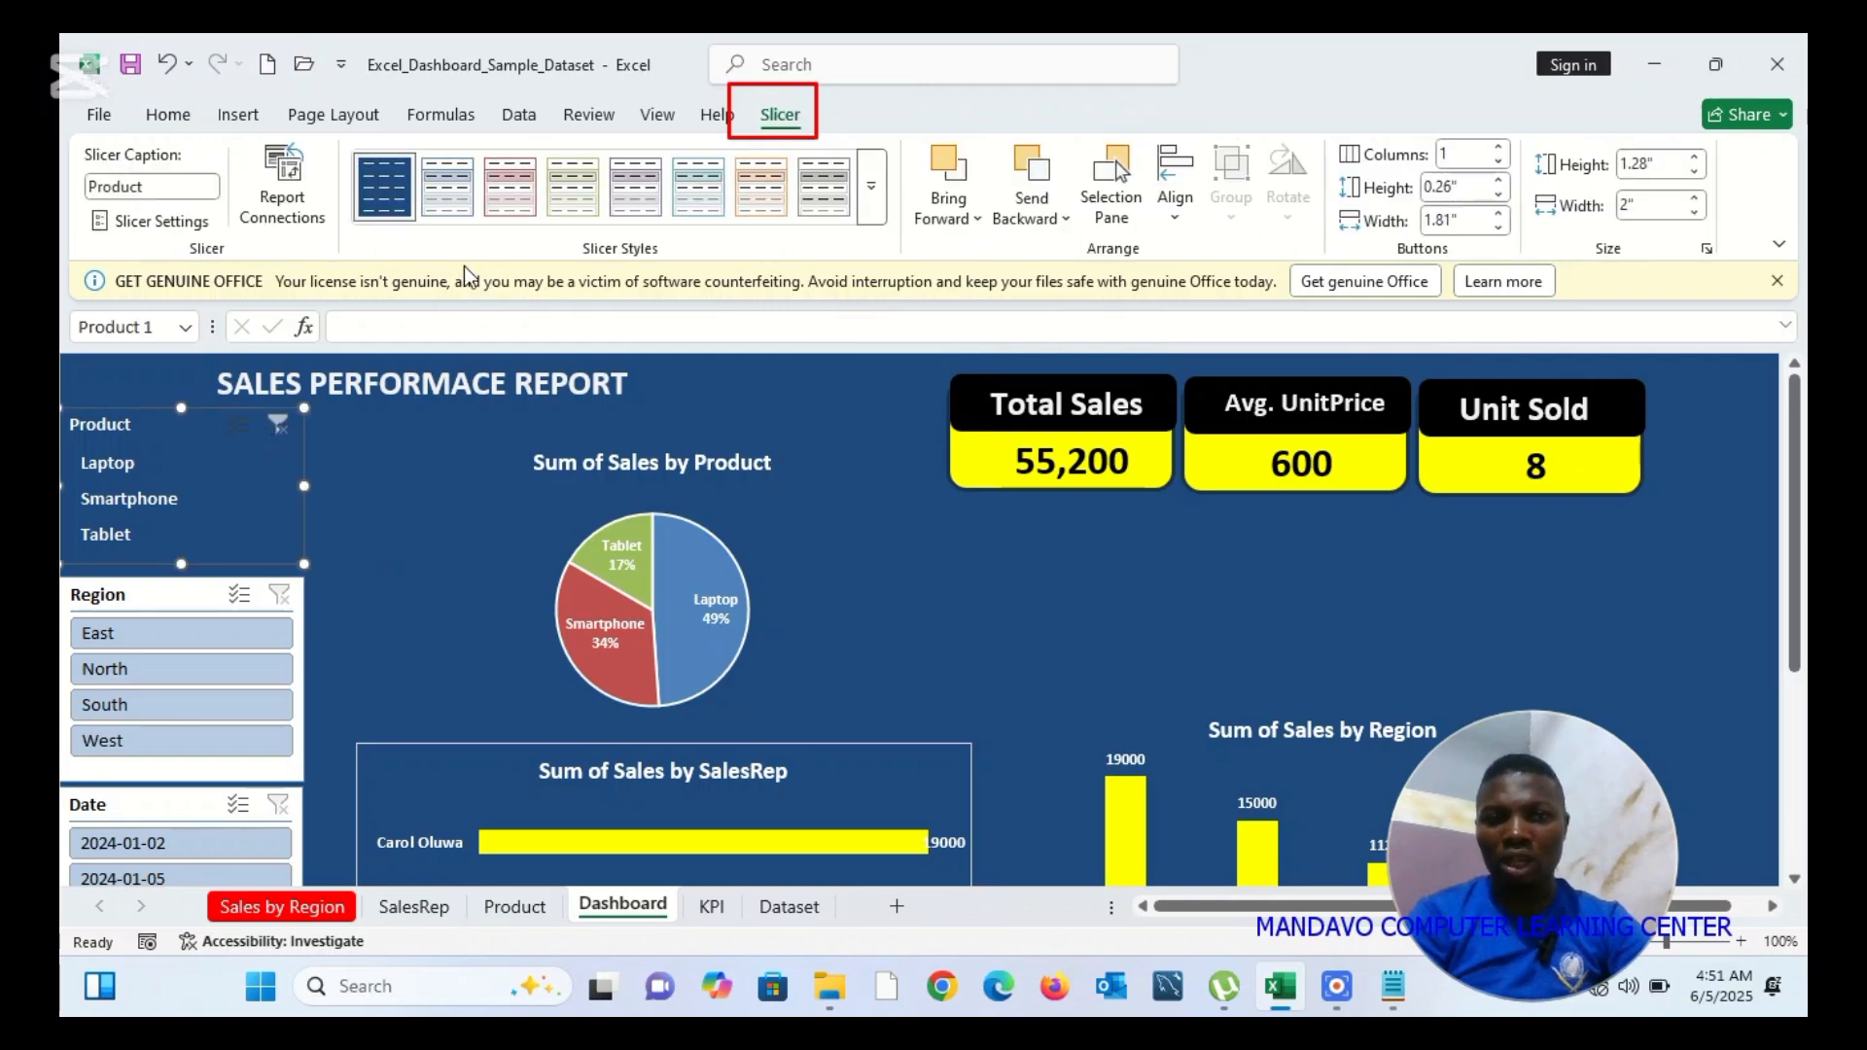
{"action": "right_click", "coordinate": [386, 197]}
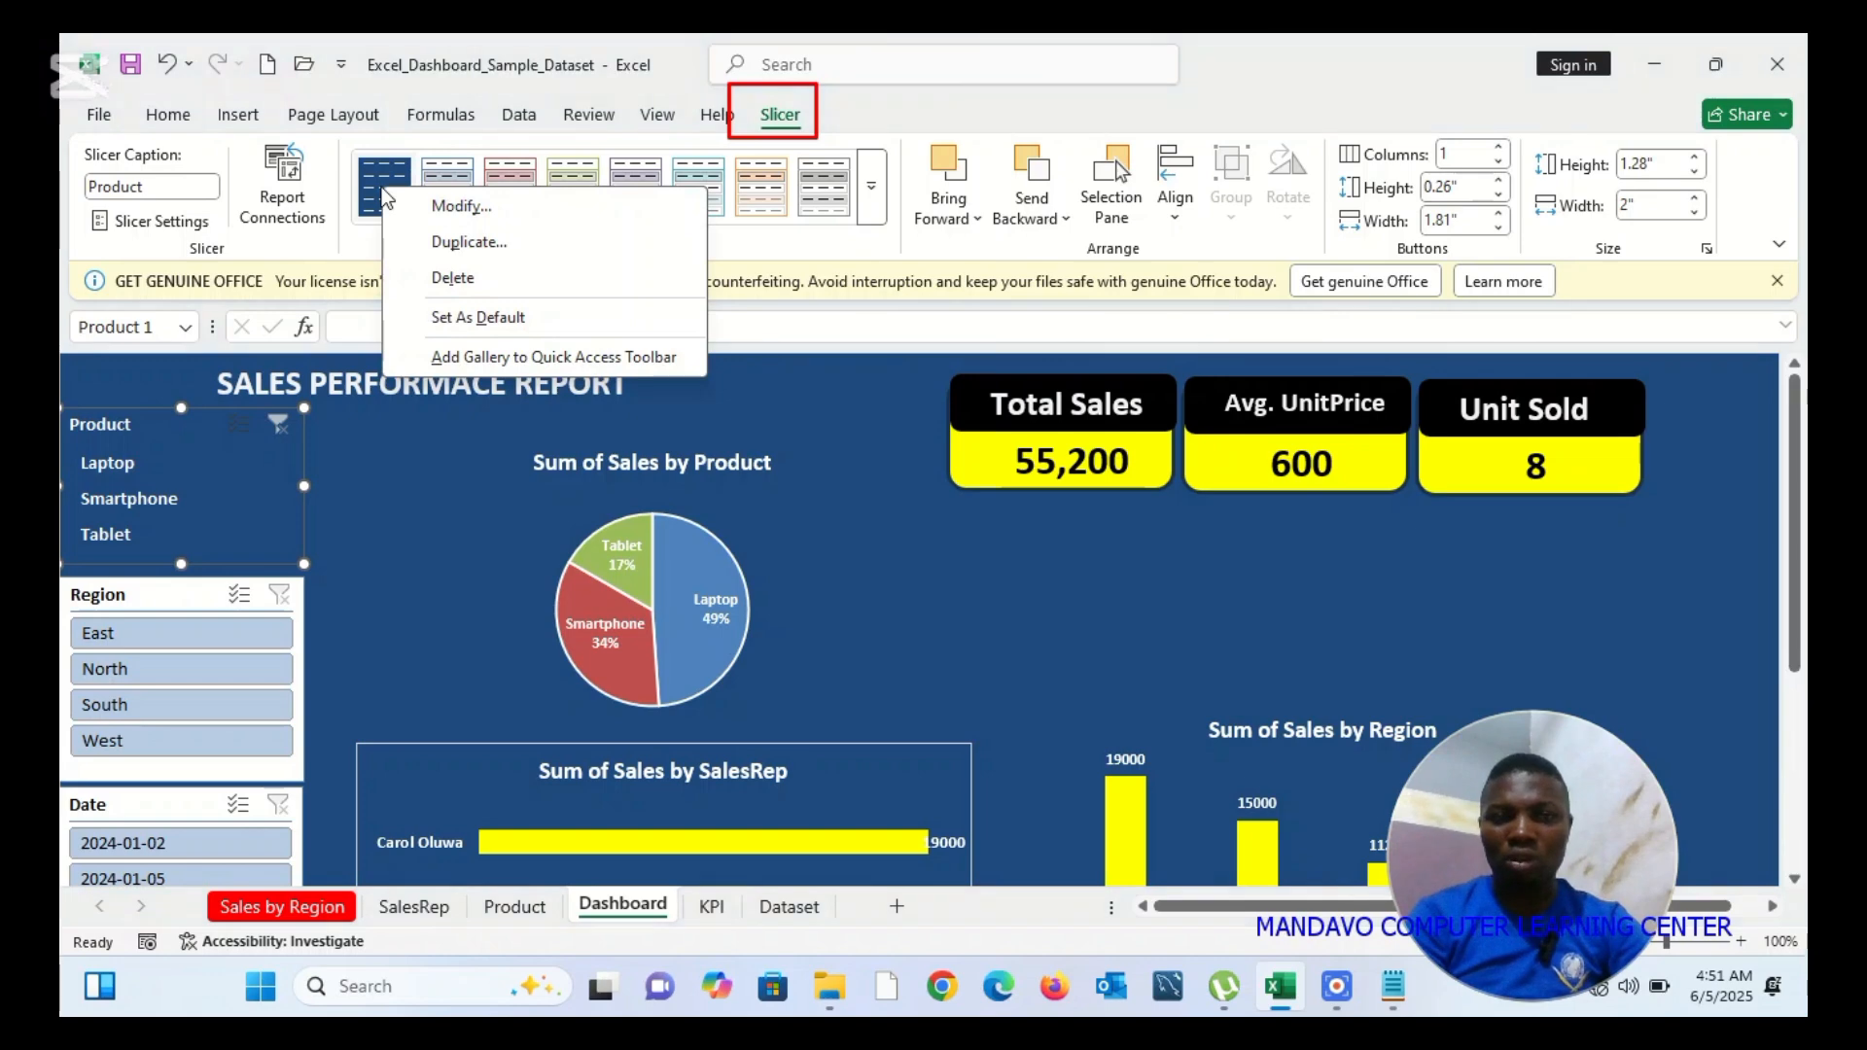
{"action": "left_click", "coordinate": [472, 208]}
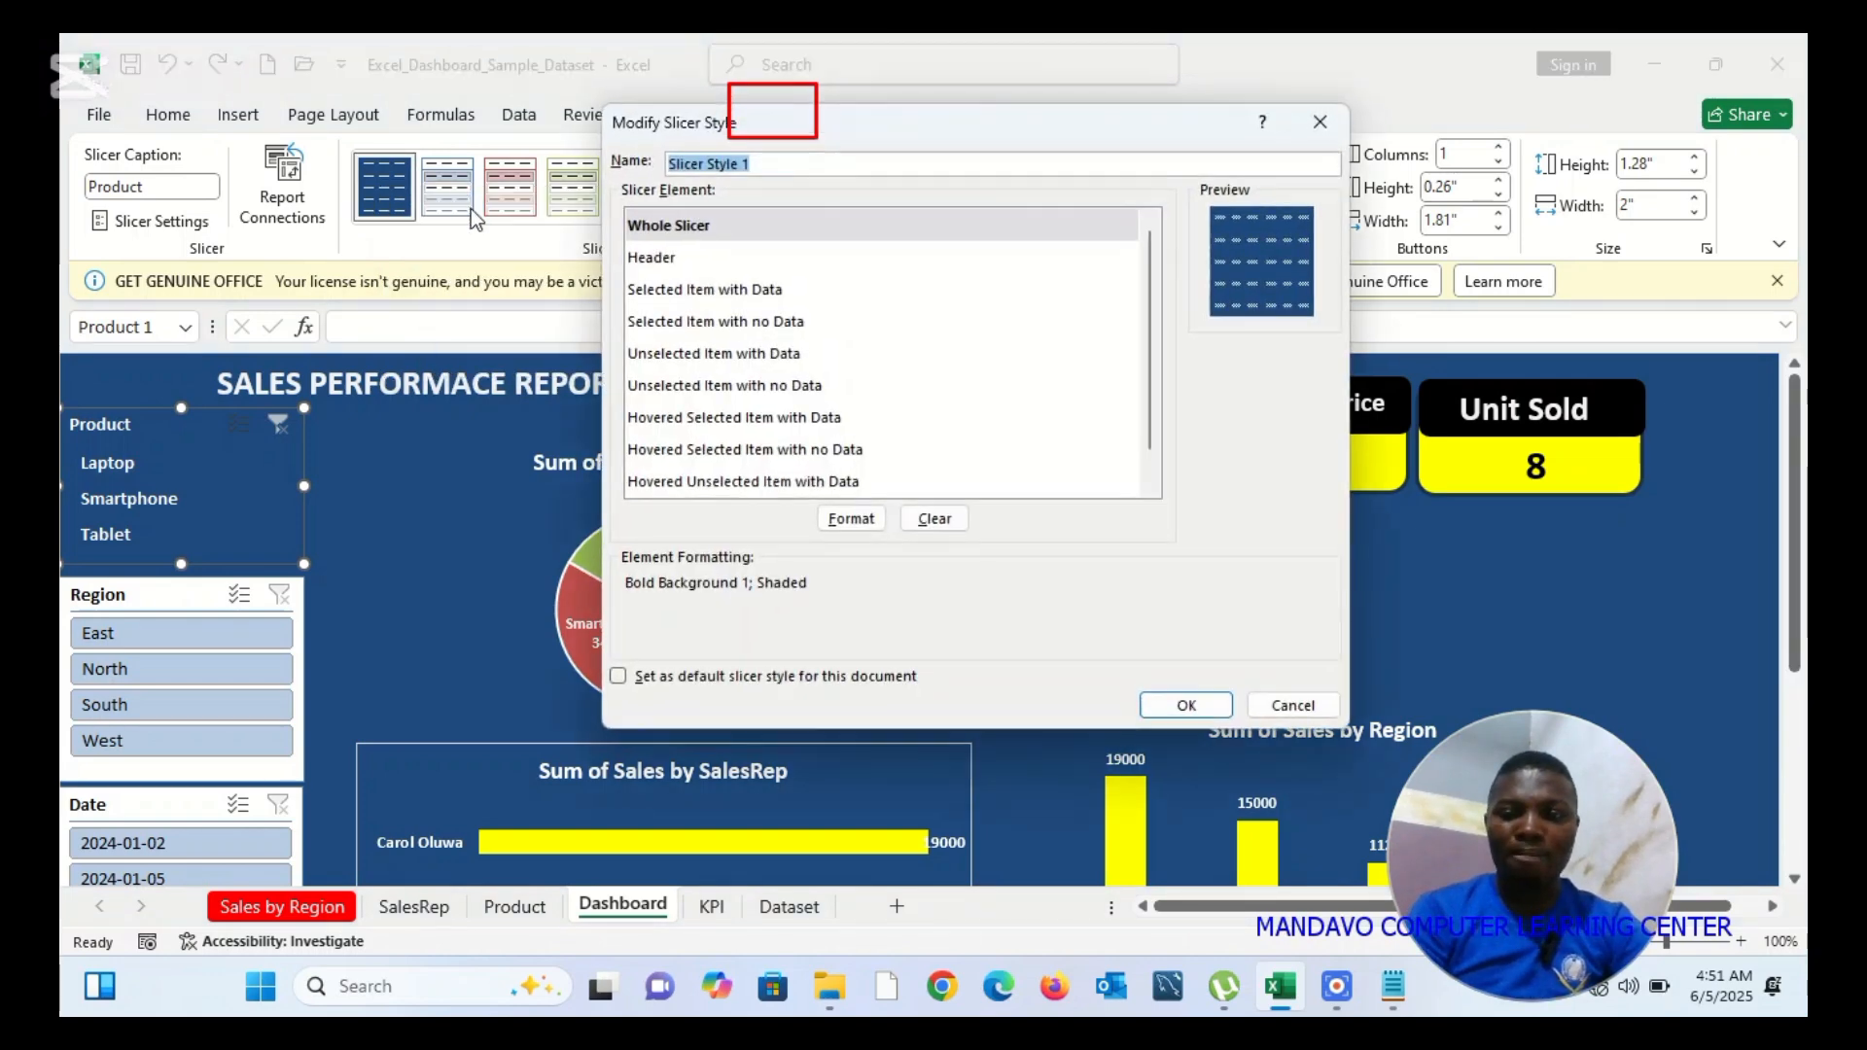
{"action": "left_click", "coordinate": [658, 259]}
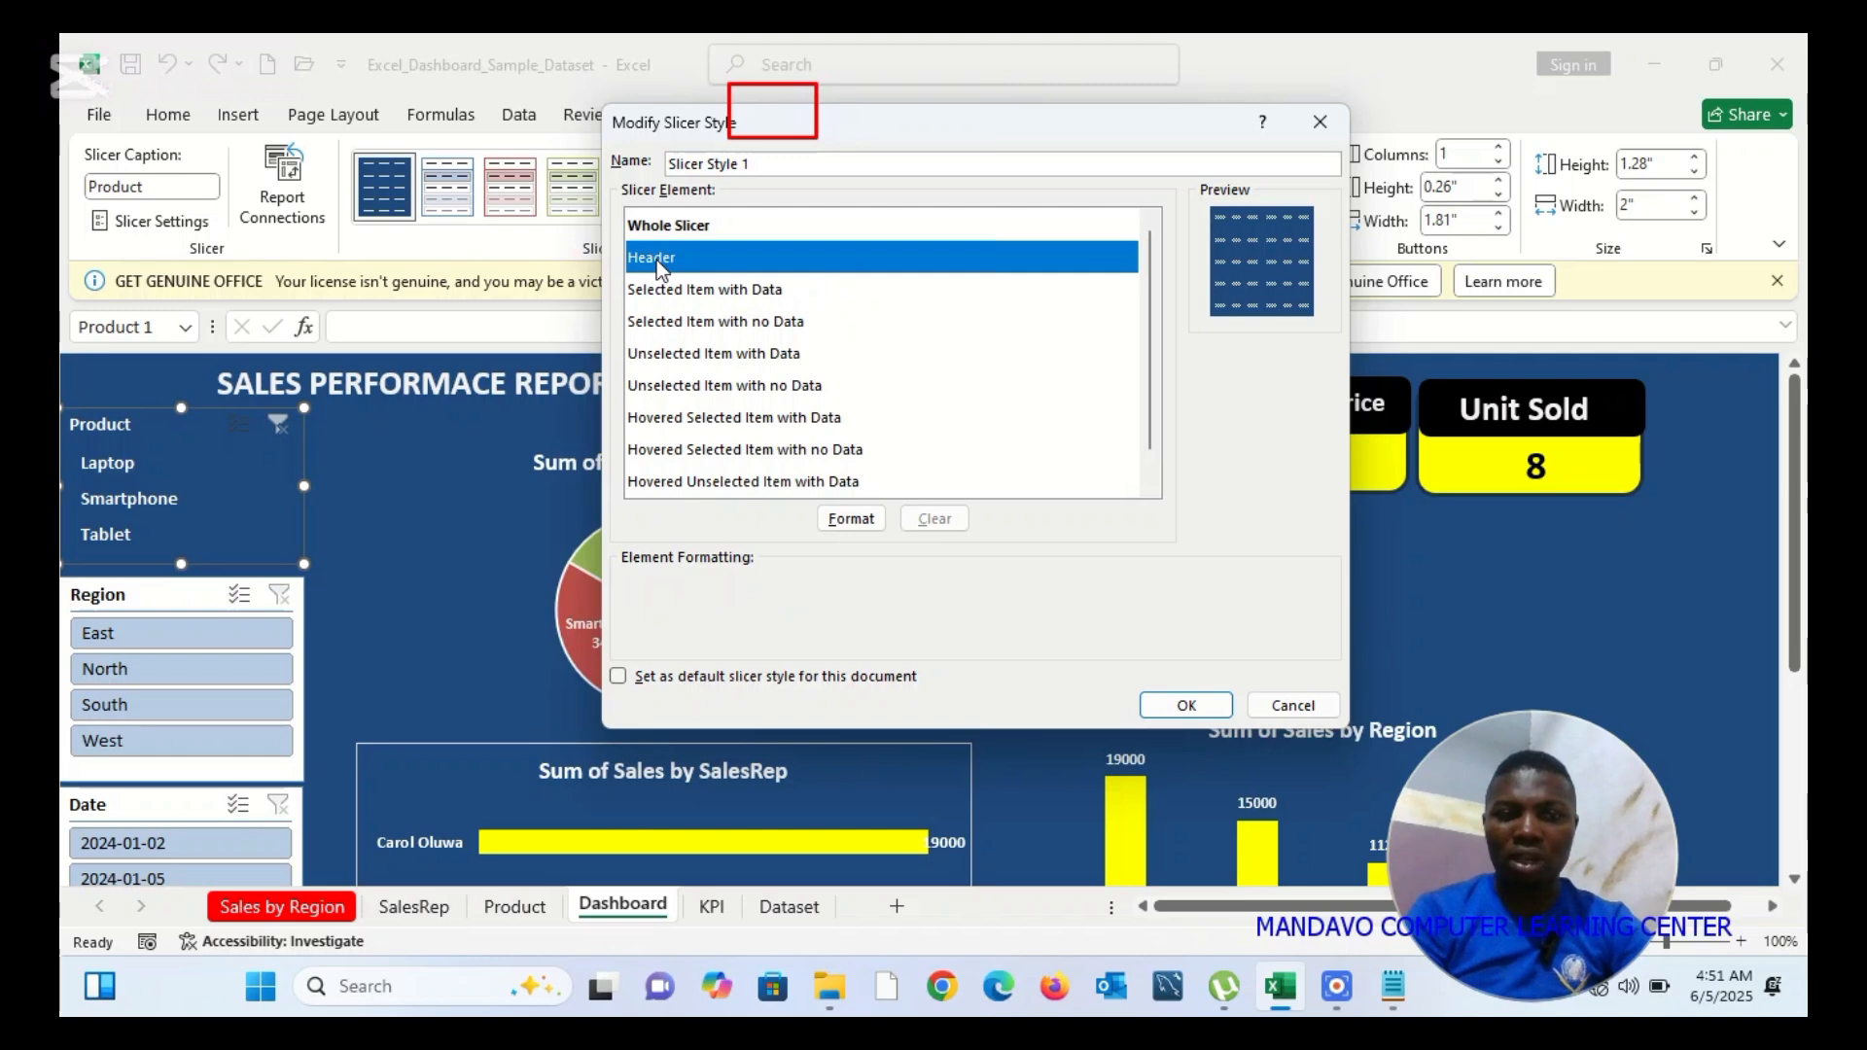
{"action": "left_click", "coordinate": [851, 519]}
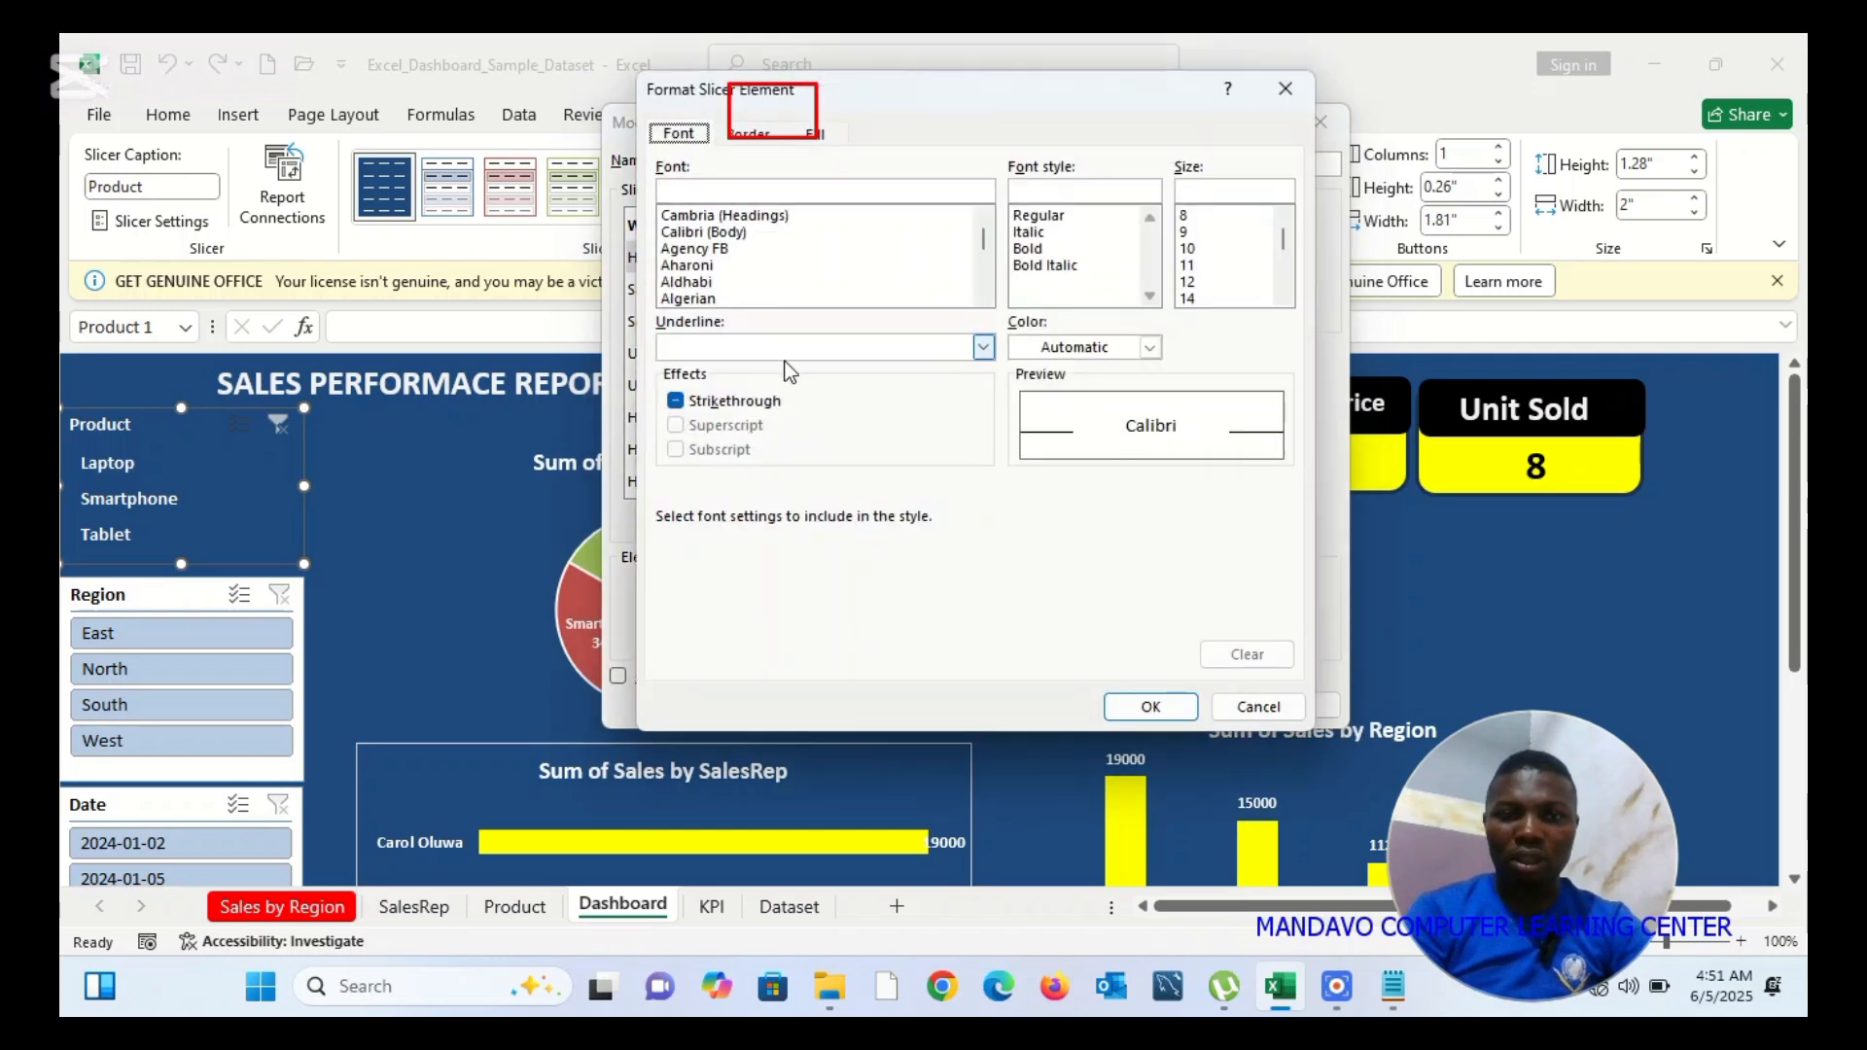
{"action": "left_click", "coordinate": [817, 137]}
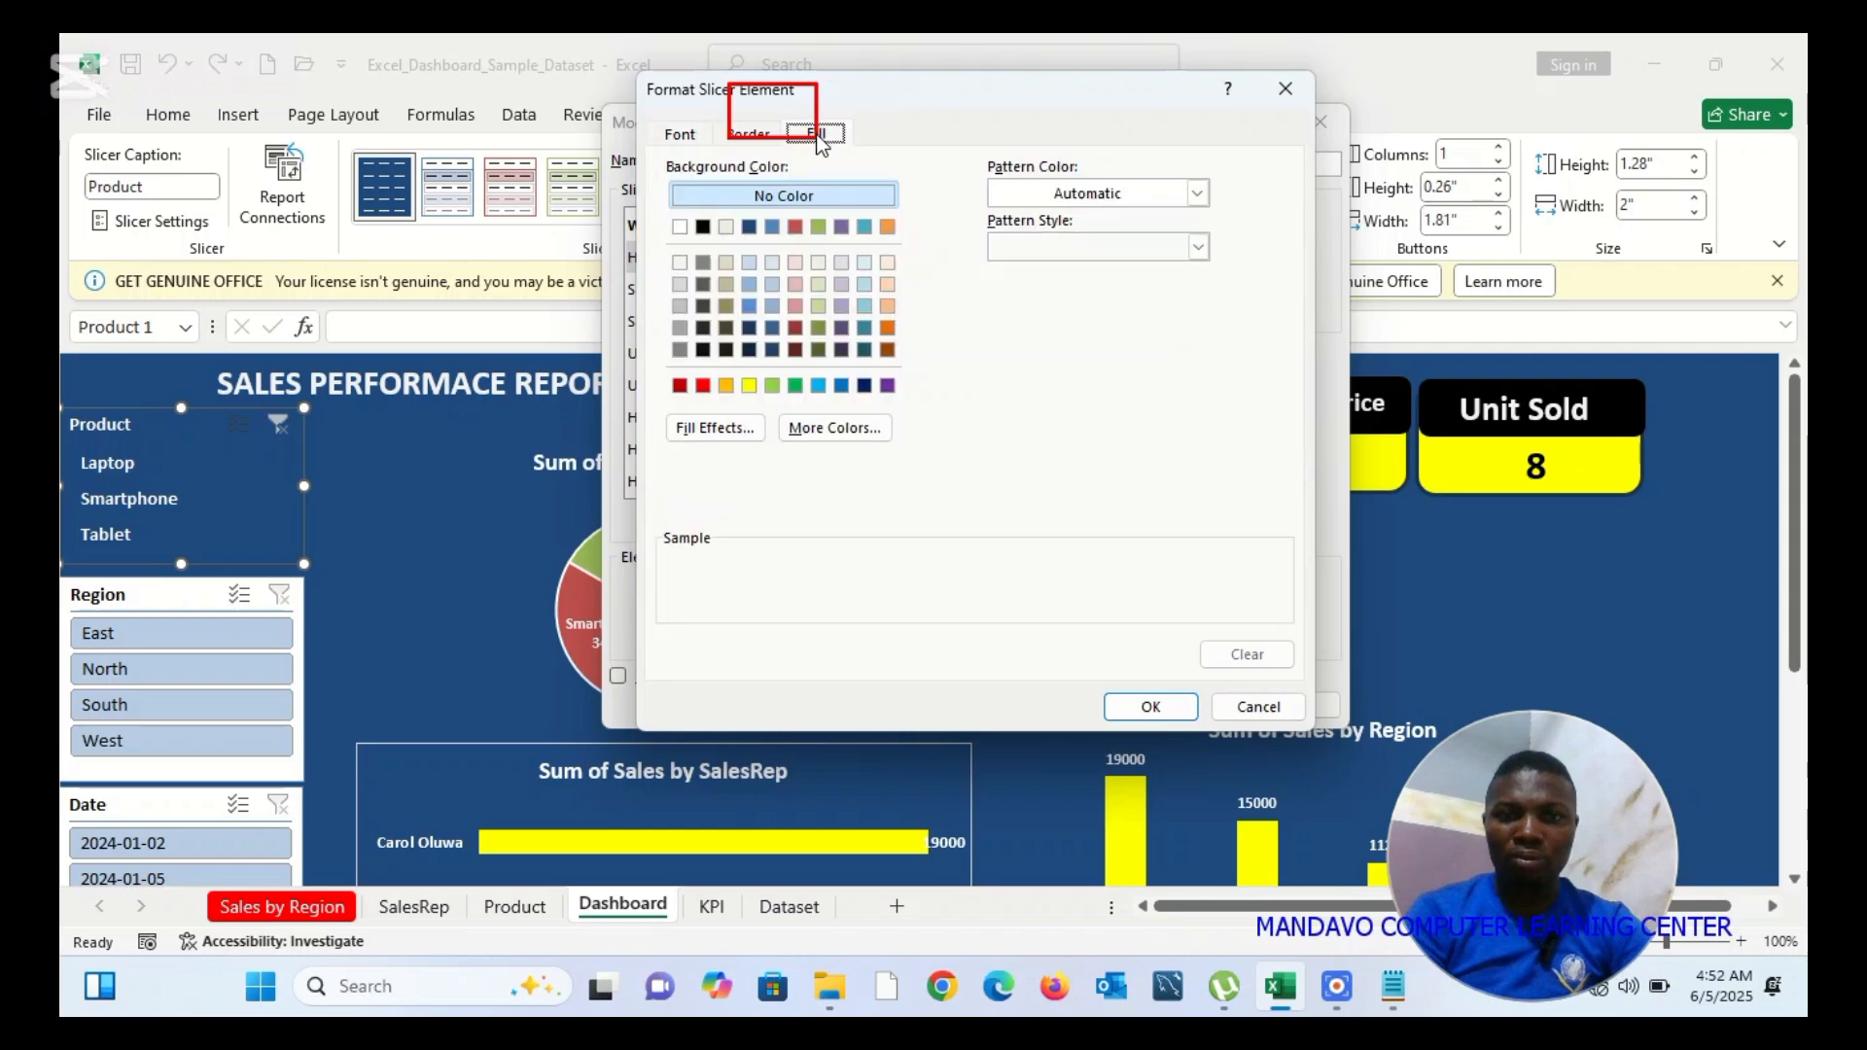
{"action": "left_click", "coordinate": [702, 227]}
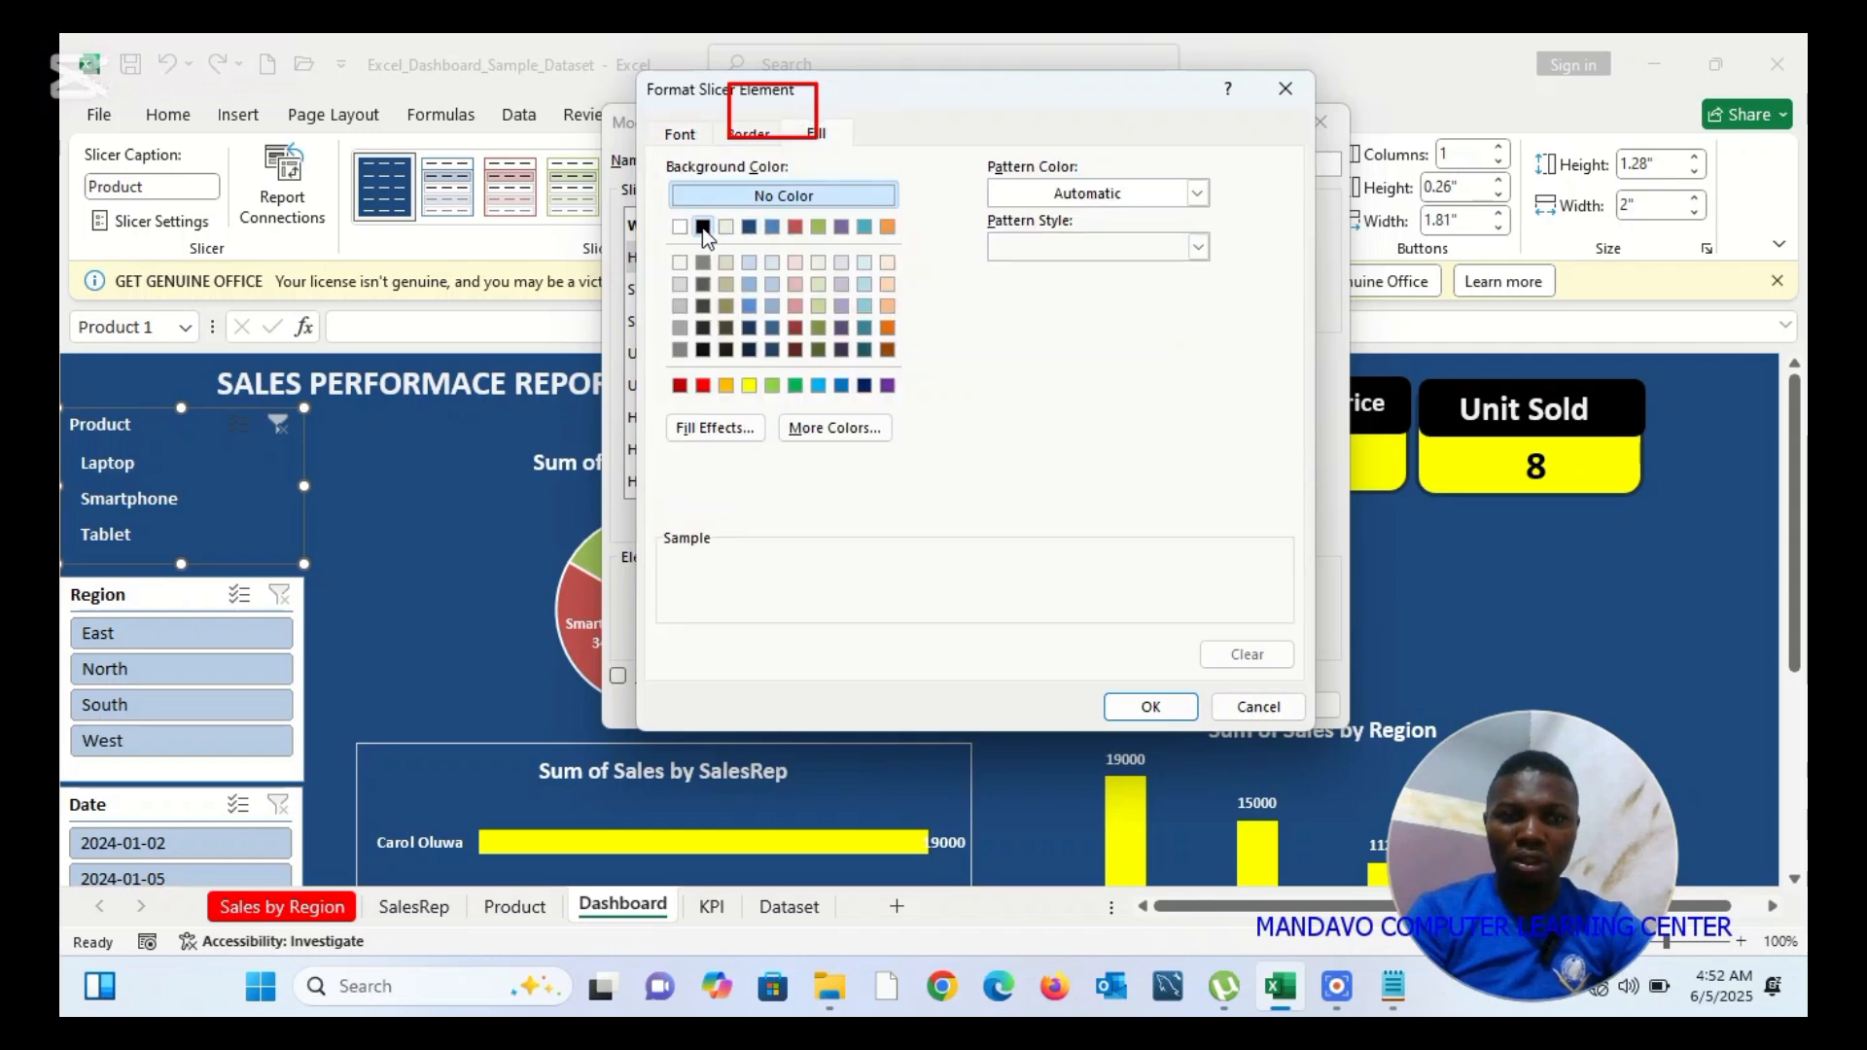
Format the Header element's font as bold white and save the changes to Slicer Style 1
{"action": "left_click", "coordinate": [680, 134]}
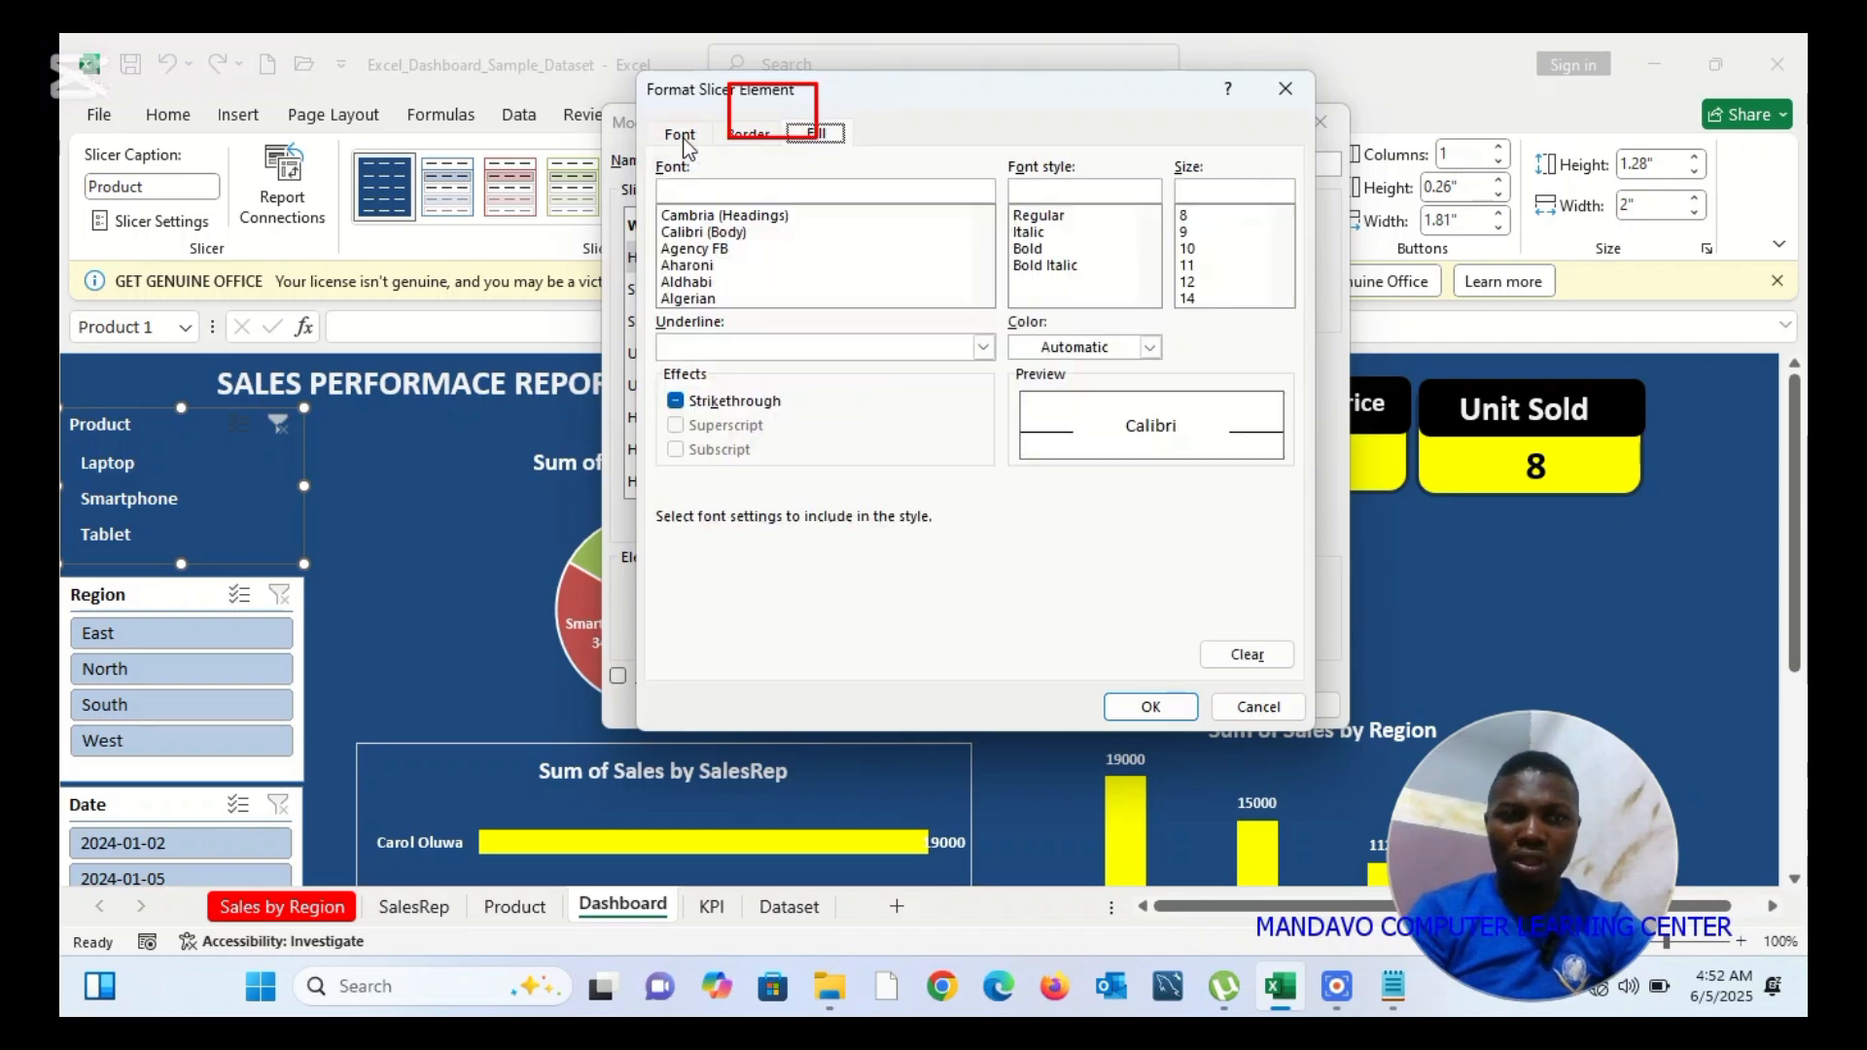
{"action": "left_click", "coordinate": [1149, 348]}
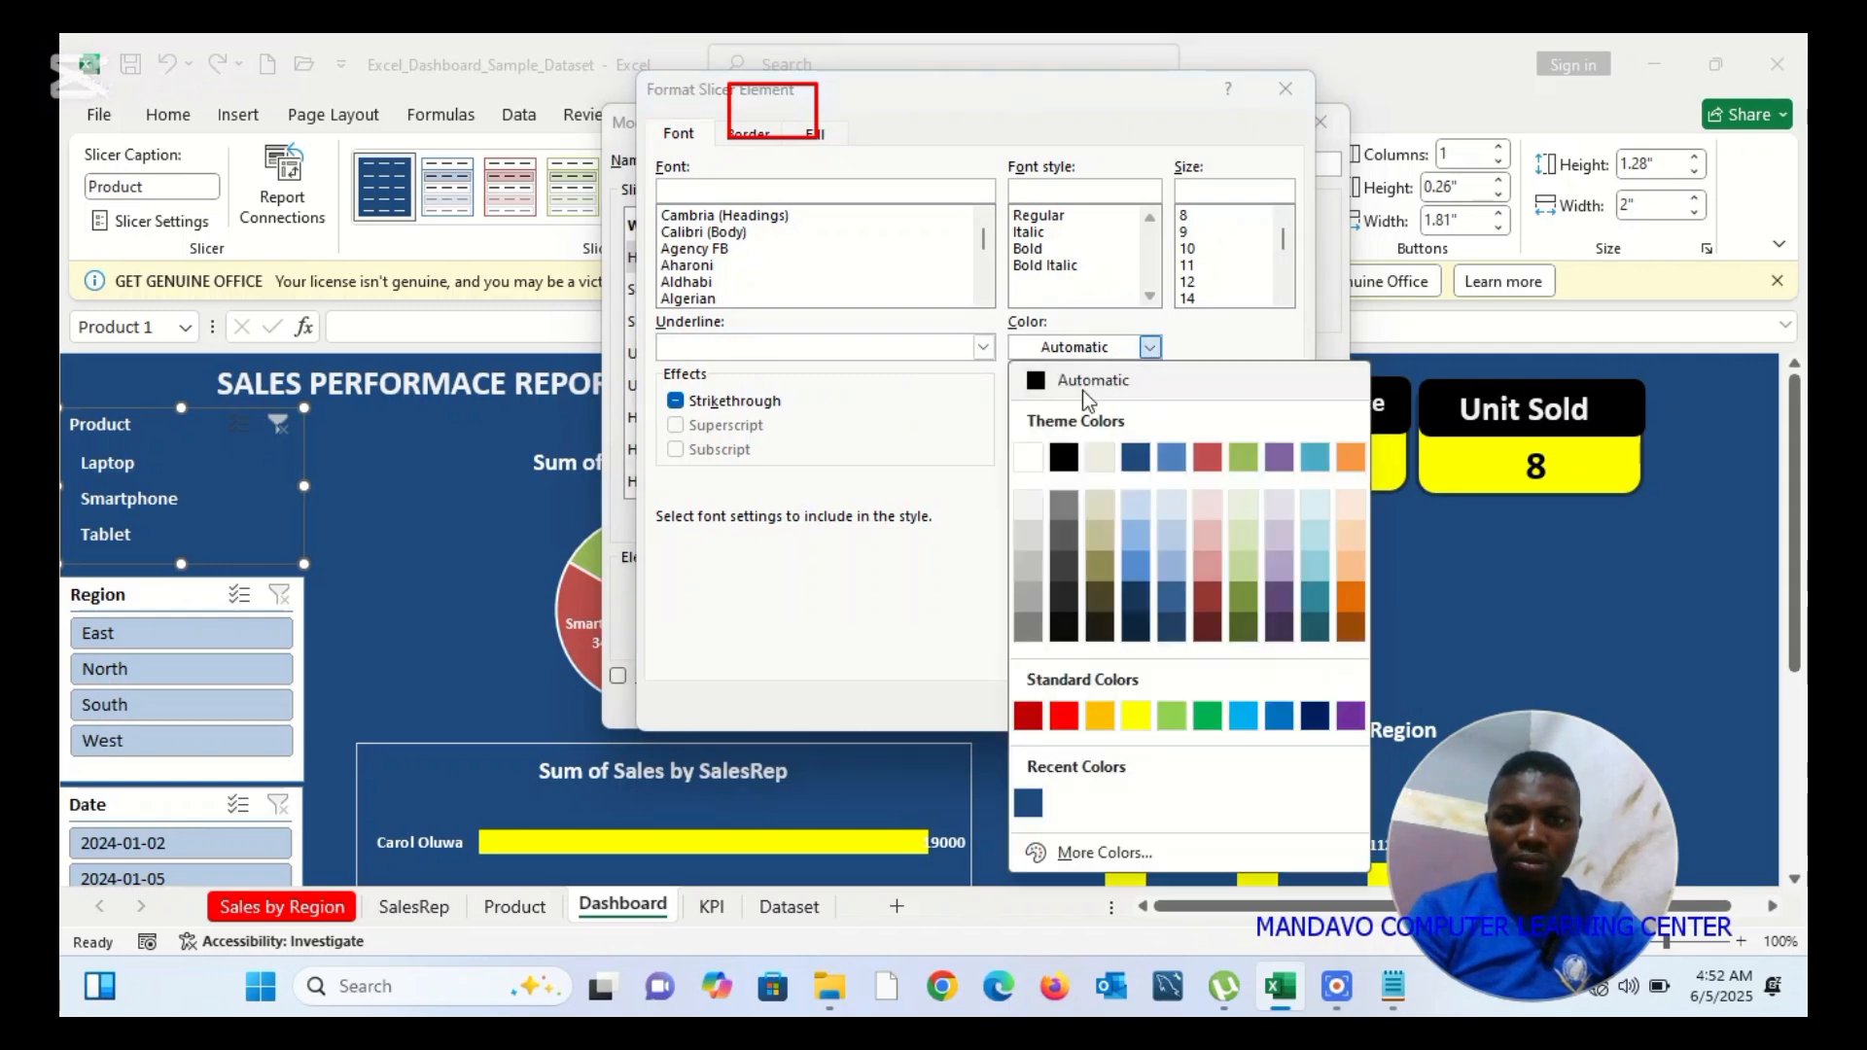
{"action": "left_click", "coordinate": [1037, 455]}
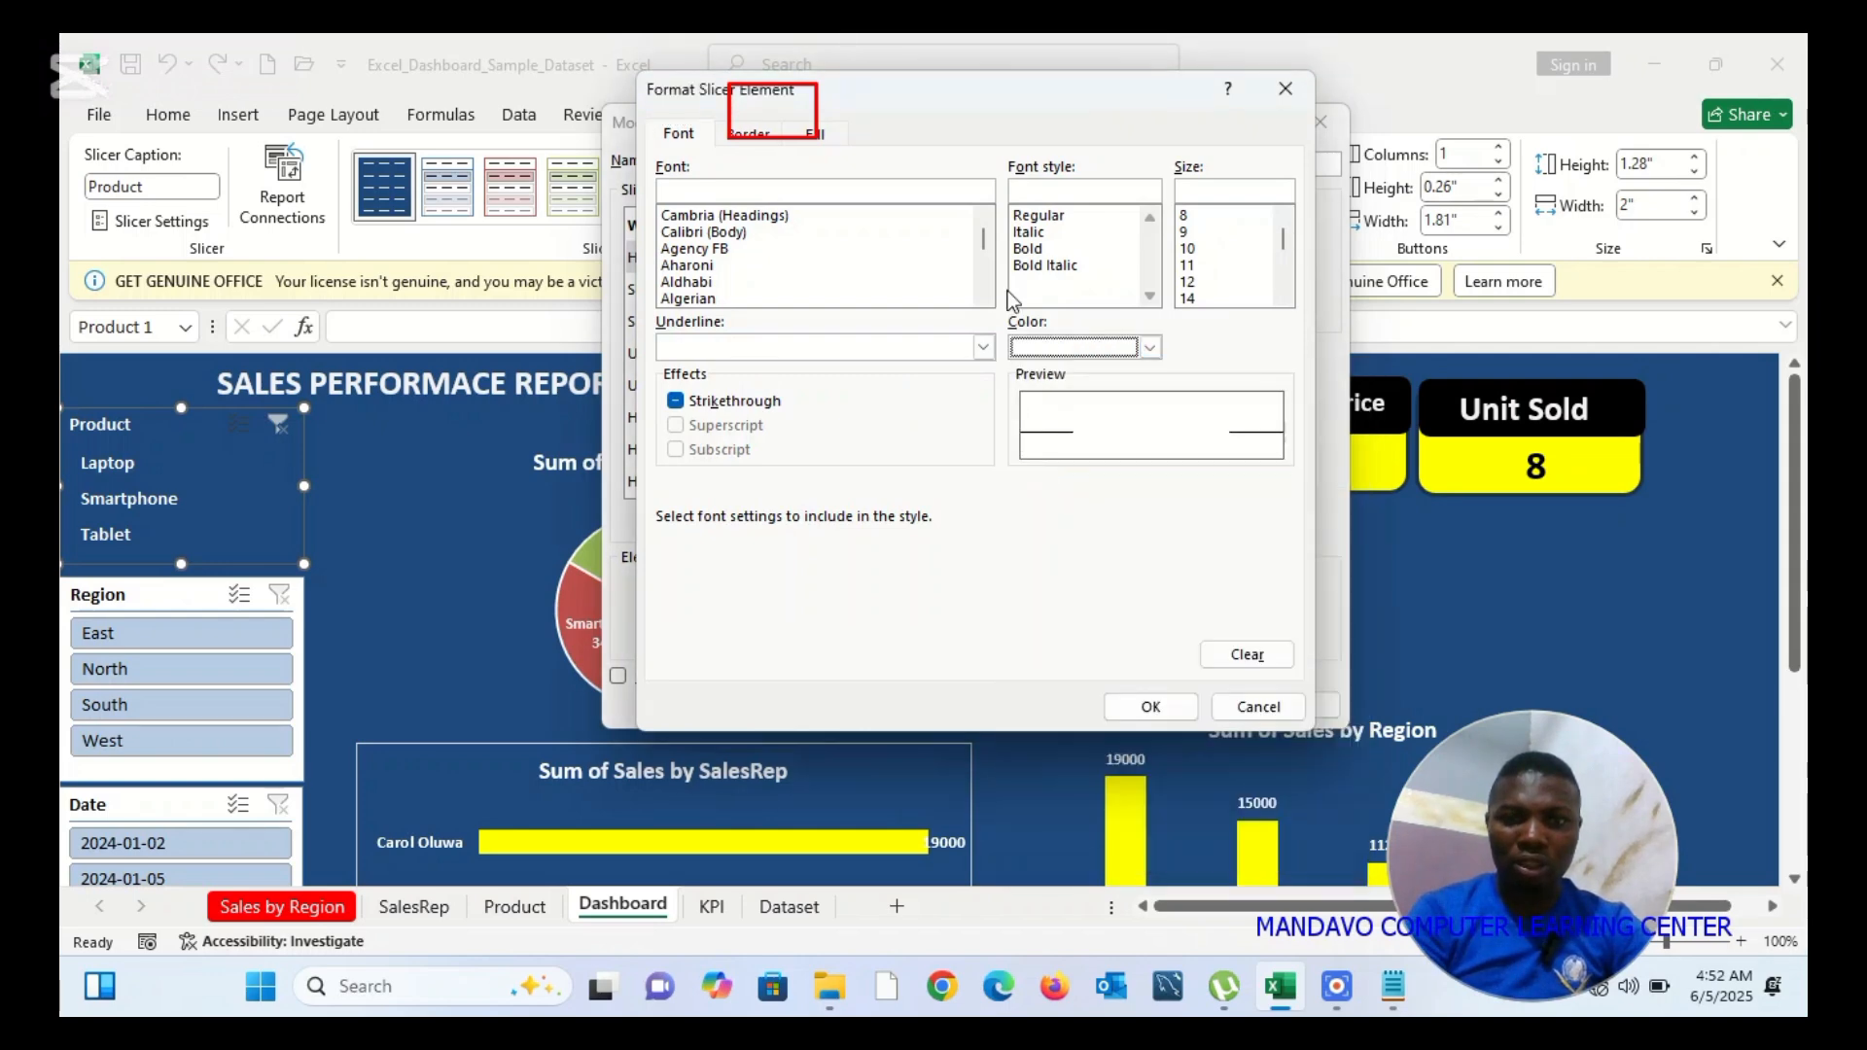
{"action": "left_click", "coordinate": [1035, 253]}
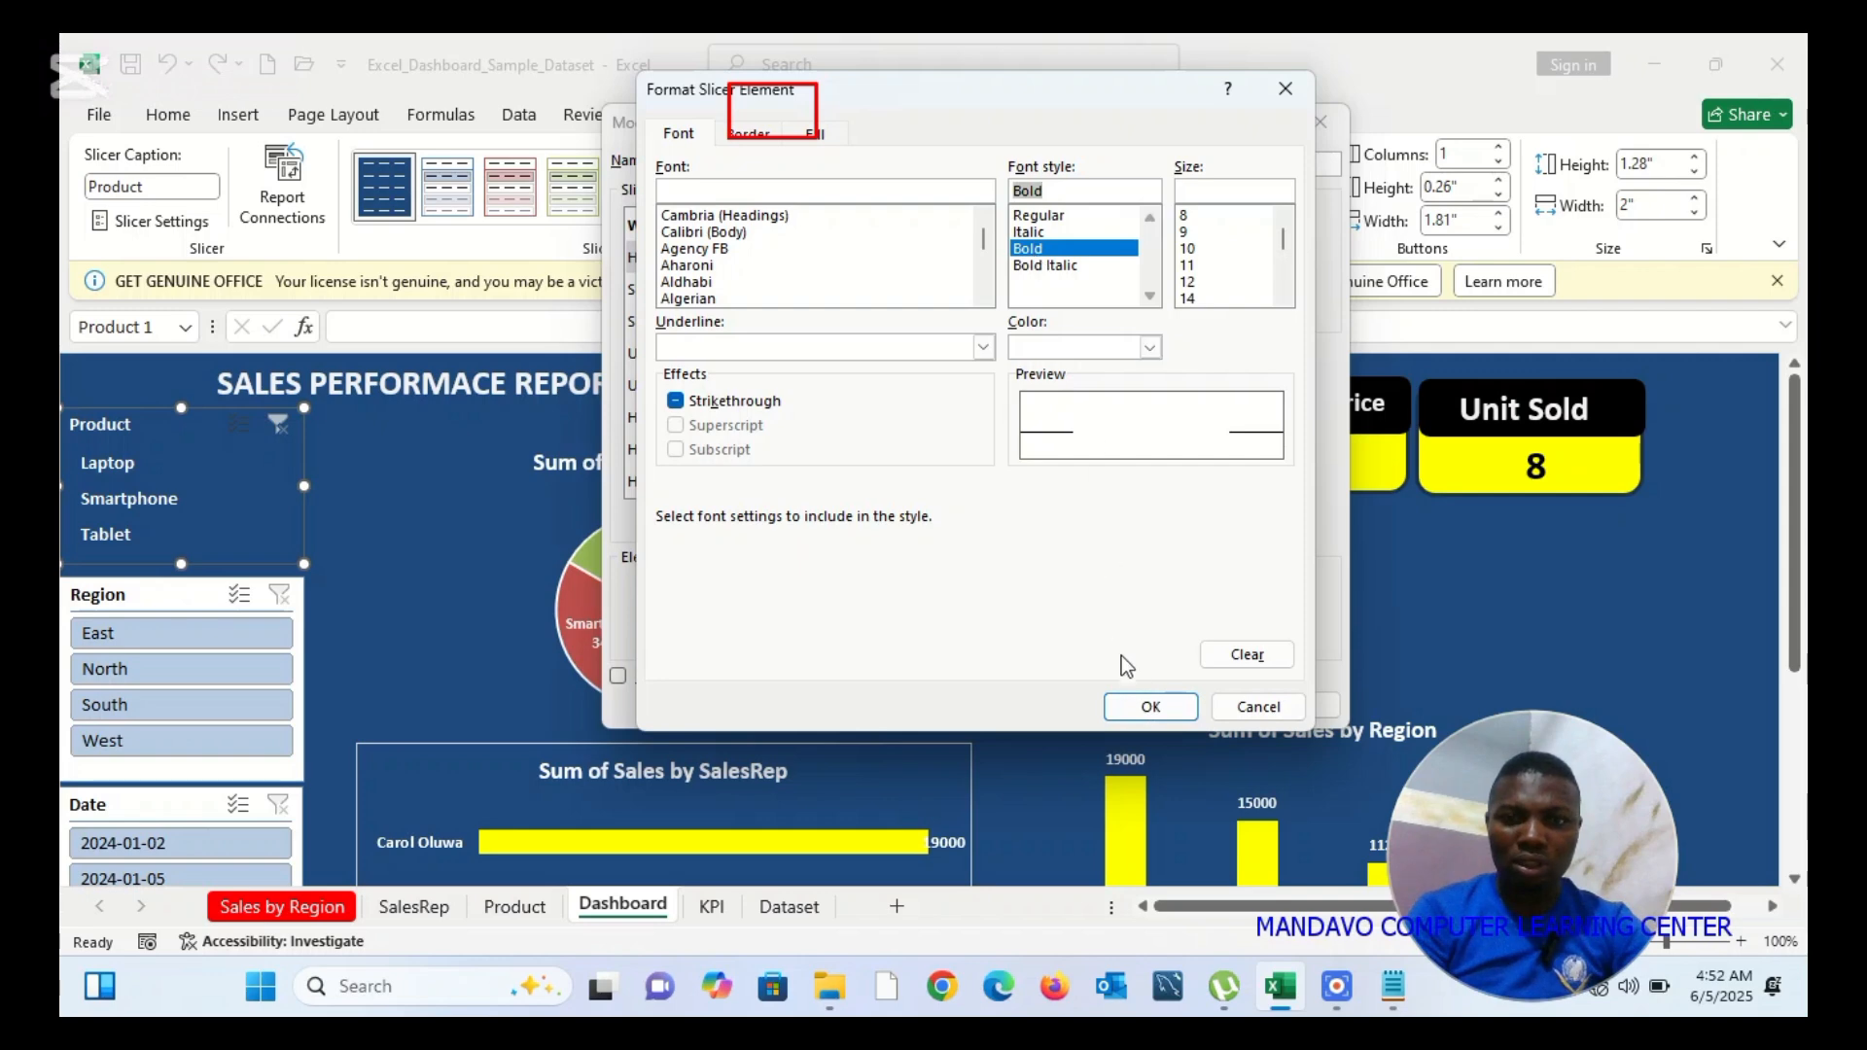
{"action": "left_click", "coordinate": [1153, 706]}
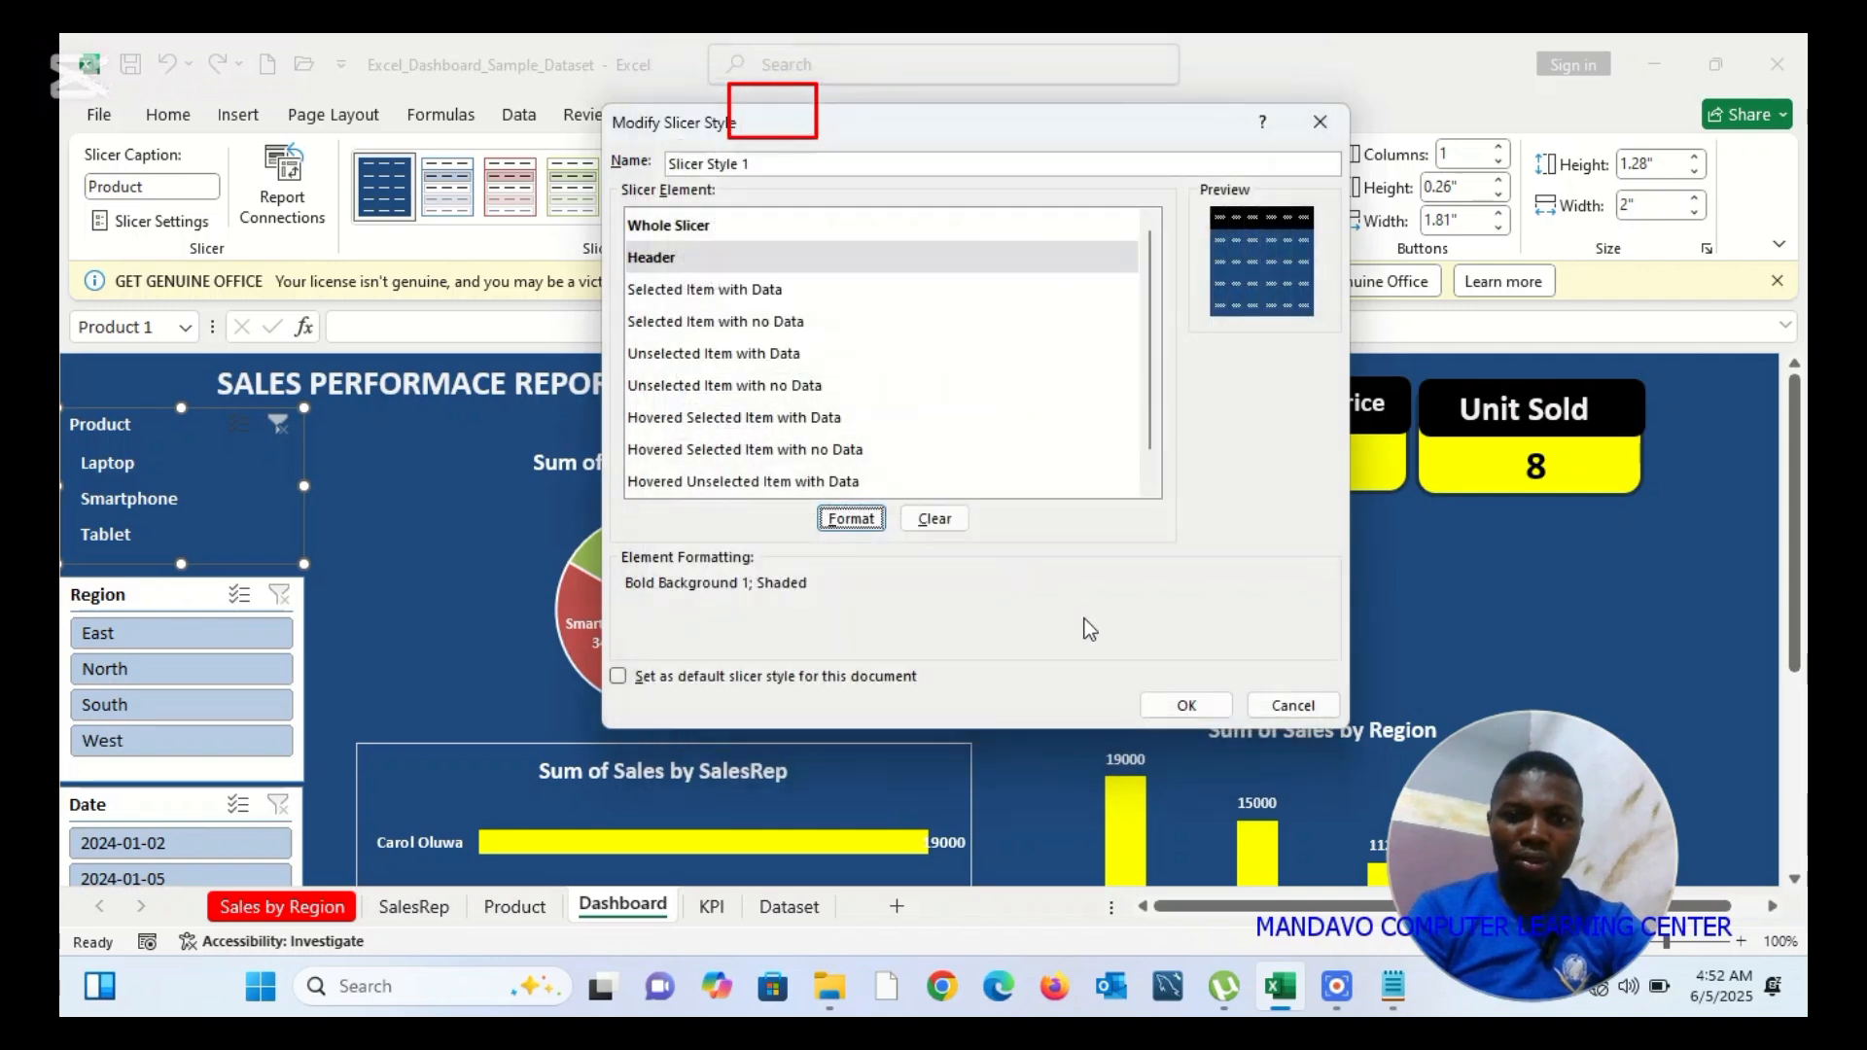
{"action": "left_click", "coordinate": [1208, 704]}
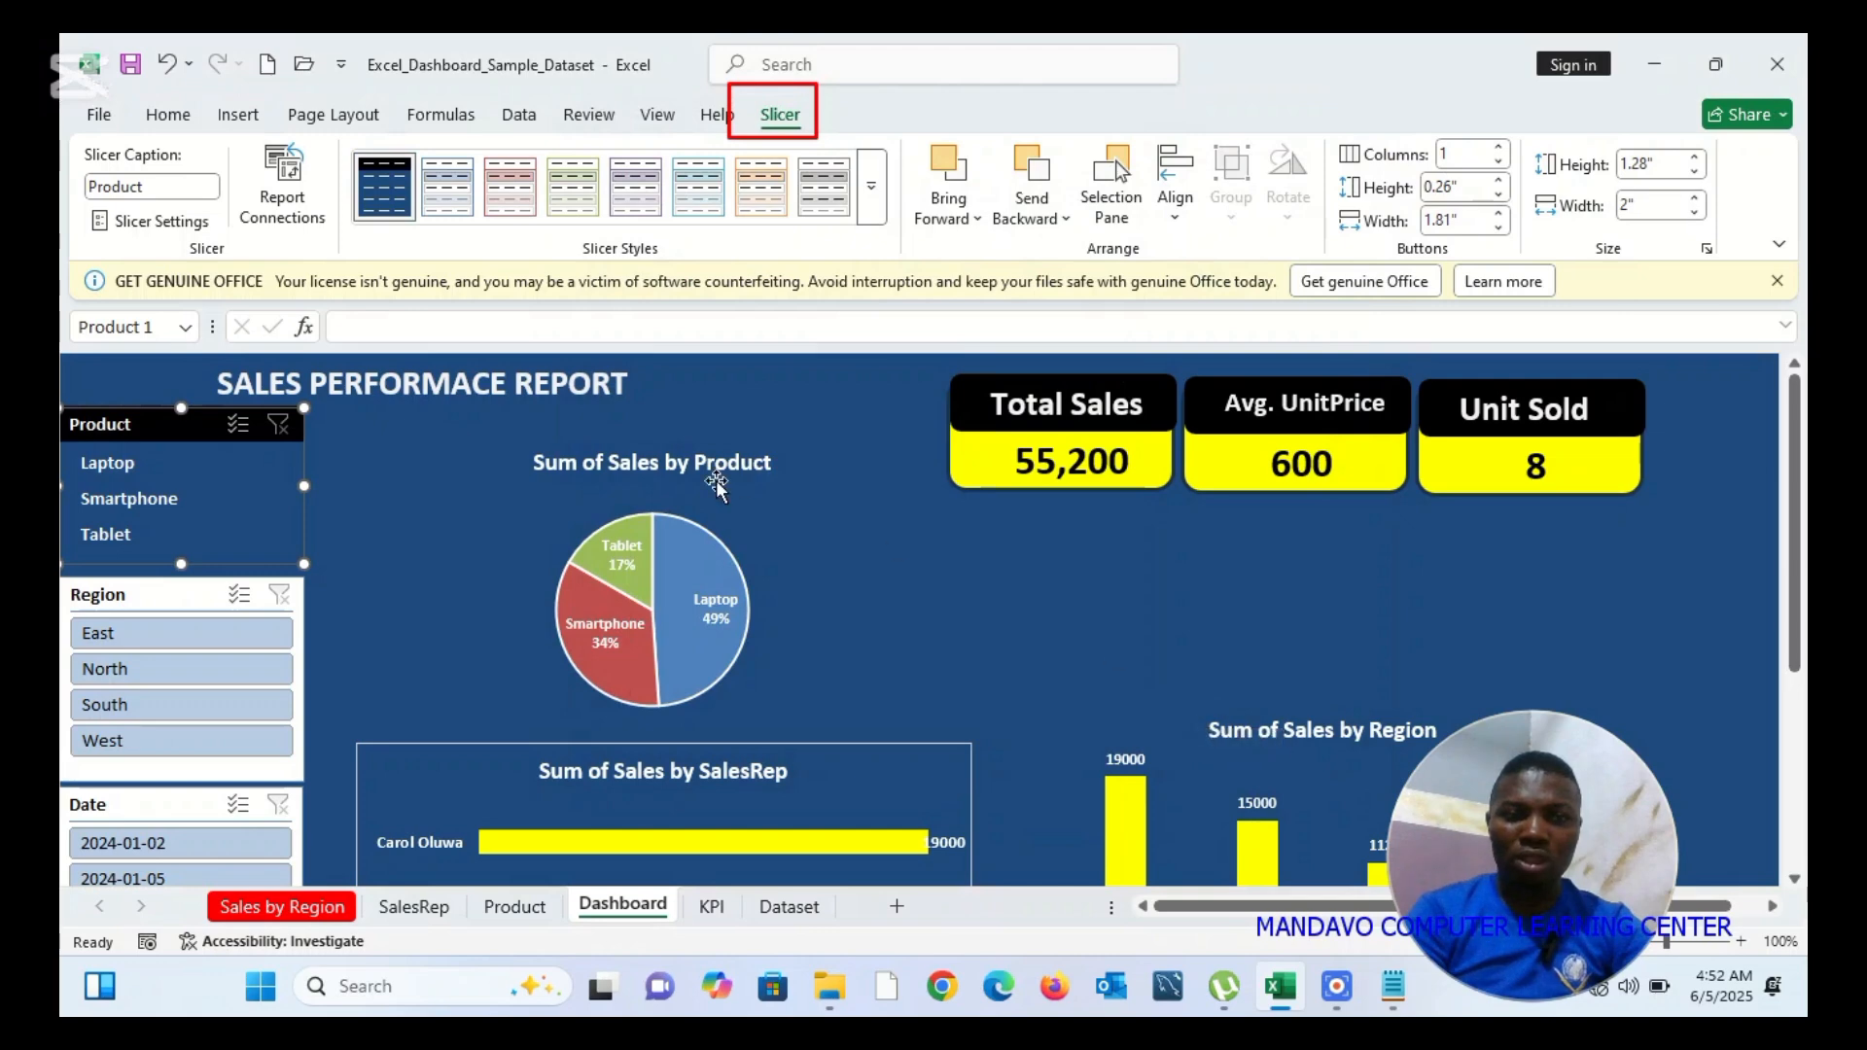
Apply the custom Slicer Style 1 to the Region and Date slicers
{"action": "left_click", "coordinate": [395, 494]}
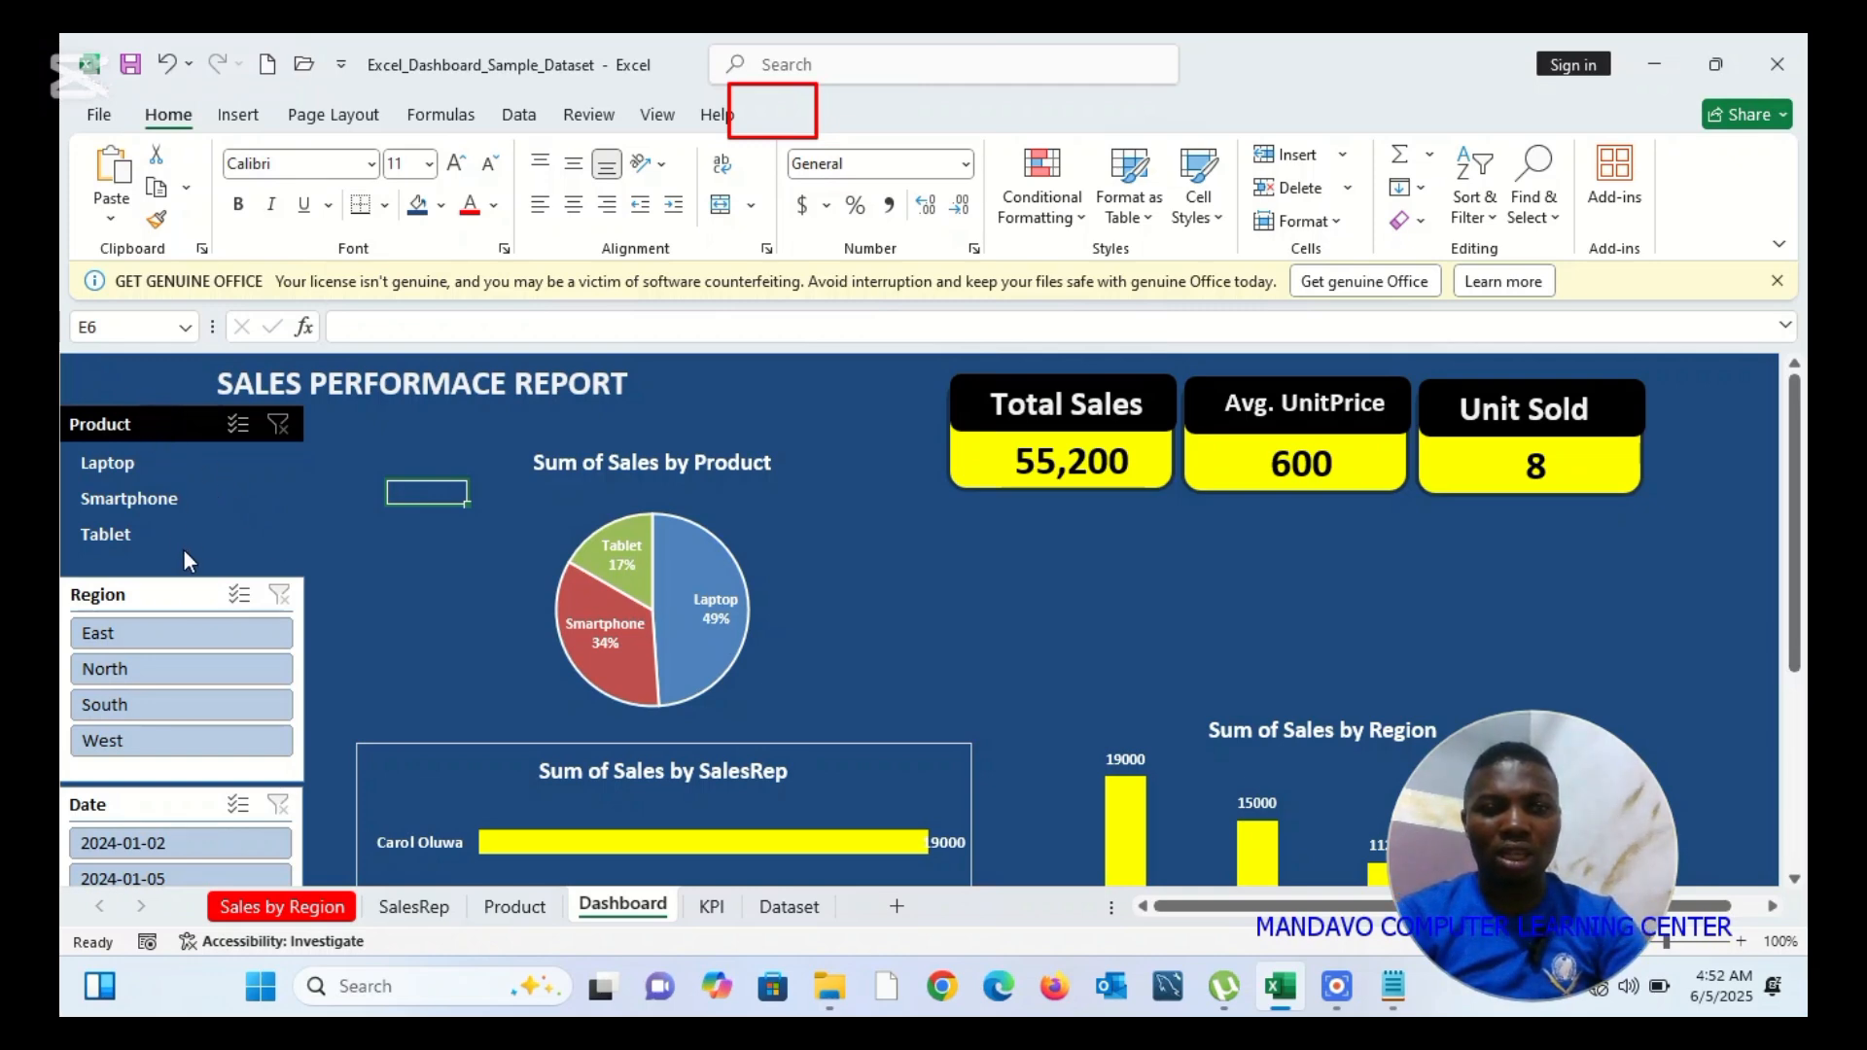
{"action": "left_click", "coordinate": [199, 595]}
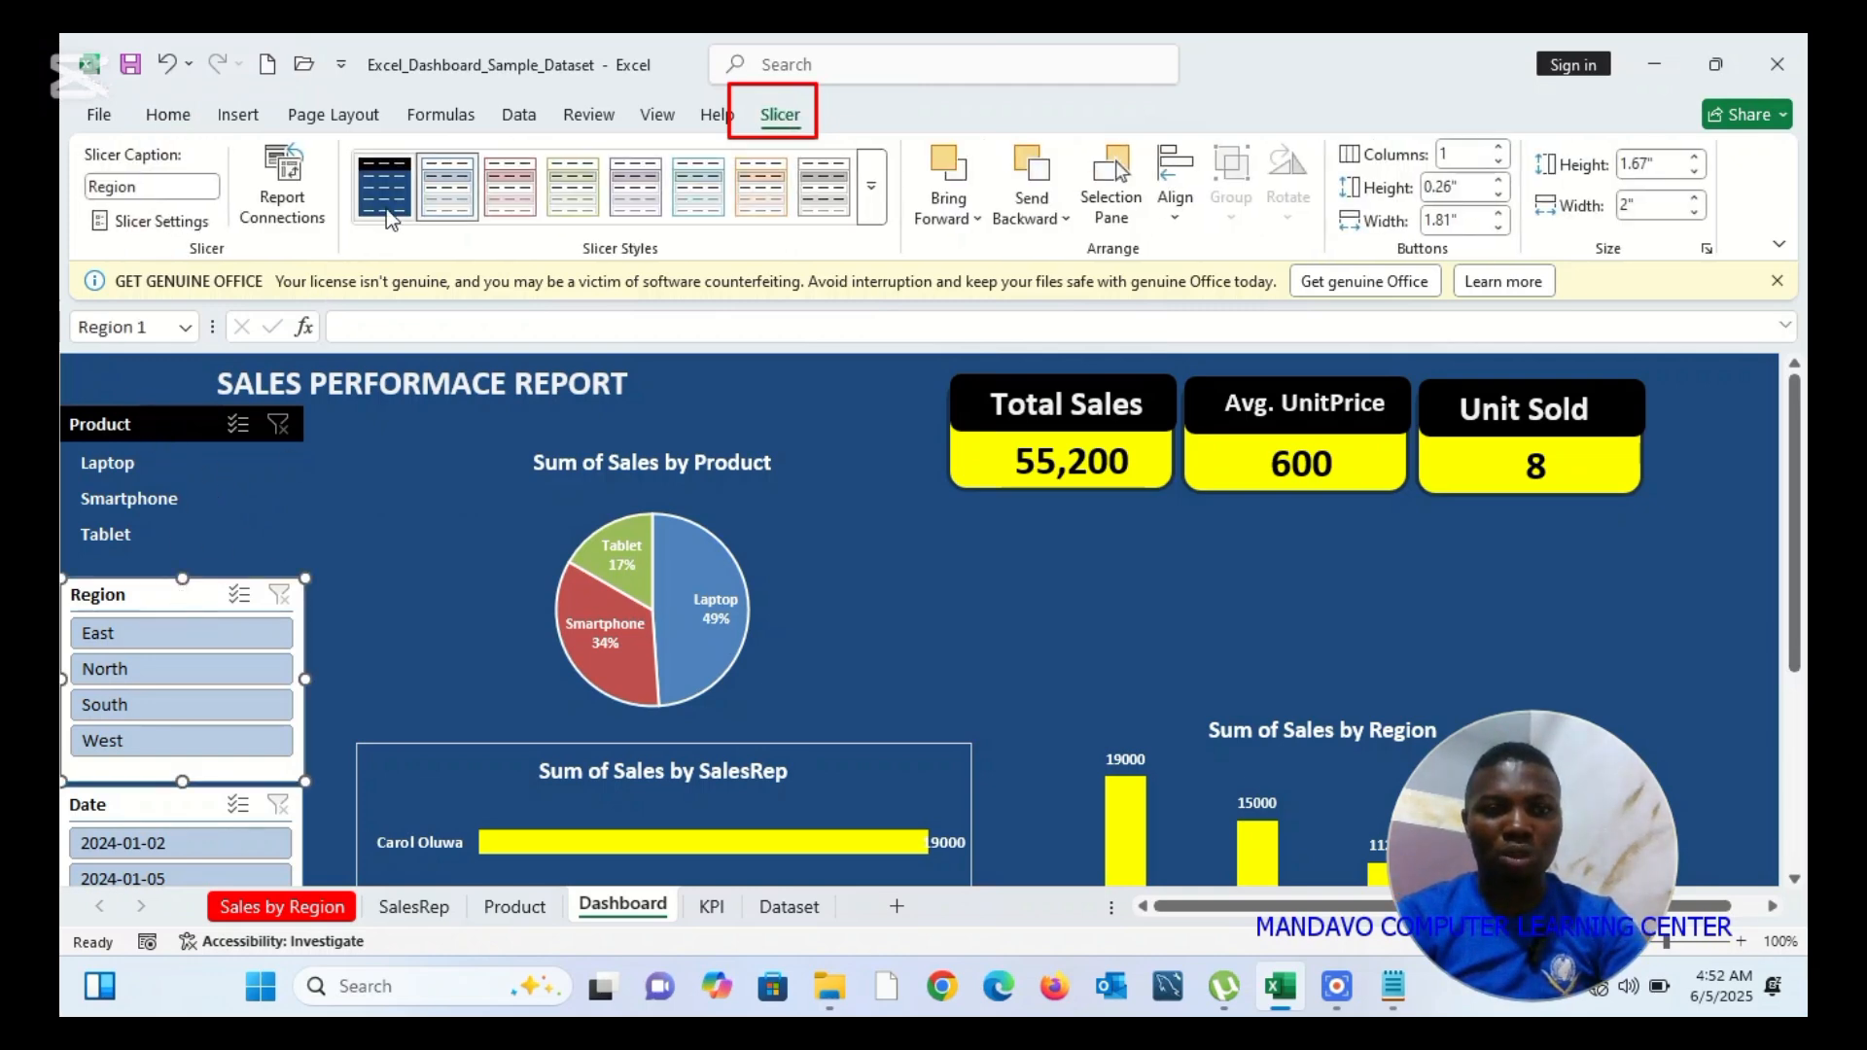
{"action": "left_click", "coordinate": [395, 195]}
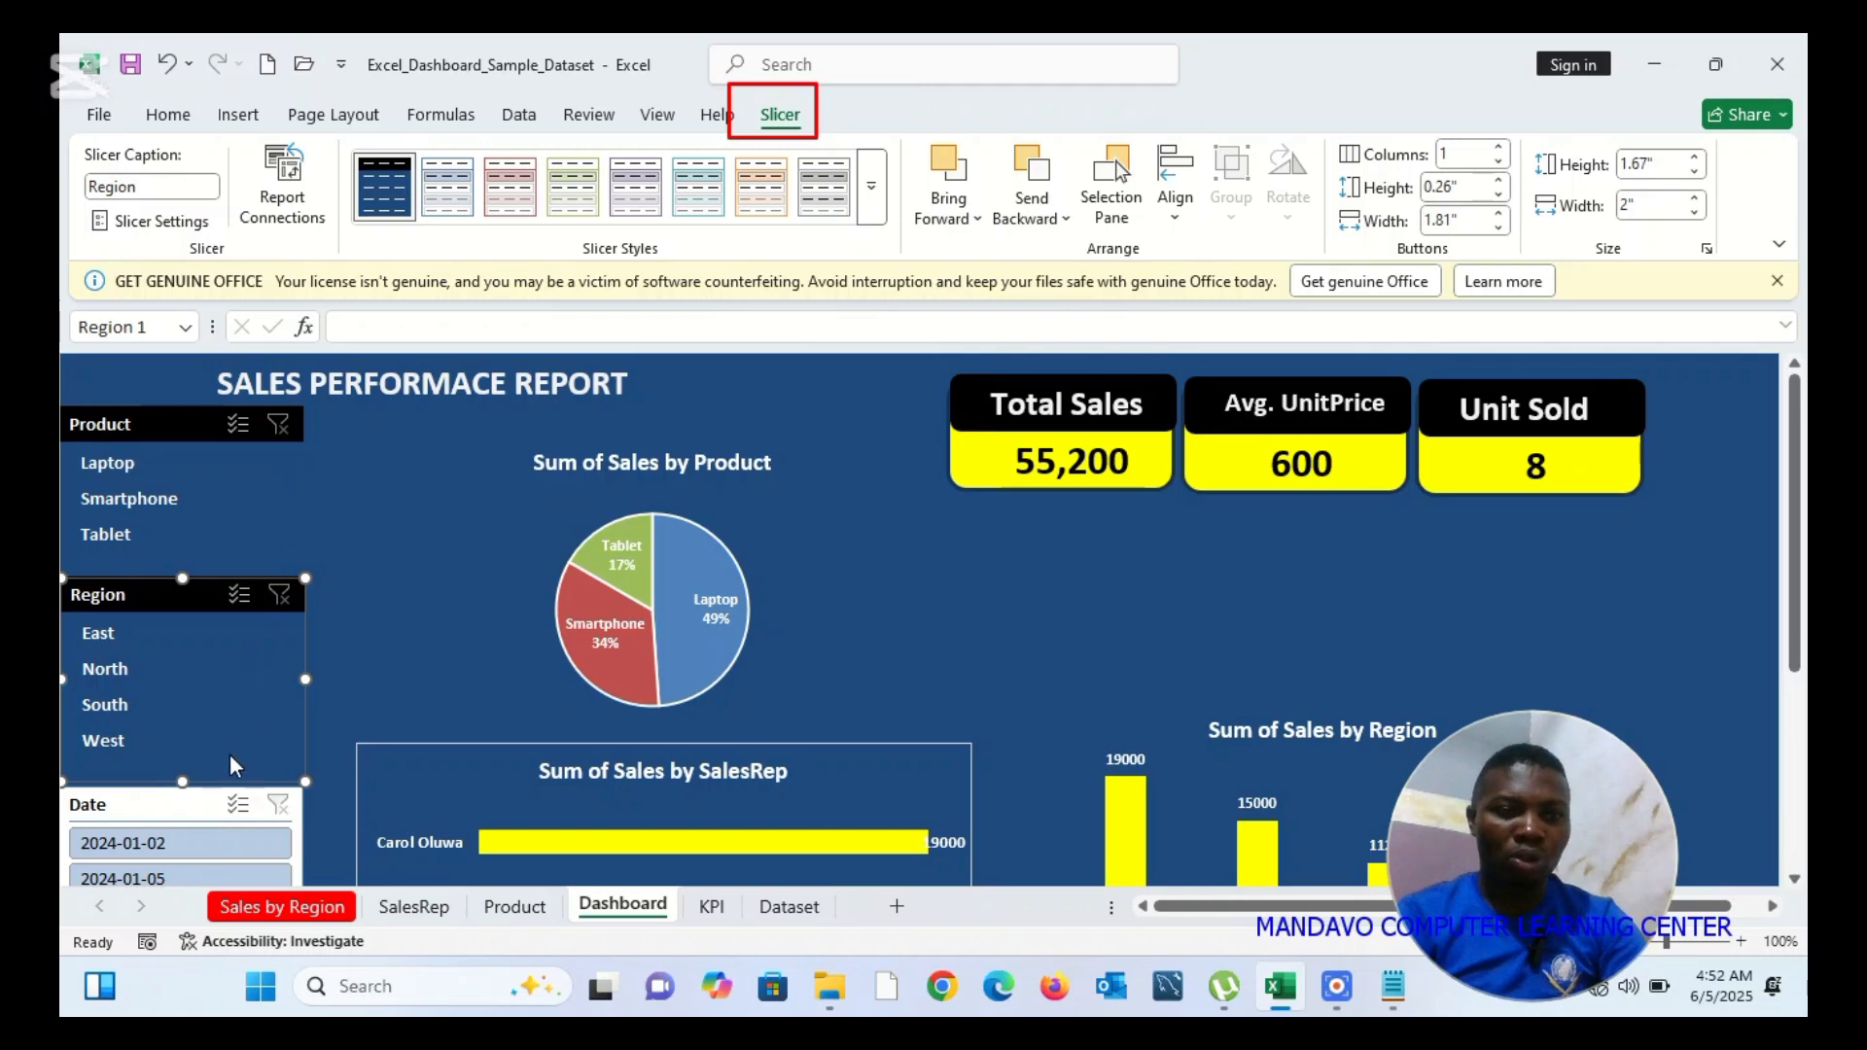
{"action": "left_click", "coordinate": [169, 805]}
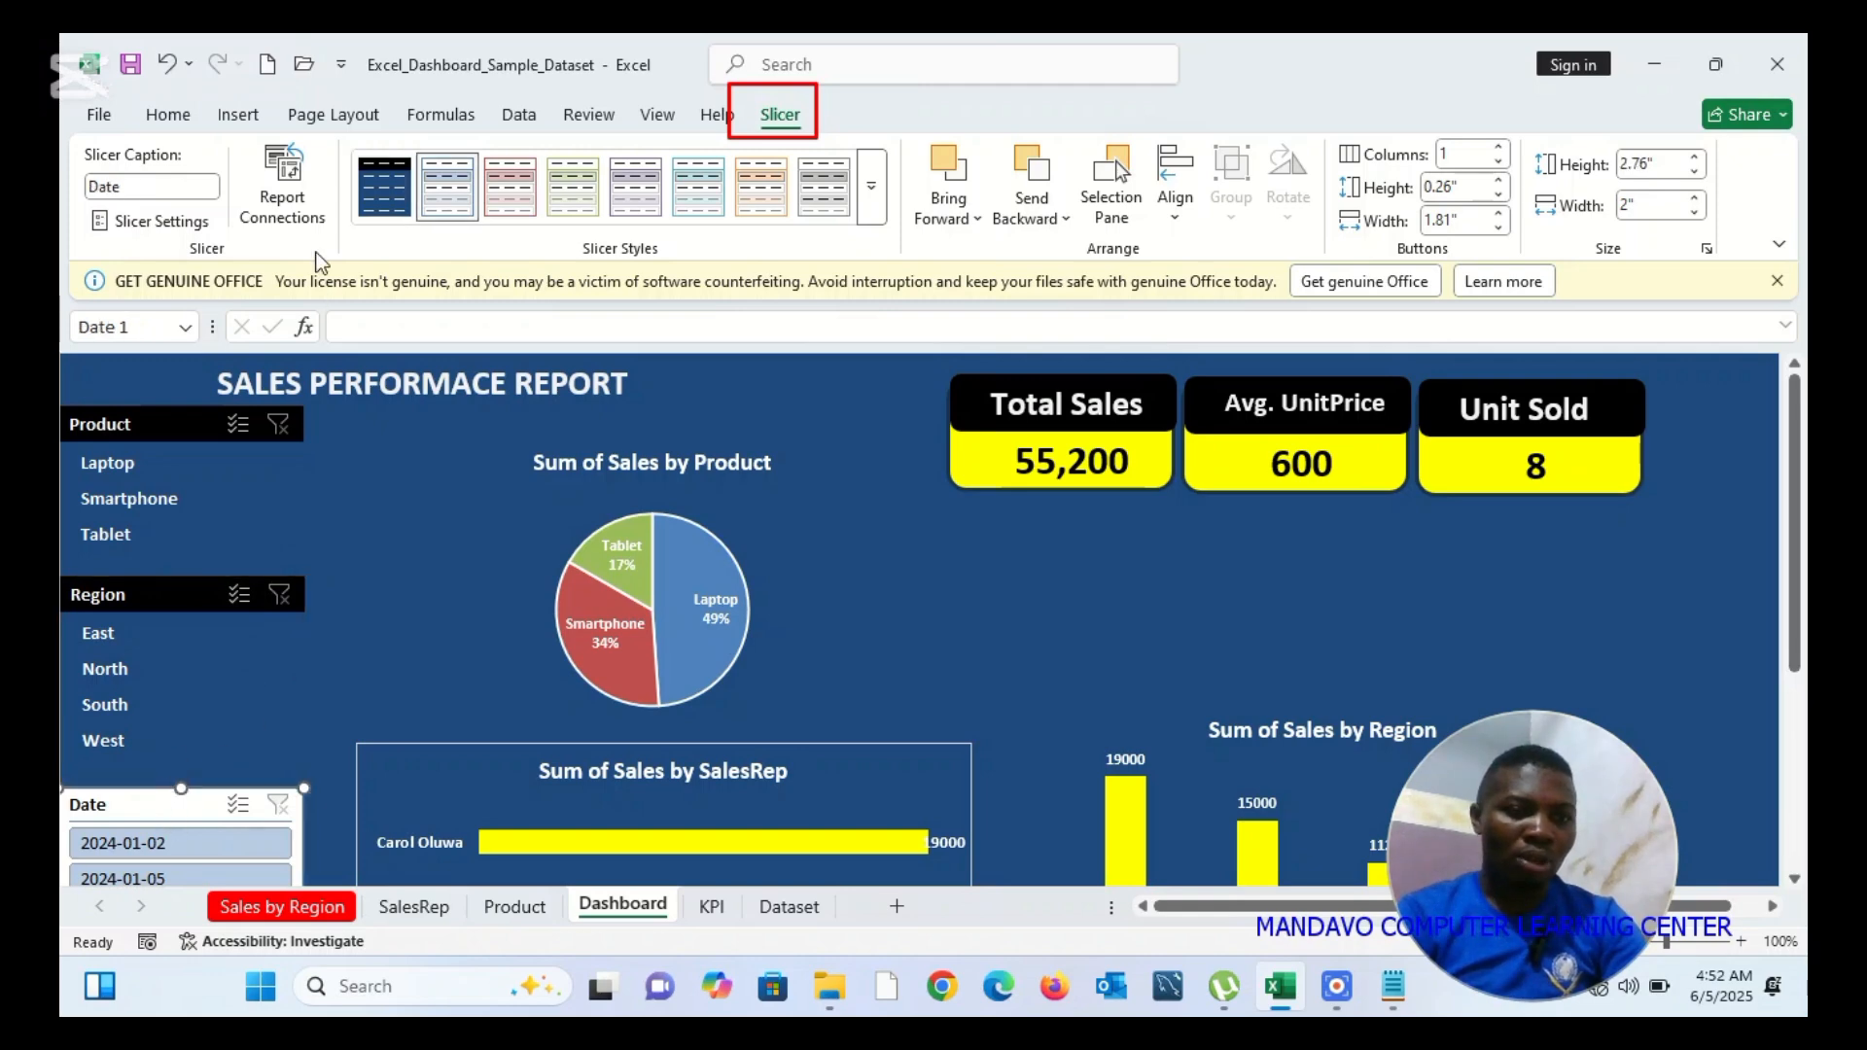
{"action": "left_click", "coordinate": [385, 196]}
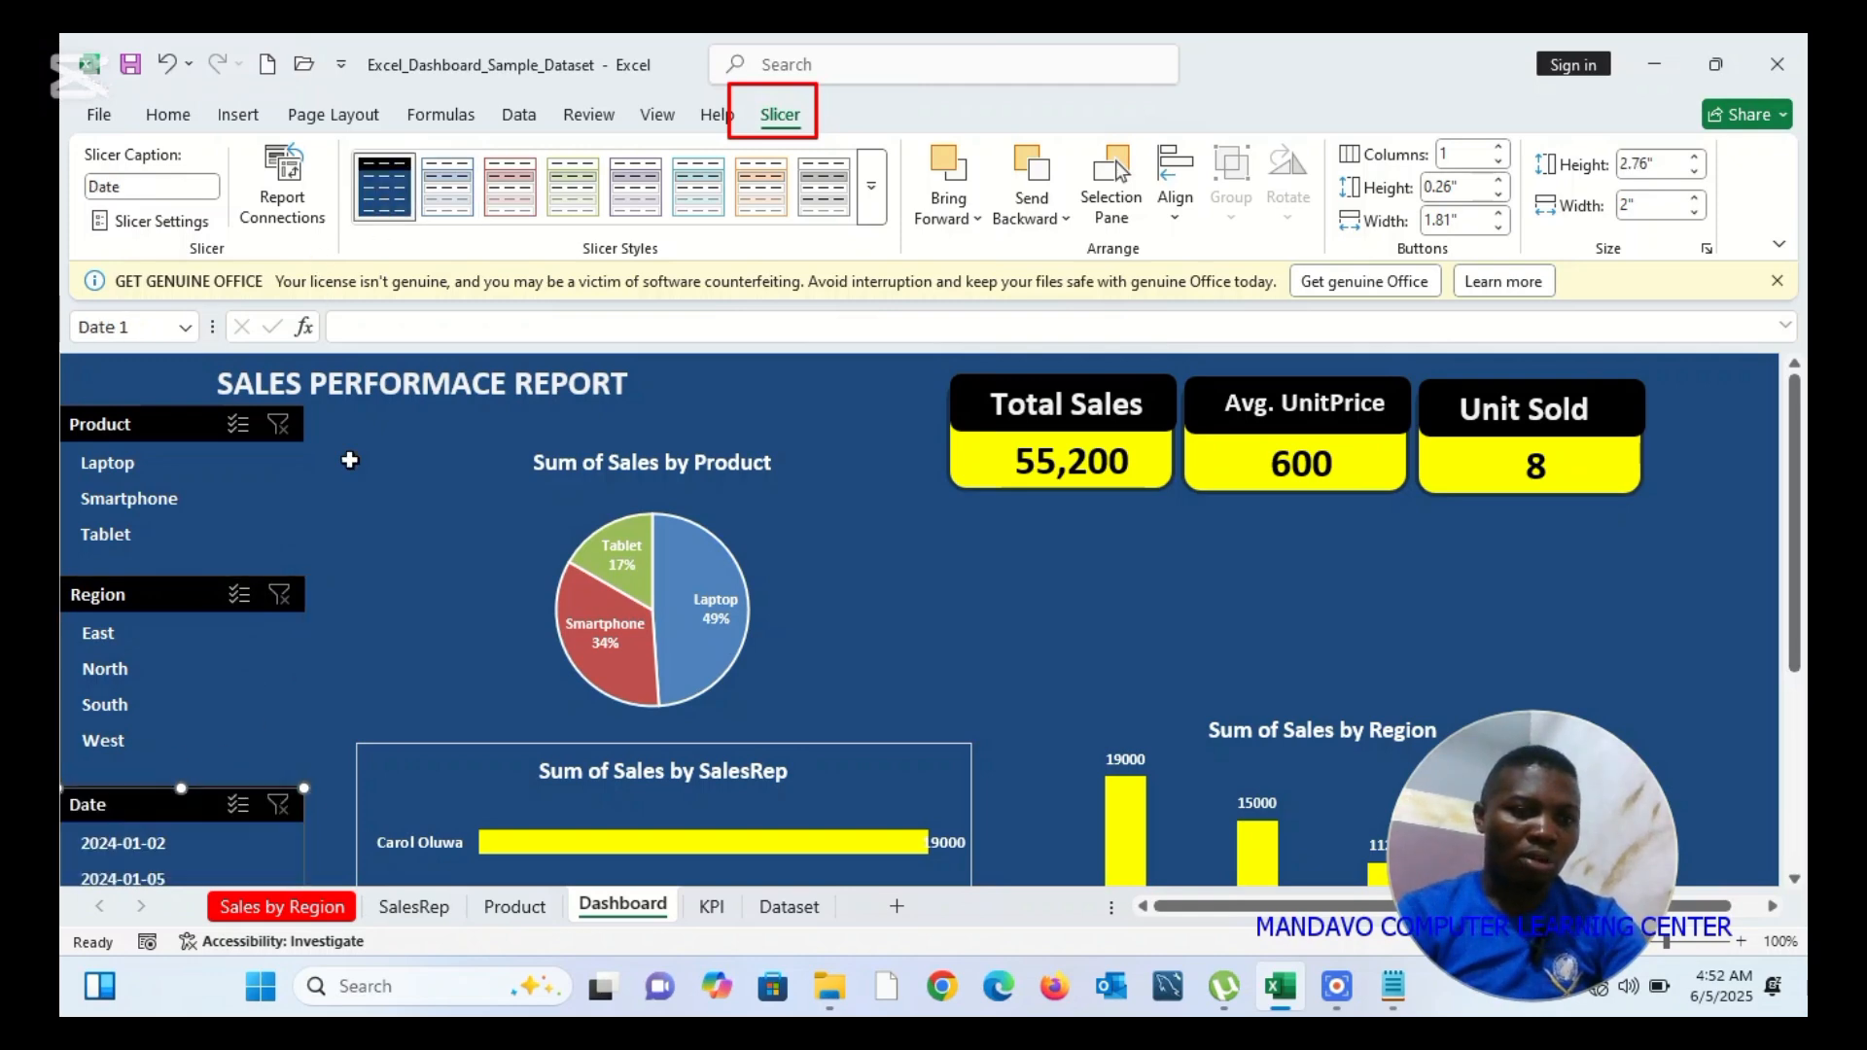
{"action": "left_click", "coordinate": [404, 614]}
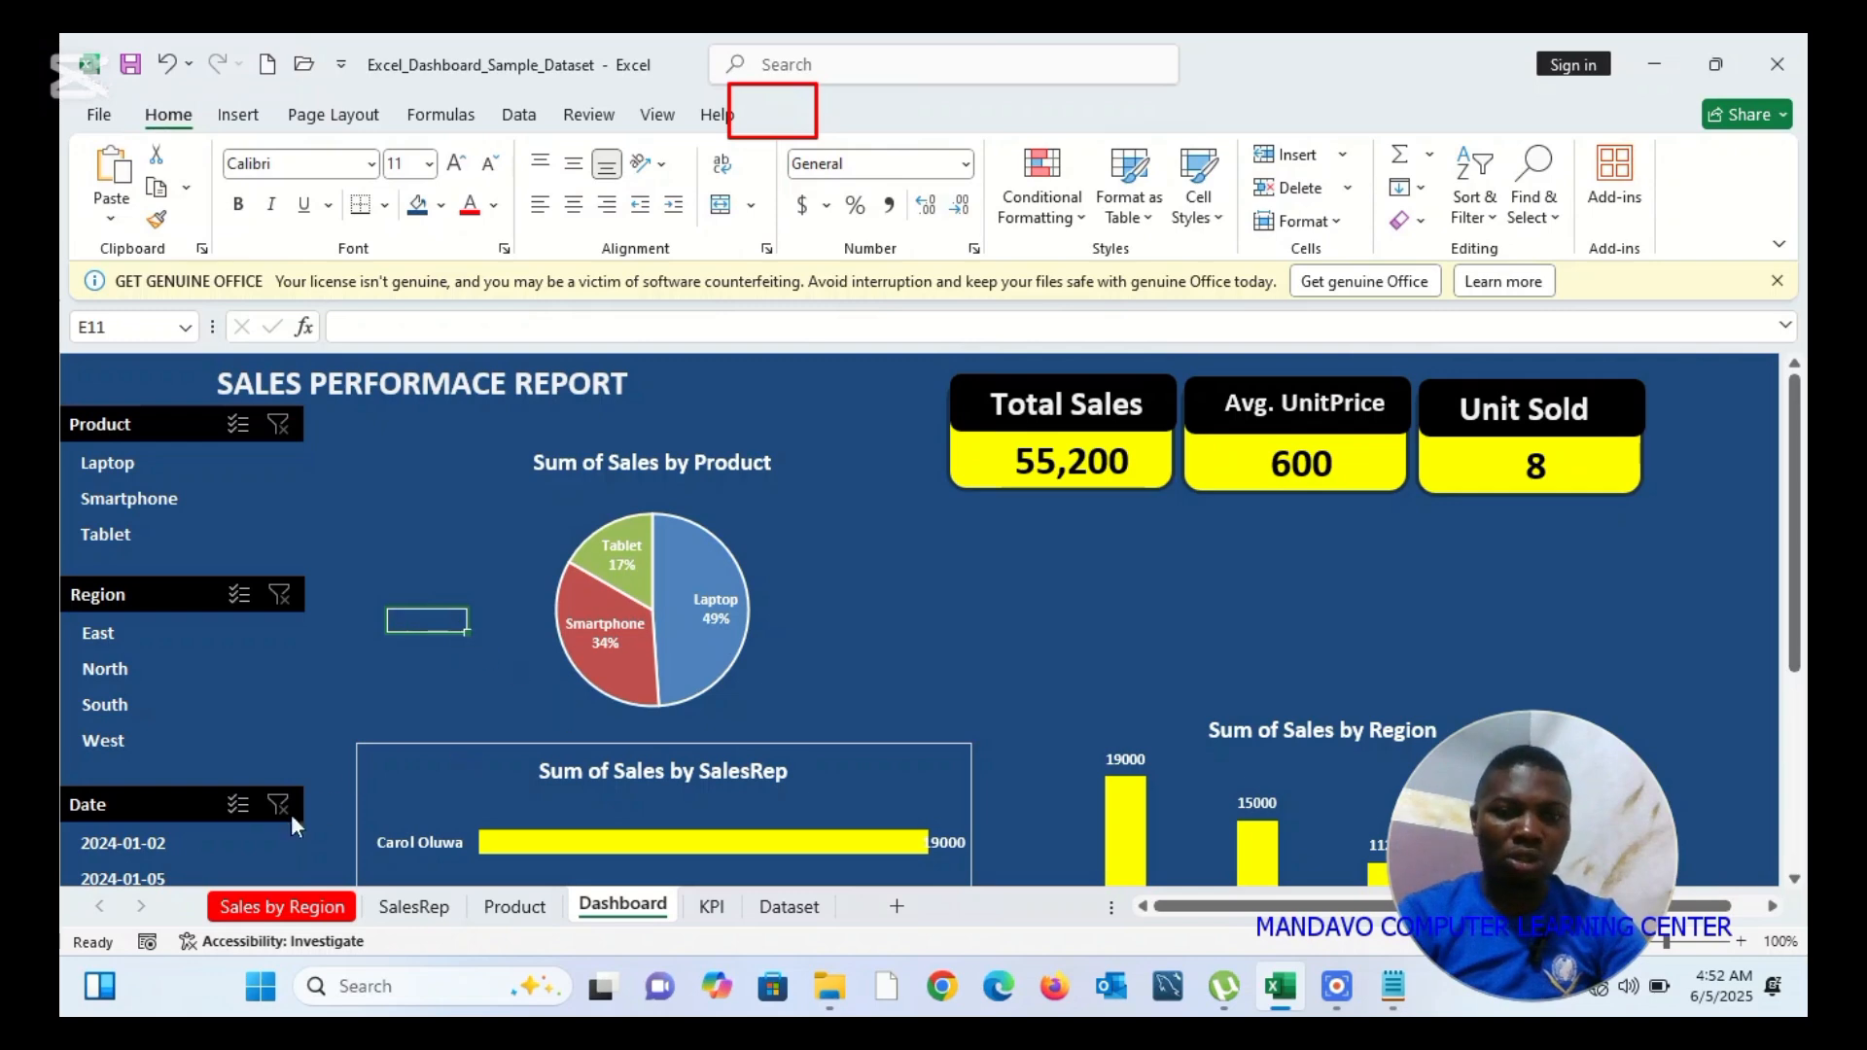
{"action": "left_click", "coordinate": [444, 671]}
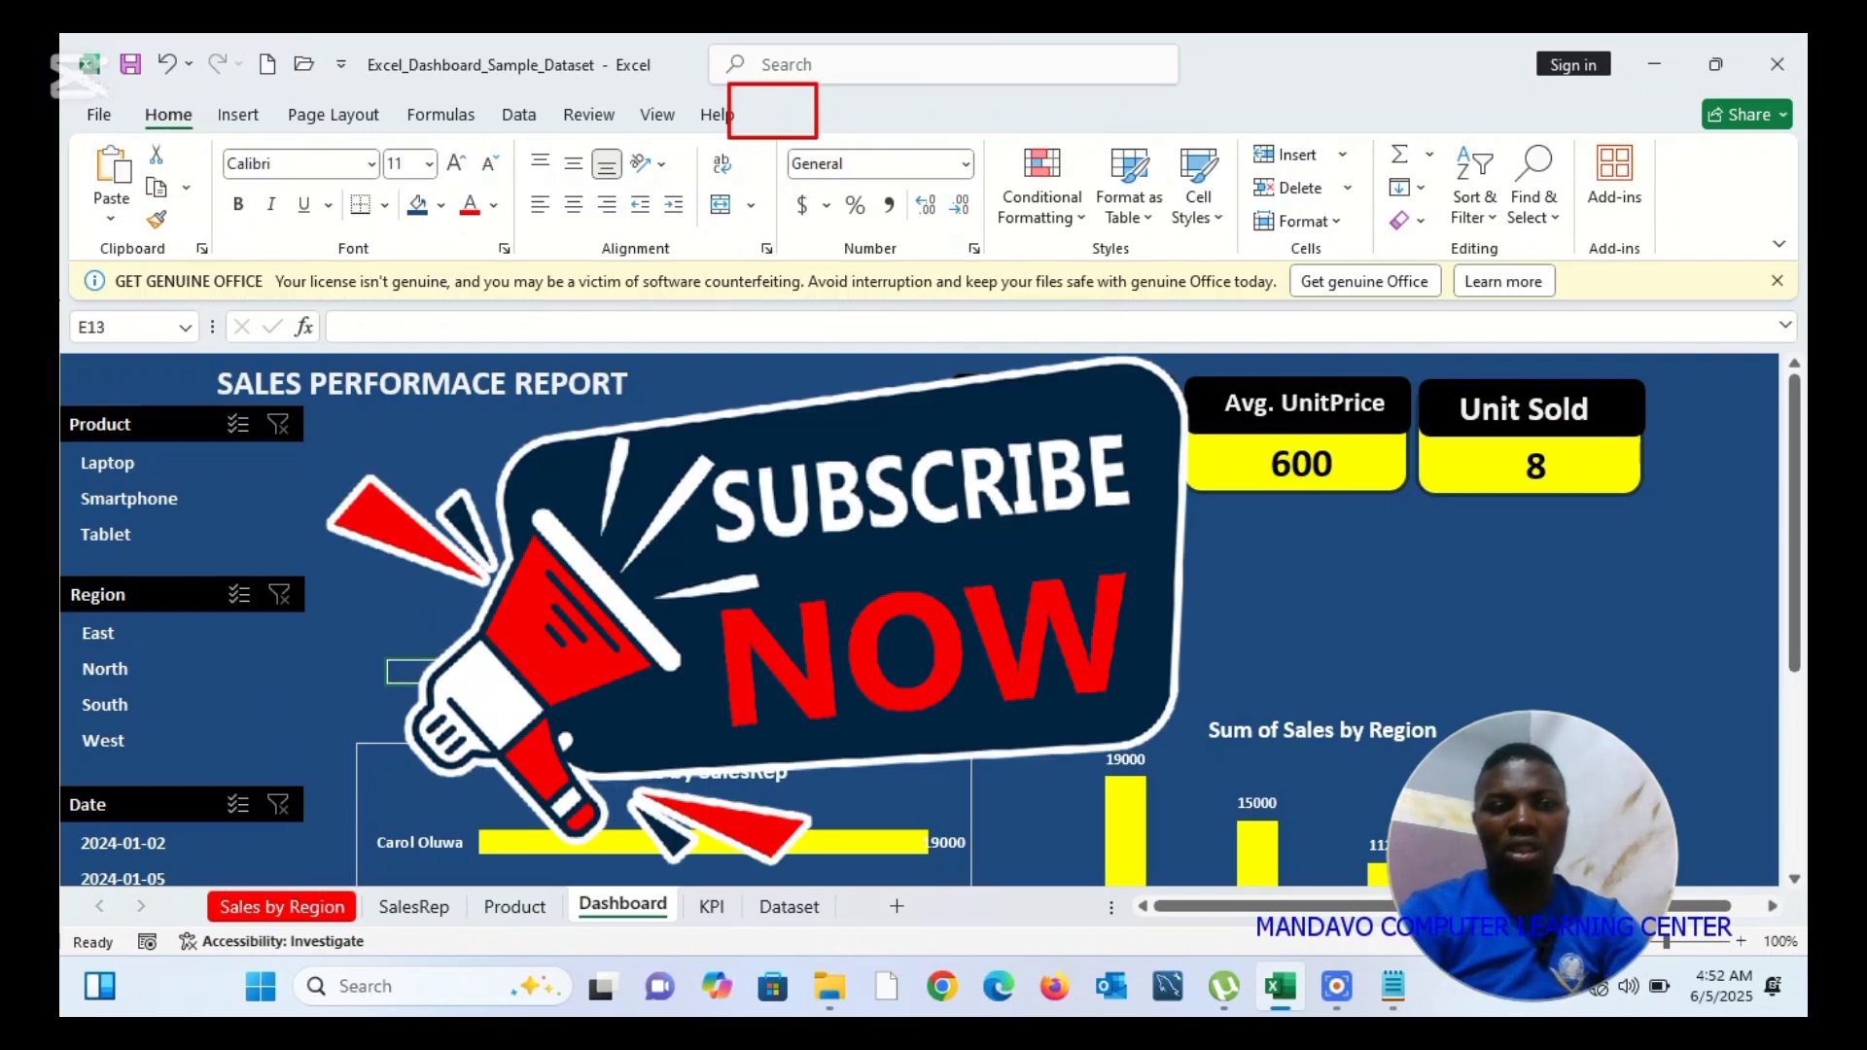
{"action": "left_click", "coordinate": [370, 539]}
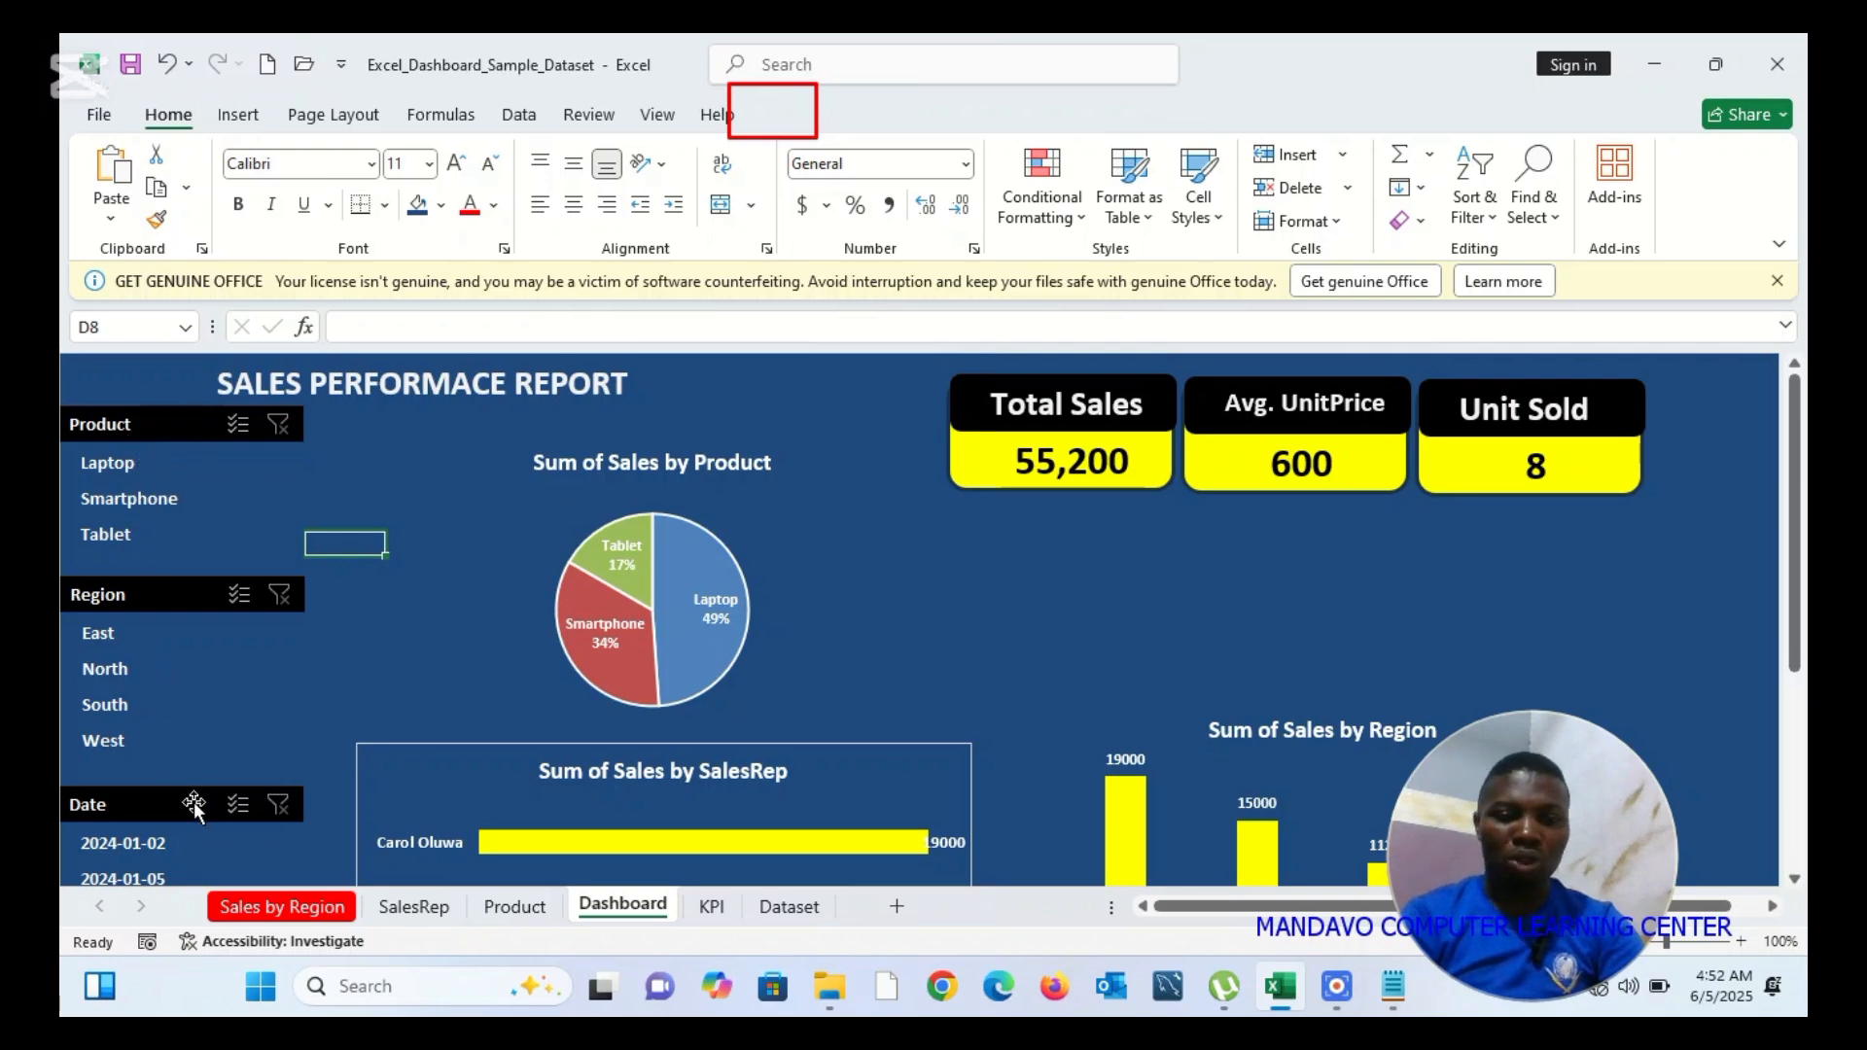
{"action": "left_click", "coordinate": [169, 425]}
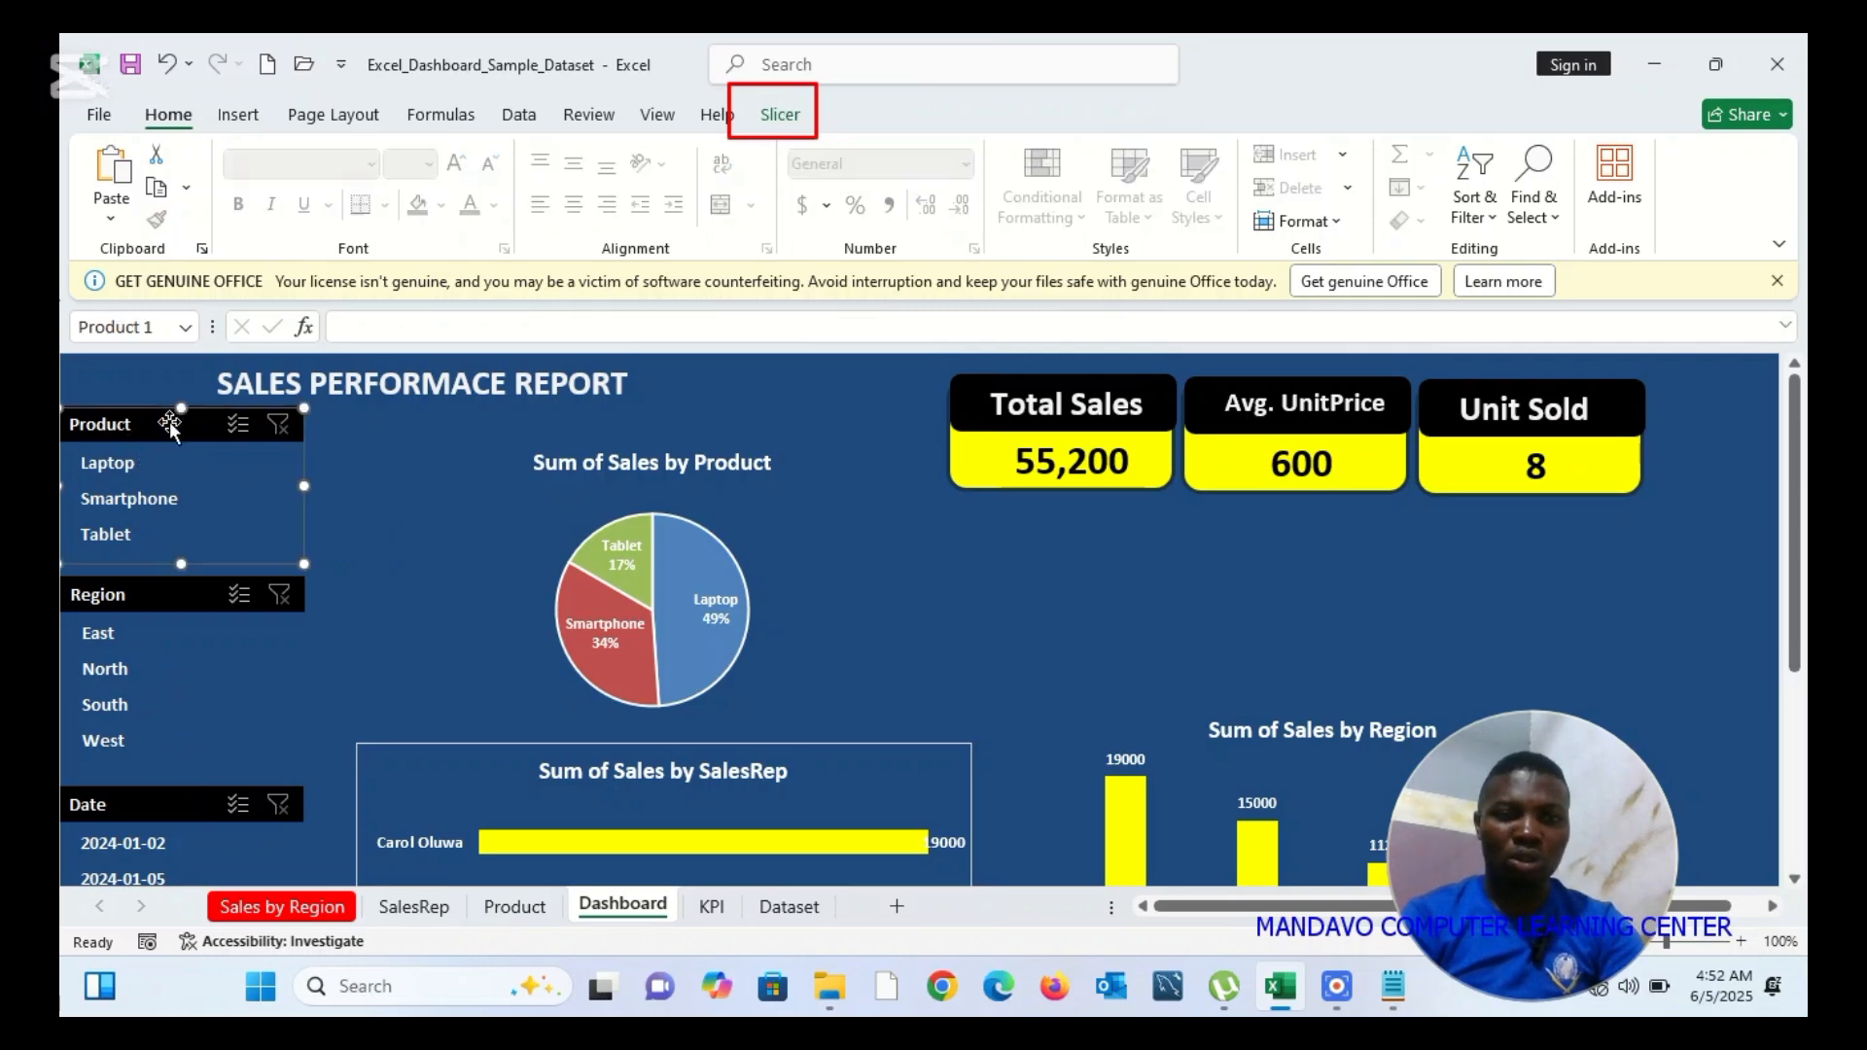
{"action": "left_click", "coordinate": [421, 536]}
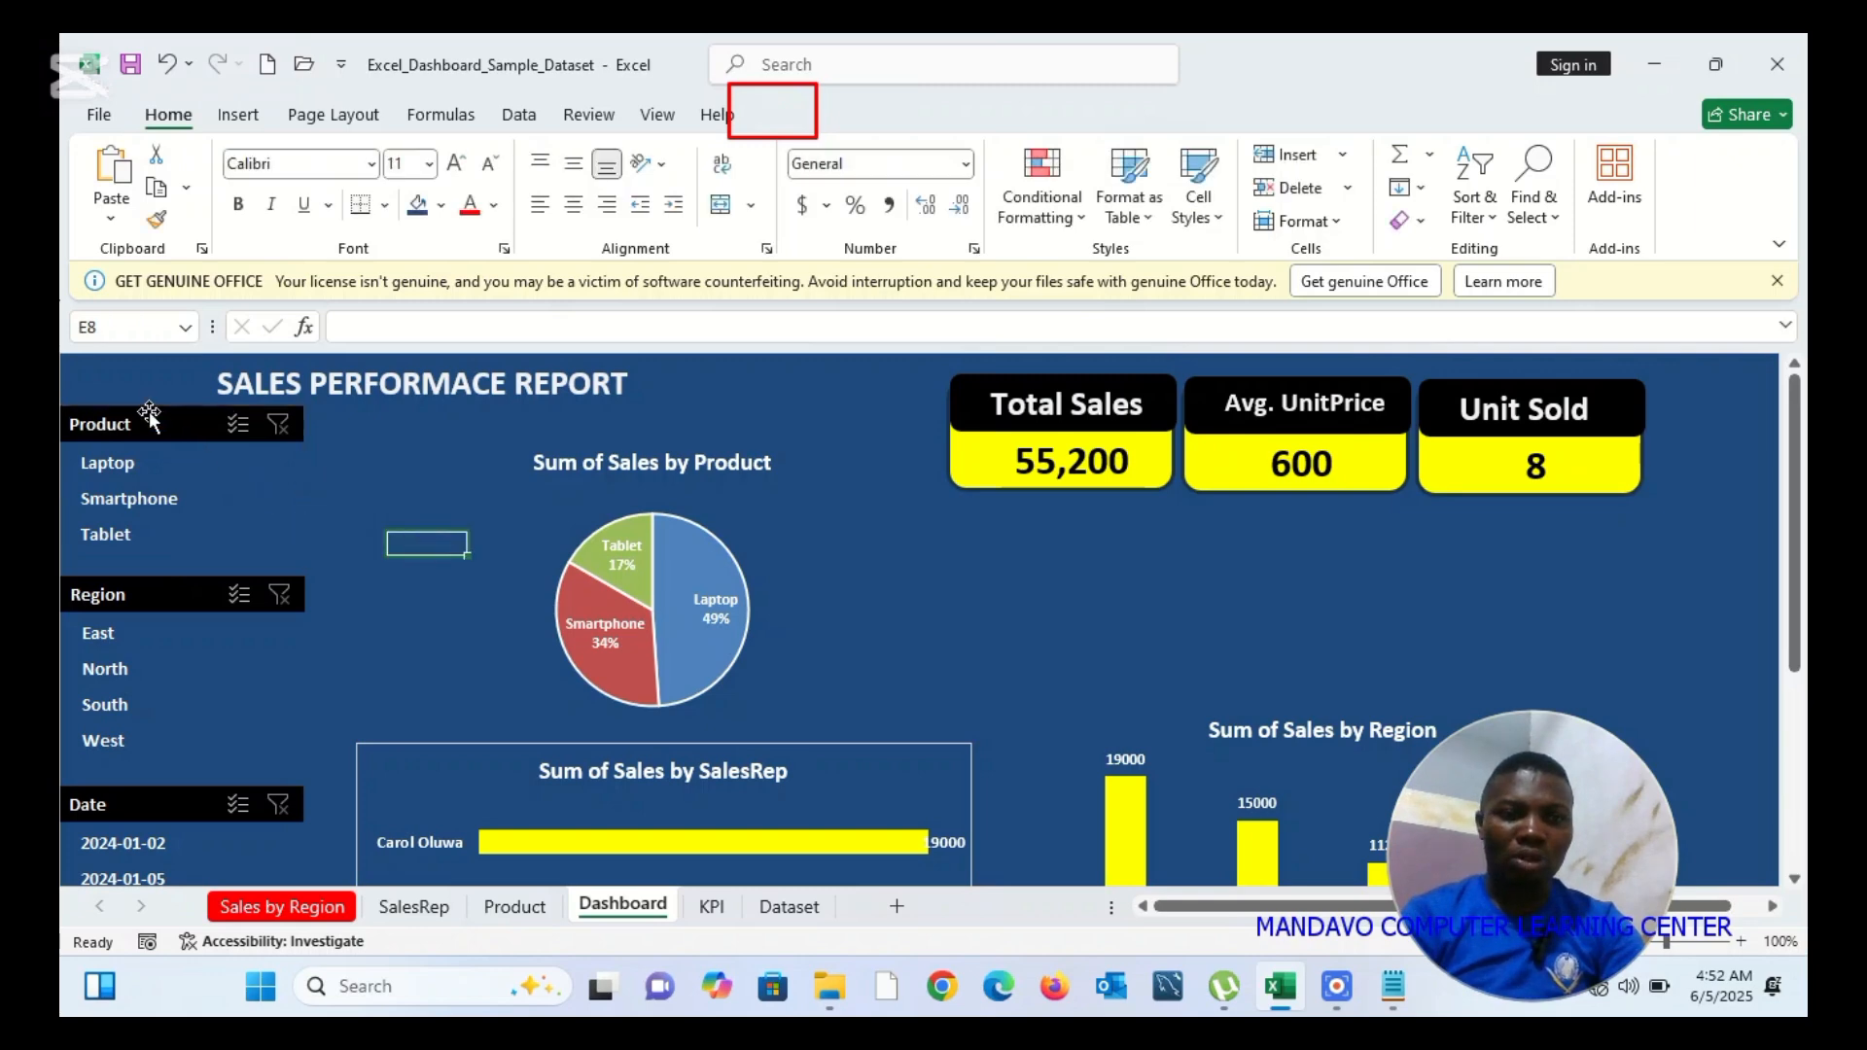
Arrange the Product slicer's buttons in 3 columns
{"action": "left_click", "coordinate": [162, 434]}
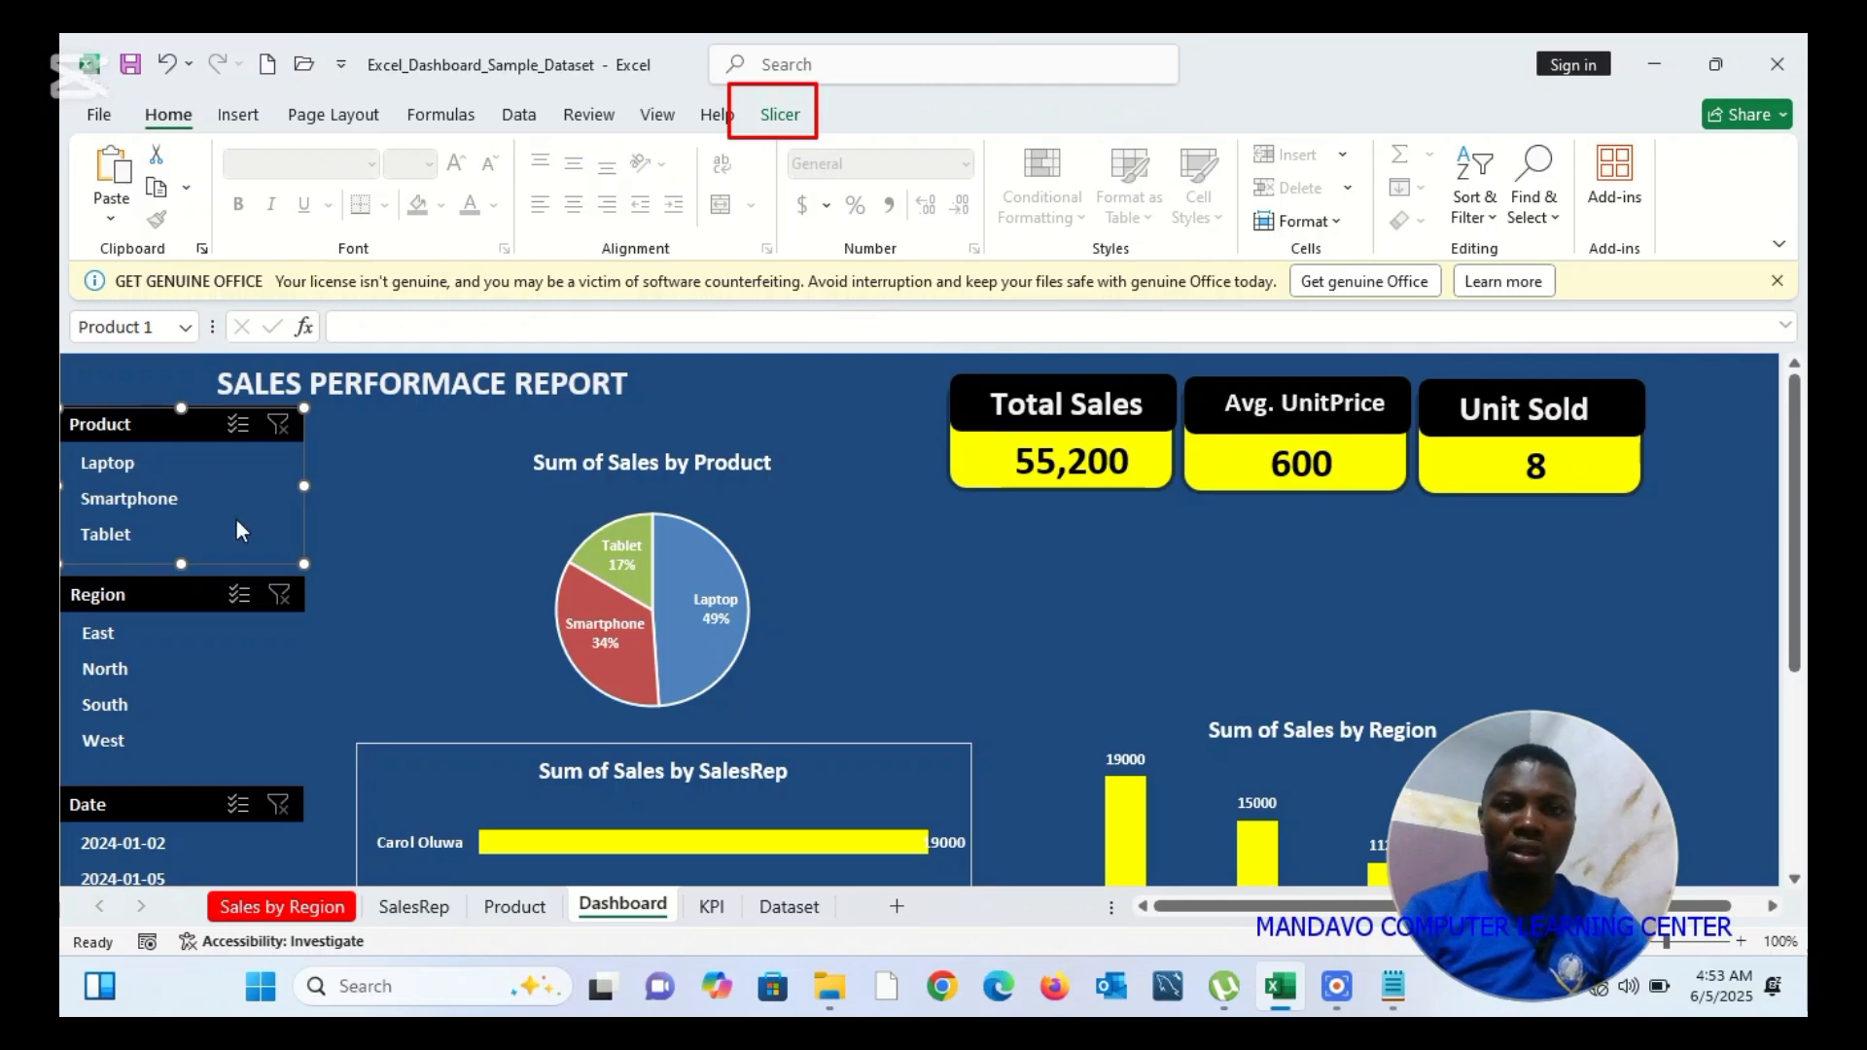
{"action": "left_click", "coordinate": [778, 118]}
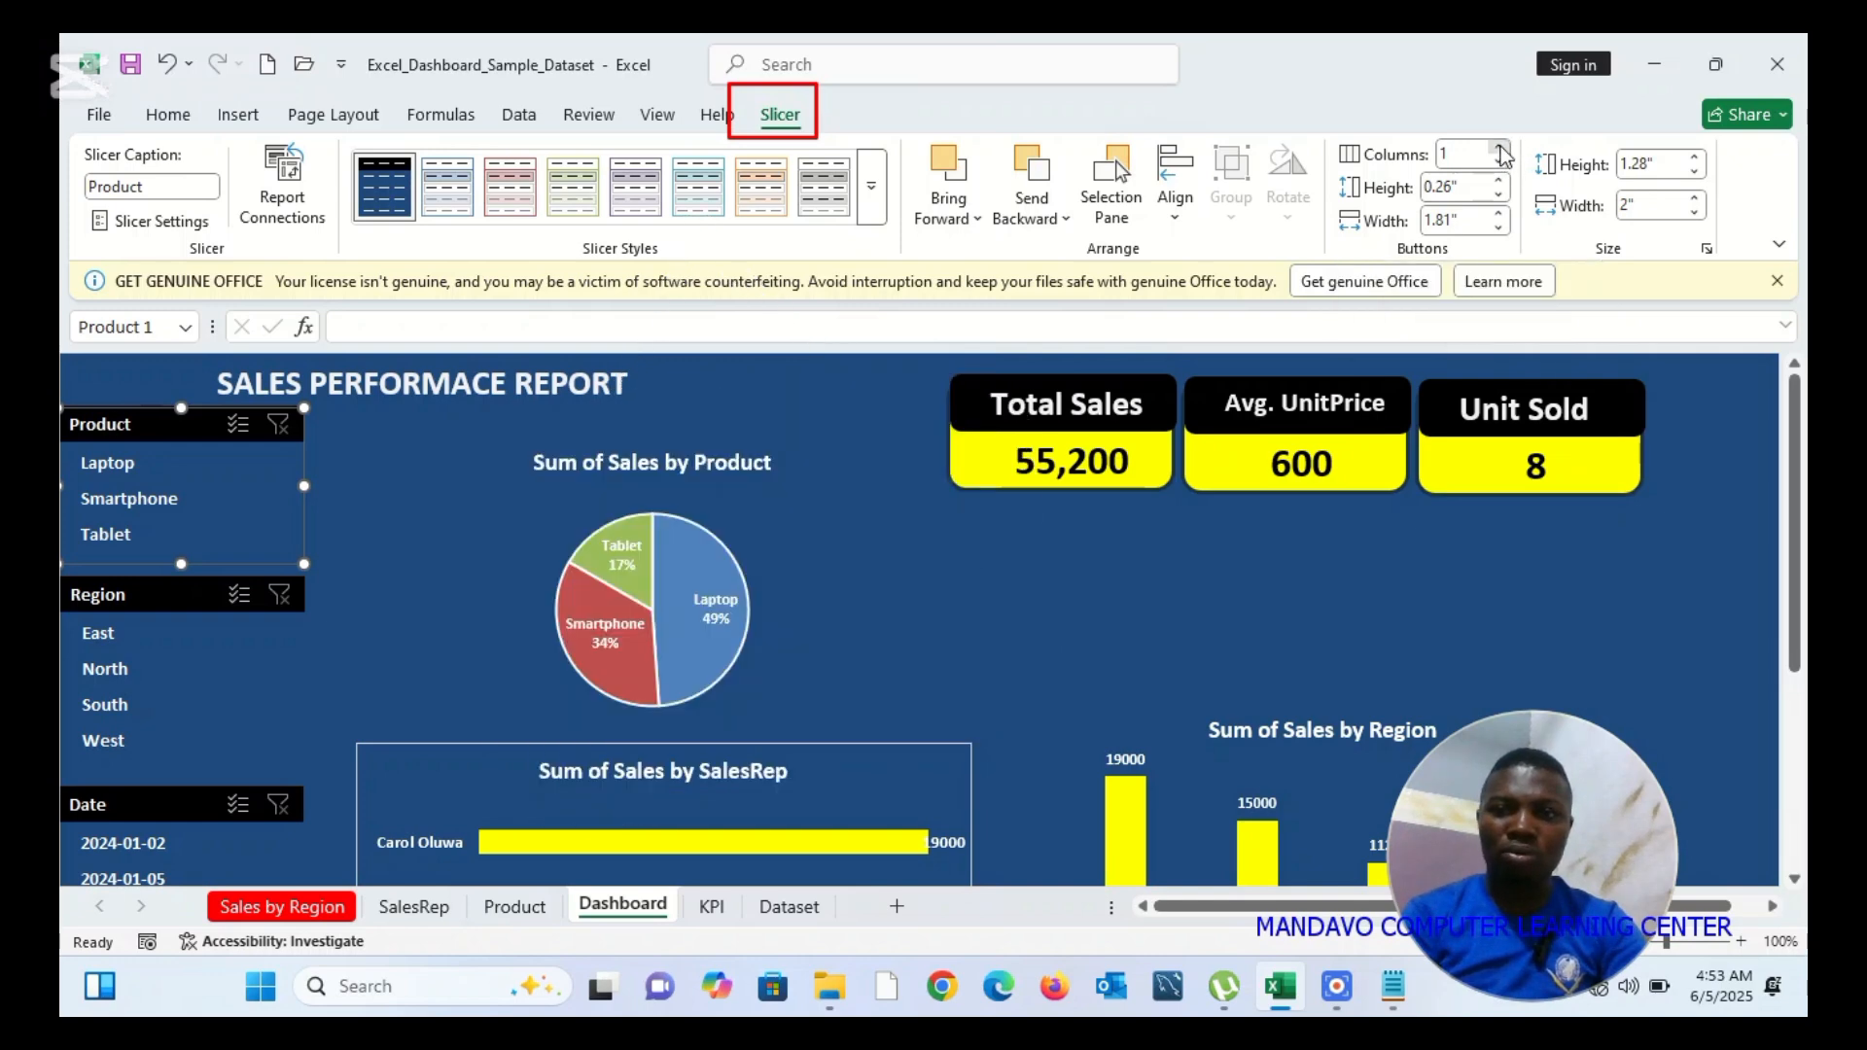
{"action": "left_click", "coordinate": [1502, 148]}
{"action": "left_click", "coordinate": [1502, 148]}
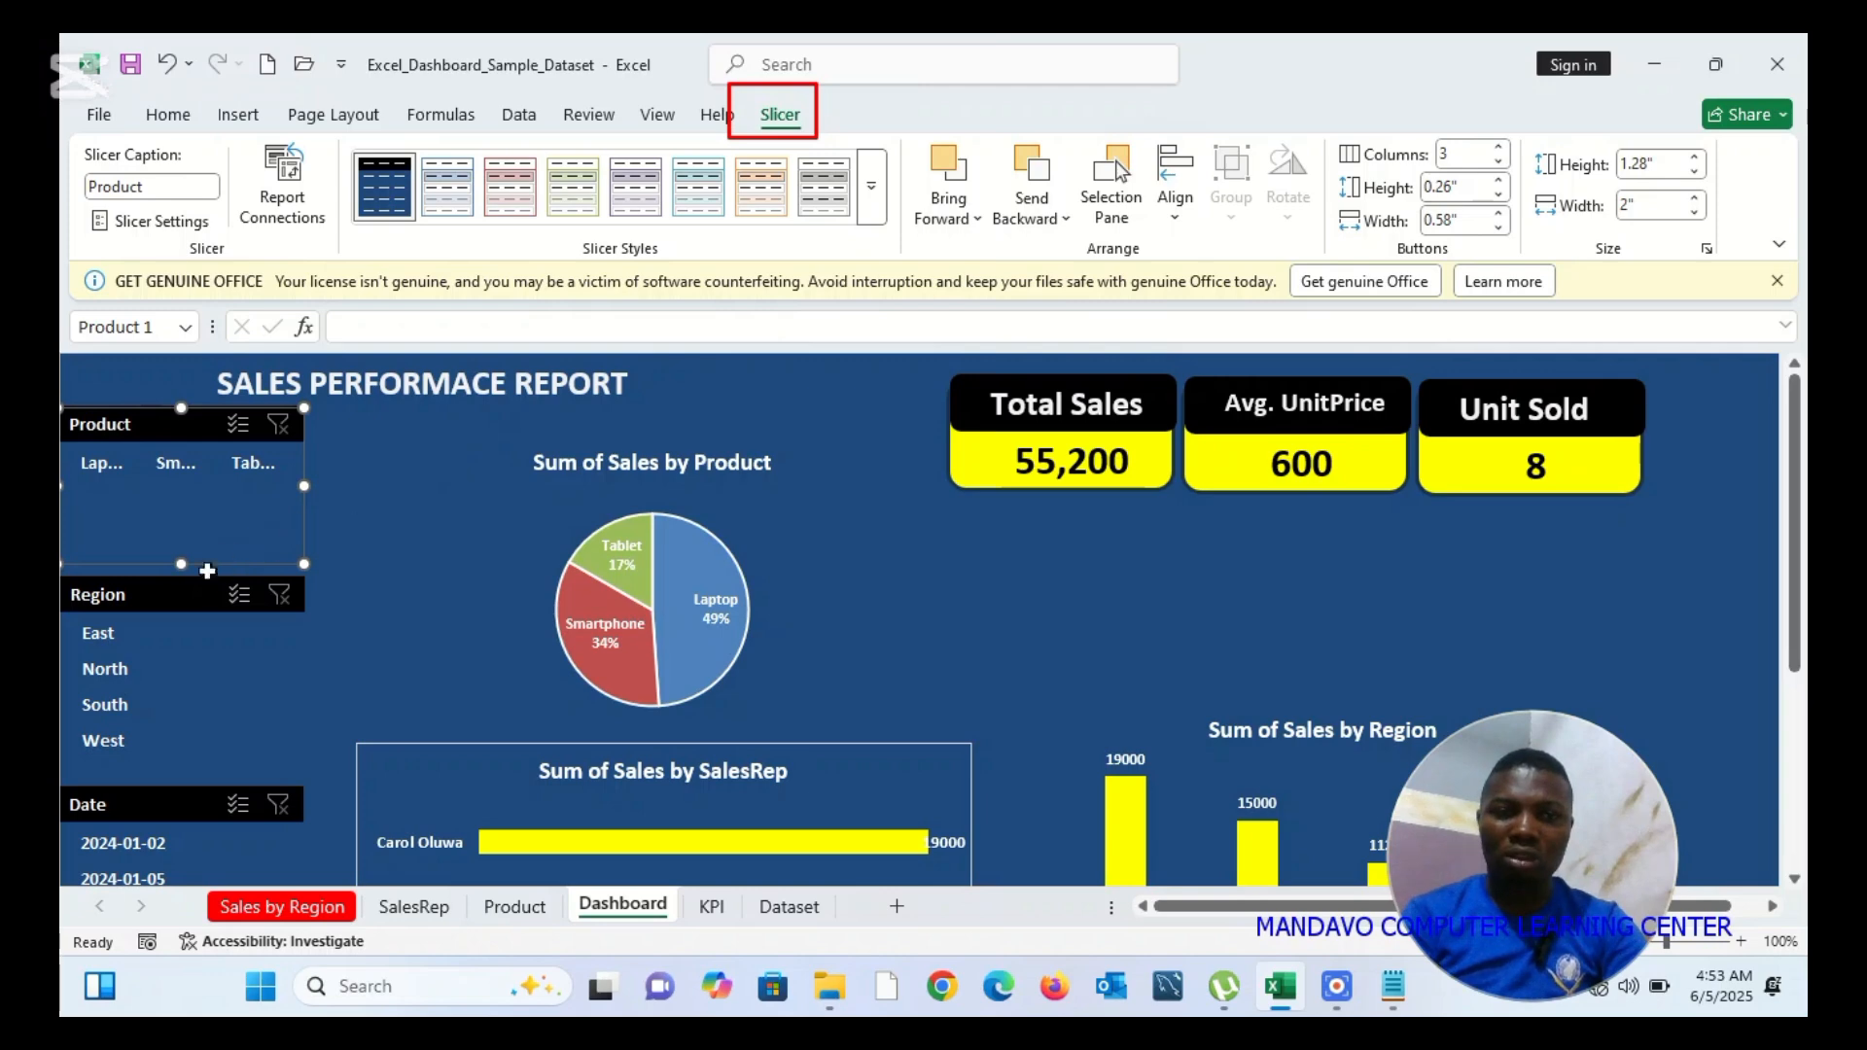
Resize the Product slicer to about 0.77" high and 3.5" wide so its three product names fit in one row
{"action": "left_click_drag", "start_coordinate": [185, 564], "coordinate": [182, 509]}
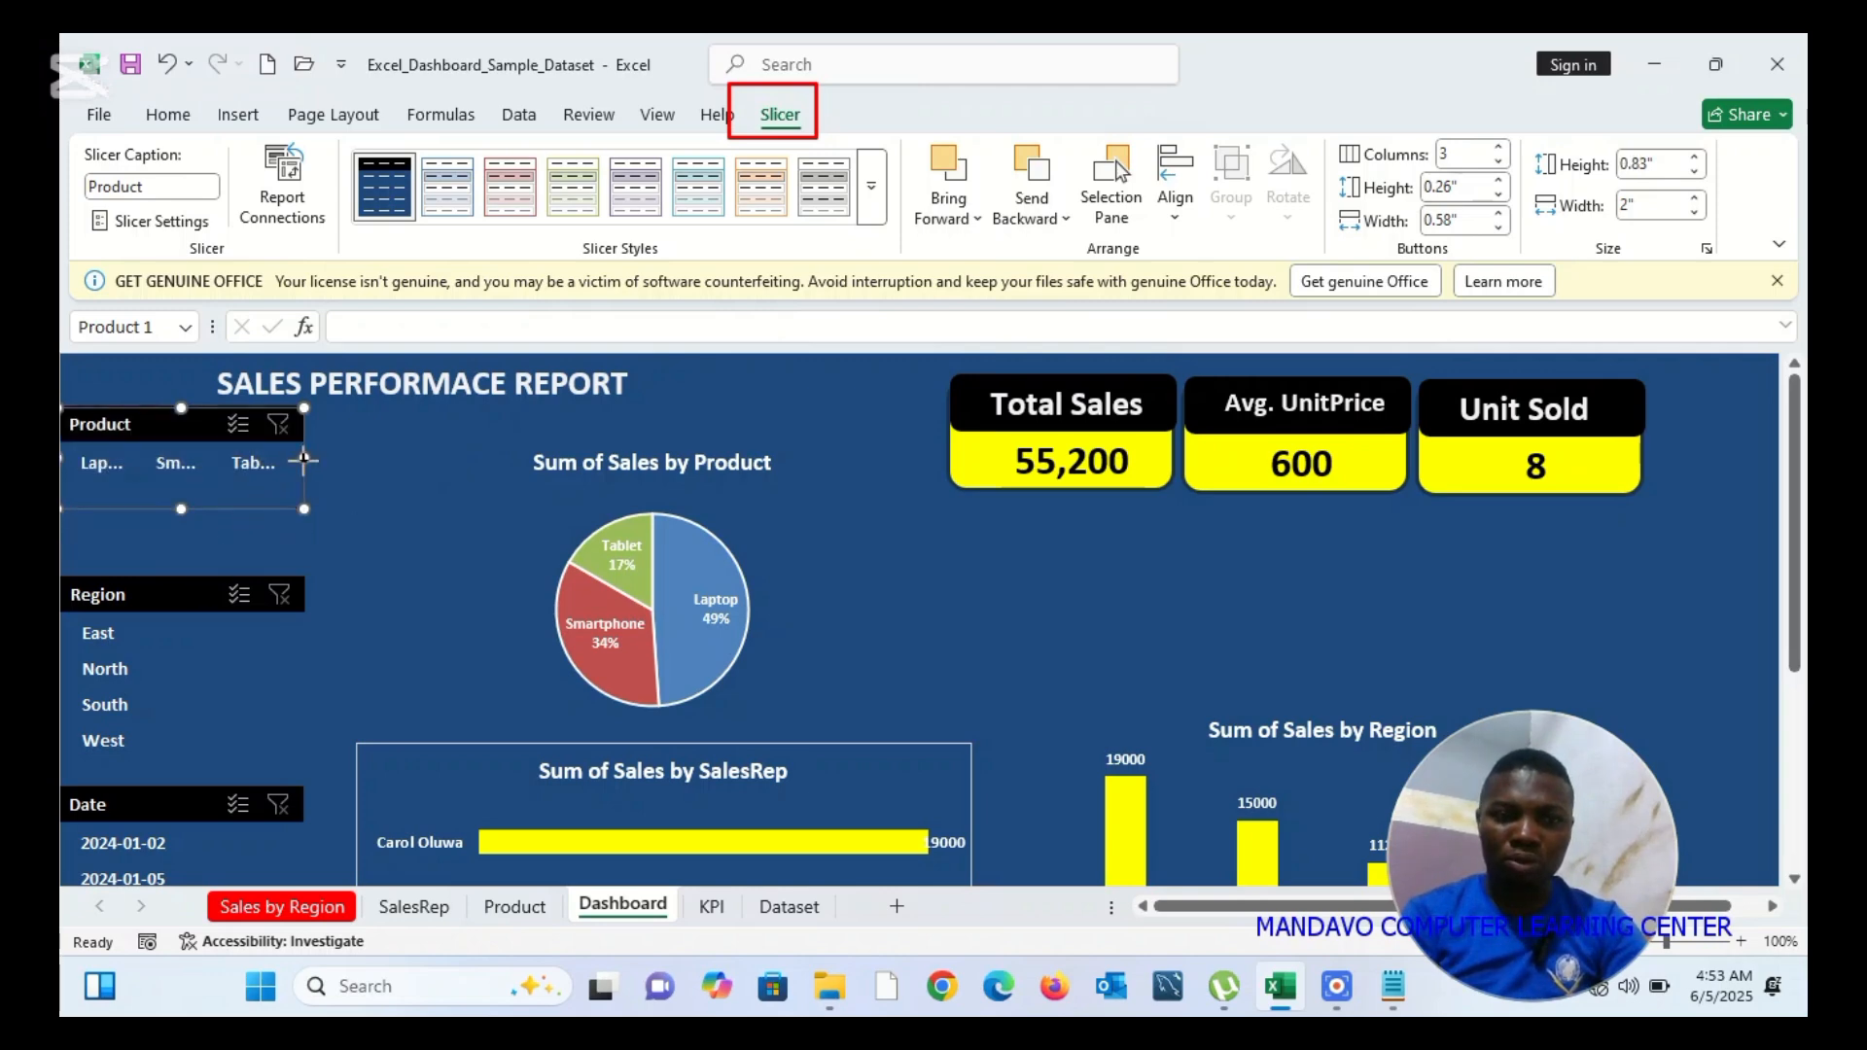
{"action": "left_click_drag", "start_coordinate": [304, 461], "coordinate": [476, 476]}
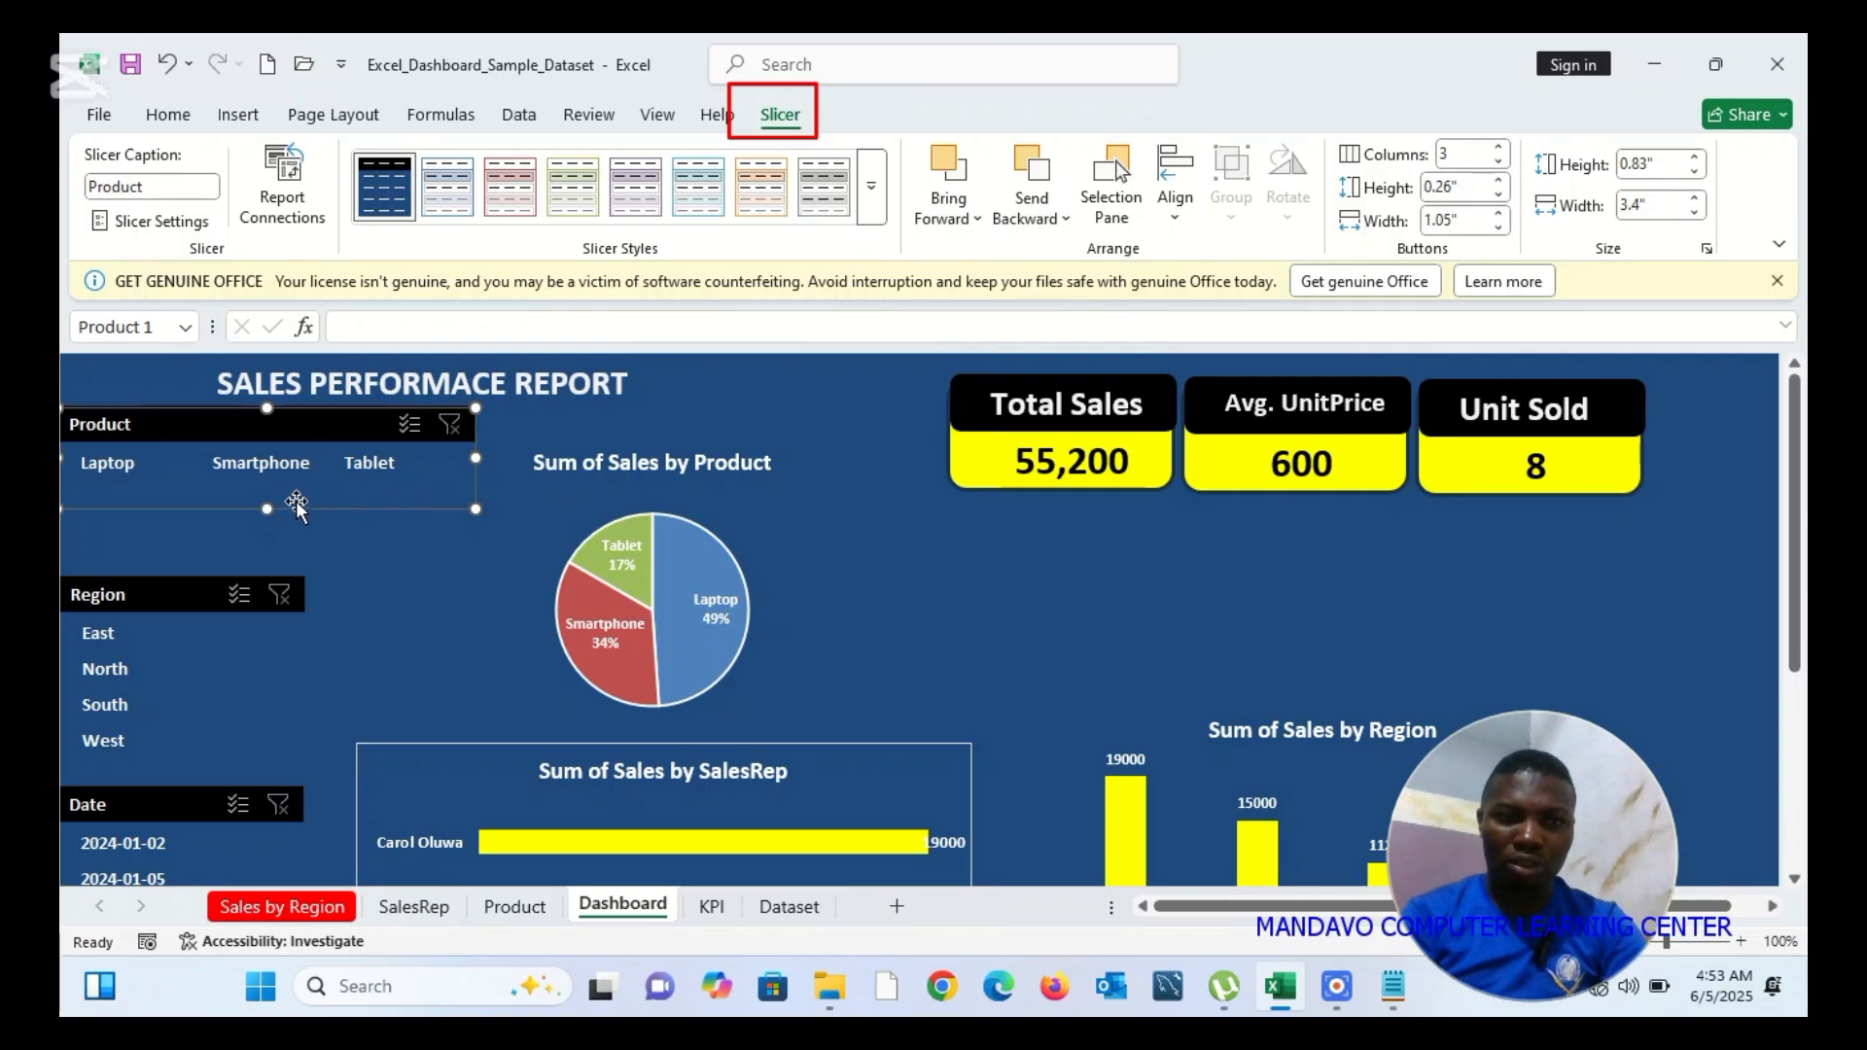
{"action": "left_click_drag", "start_coordinate": [270, 508], "coordinate": [306, 502]}
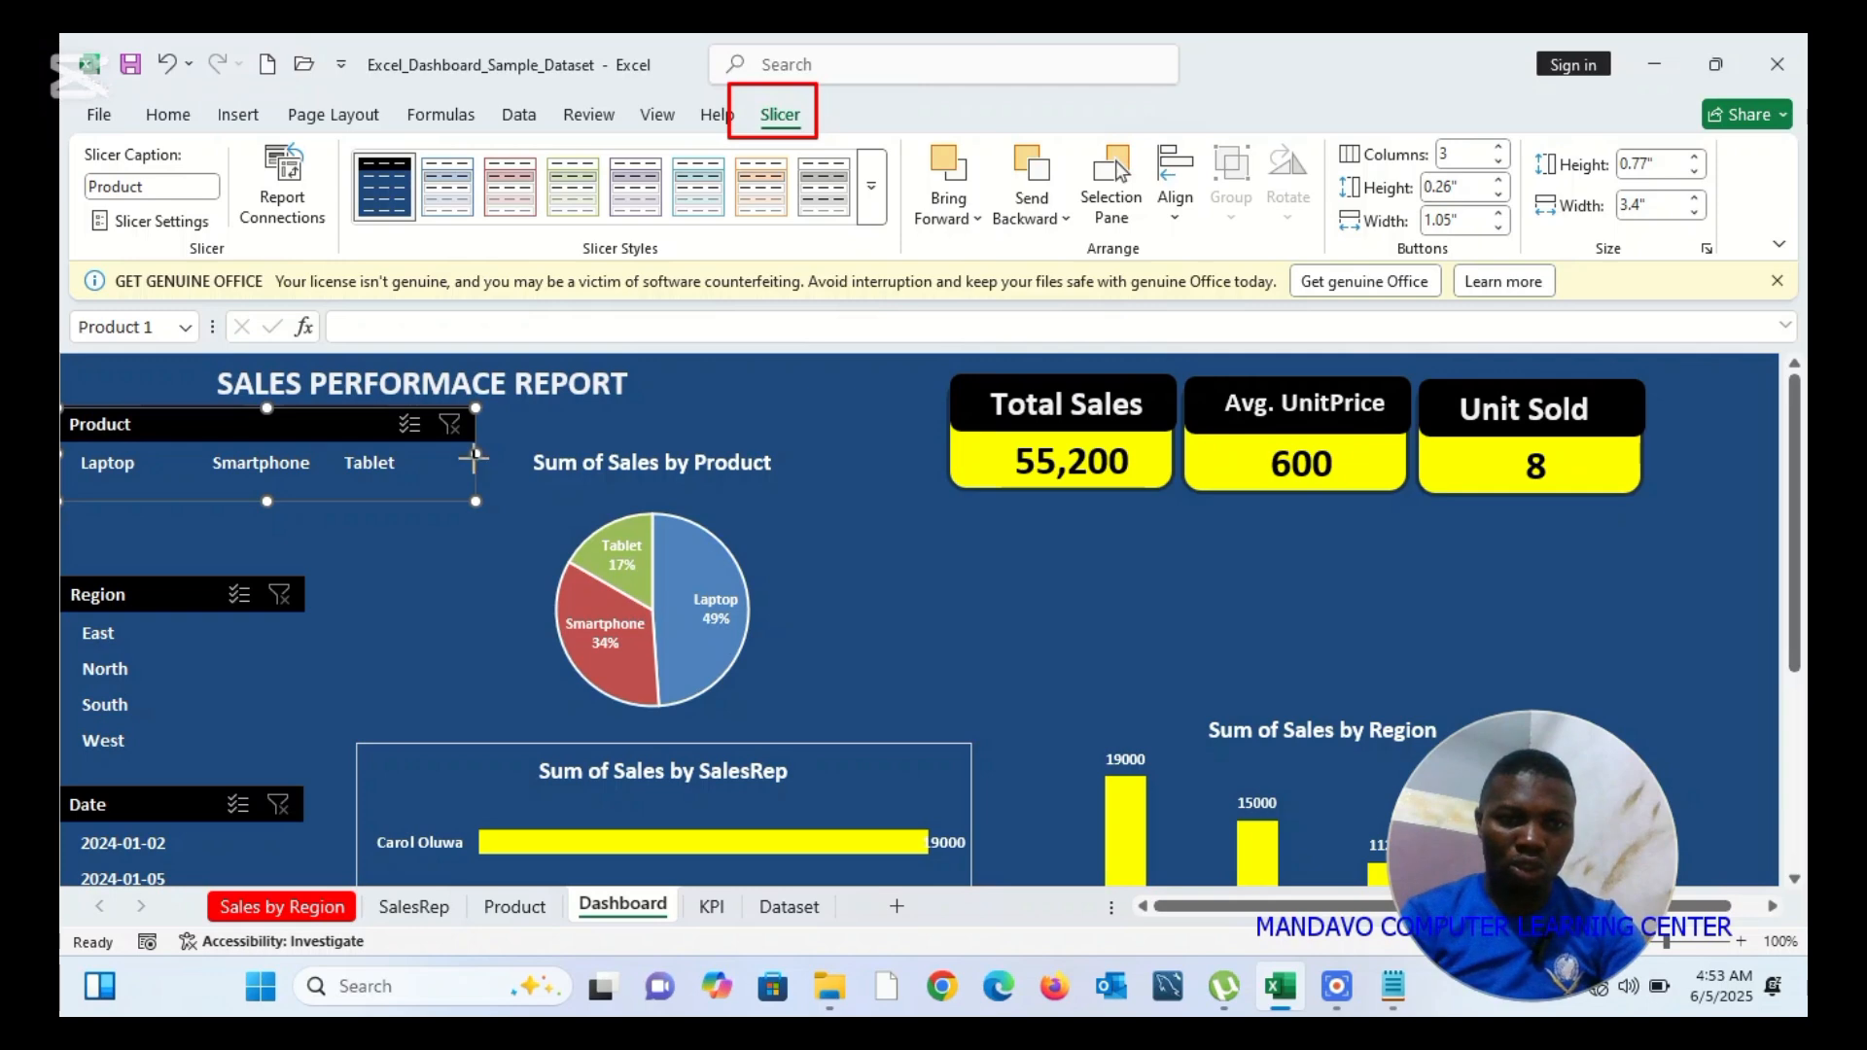
{"action": "left_click_drag", "start_coordinate": [473, 457], "coordinate": [488, 461]}
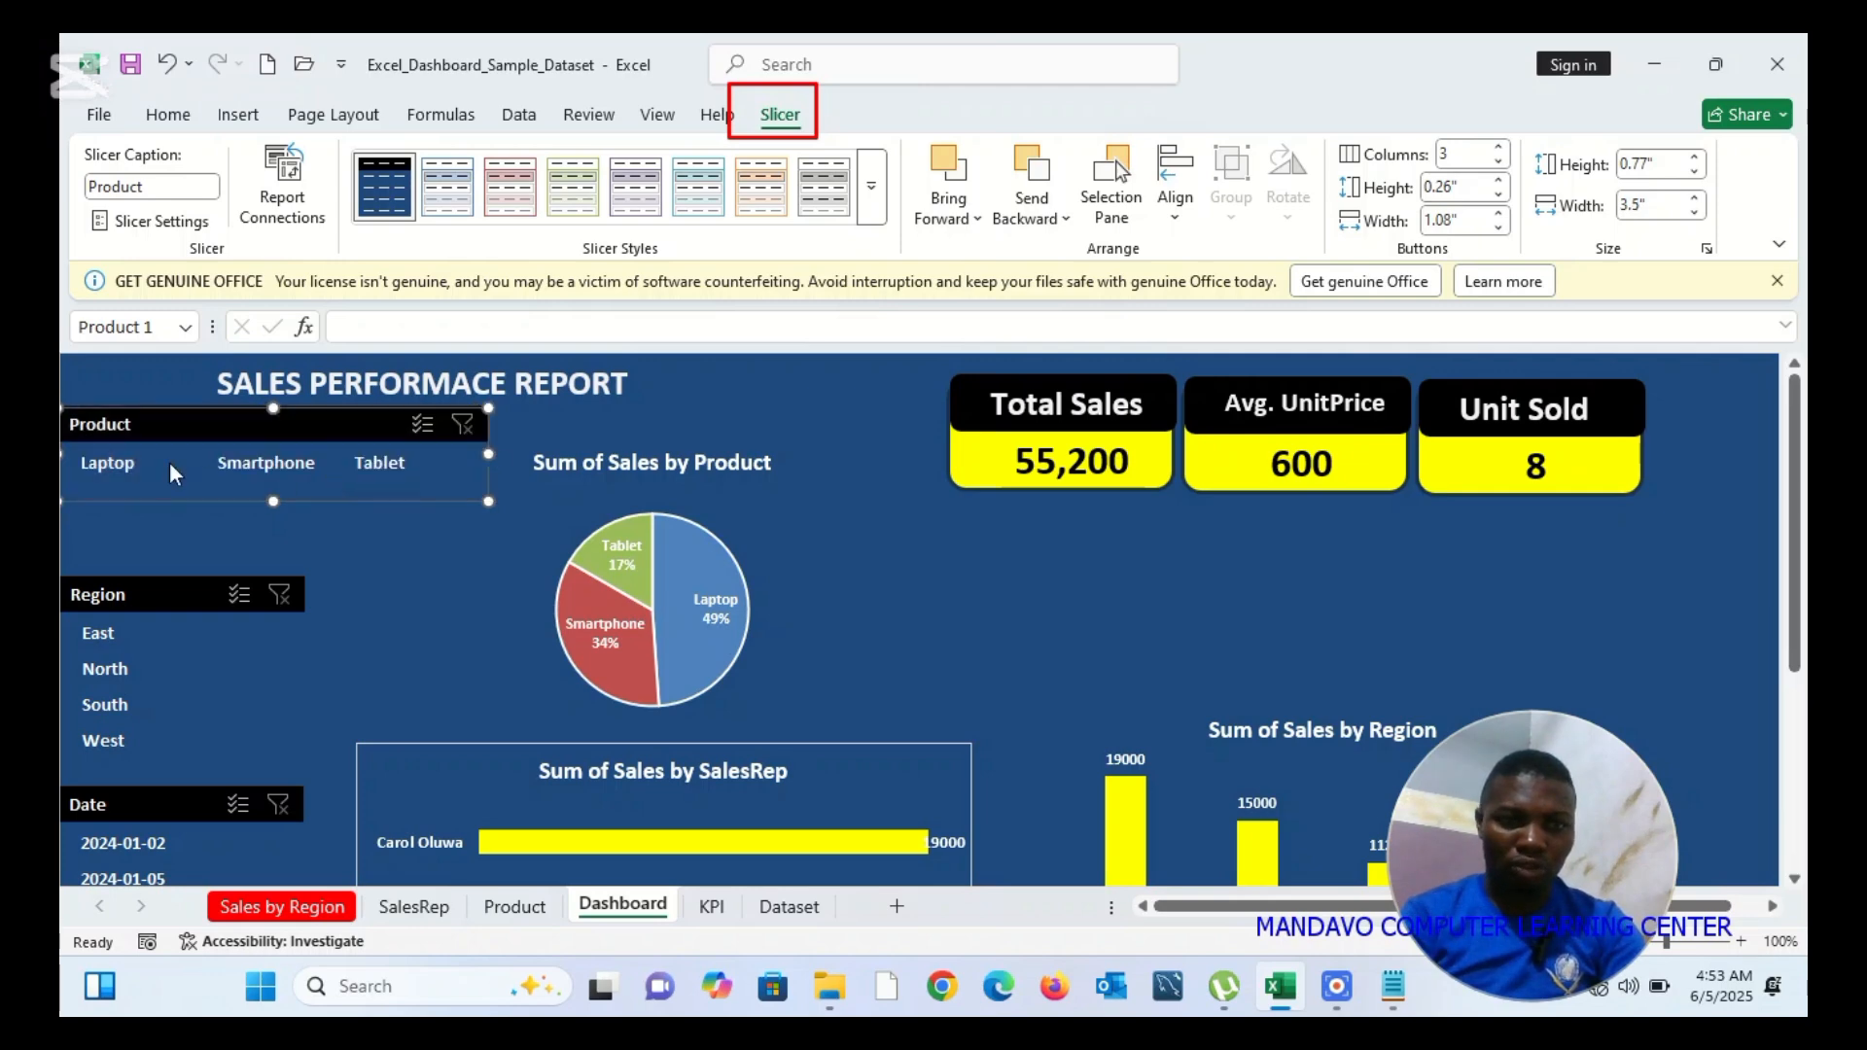
Test the Product slicer by filtering the dashboard to Laptop, Smartphone and Tablet in turn, and clear the filter
{"action": "left_click", "coordinate": [120, 462]}
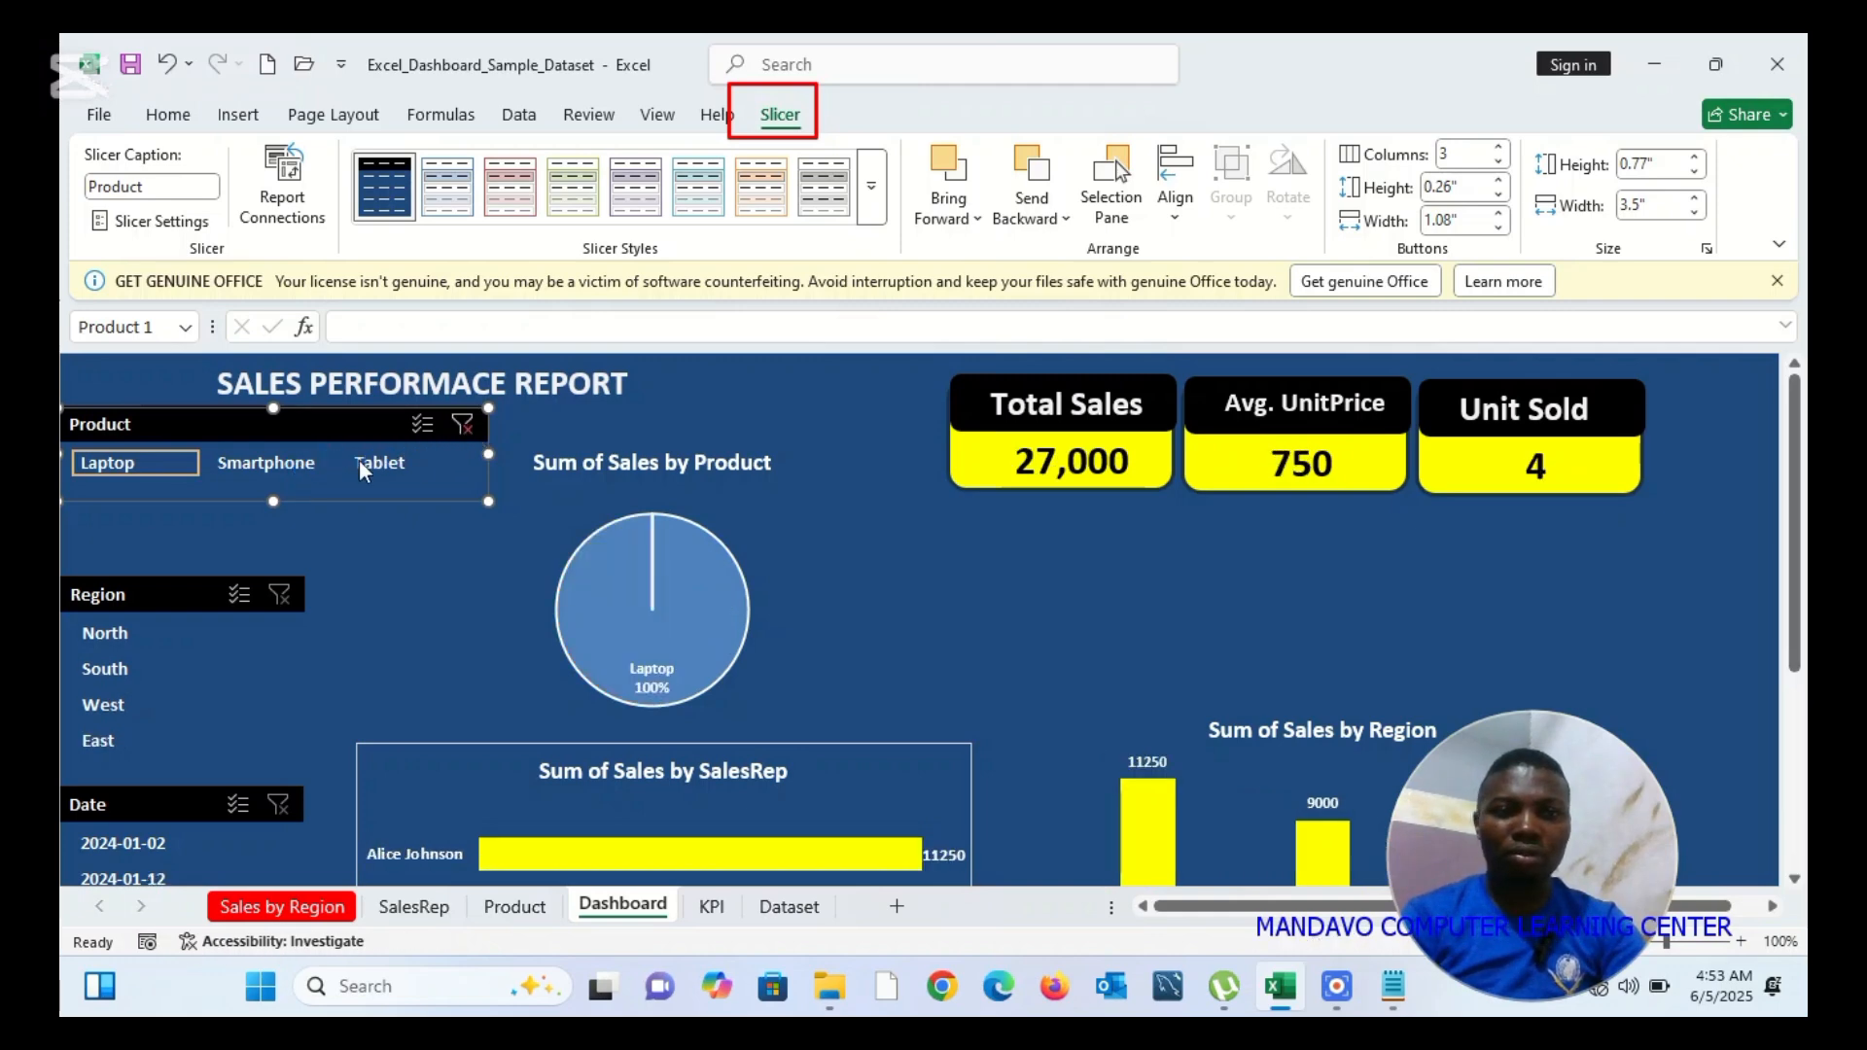
{"action": "left_click", "coordinate": [290, 461]}
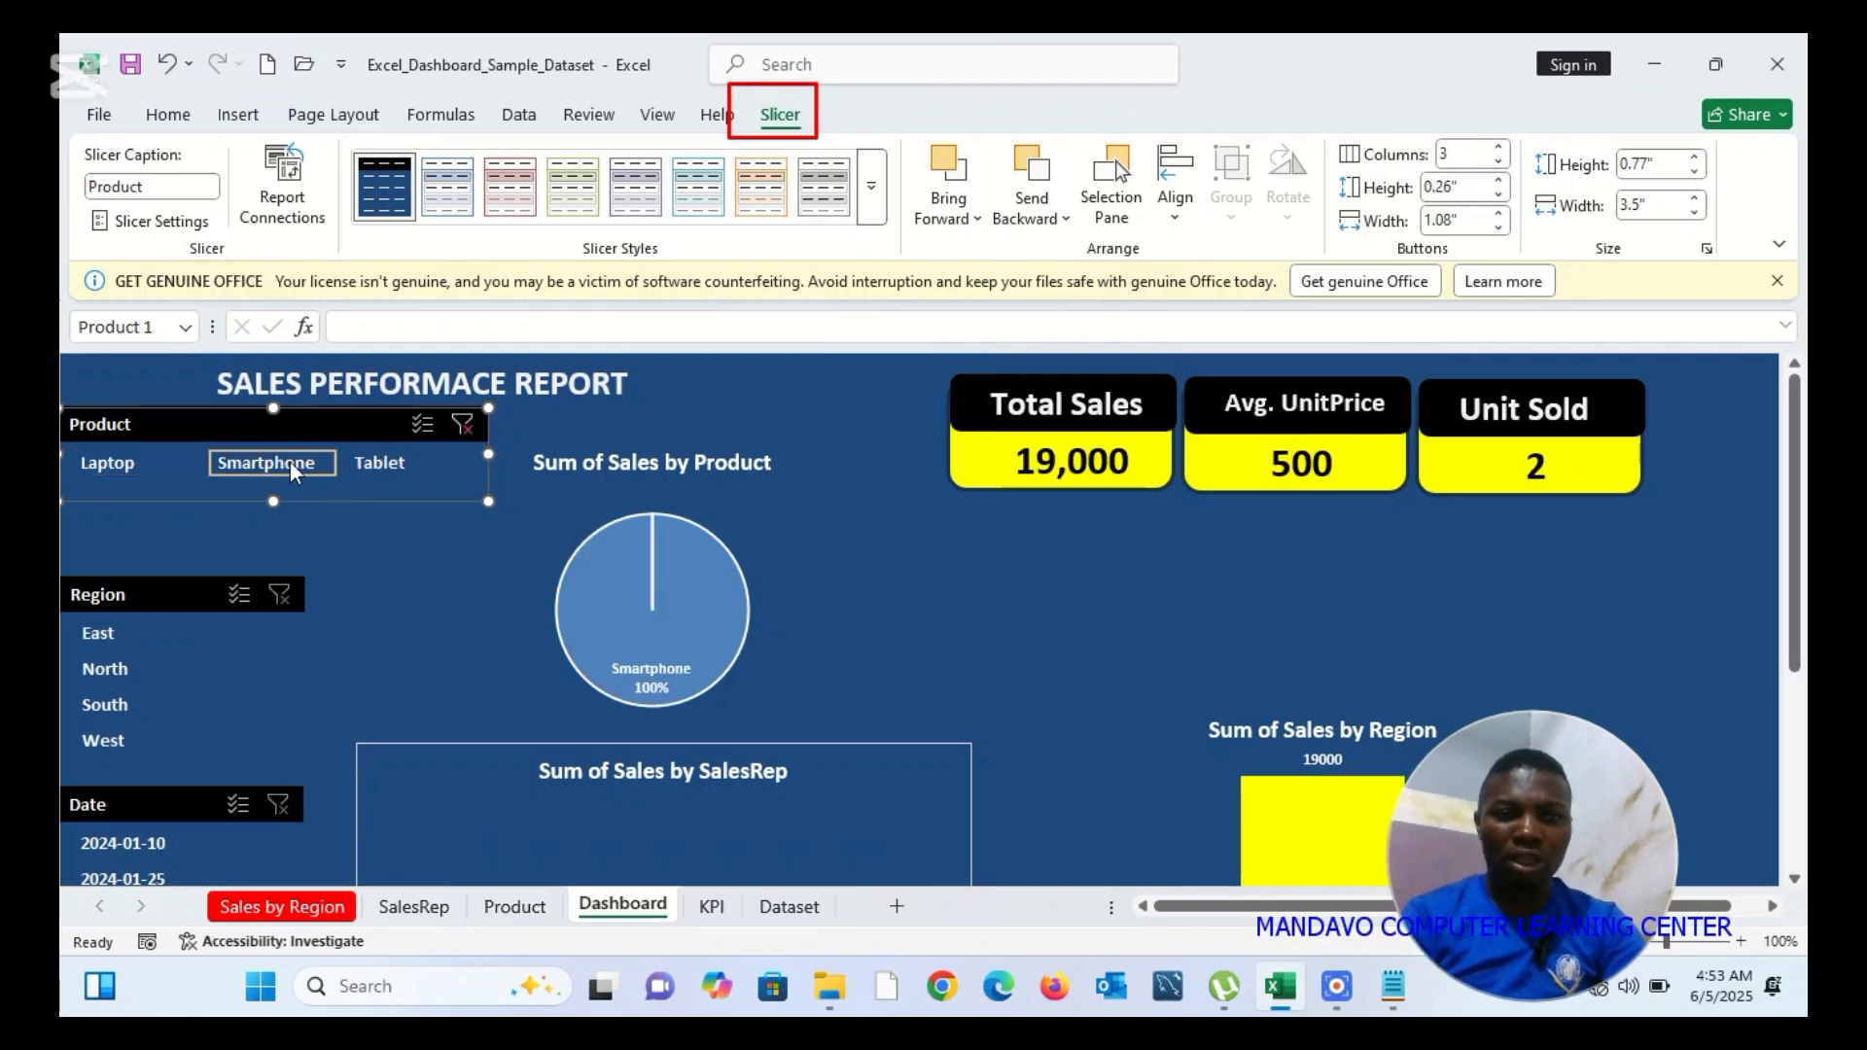
{"action": "left_click", "coordinate": [381, 465]}
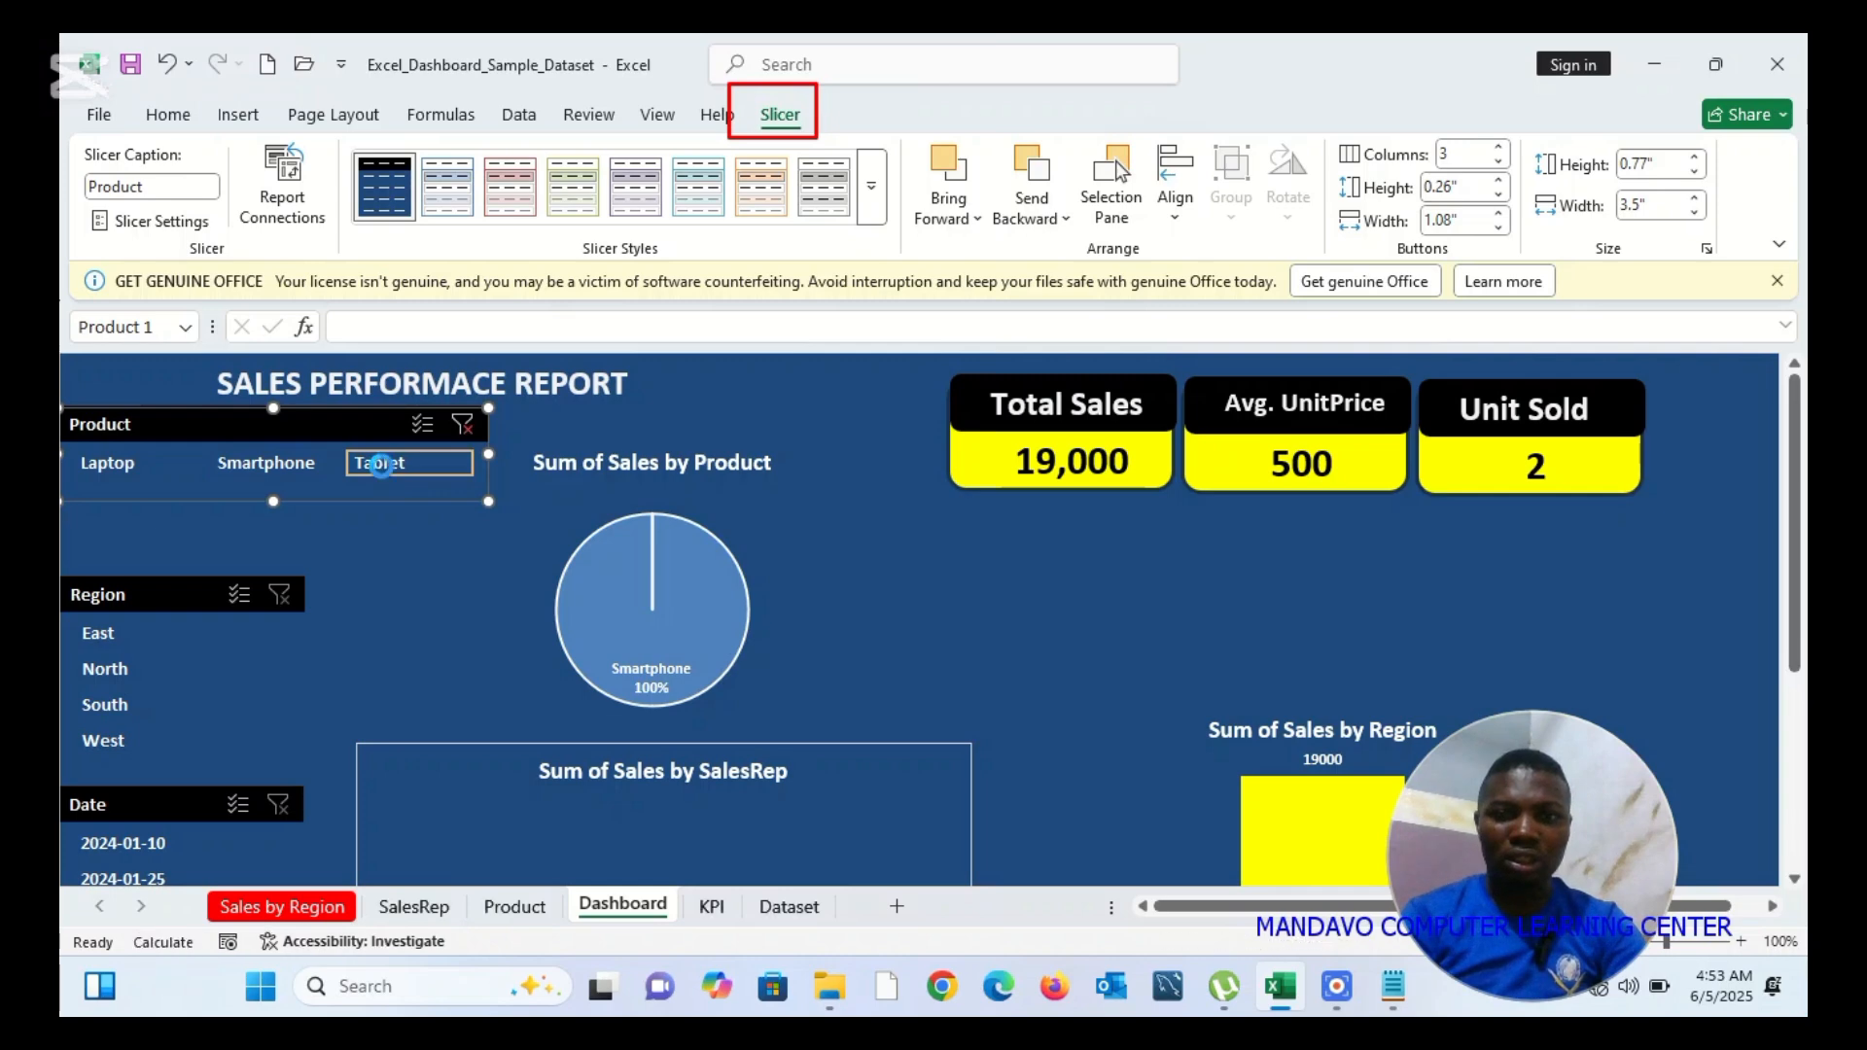
{"action": "left_click", "coordinate": [461, 426]}
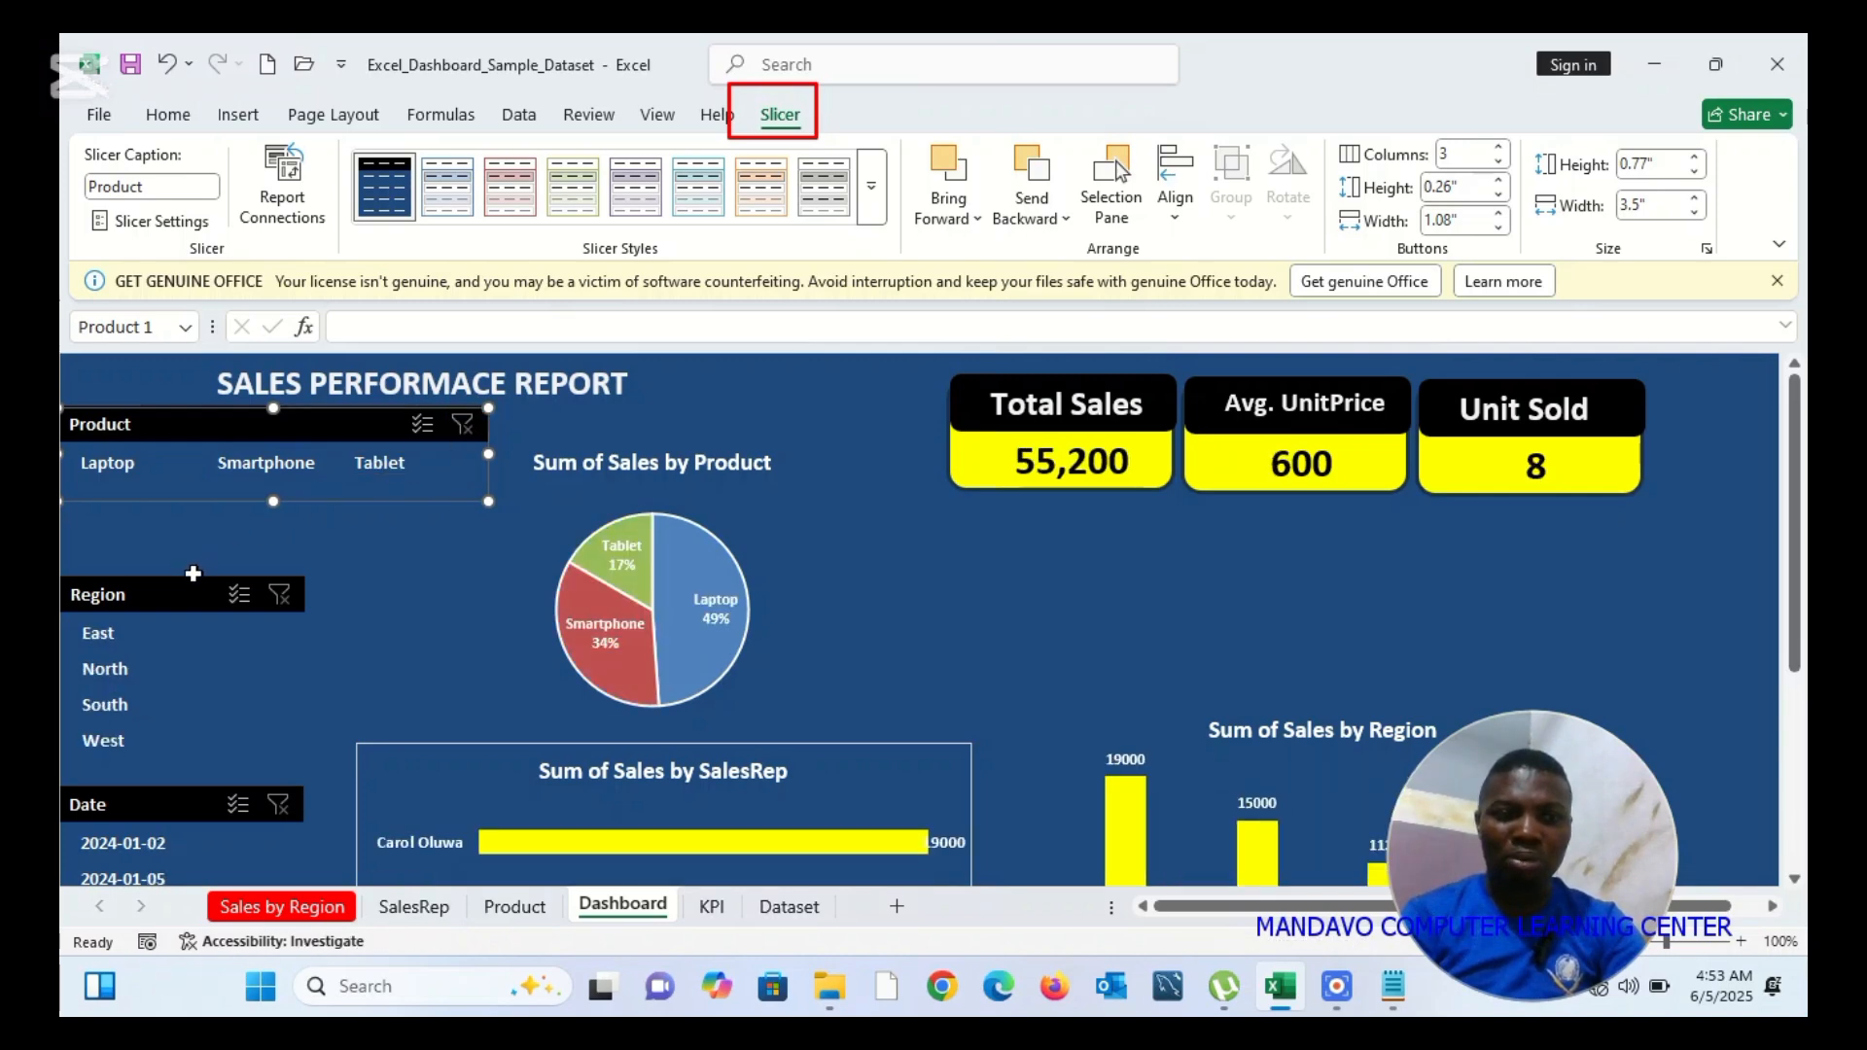
Move the Region slicer up to just below the Product slicer and arrange its buttons in 4 columns
{"action": "left_click_drag", "start_coordinate": [162, 585], "coordinate": [166, 520]}
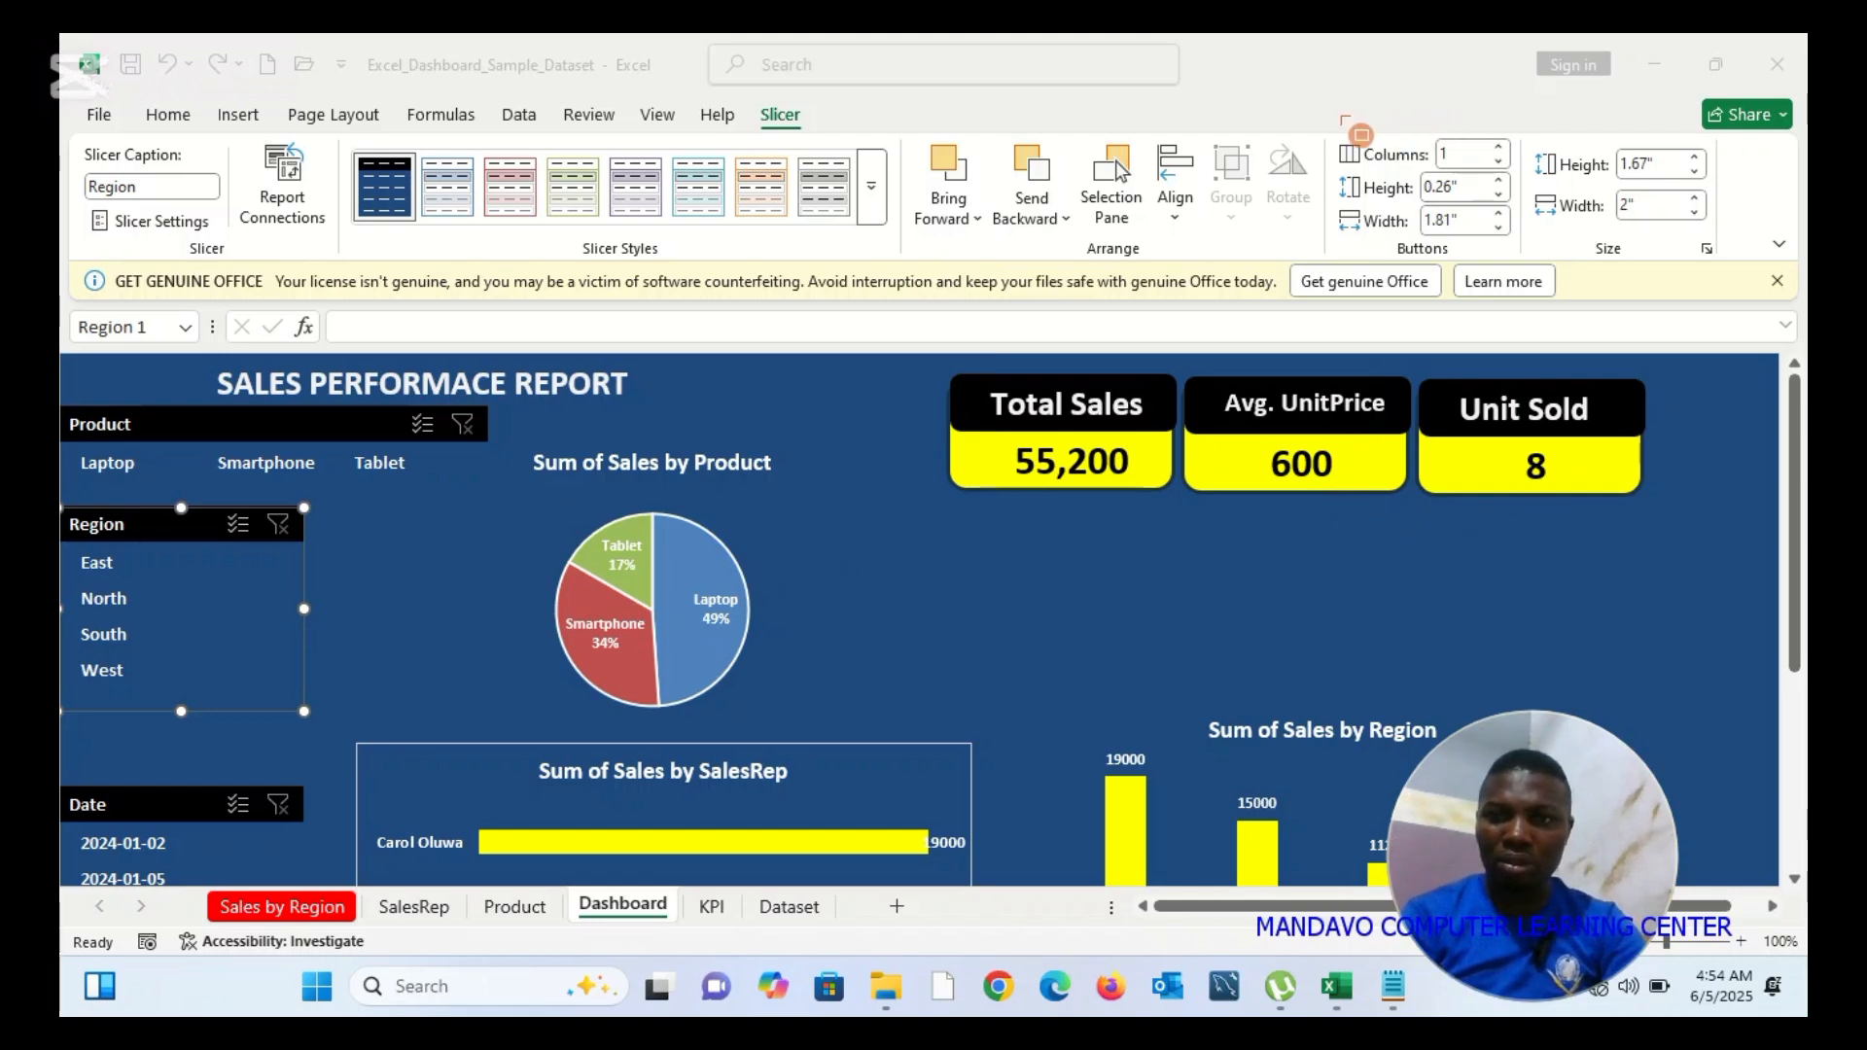
{"action": "left_click_drag", "start_coordinate": [1341, 141], "coordinate": [1554, 188]}
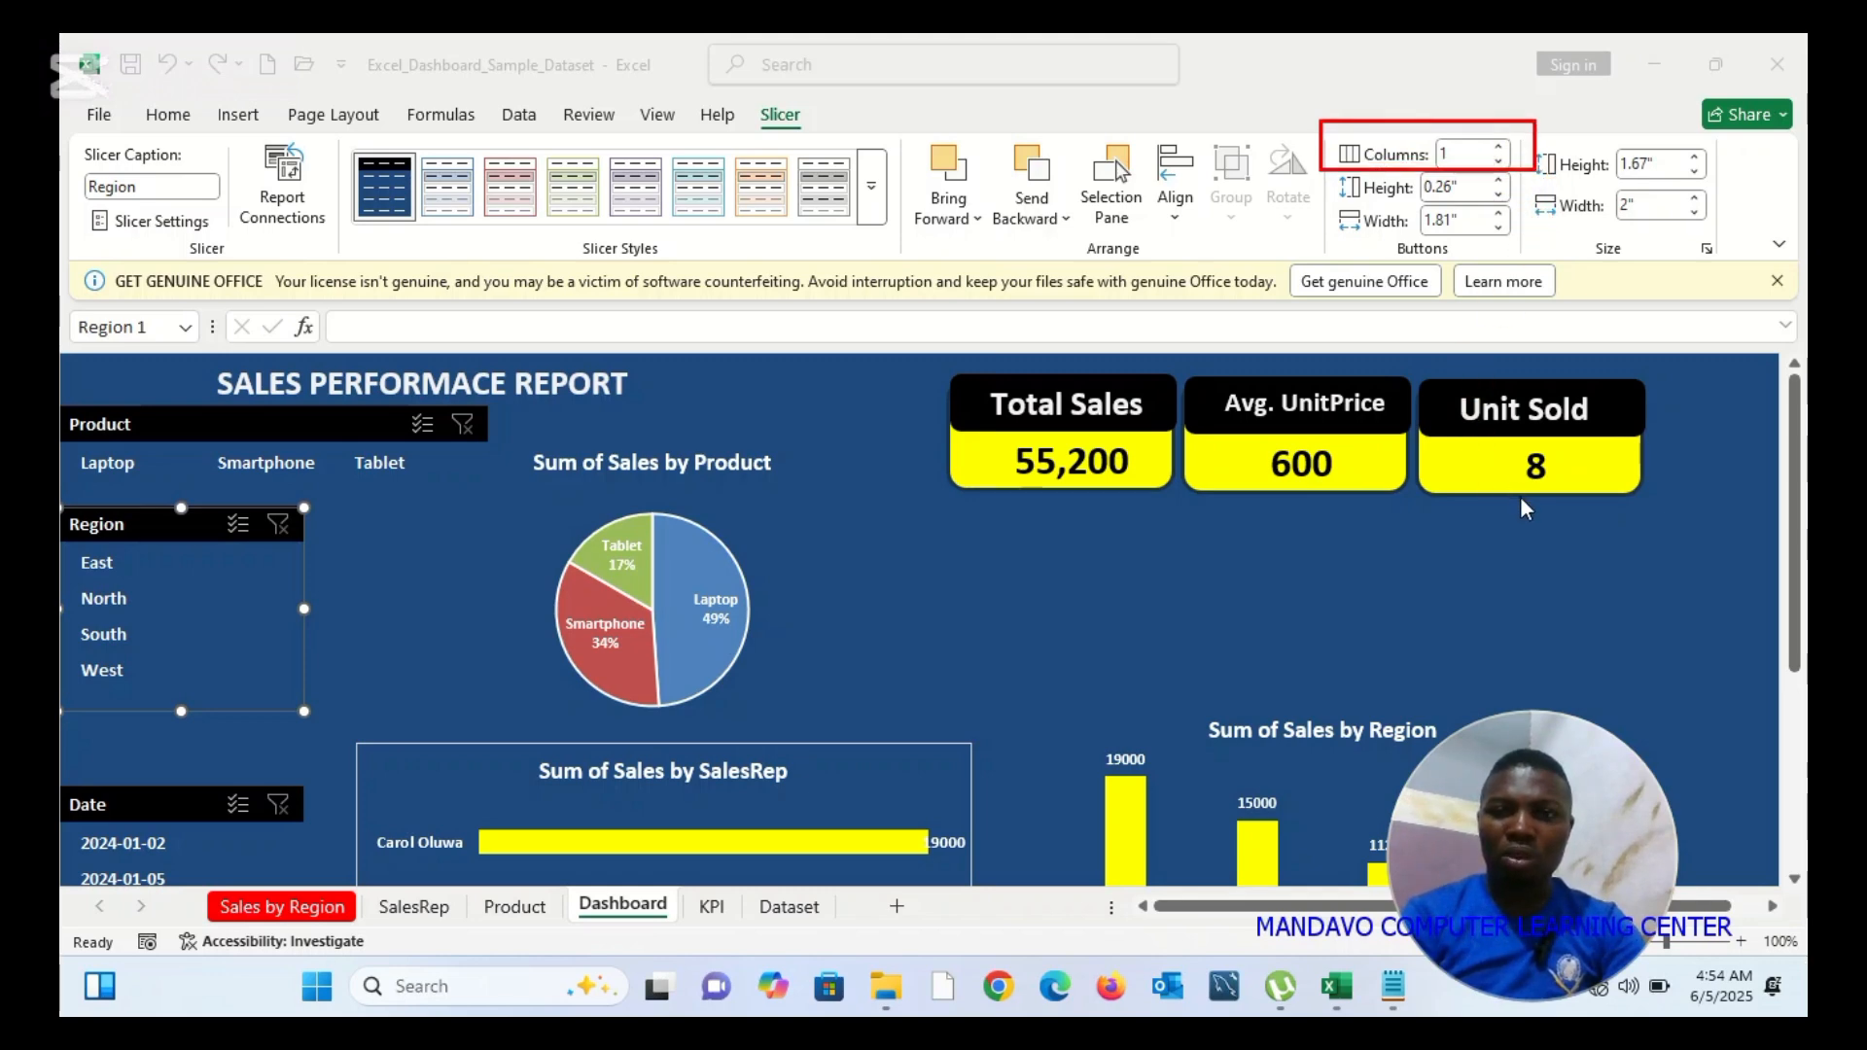
{"action": "left_click", "coordinate": [1504, 153]}
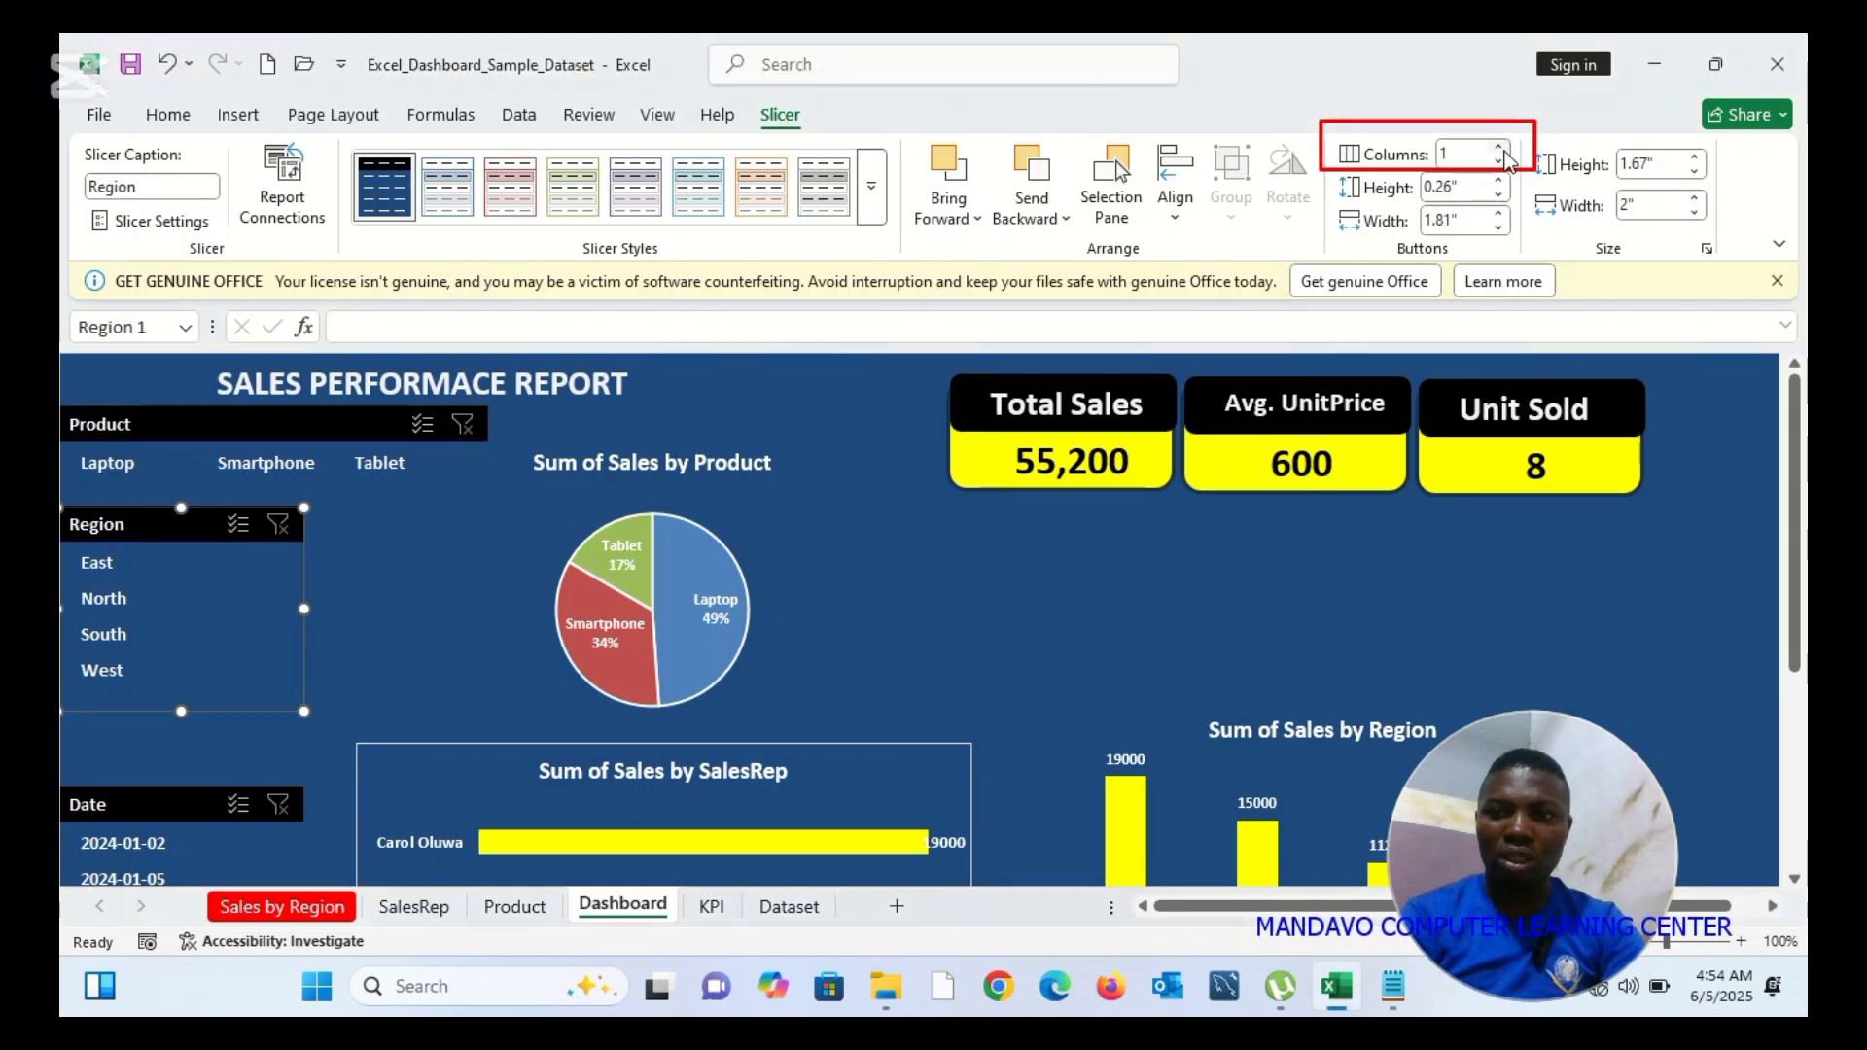
{"action": "left_click", "coordinate": [1503, 147]}
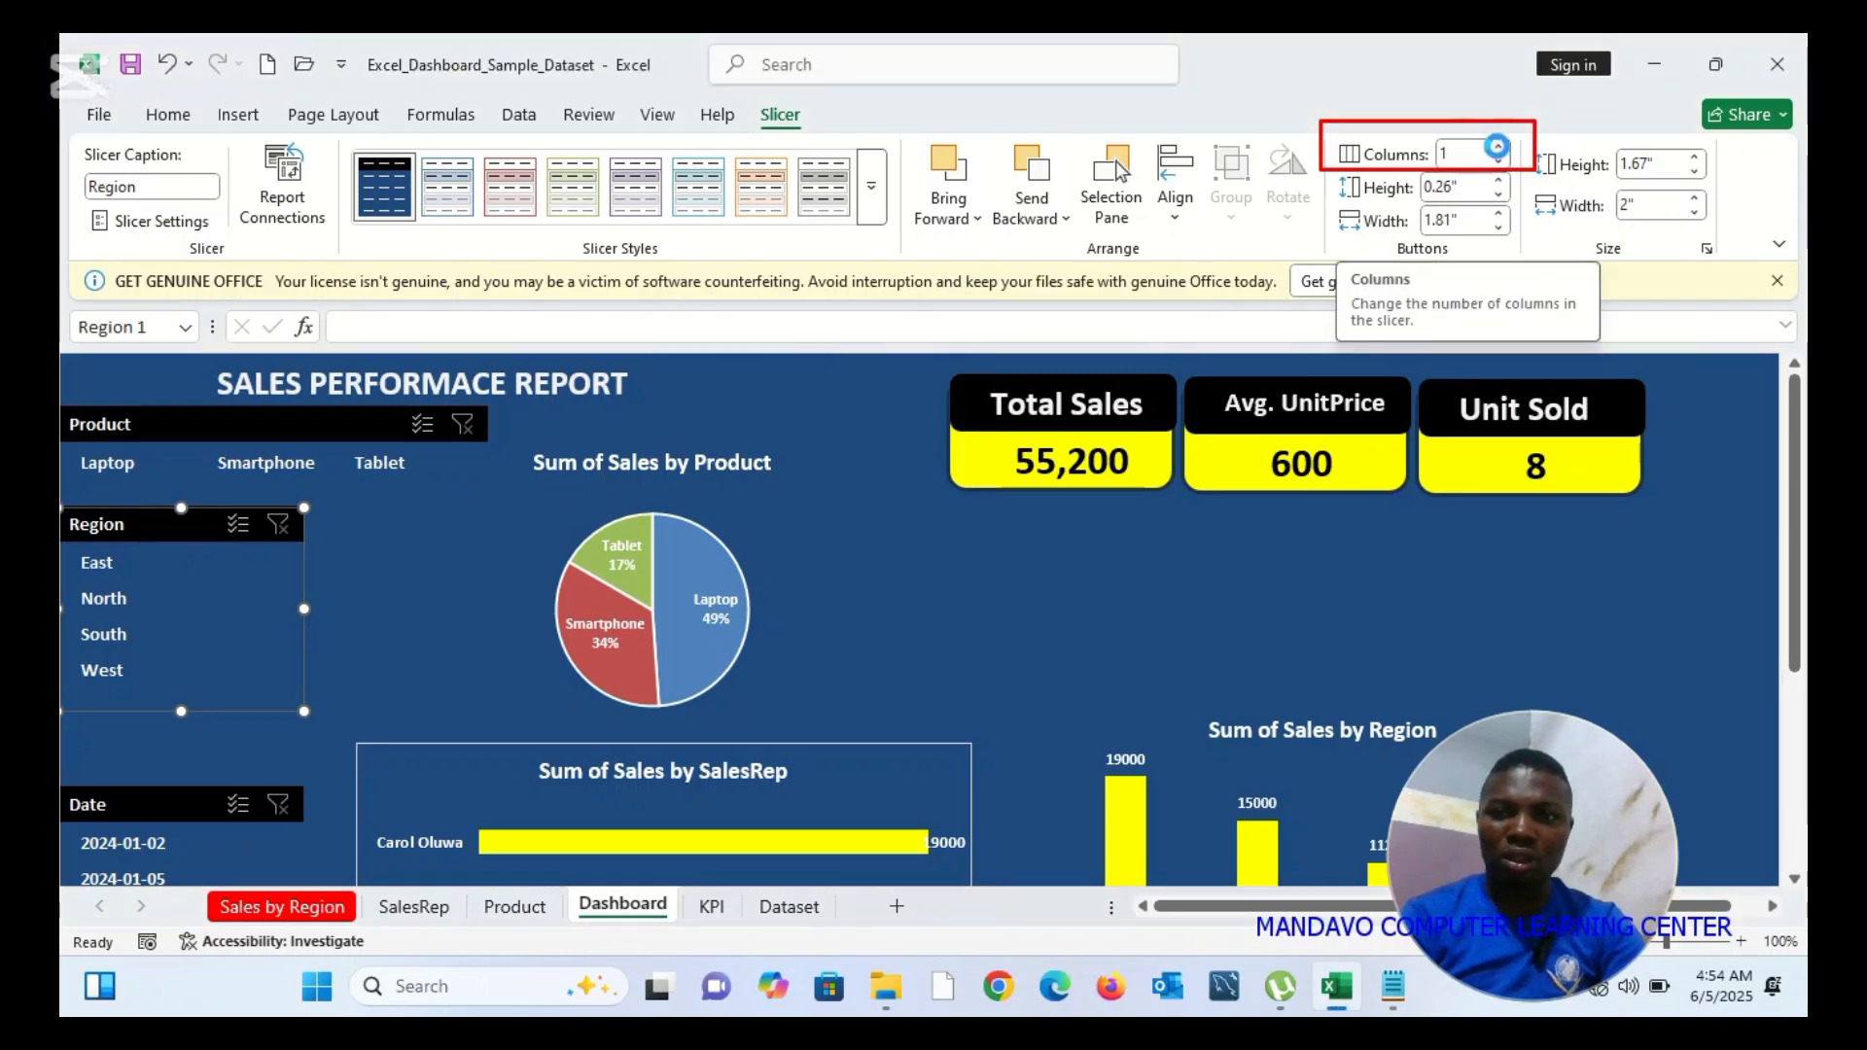
{"action": "left_click", "coordinate": [1504, 148]}
{"action": "left_click", "coordinate": [1503, 148]}
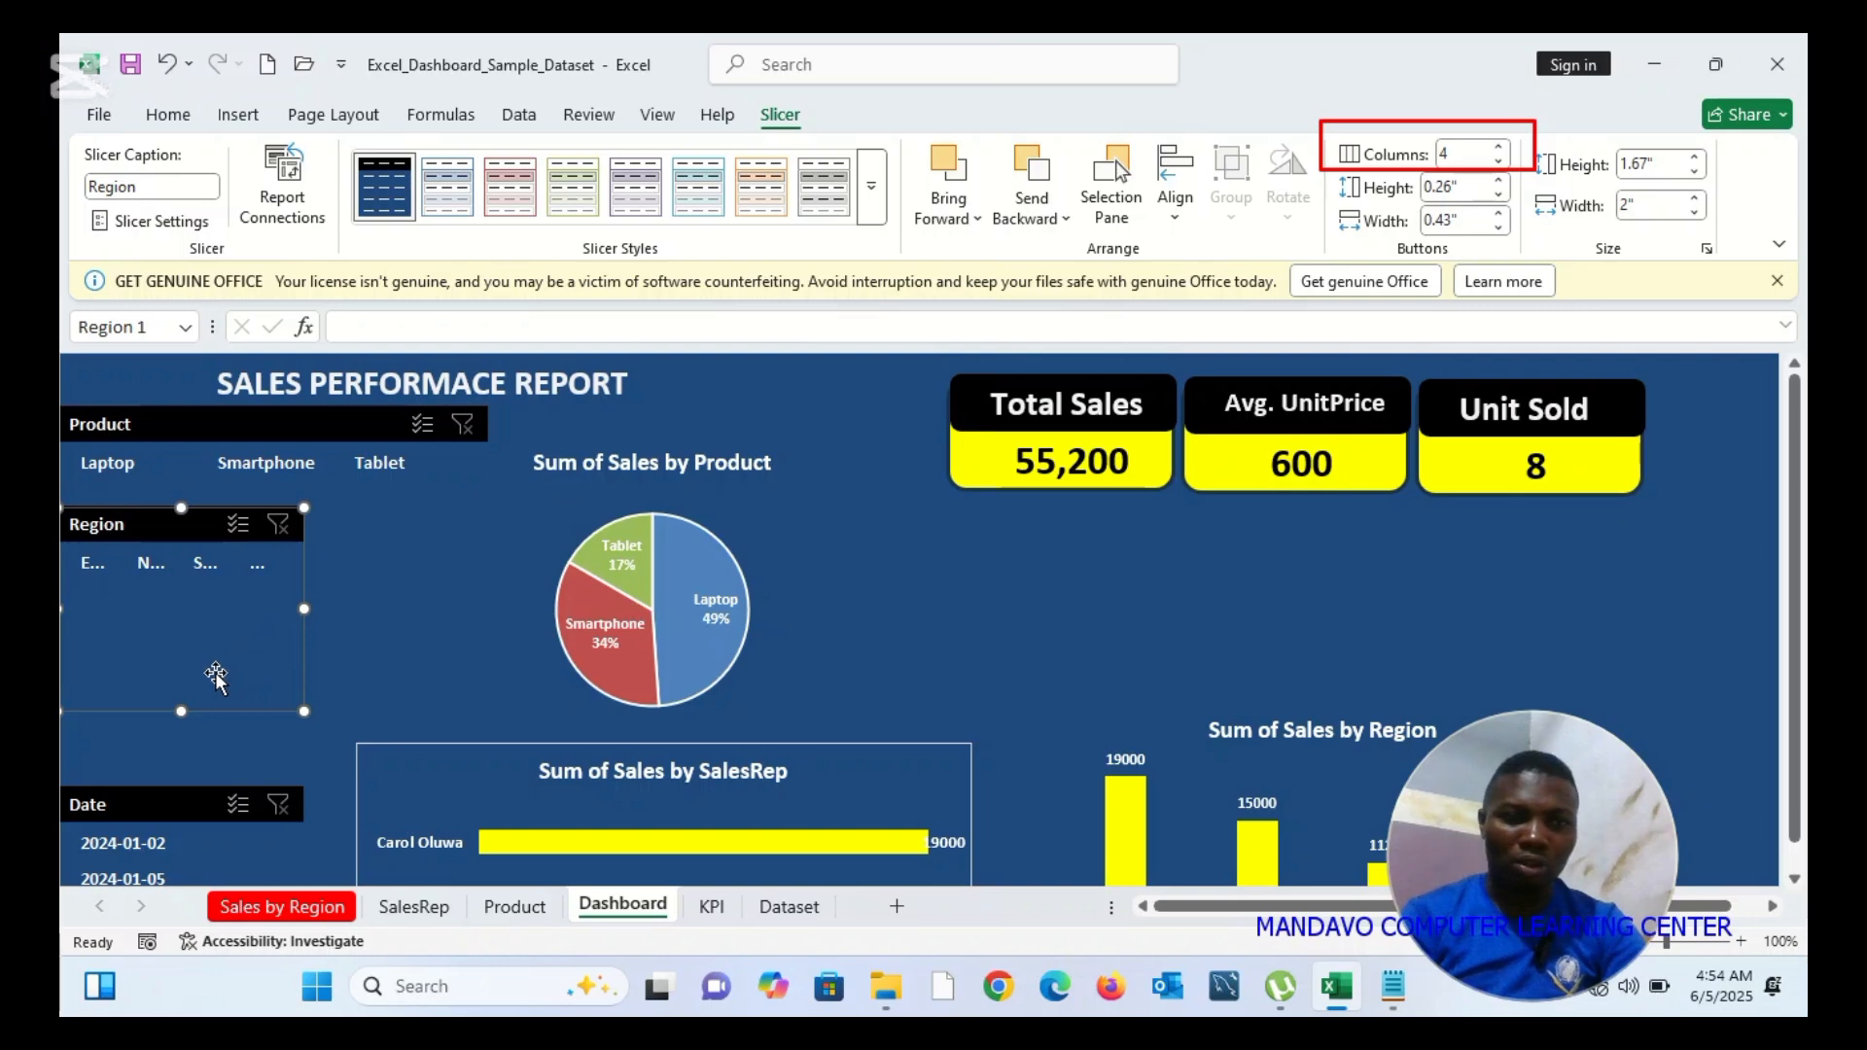
Resize the Region slicer to about 0.92" high and 3.47" wide so its four regions fit in one row
{"action": "left_click_drag", "start_coordinate": [180, 713], "coordinate": [180, 619]}
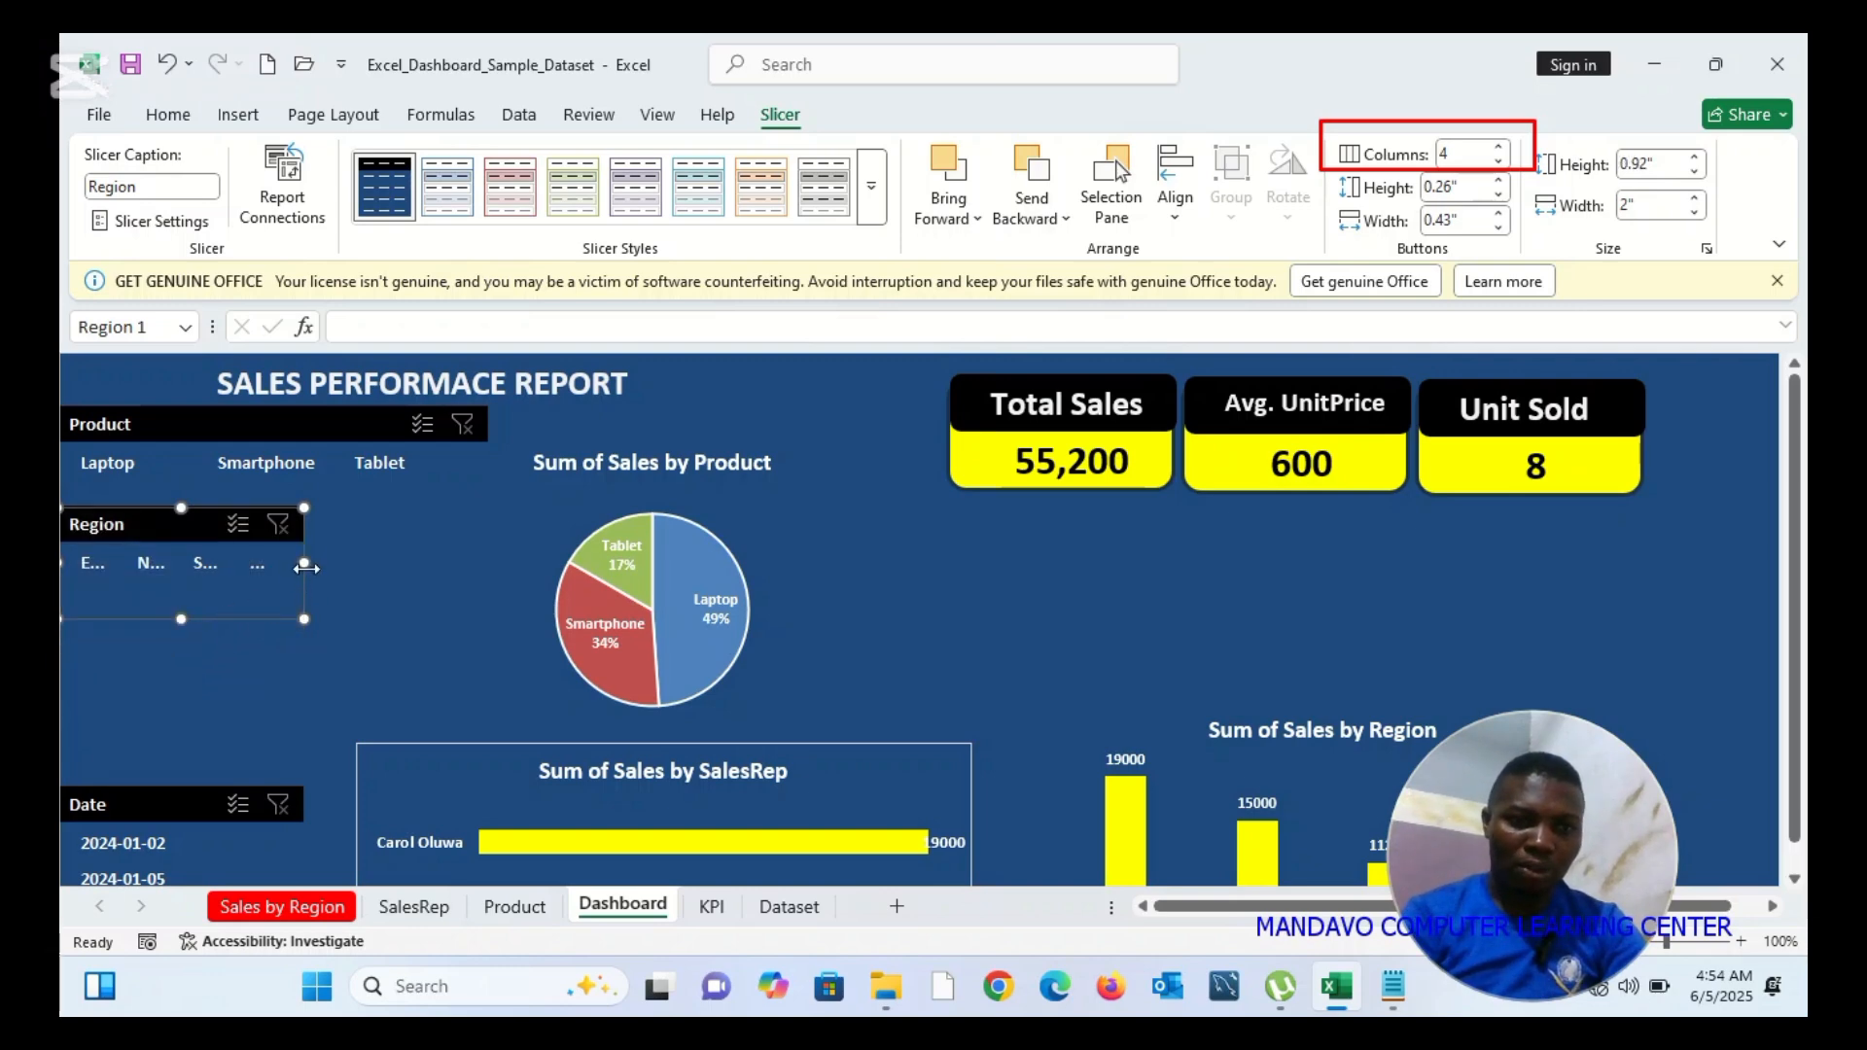
{"action": "left_click_drag", "start_coordinate": [304, 566], "coordinate": [483, 564]}
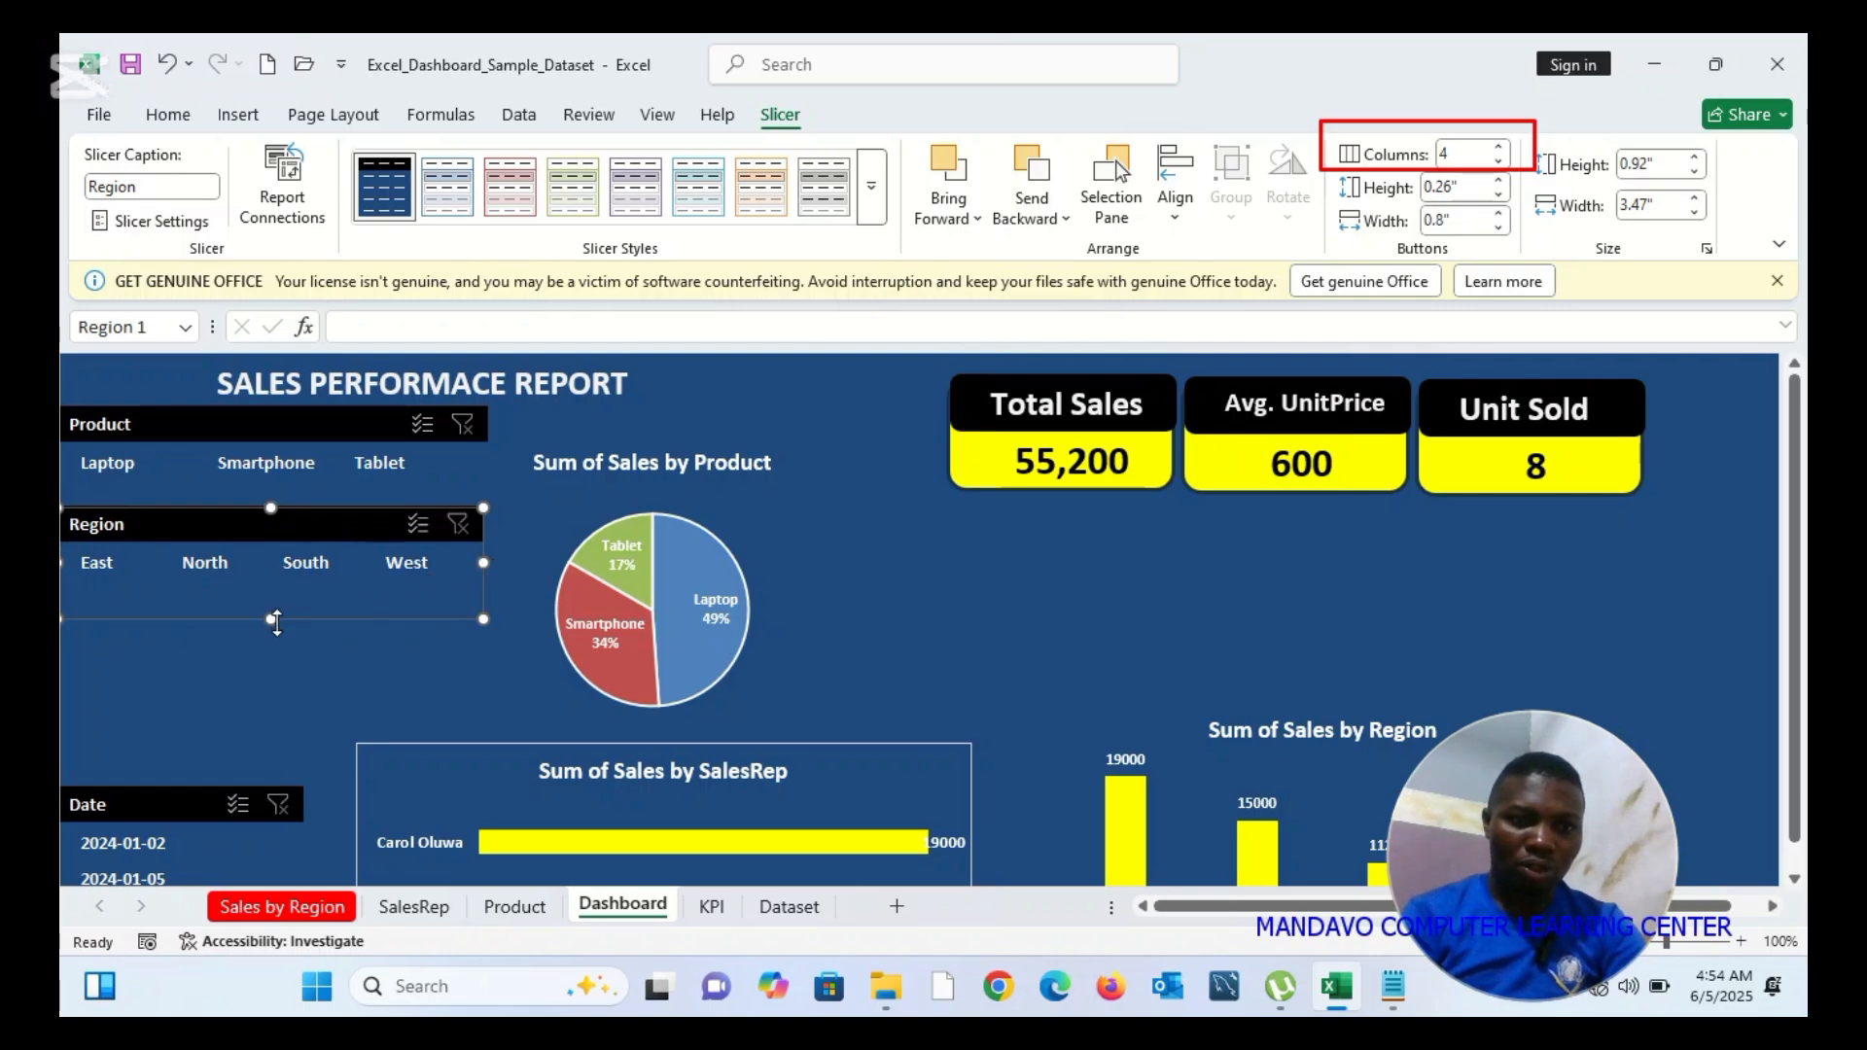
{"action": "left_click_drag", "start_coordinate": [276, 623], "coordinate": [297, 624]}
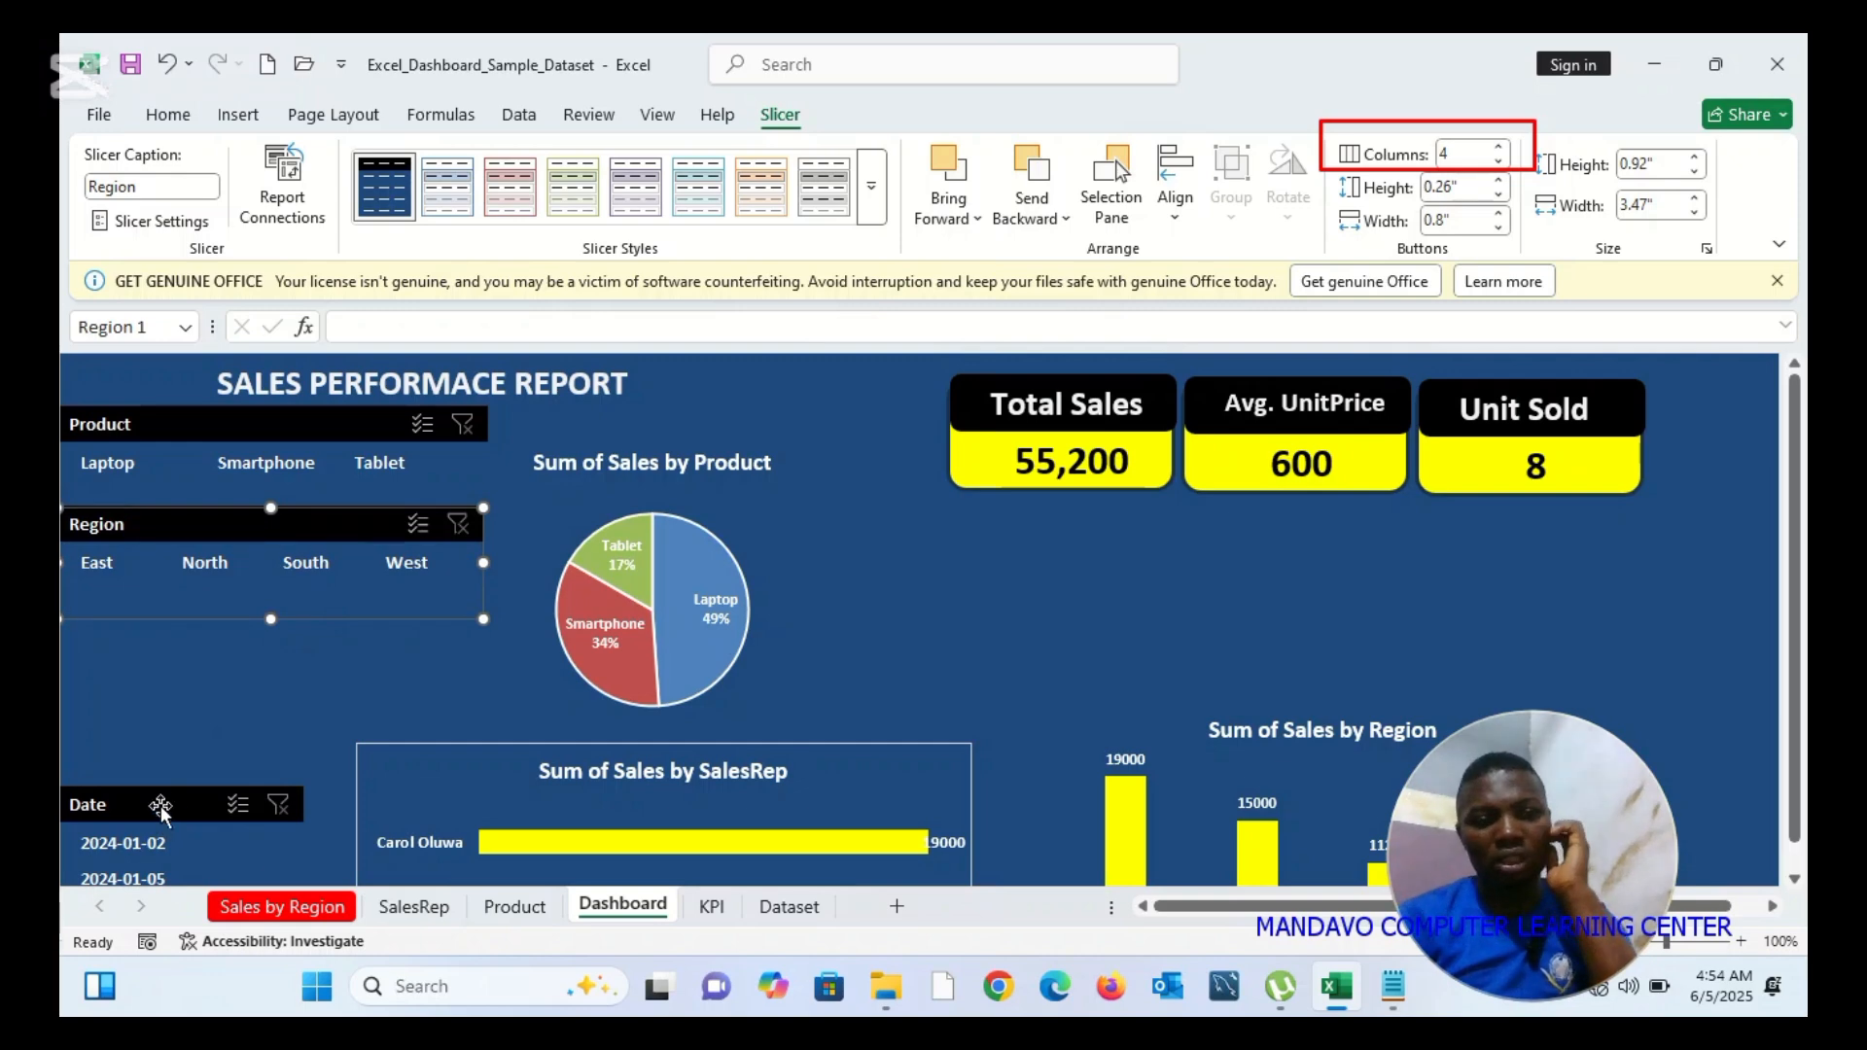
Move the Date slicer up below the Region slicer and arrange its buttons in 3 columns
{"action": "left_click_drag", "start_coordinate": [165, 803], "coordinate": [153, 636]}
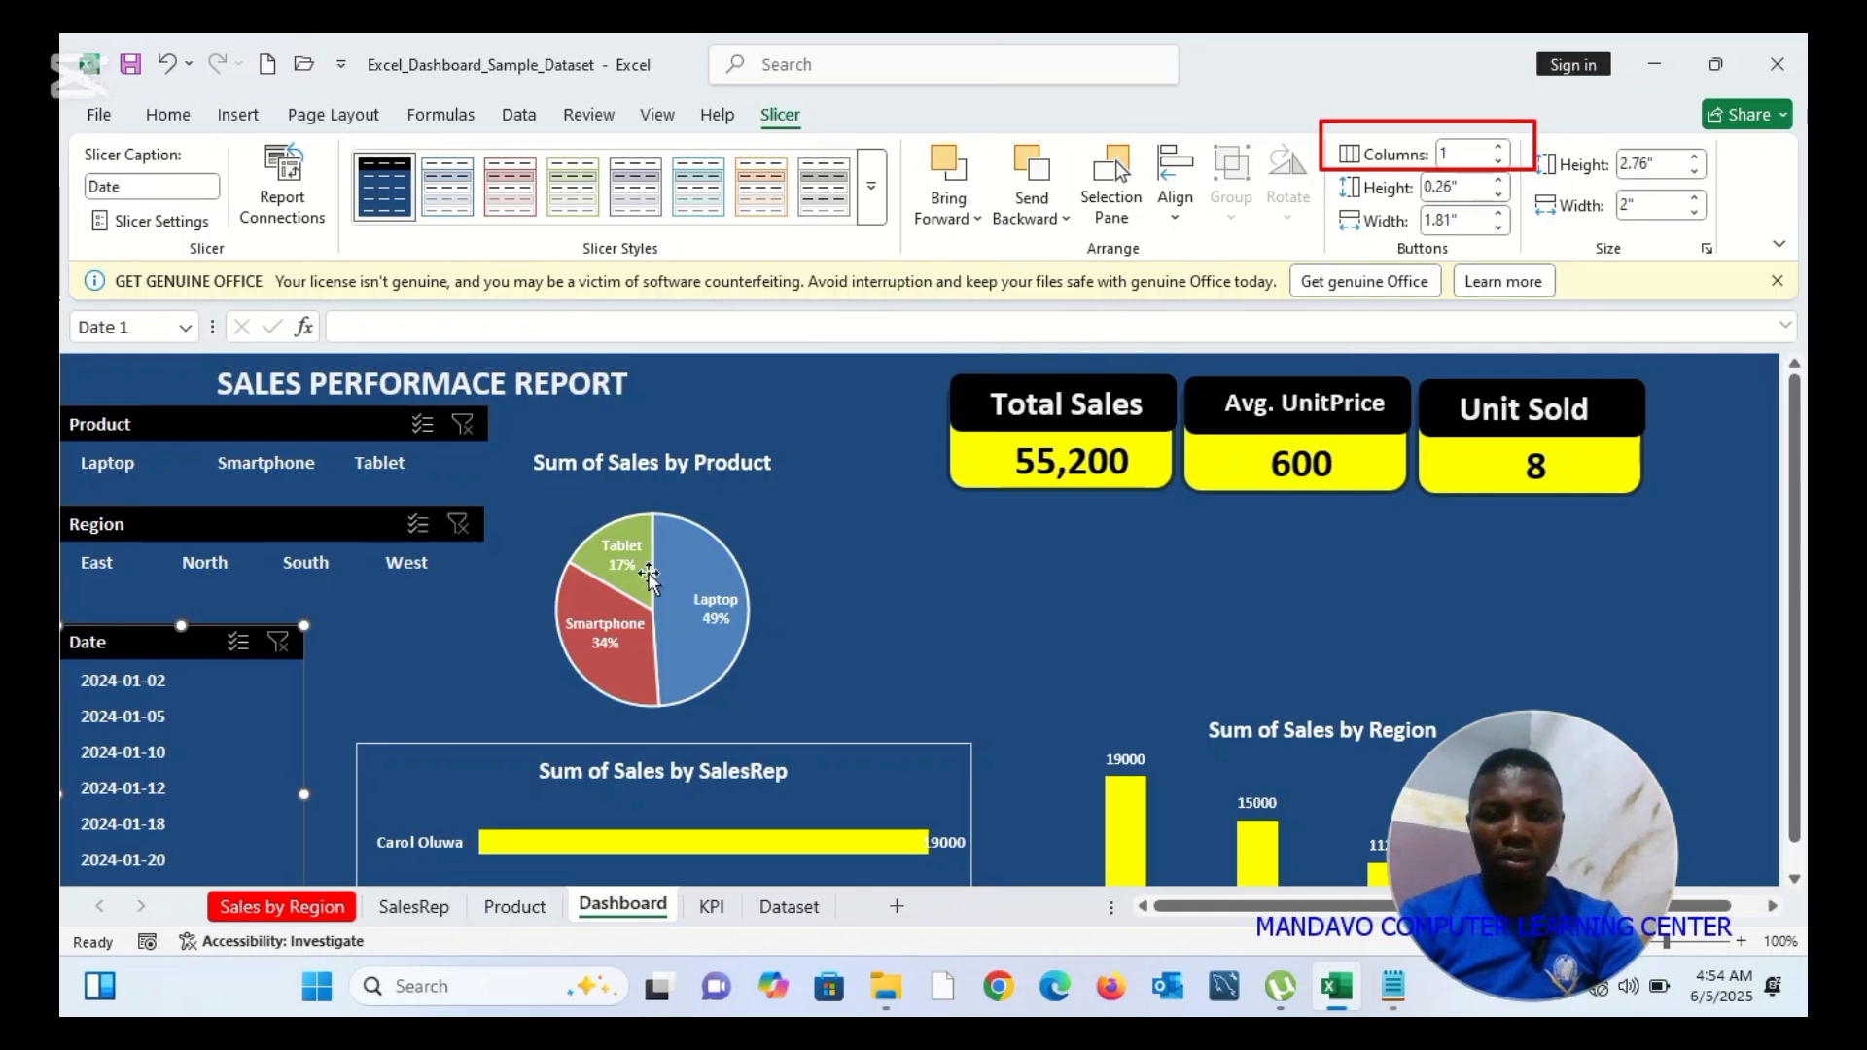
{"action": "left_click", "coordinate": [1501, 147]}
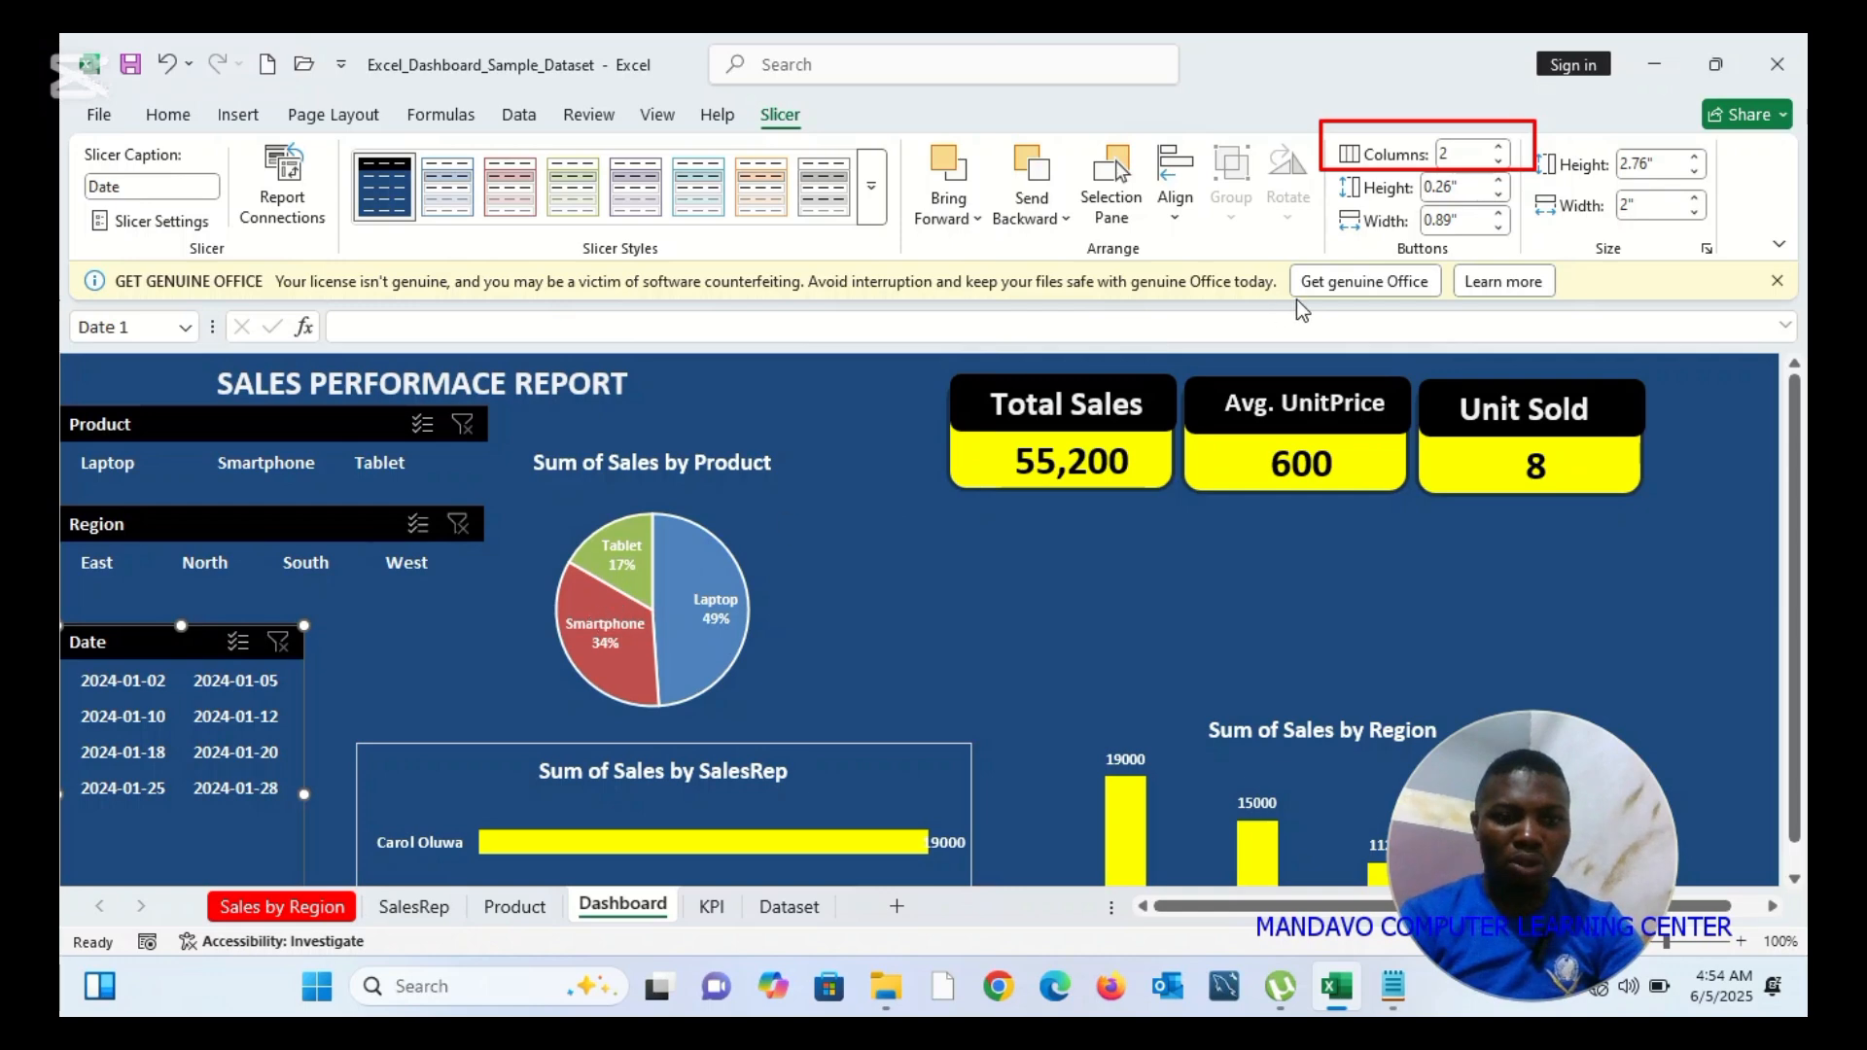
{"action": "left_click", "coordinate": [1501, 148]}
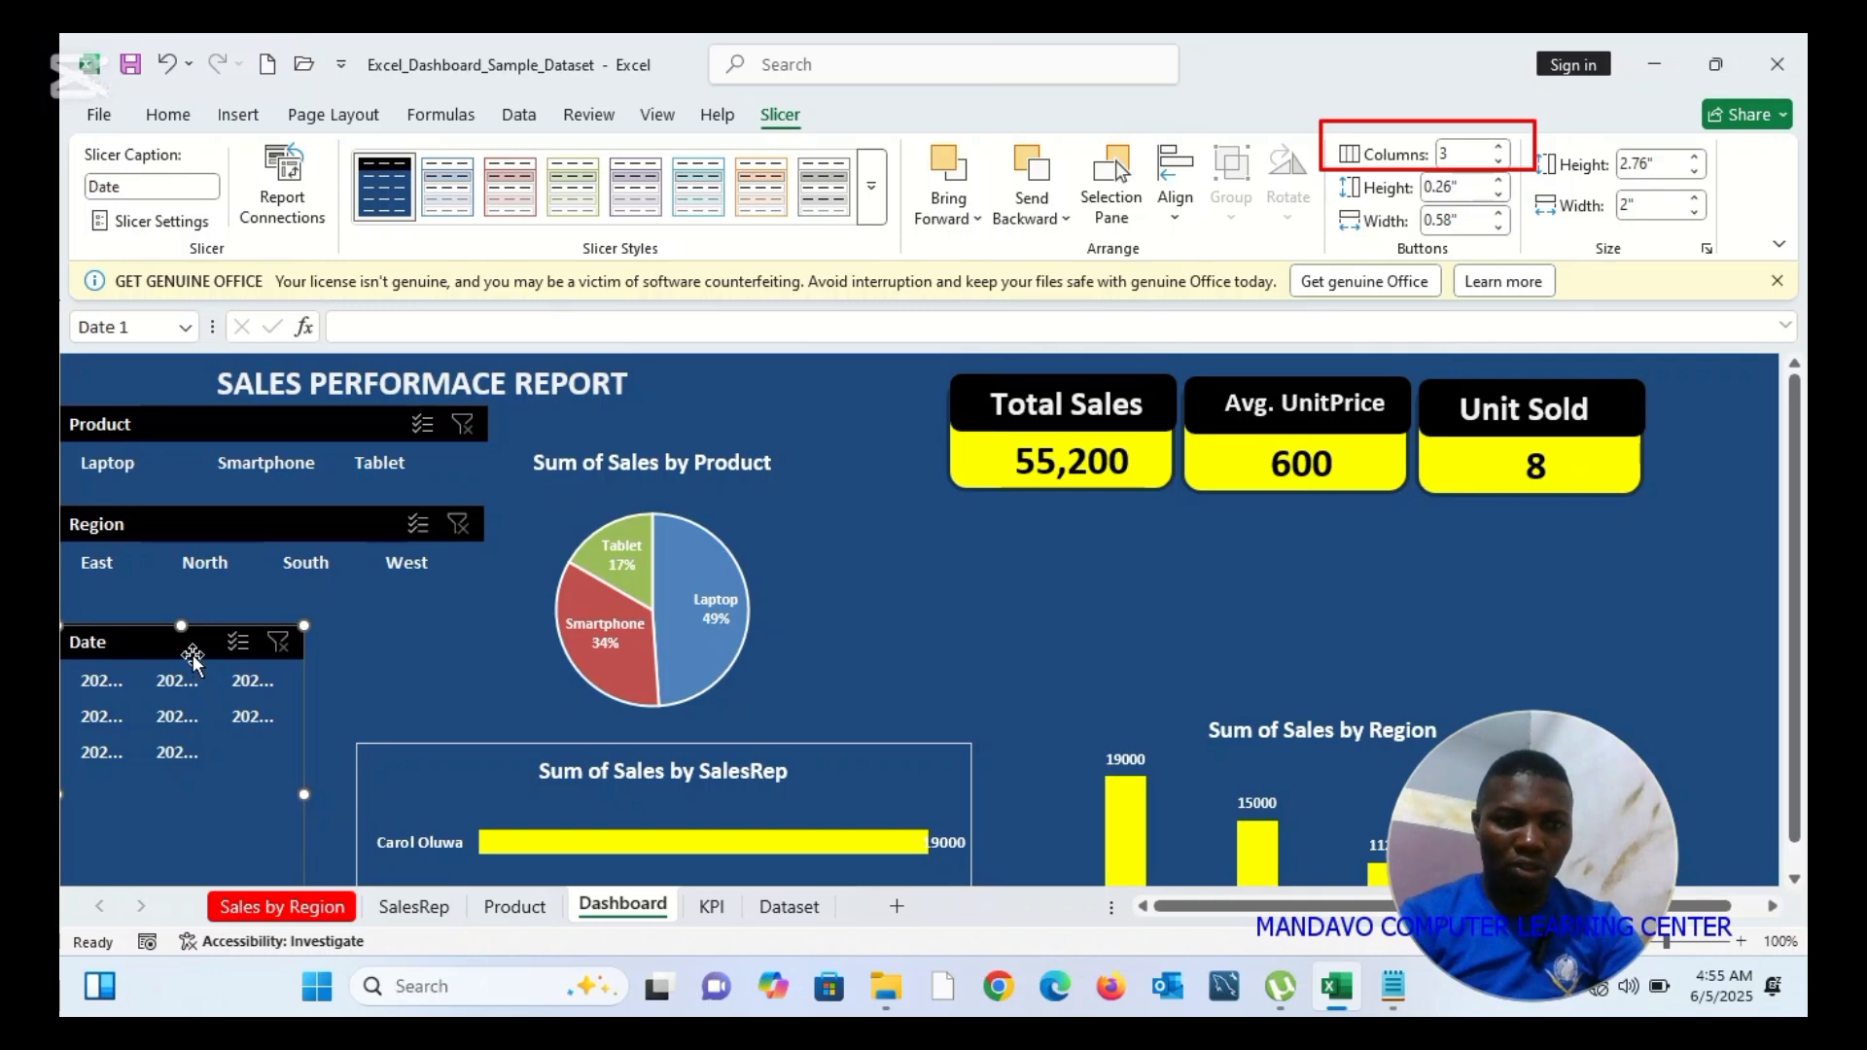
Shorten the Date slicer to about 1.51" high and place it directly below the Region slicer, aligned with the dashboard's left edge
{"action": "left_click_drag", "start_coordinate": [195, 664], "coordinate": [385, 570]}
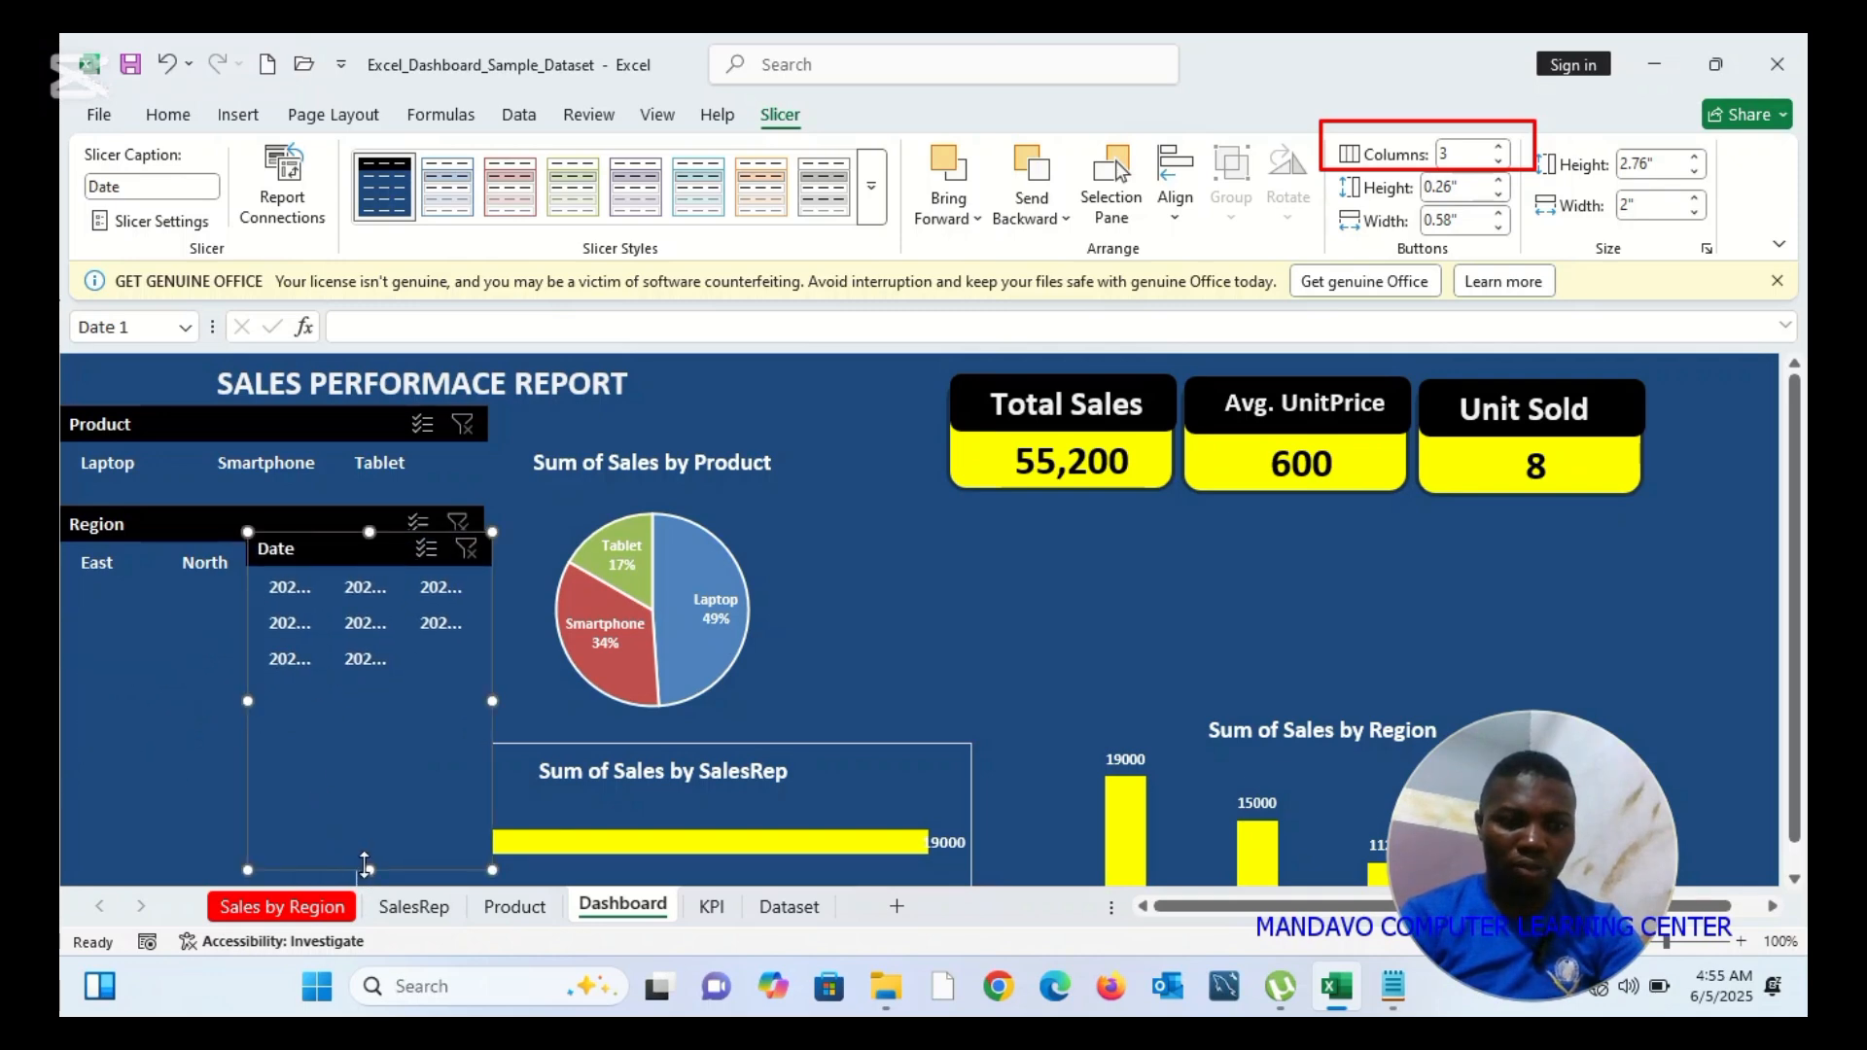
{"action": "left_click_drag", "start_coordinate": [369, 869], "coordinate": [369, 717]}
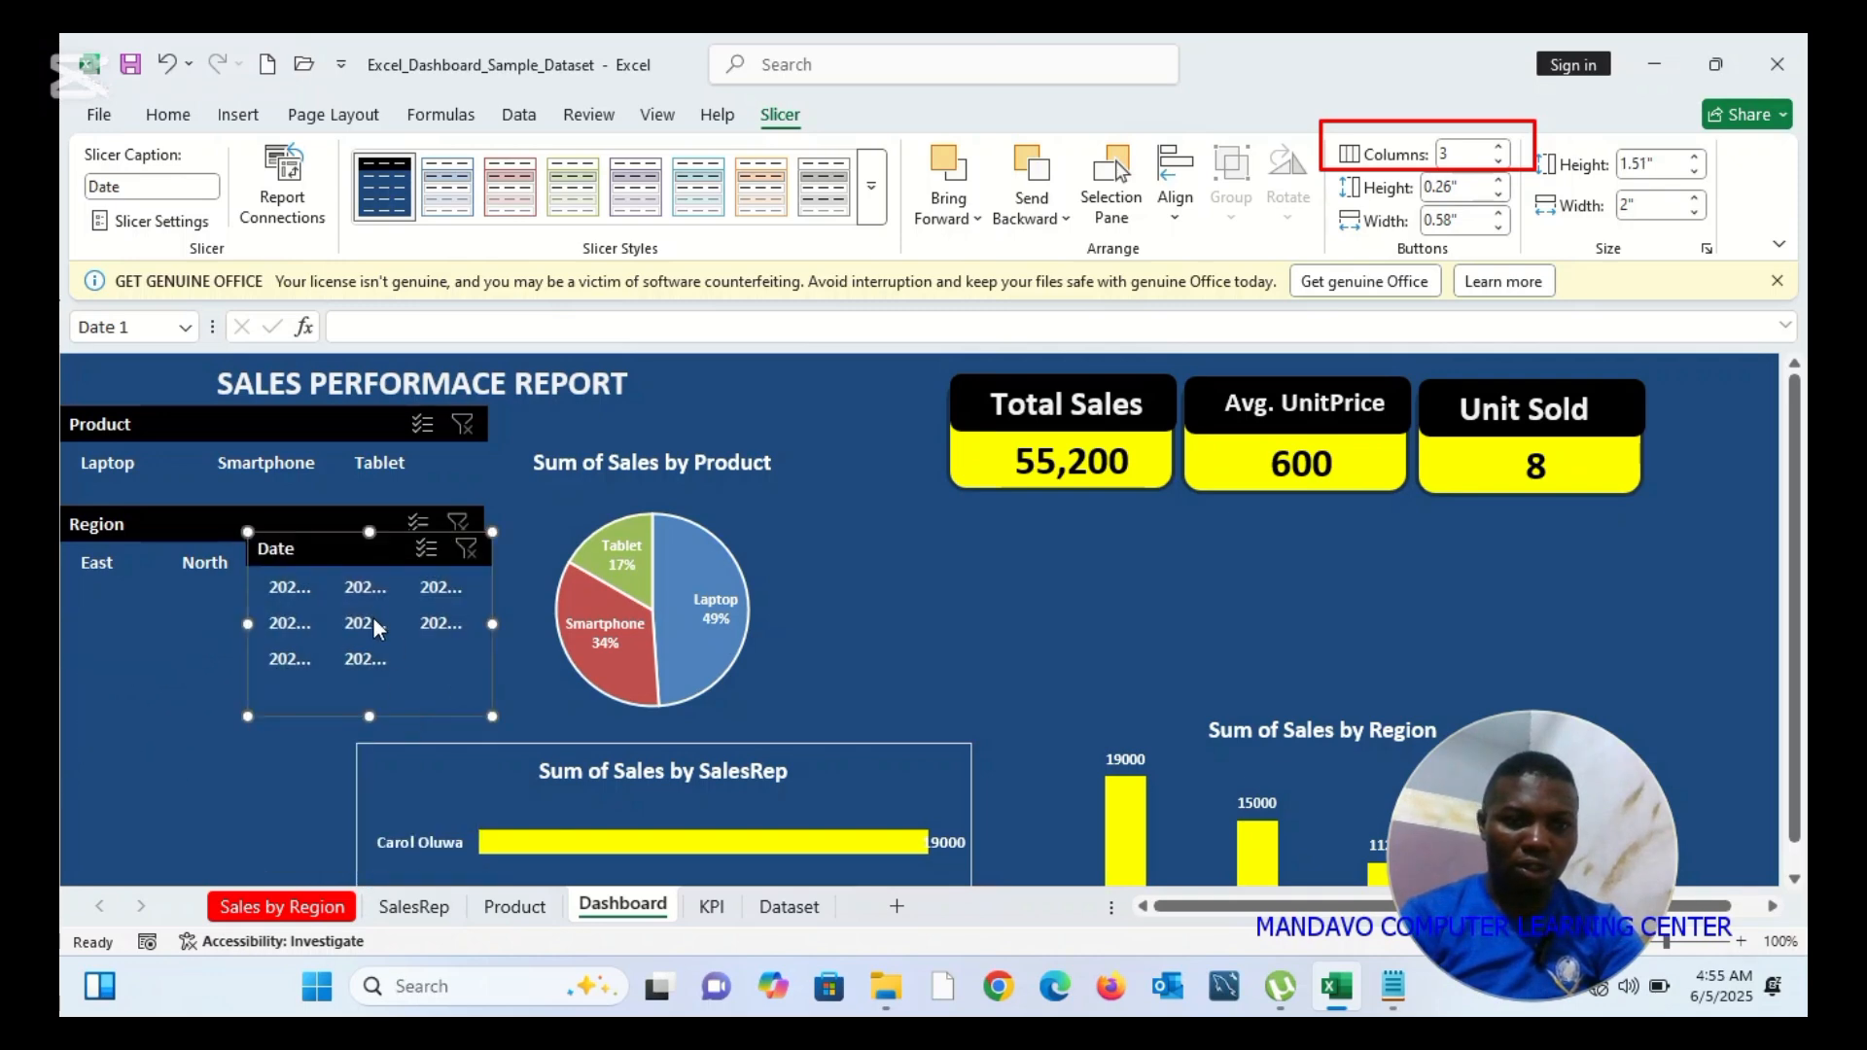
{"action": "left_click_drag", "start_coordinate": [346, 544], "coordinate": [161, 625]}
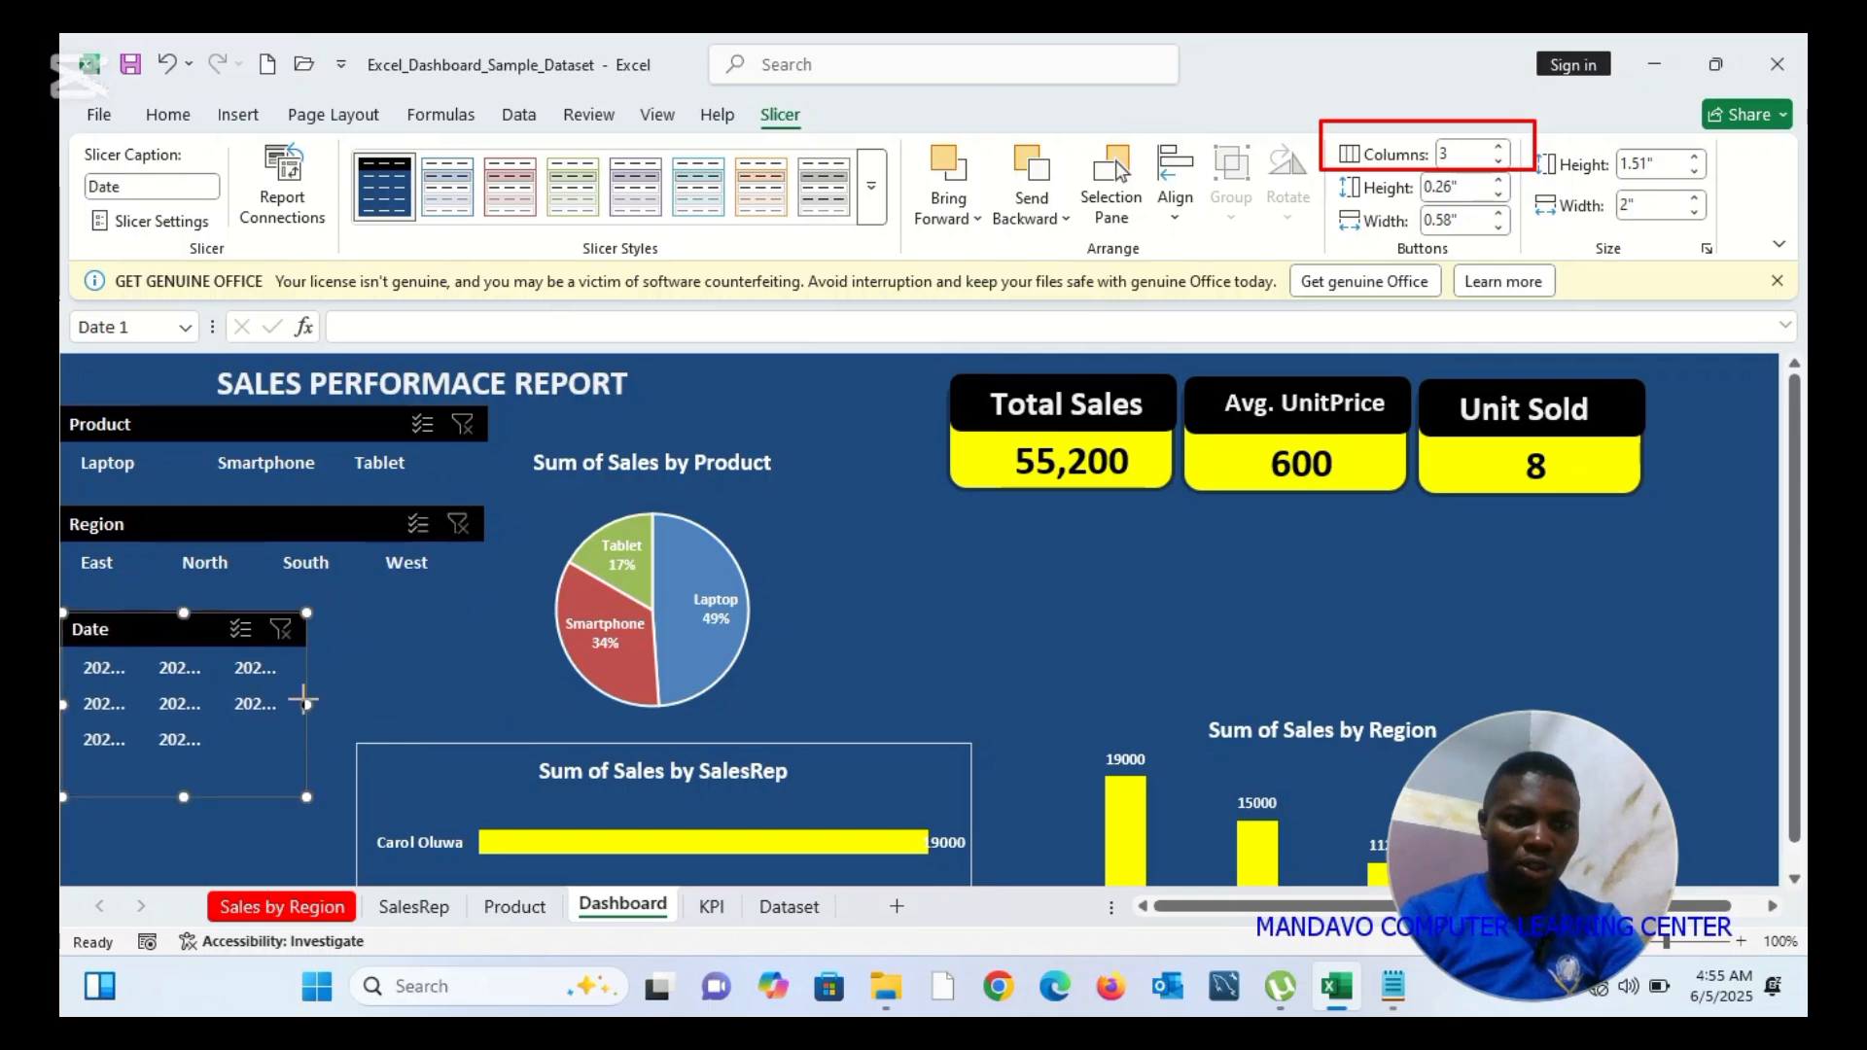
Resize the Date slicer to about 1.46" high and 3.44" wide, and stack it between the Product and Region slicers
{"action": "left_click_drag", "start_coordinate": [306, 702], "coordinate": [484, 686]}
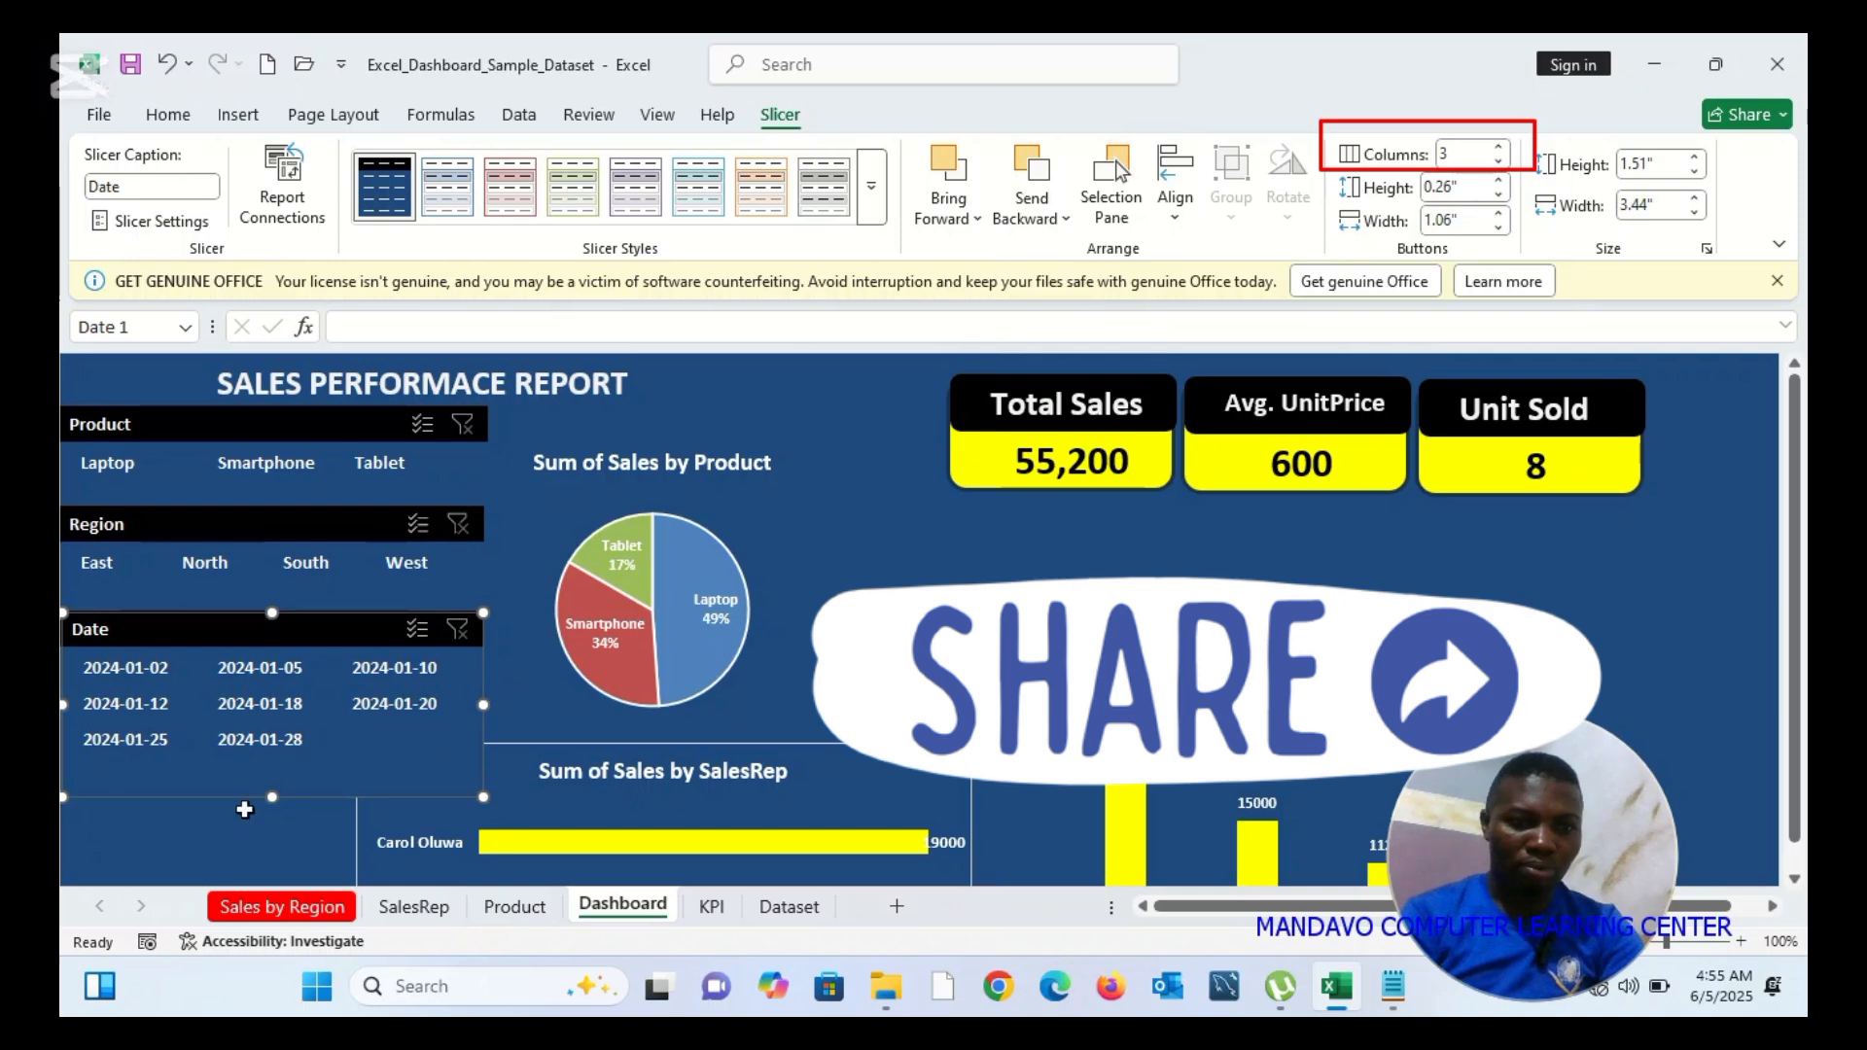
{"action": "left_click_drag", "start_coordinate": [272, 797], "coordinate": [273, 791]}
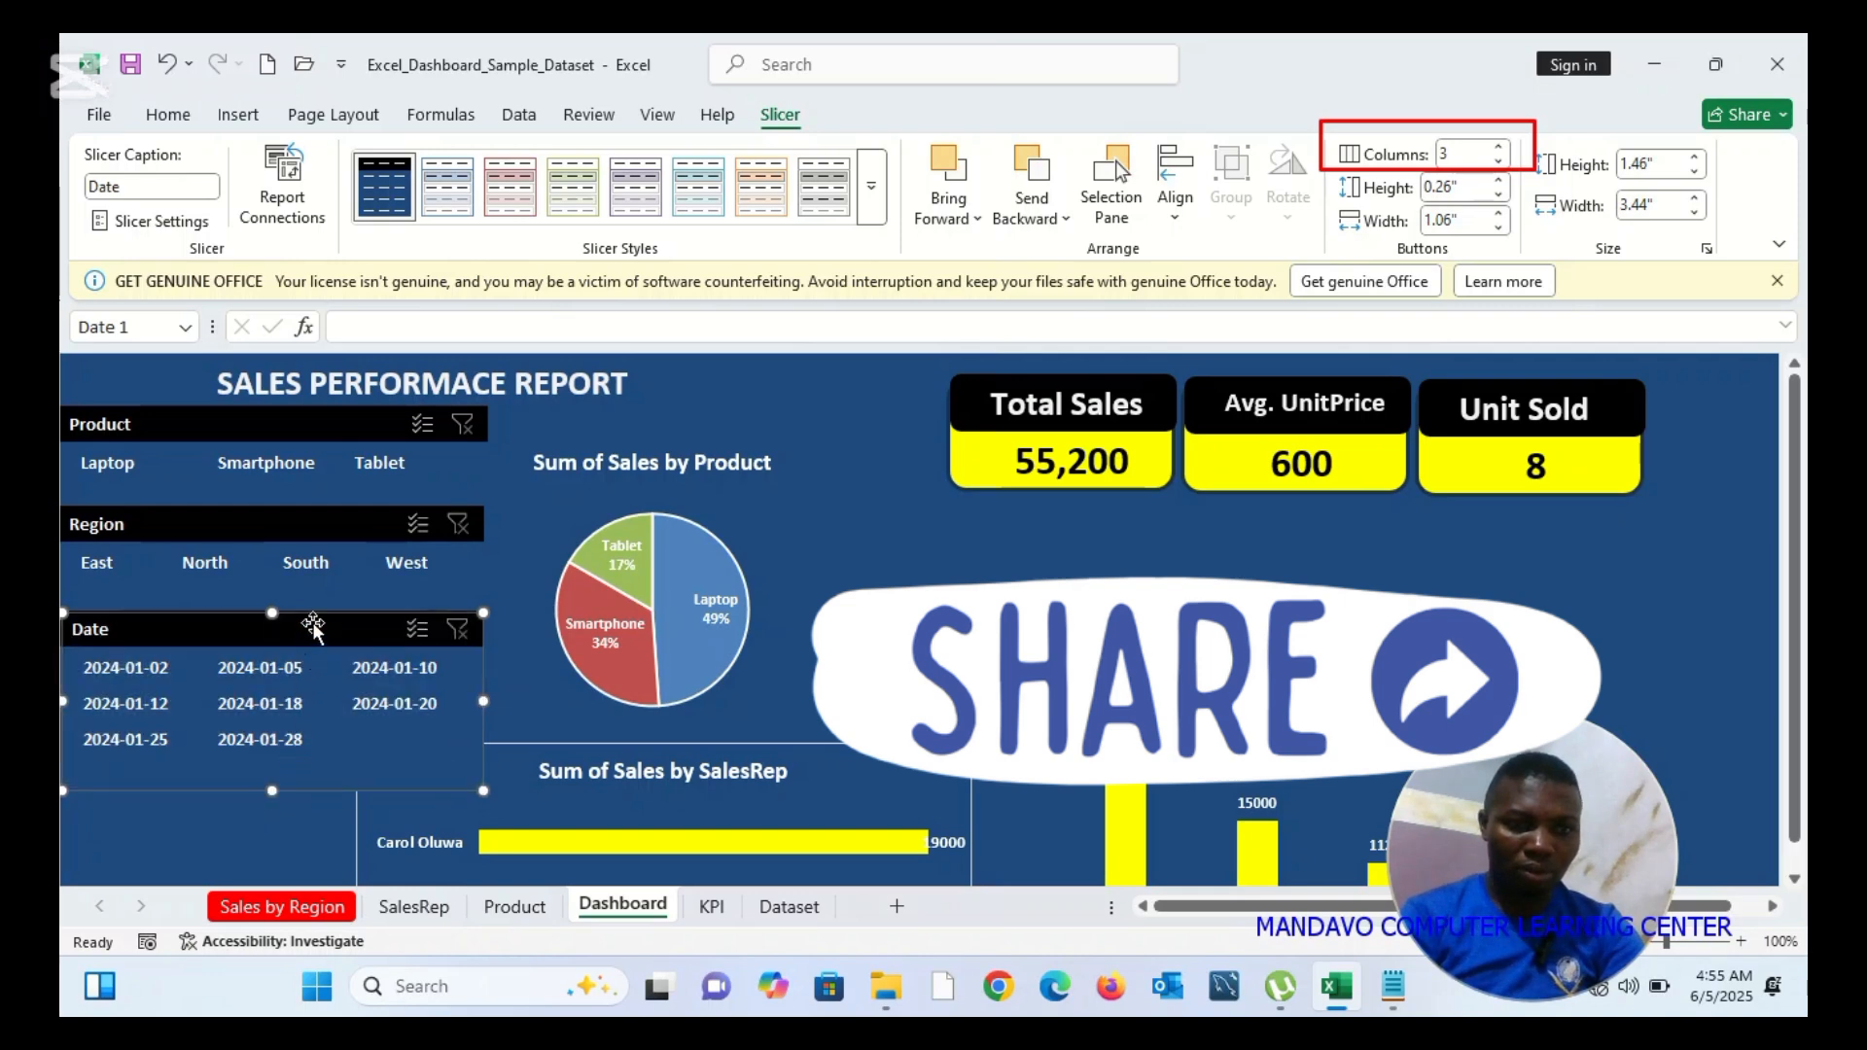
{"action": "left_click_drag", "start_coordinate": [313, 628], "coordinate": [288, 749]}
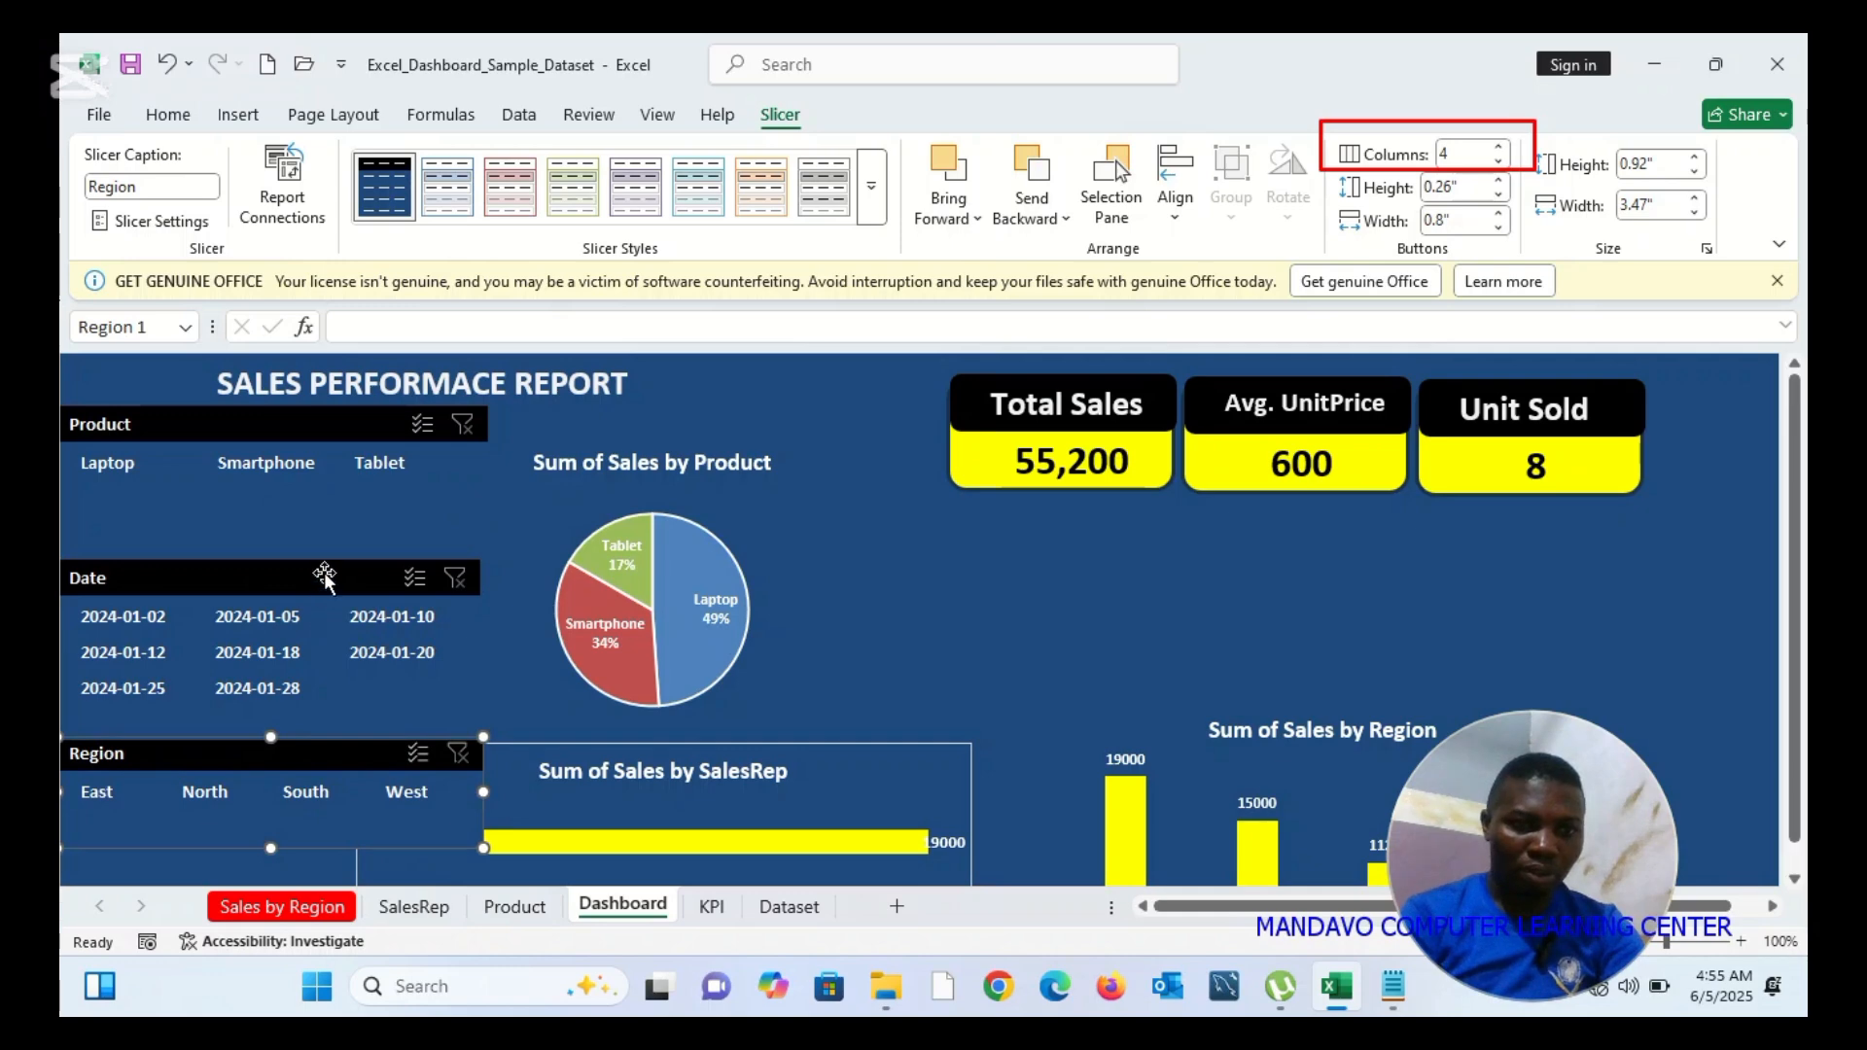
{"action": "left_click_drag", "start_coordinate": [324, 575], "coordinate": [322, 518]}
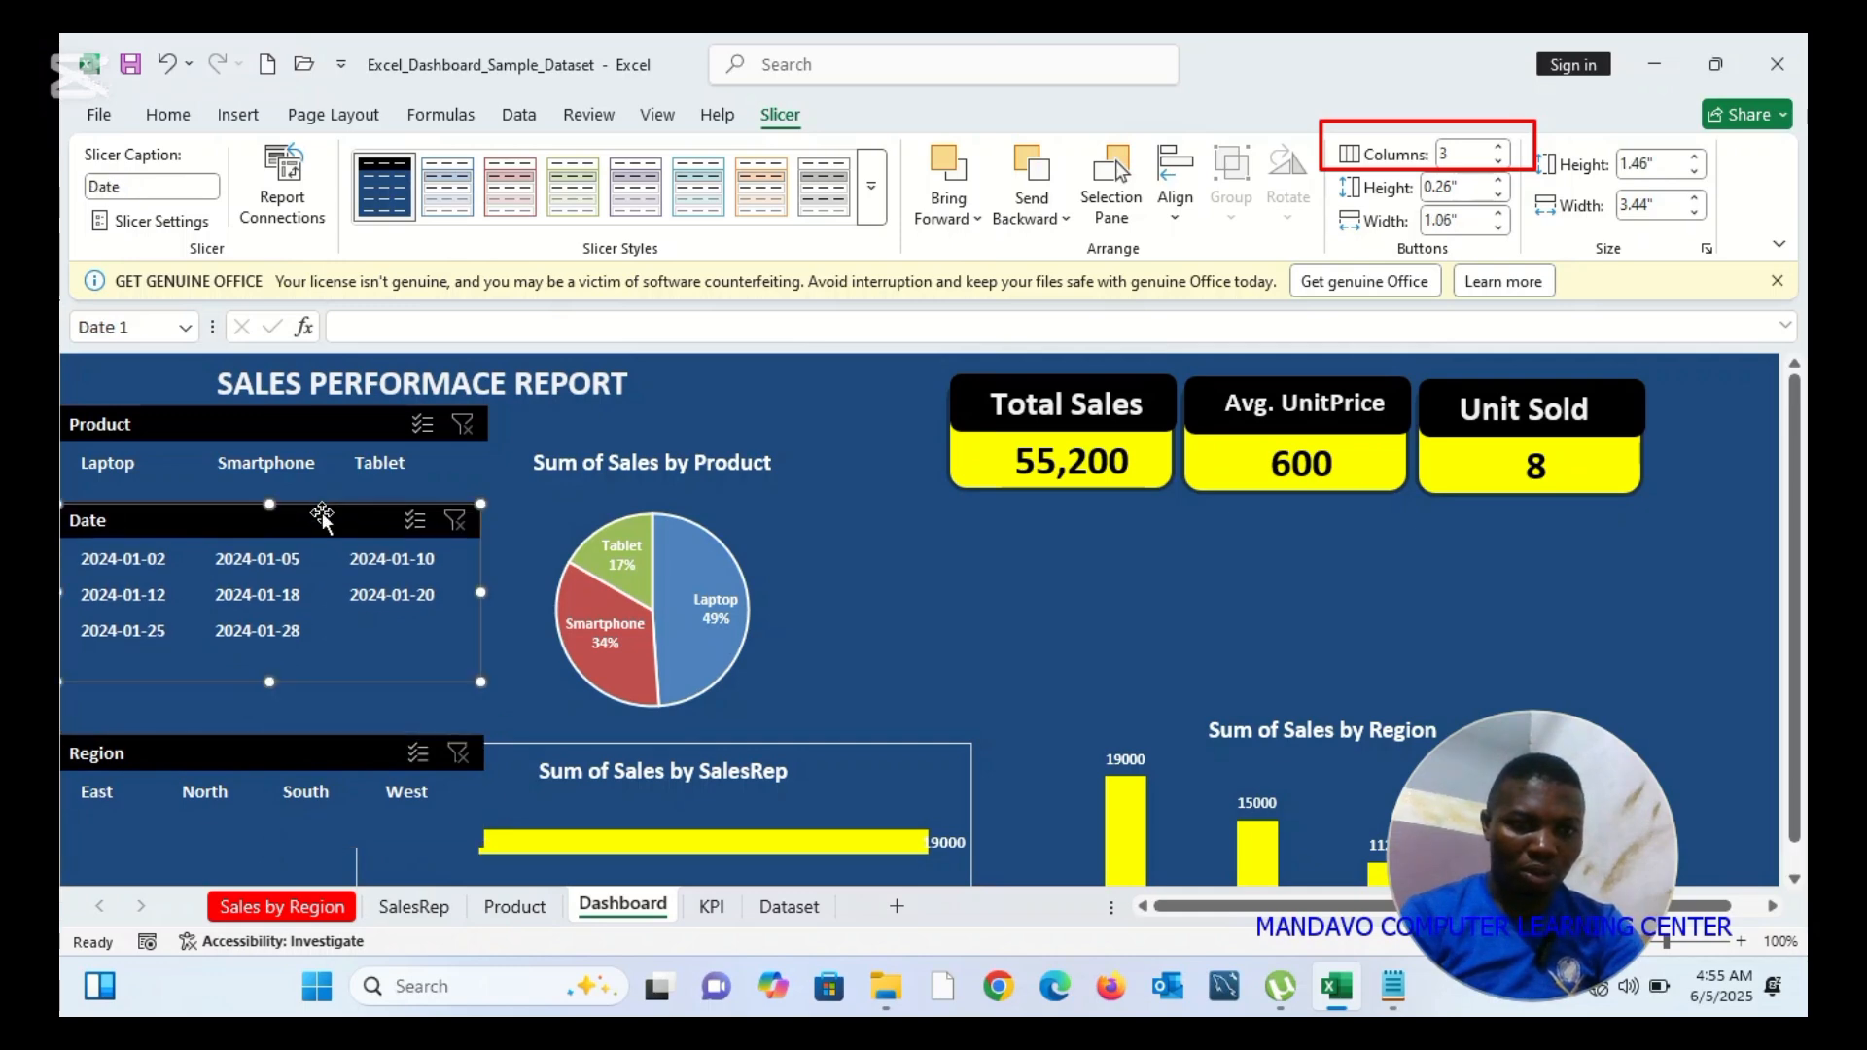
{"action": "left_click_drag", "start_coordinate": [321, 755], "coordinate": [313, 702]}
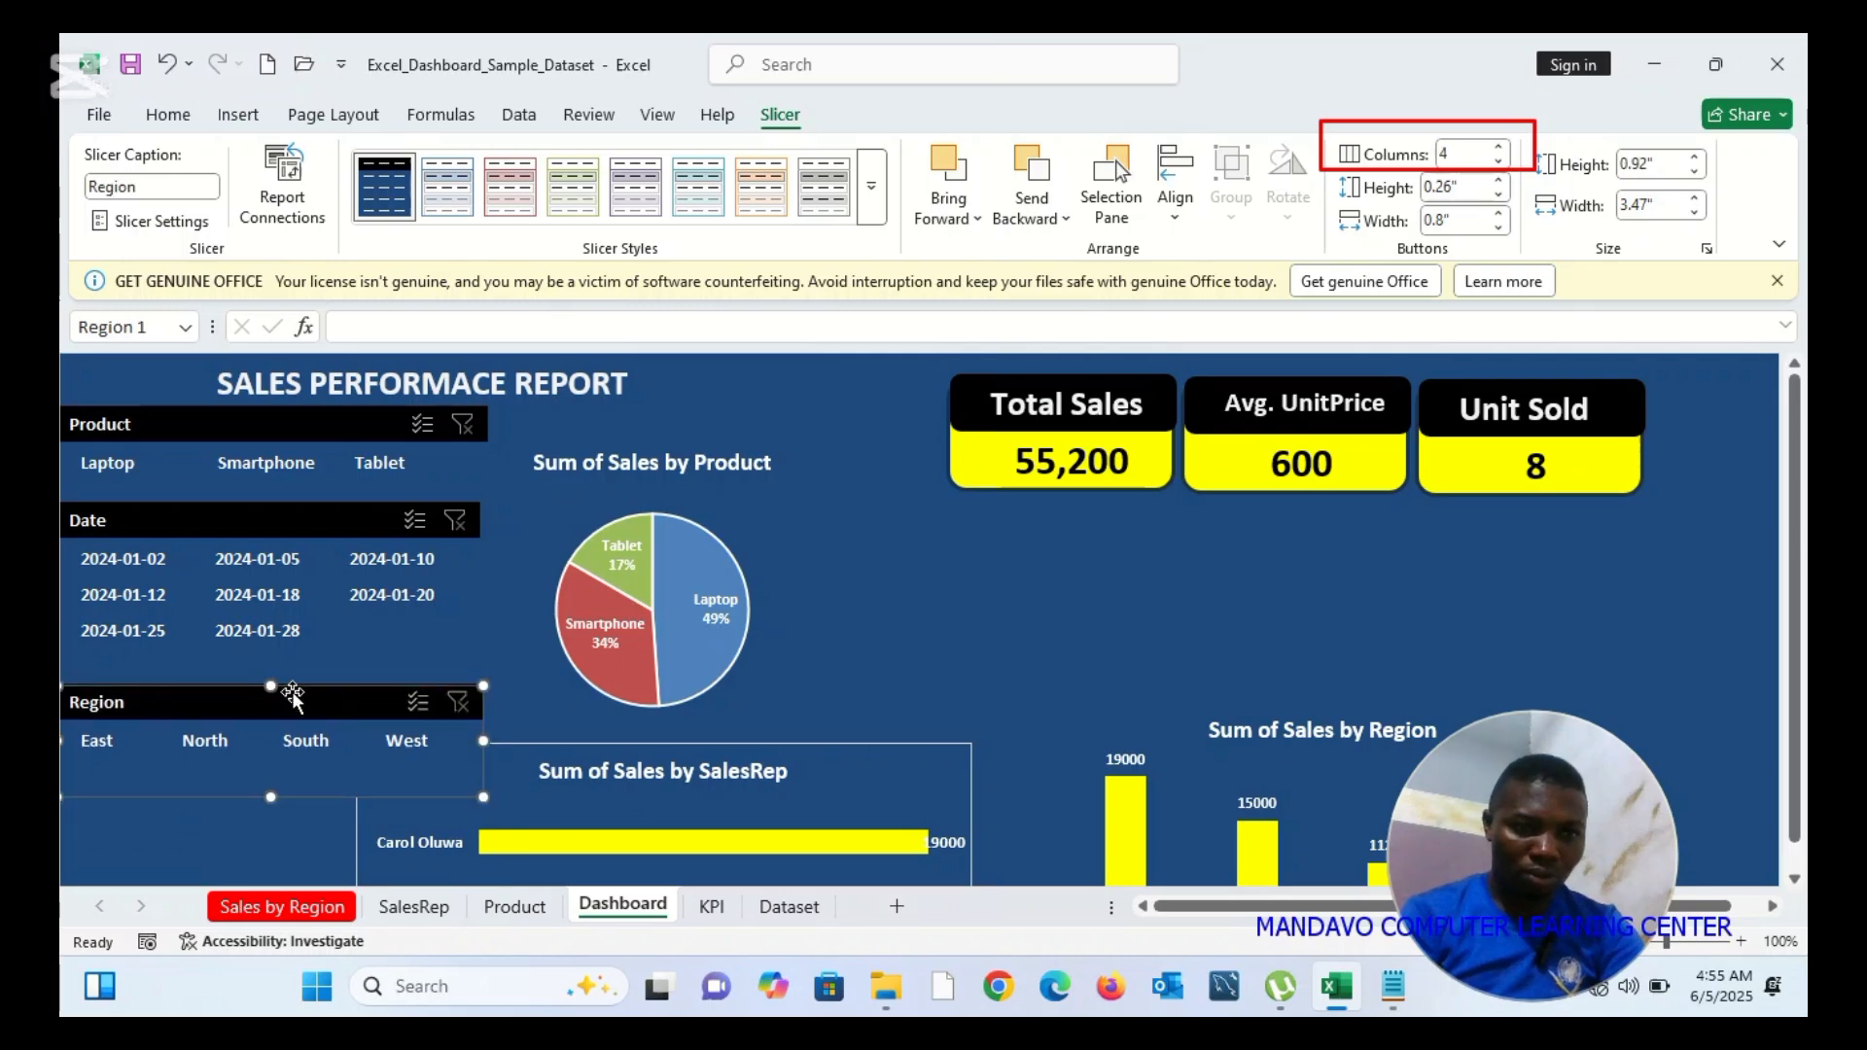
Tighten the stacked slicers by resizing Date to about 1.35" high and Region to about 0.88" high
{"action": "left_click_drag", "start_coordinate": [271, 684], "coordinate": [277, 670]}
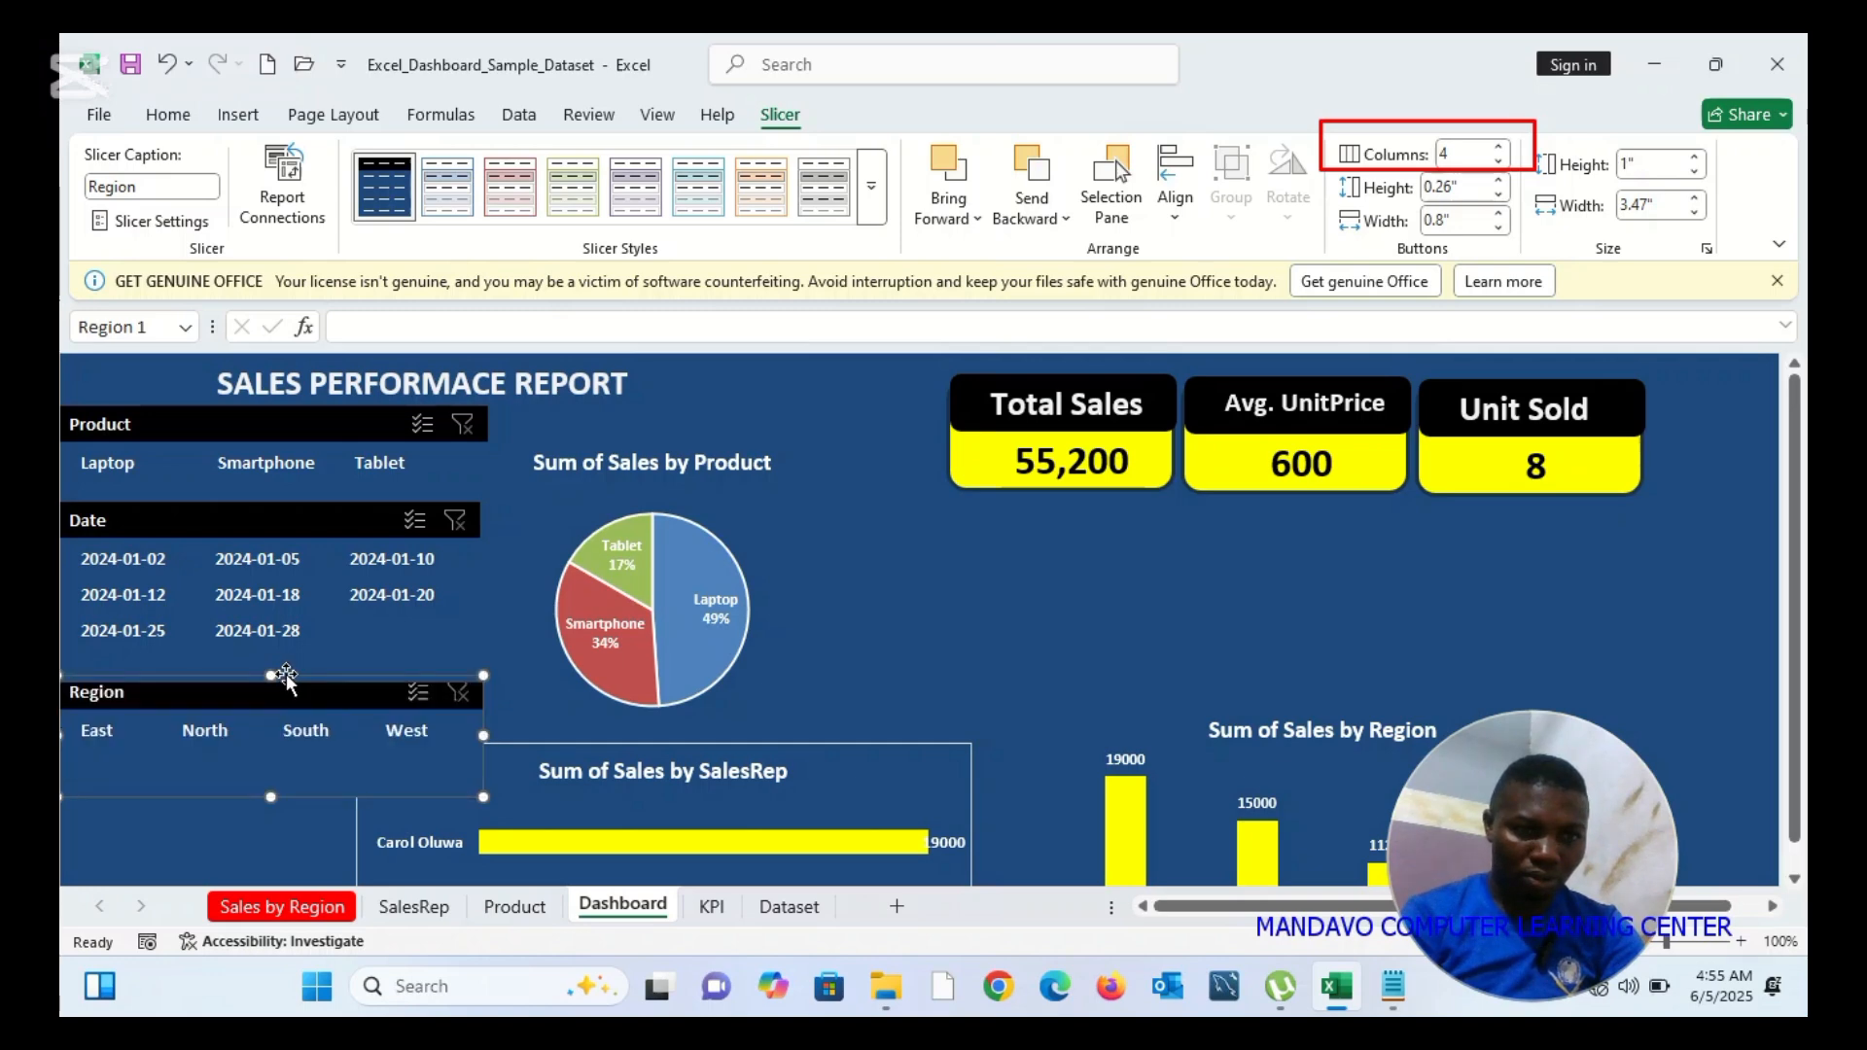
{"action": "left_click", "coordinate": [360, 654]}
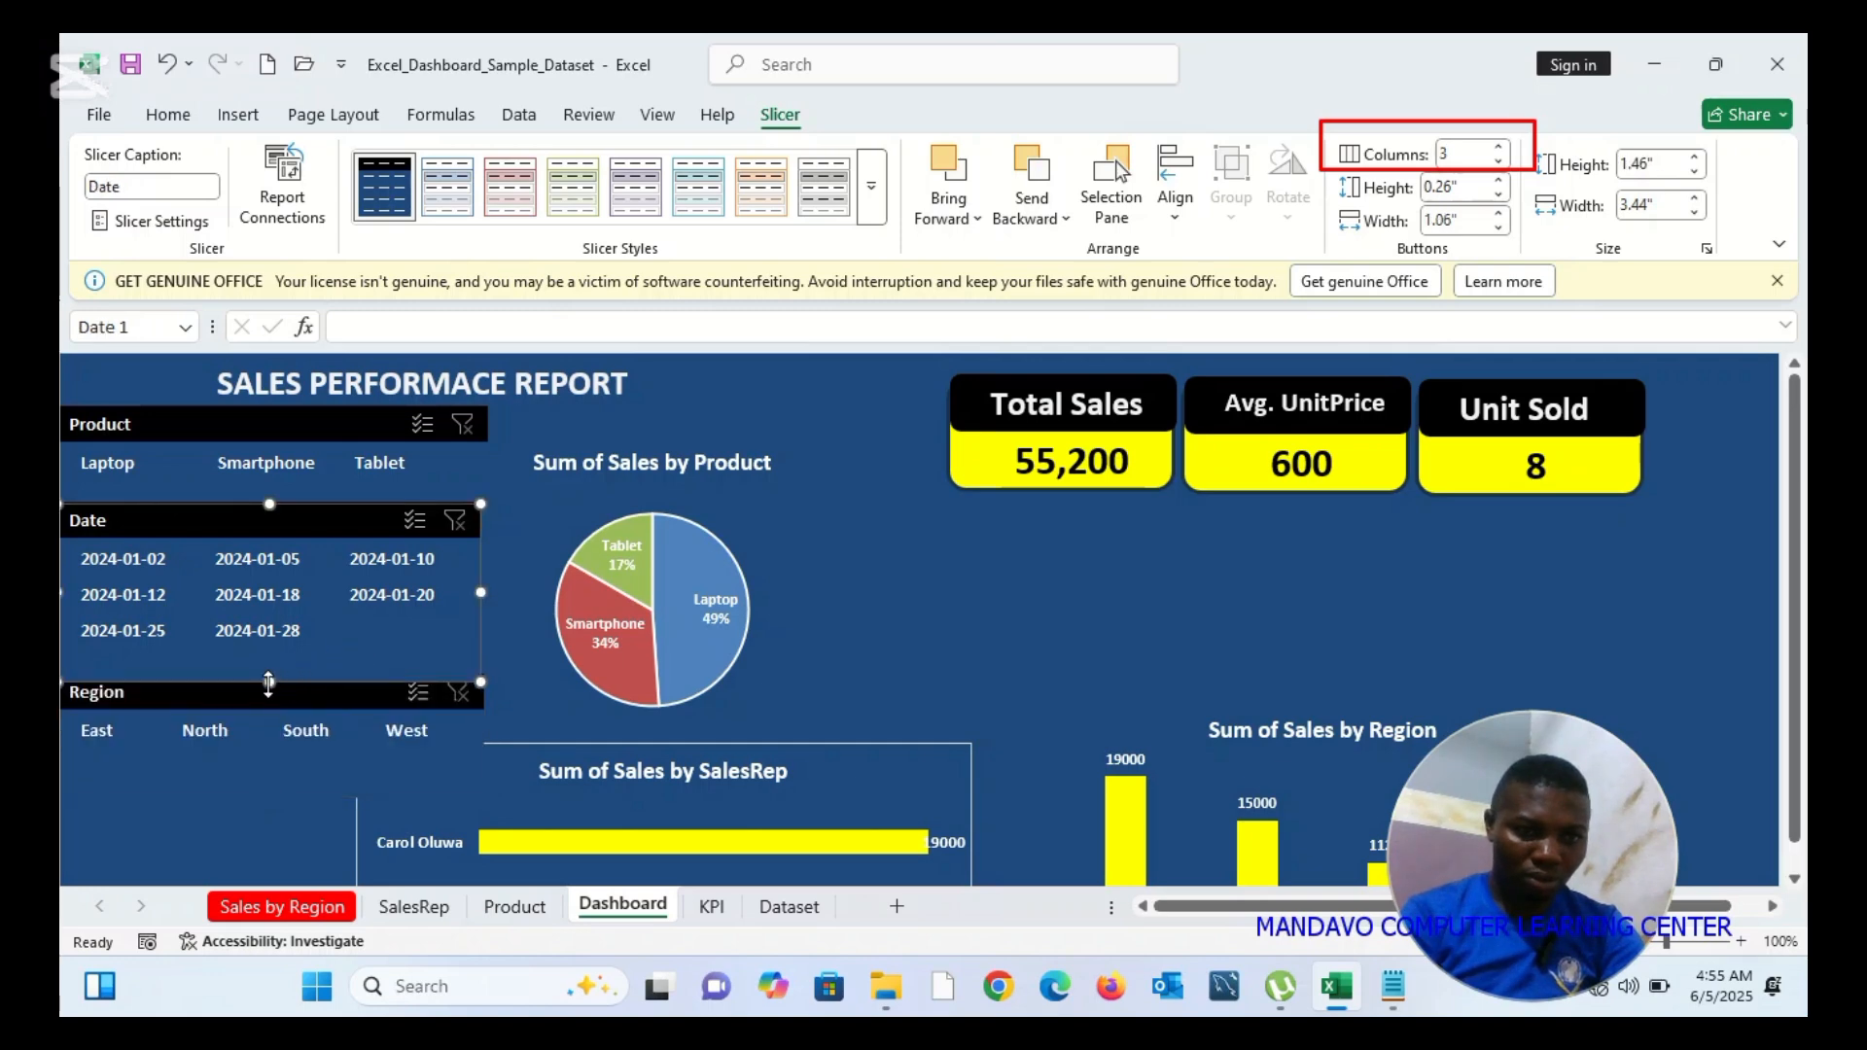
{"action": "left_click_drag", "start_coordinate": [268, 684], "coordinate": [270, 670]}
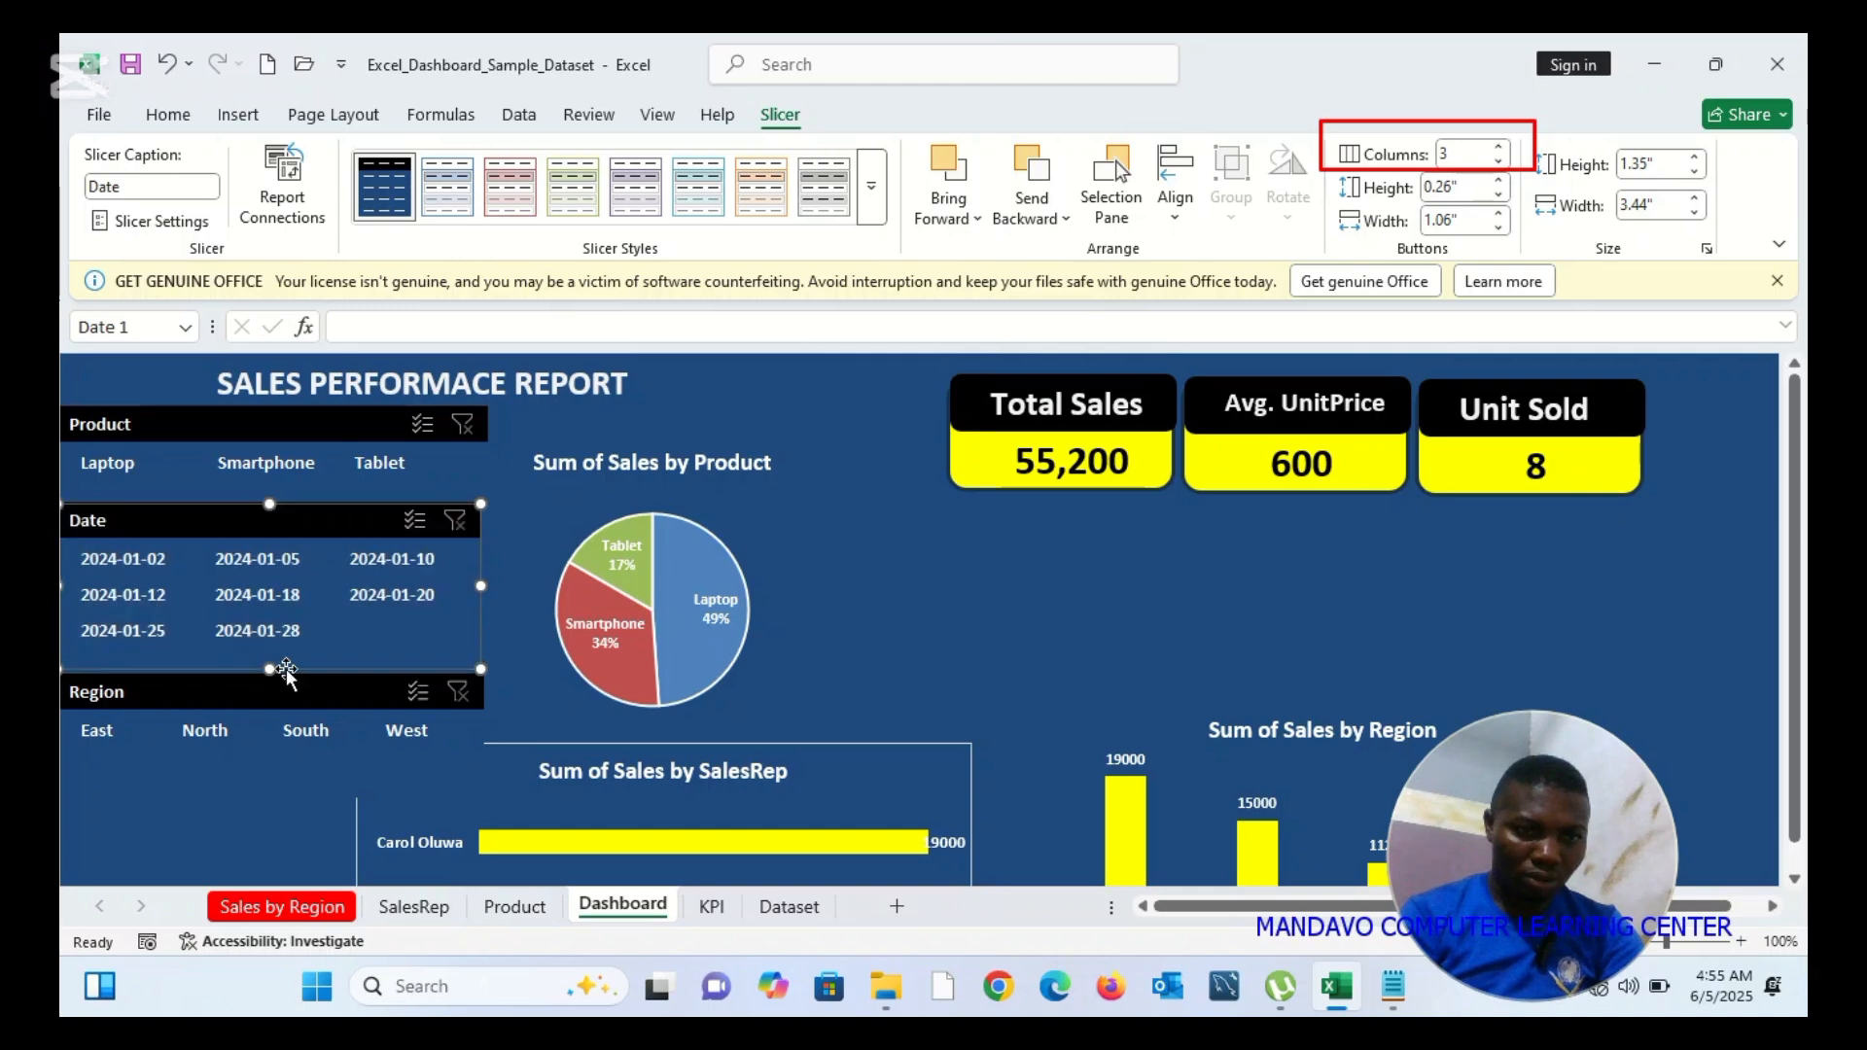
{"action": "left_click", "coordinate": [269, 776]}
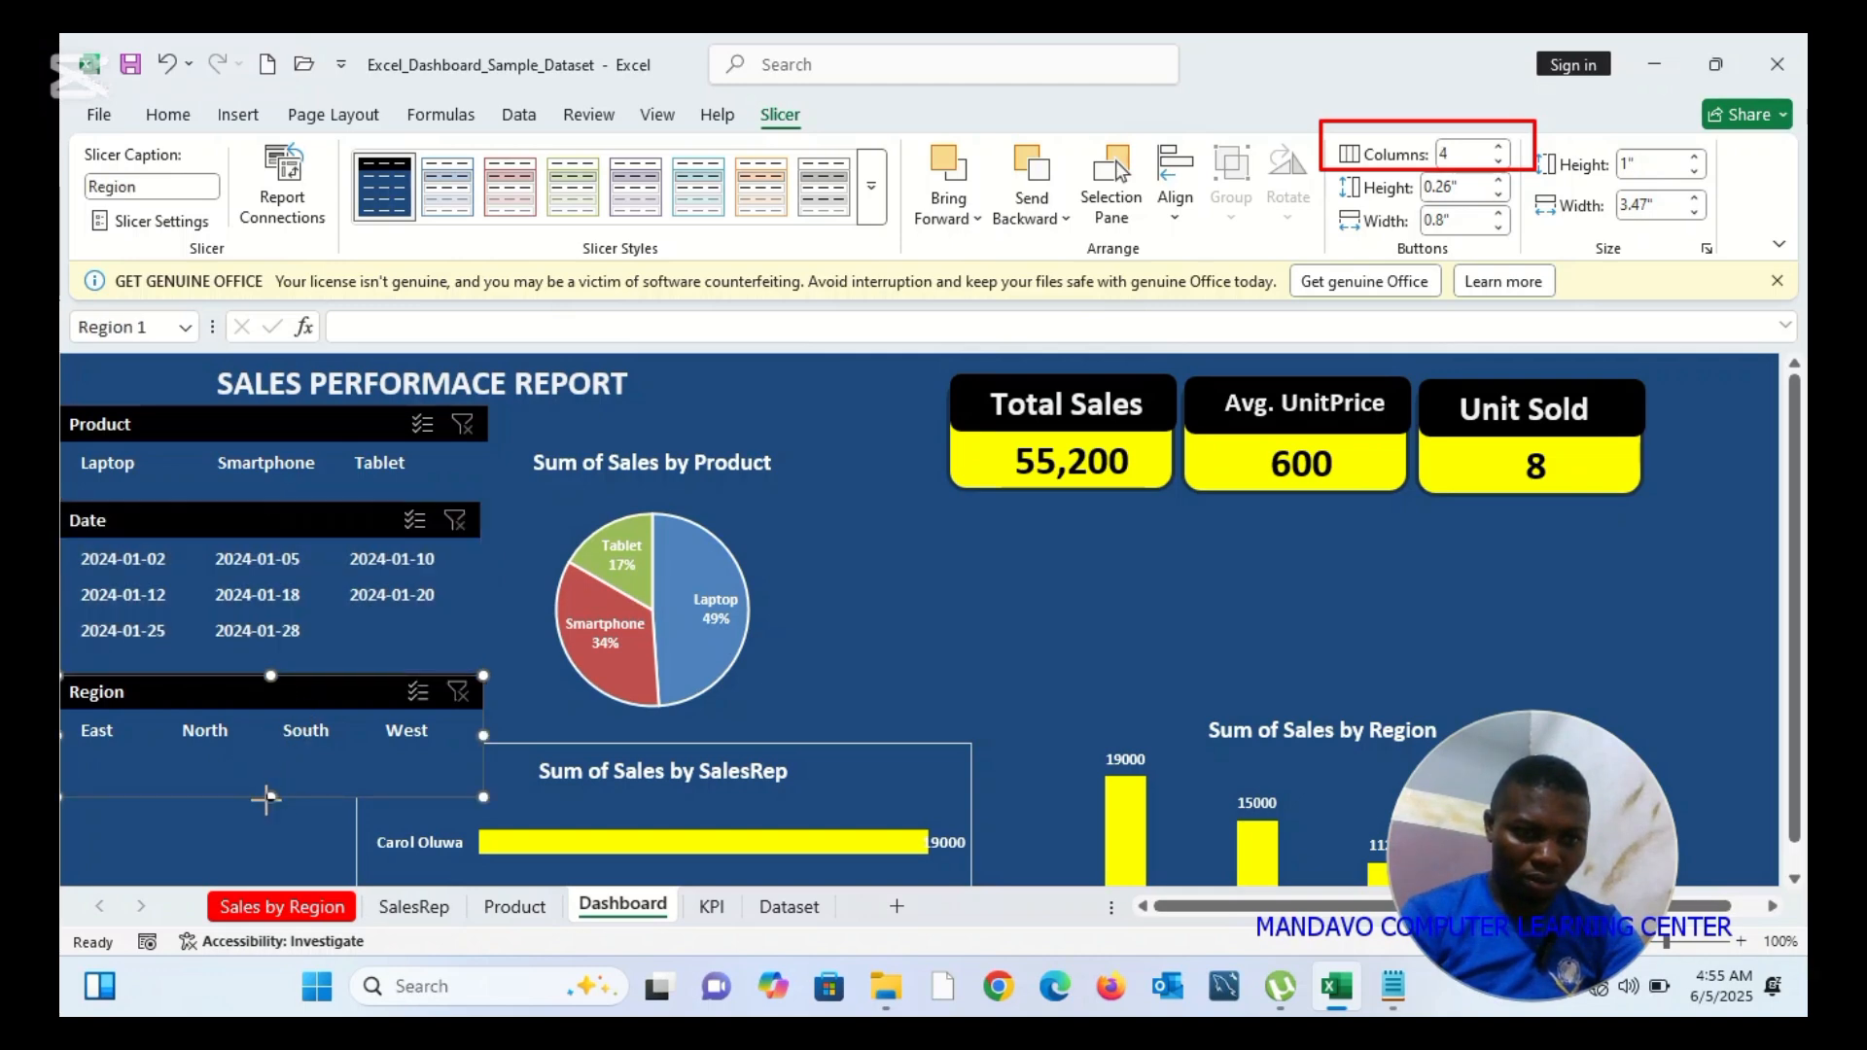
{"action": "left_click_drag", "start_coordinate": [267, 799], "coordinate": [269, 782]}
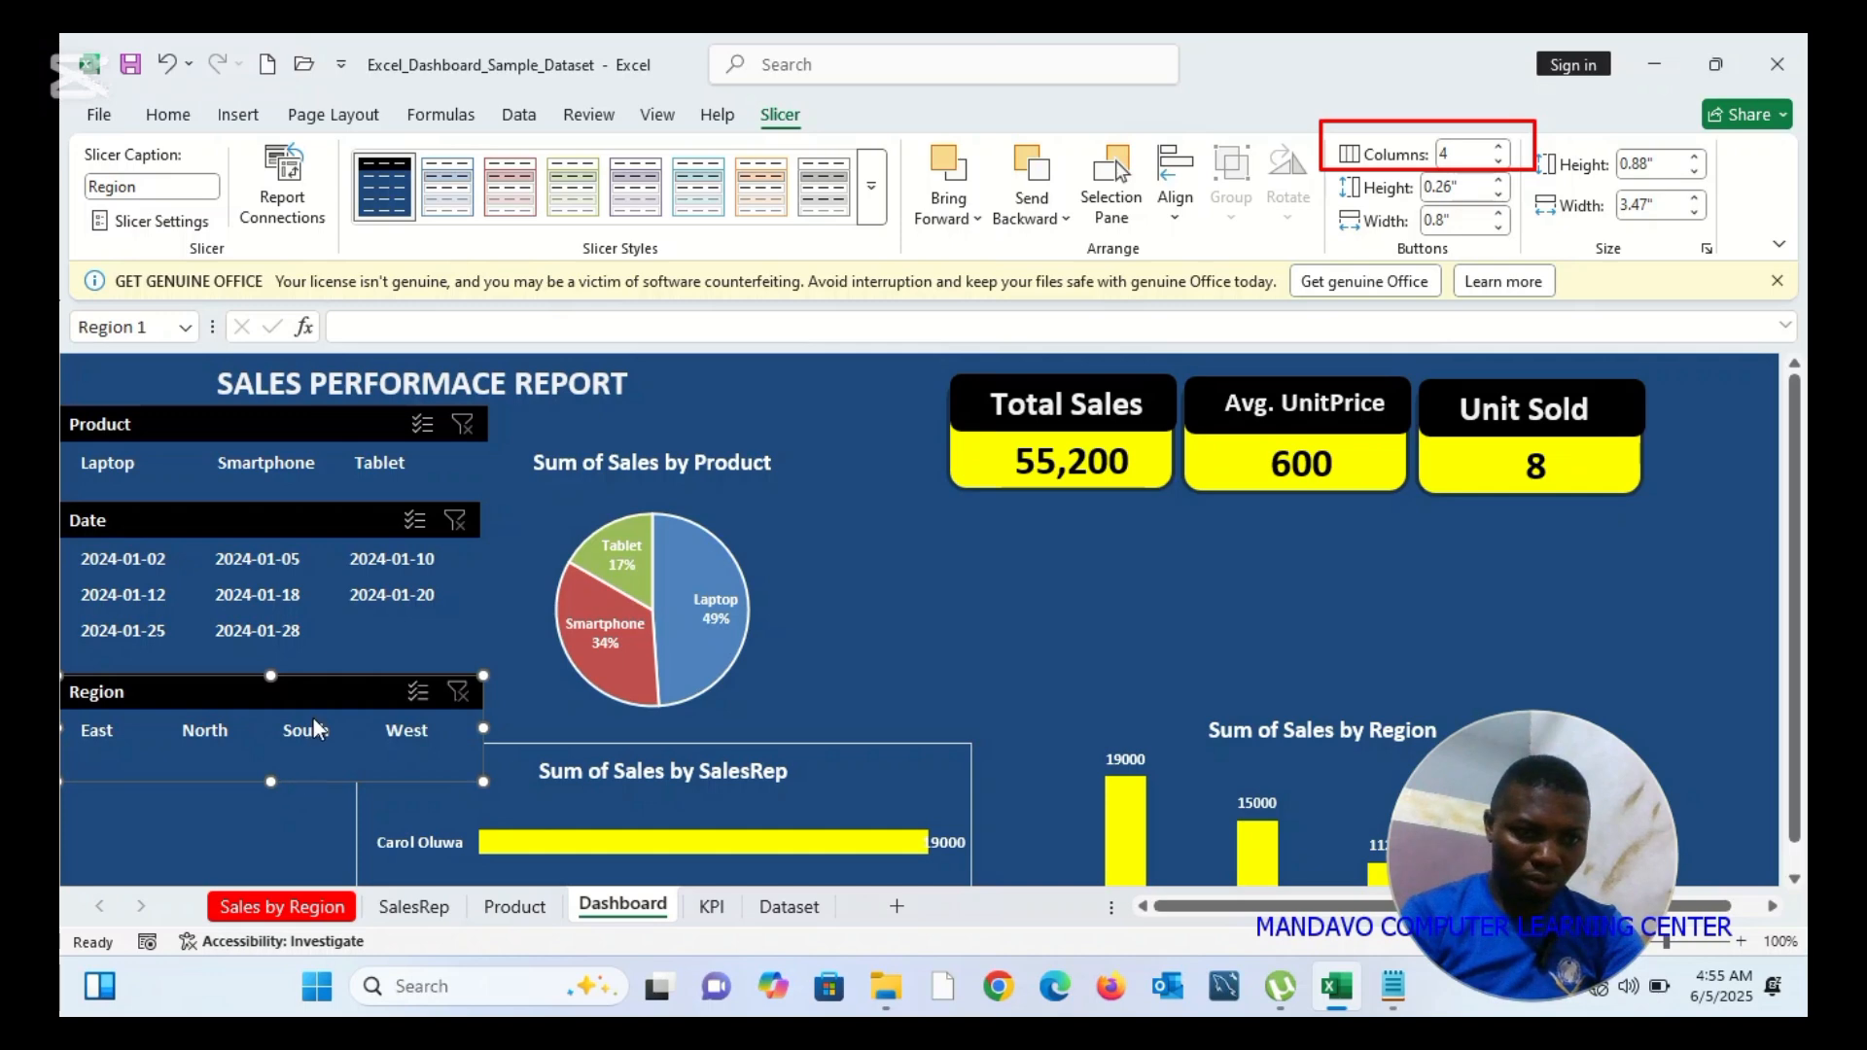
{"action": "left_click", "coordinate": [659, 723]}
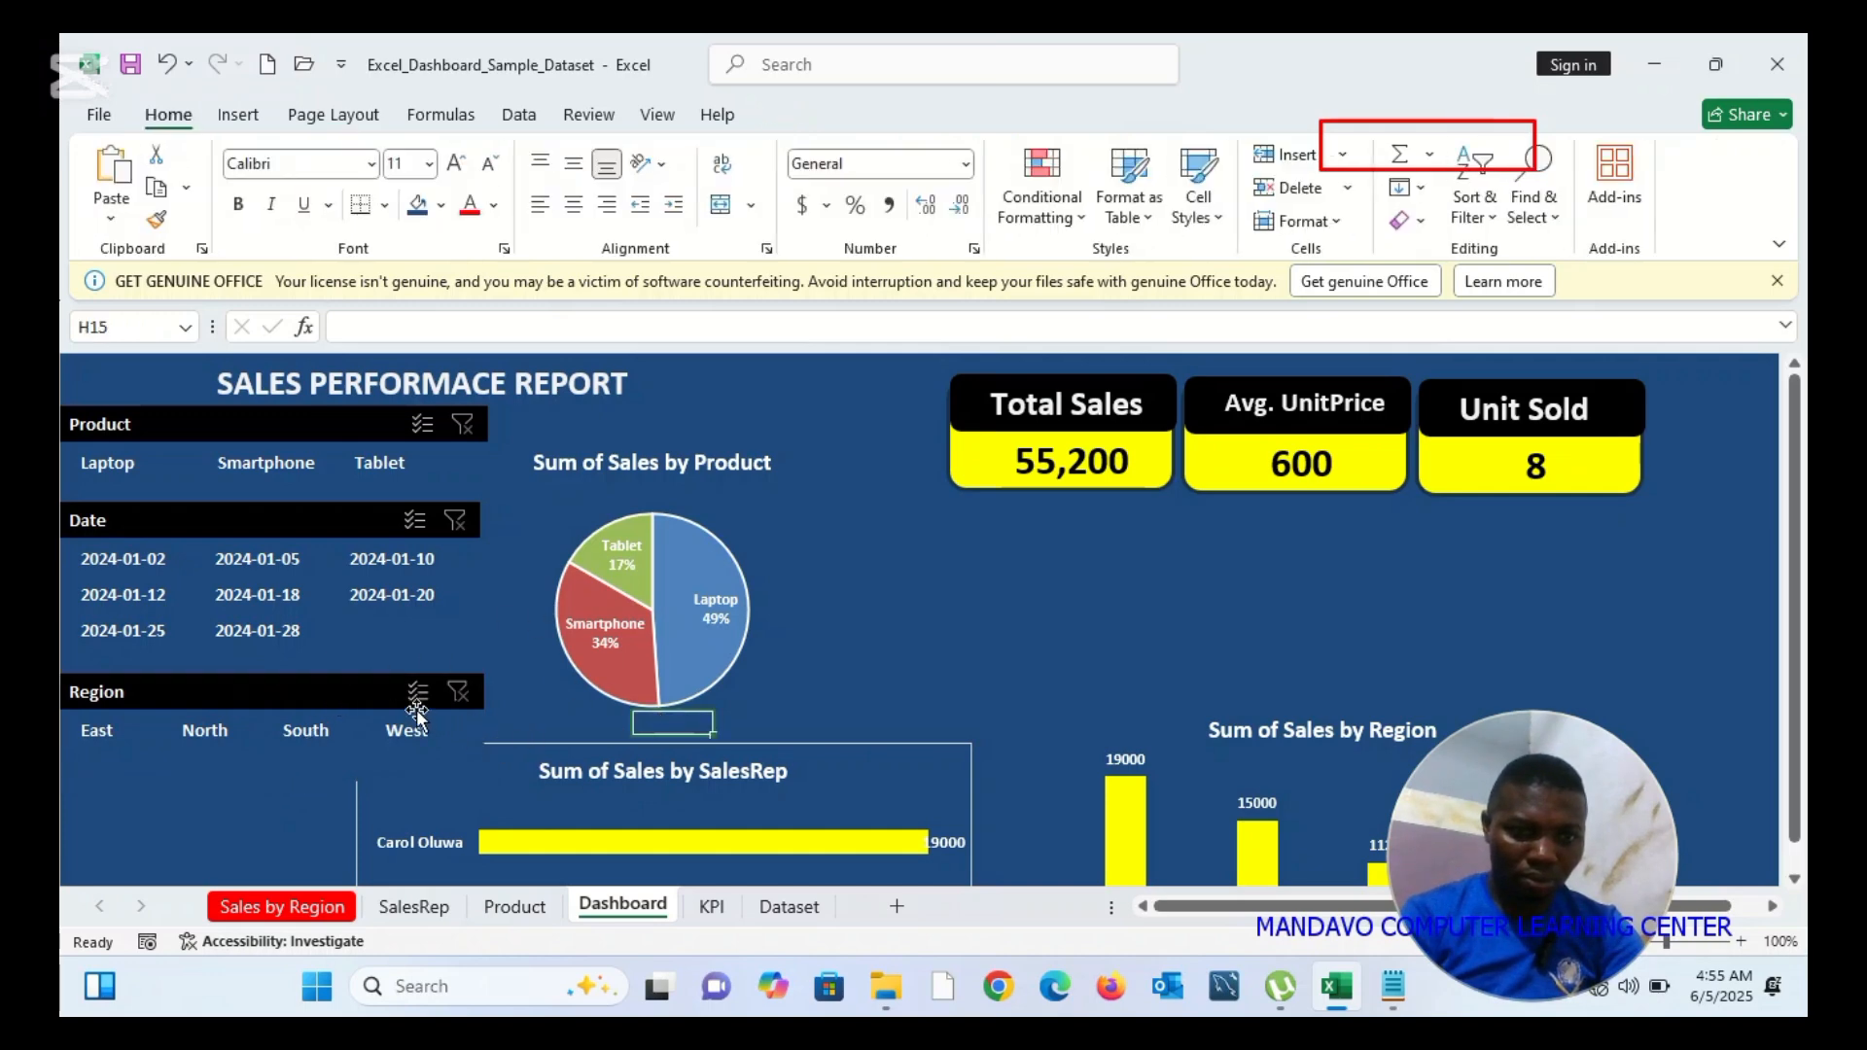
Narrow the Region slicer to about 3.2" wide
{"action": "left_click", "coordinate": [385, 697]}
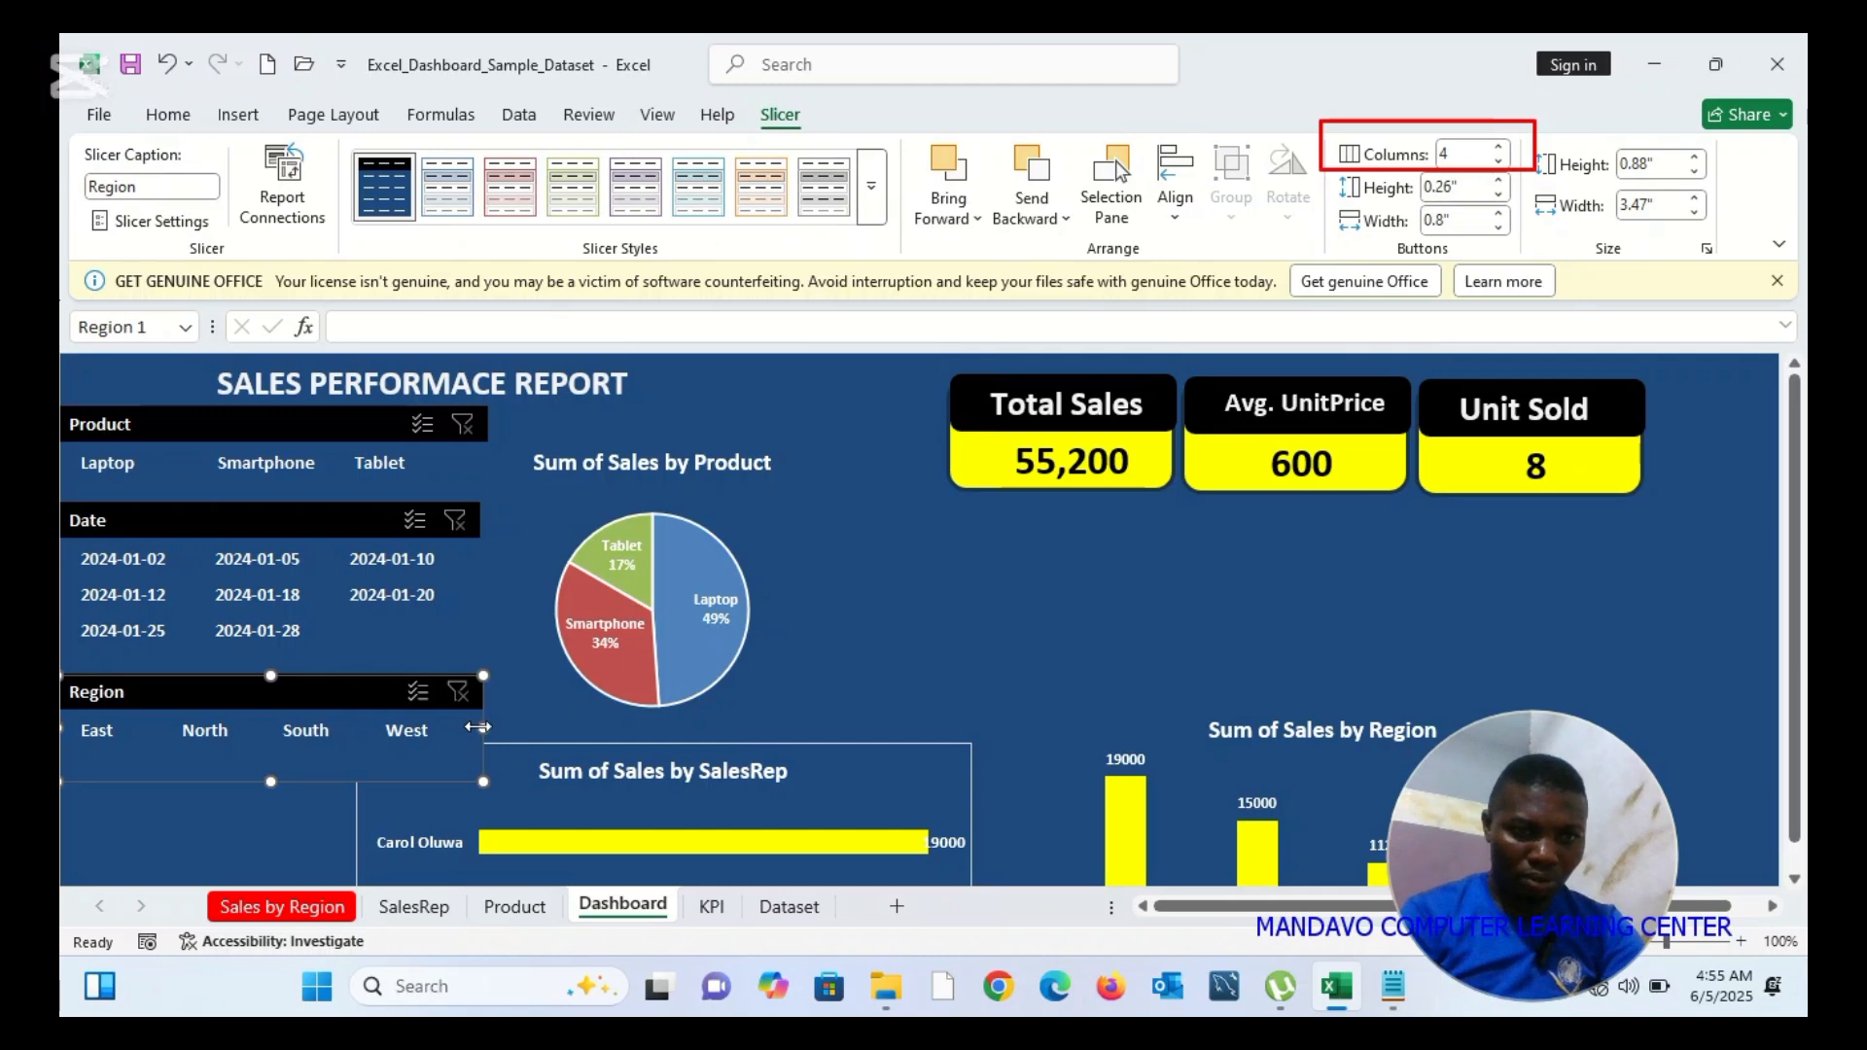
{"action": "left_click_drag", "start_coordinate": [478, 727], "coordinate": [451, 728]}
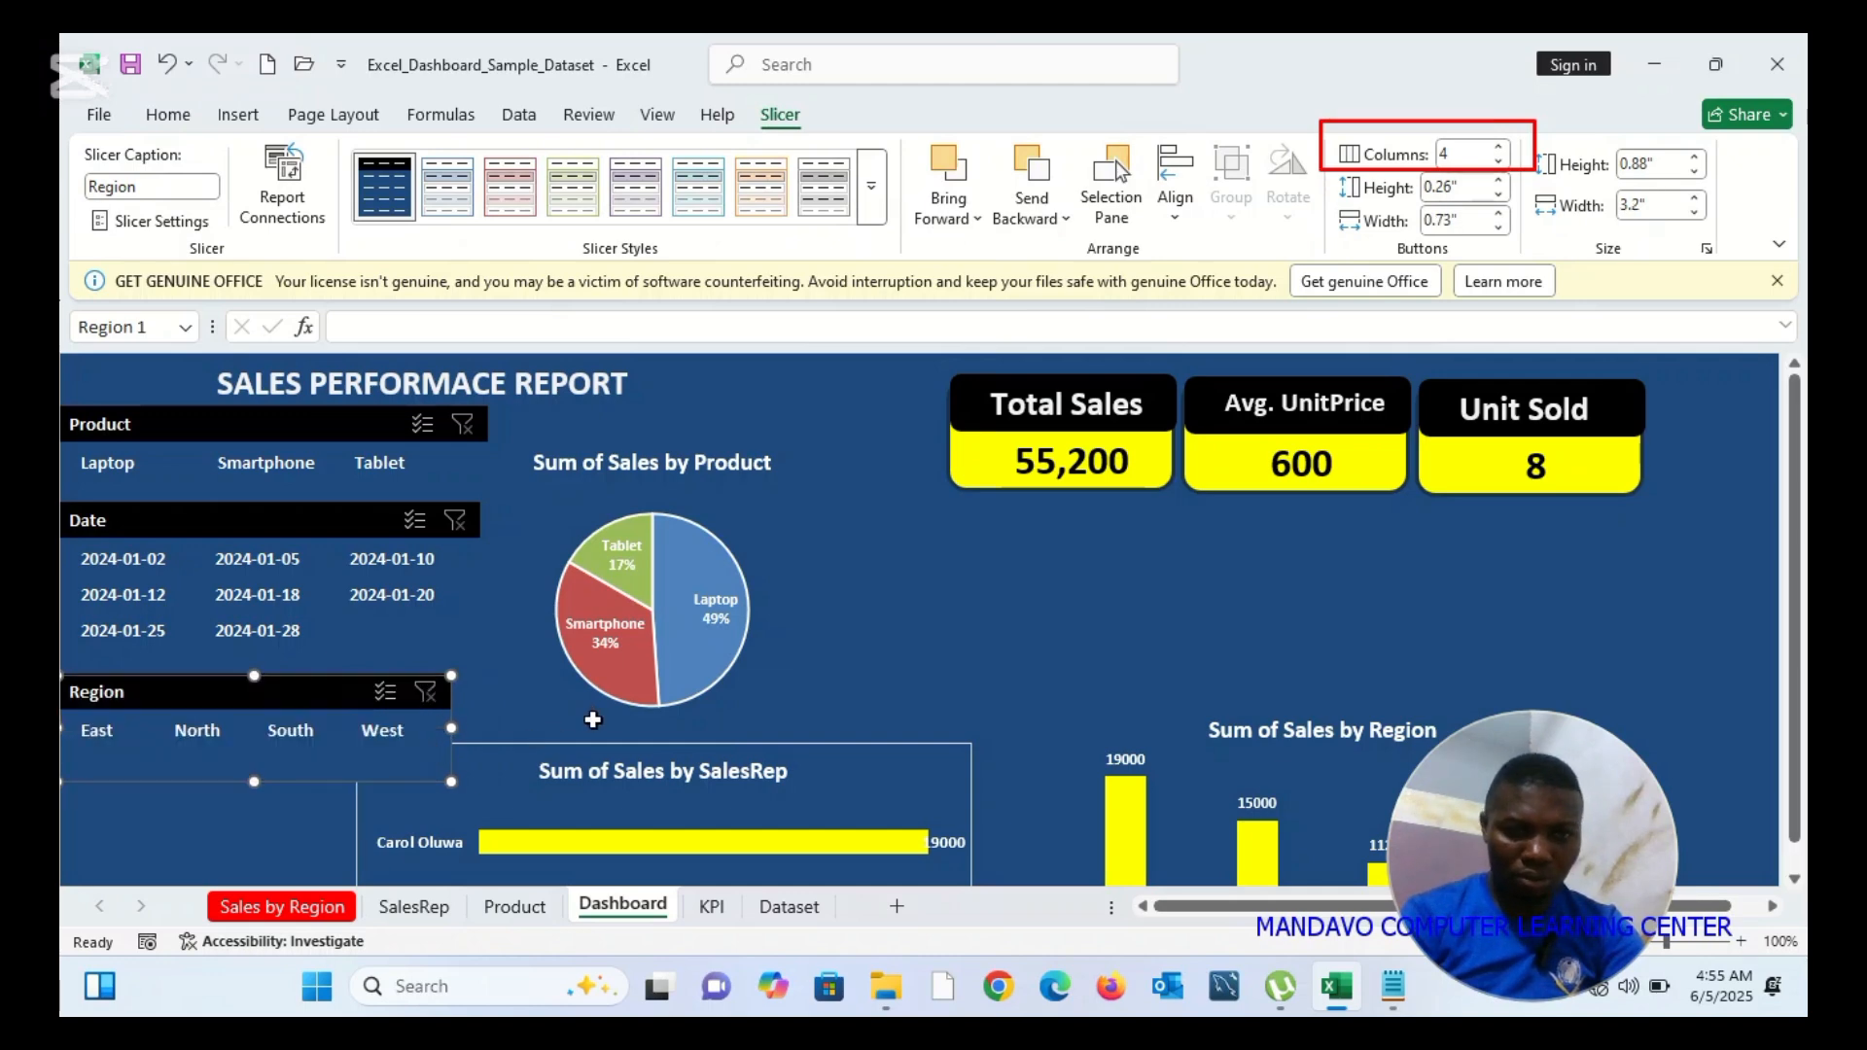
{"action": "left_click", "coordinate": [593, 720]}
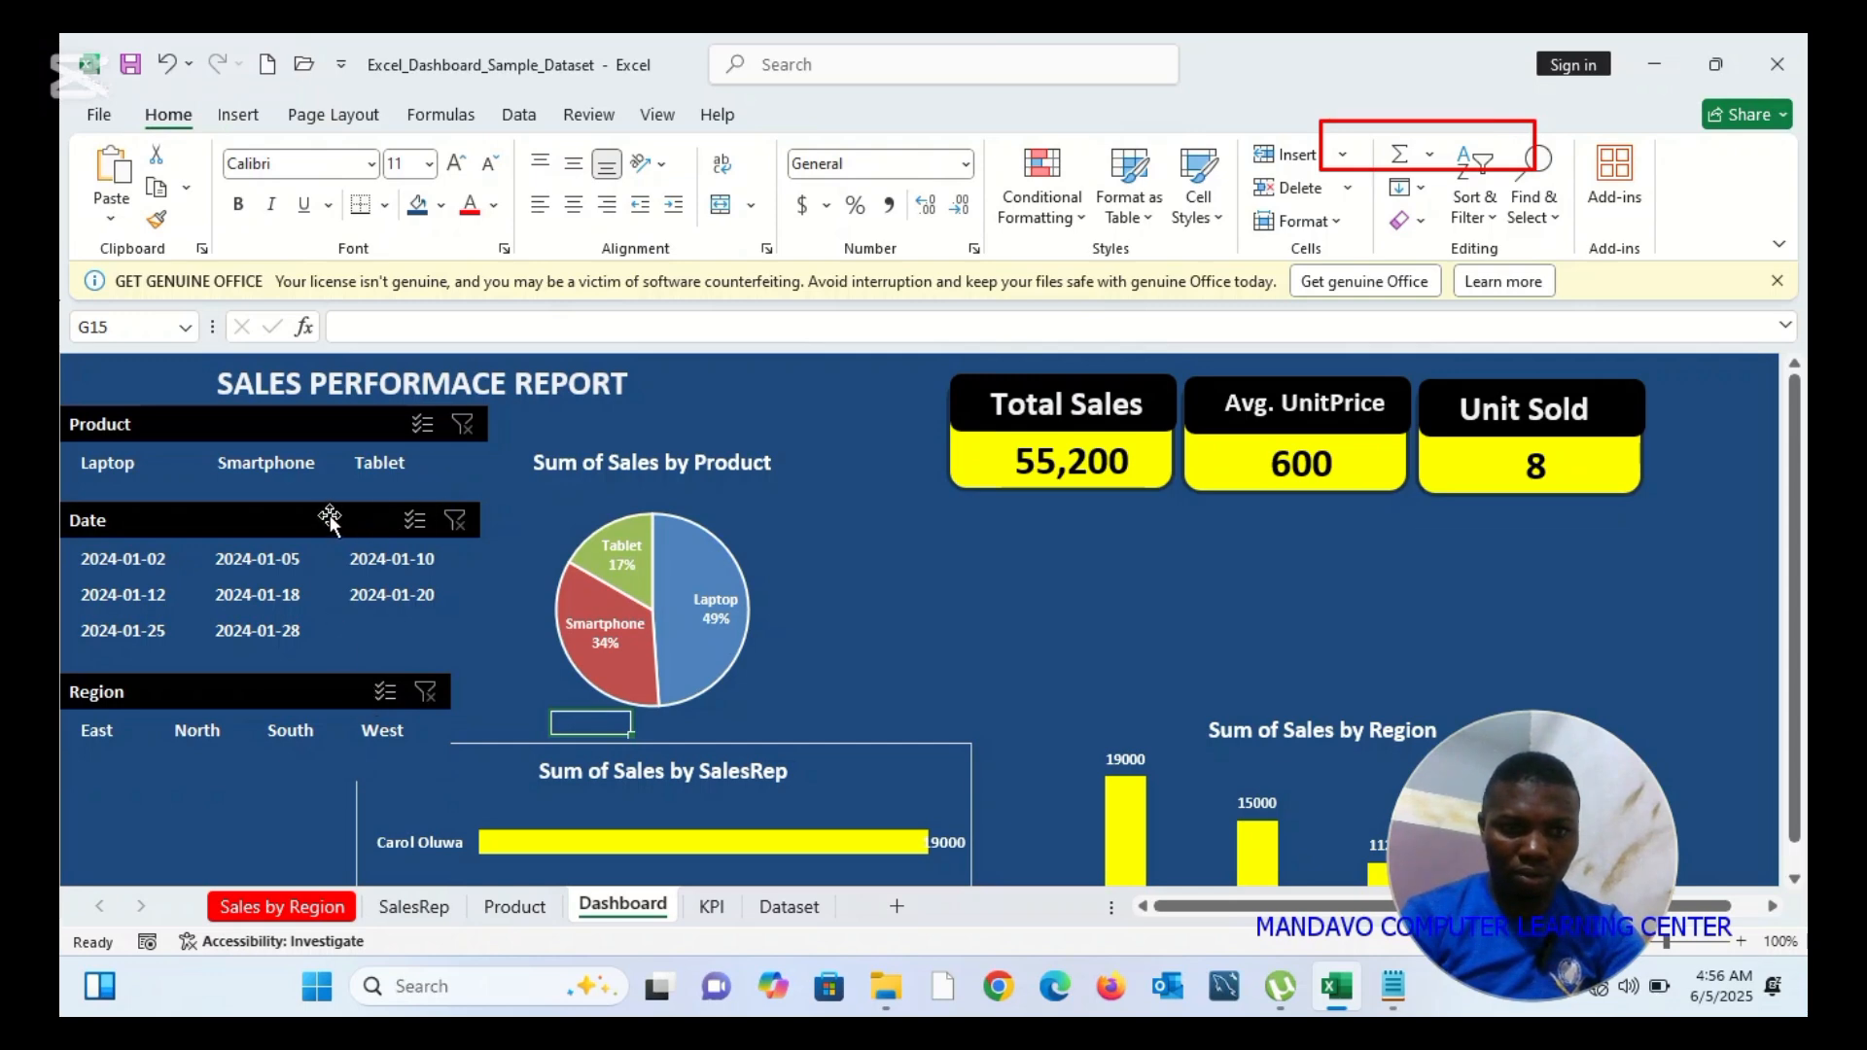
{"action": "left_click", "coordinate": [317, 661]}
{"action": "left_click", "coordinate": [309, 675]}
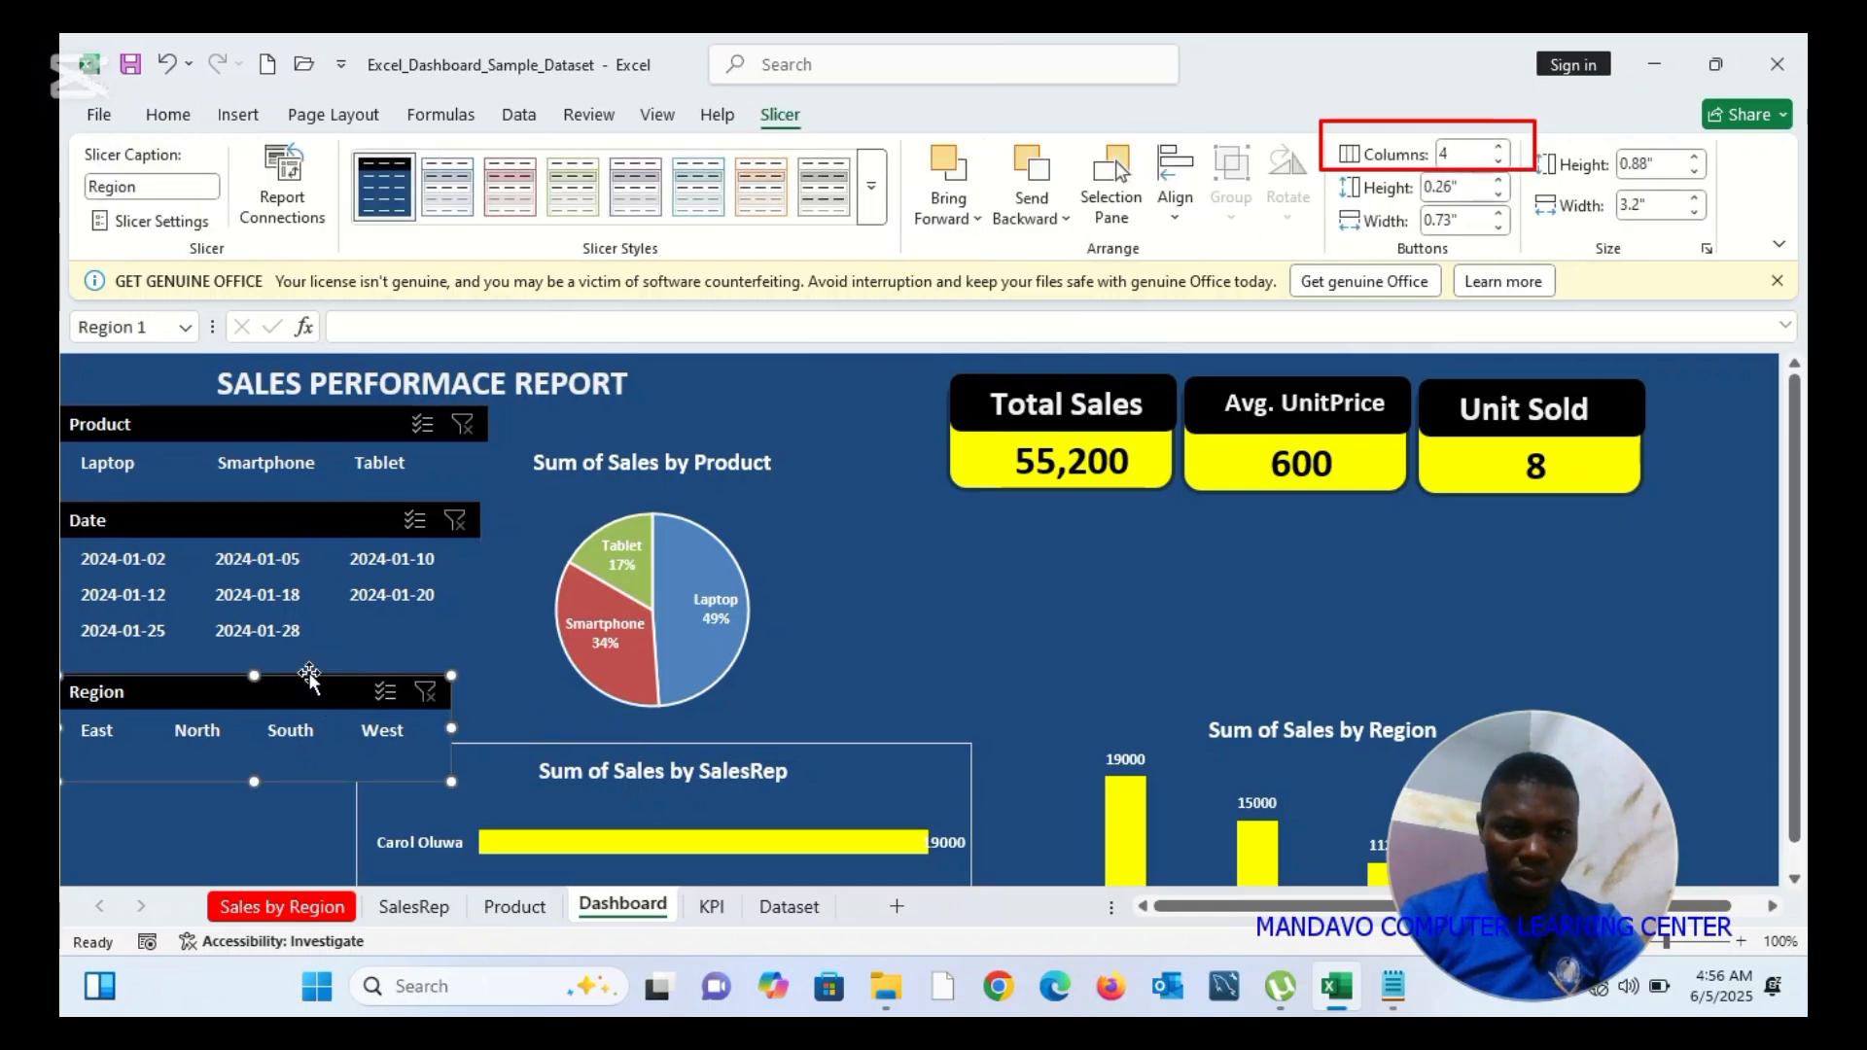
Swap the positions of the Product and Region slicers, and narrow the Product slicer to about 3.18" wide
{"action": "left_click", "coordinate": [342, 428]}
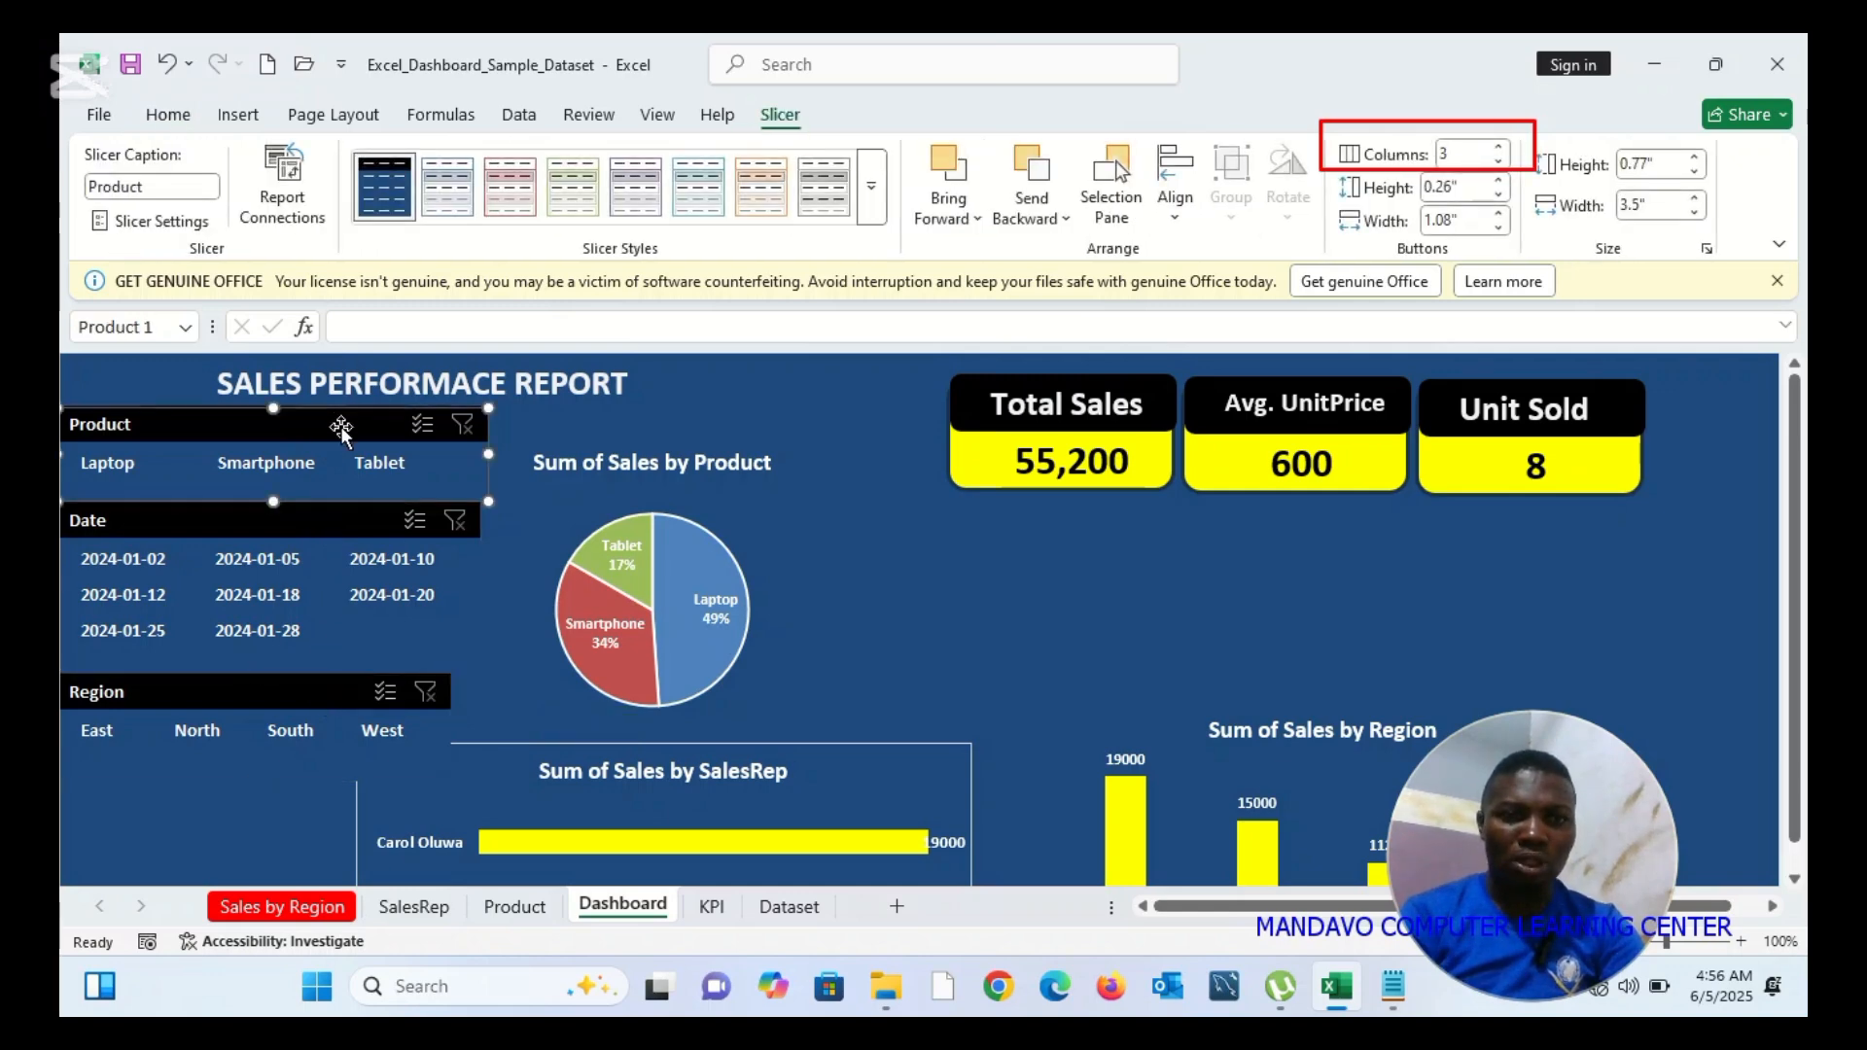
{"action": "left_click_drag", "start_coordinate": [342, 427], "coordinate": [299, 766]}
{"action": "left_click_drag", "start_coordinate": [302, 686], "coordinate": [306, 419]}
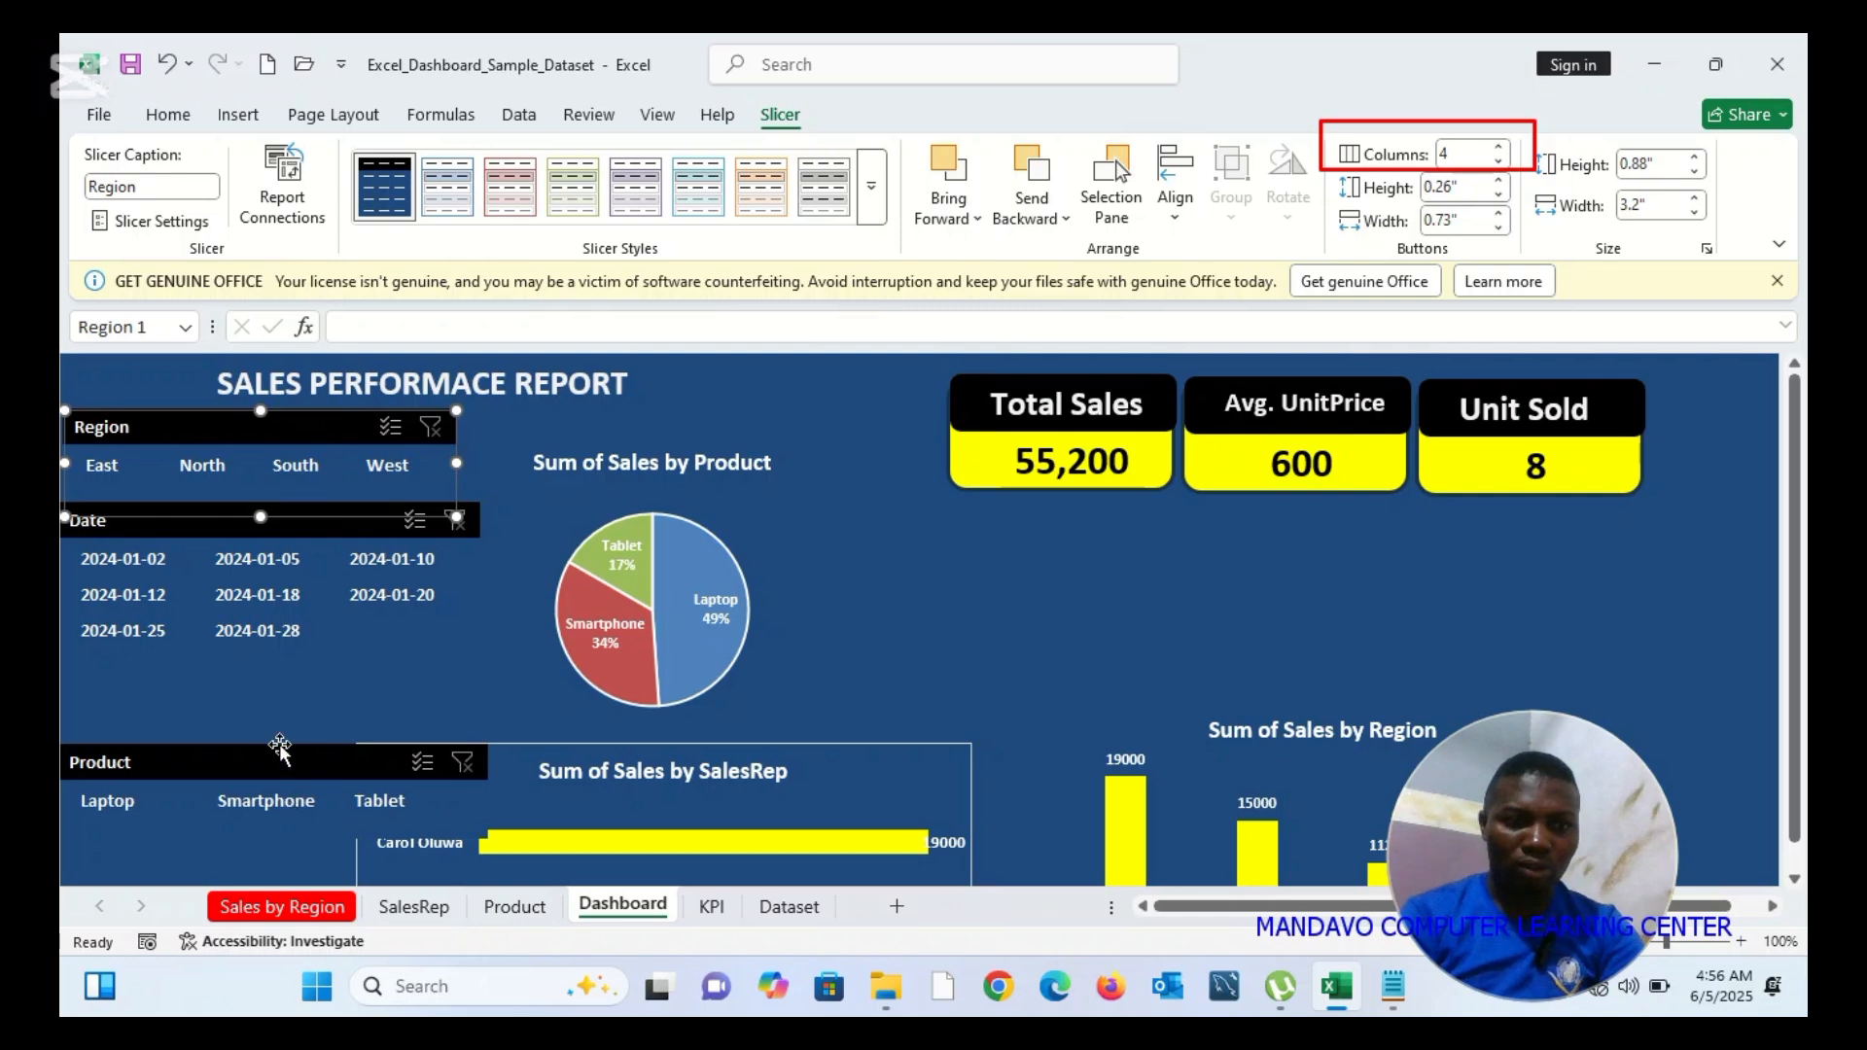
{"action": "left_click_drag", "start_coordinate": [279, 760], "coordinate": [292, 674]}
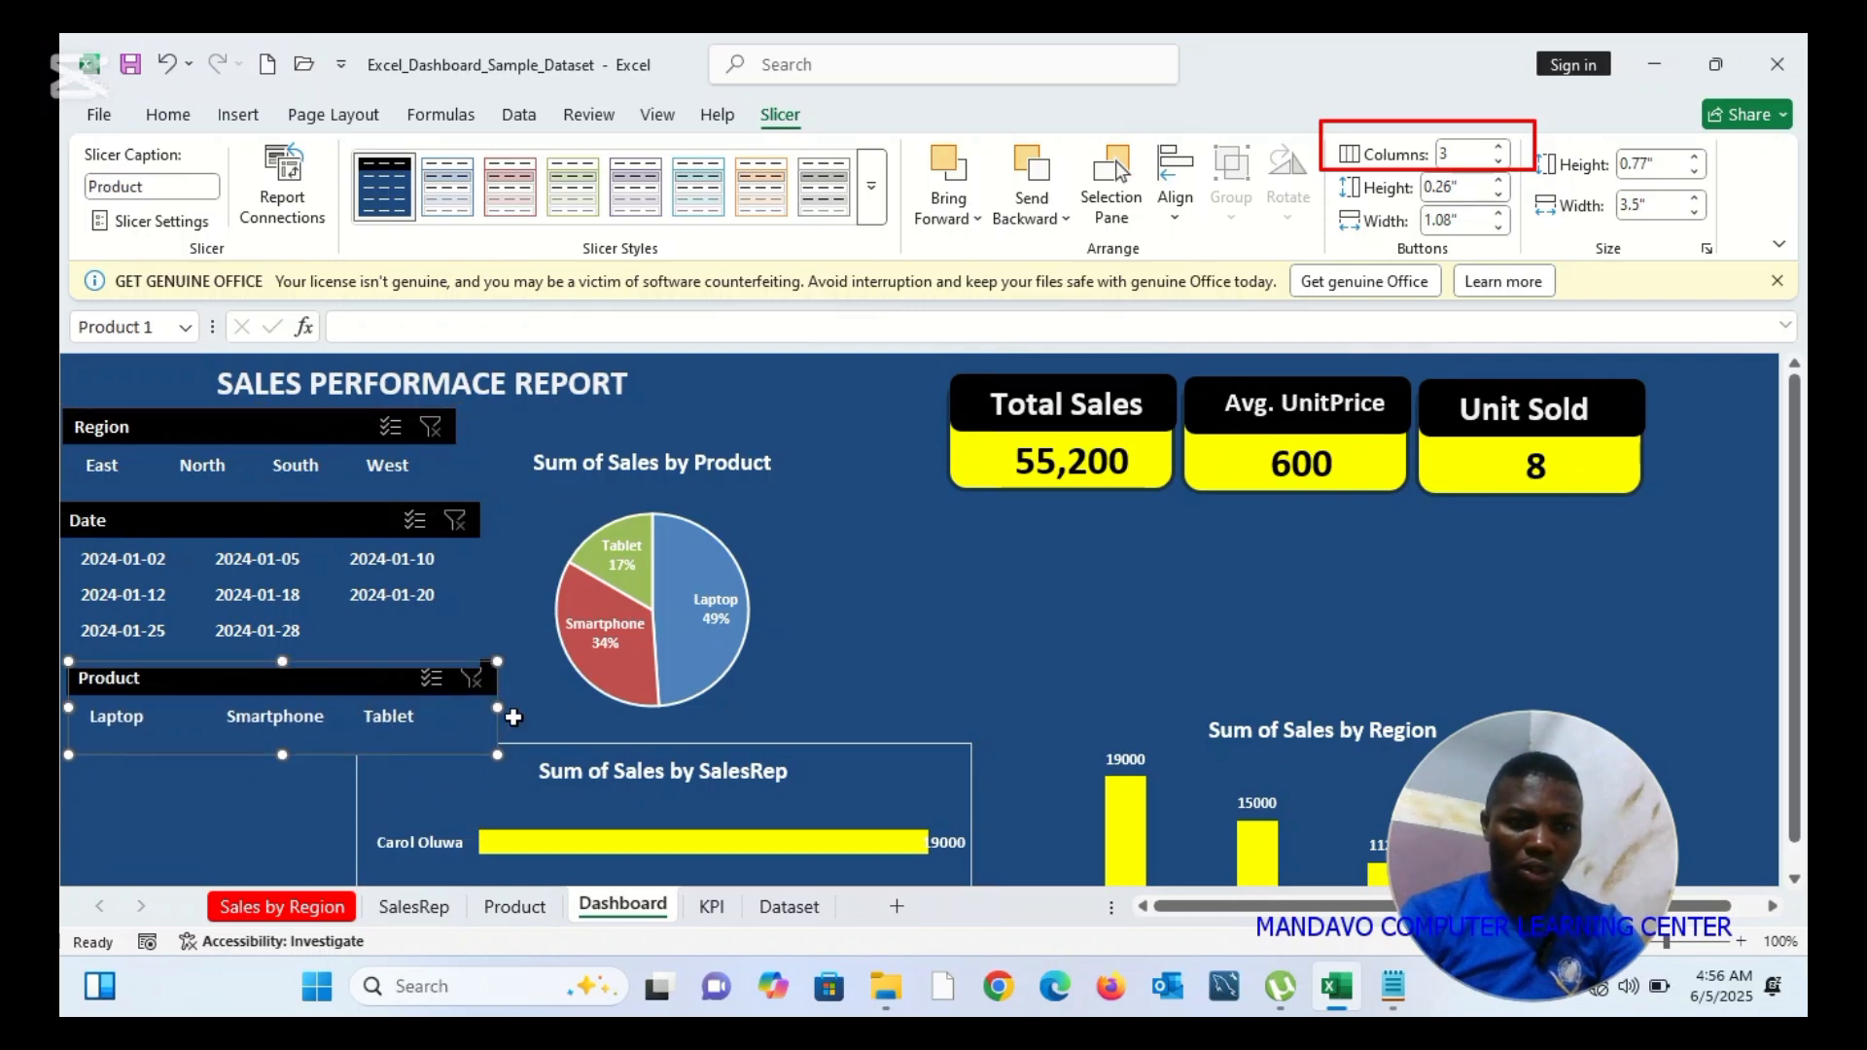
{"action": "left_click_drag", "start_coordinate": [498, 712], "coordinate": [458, 710]}
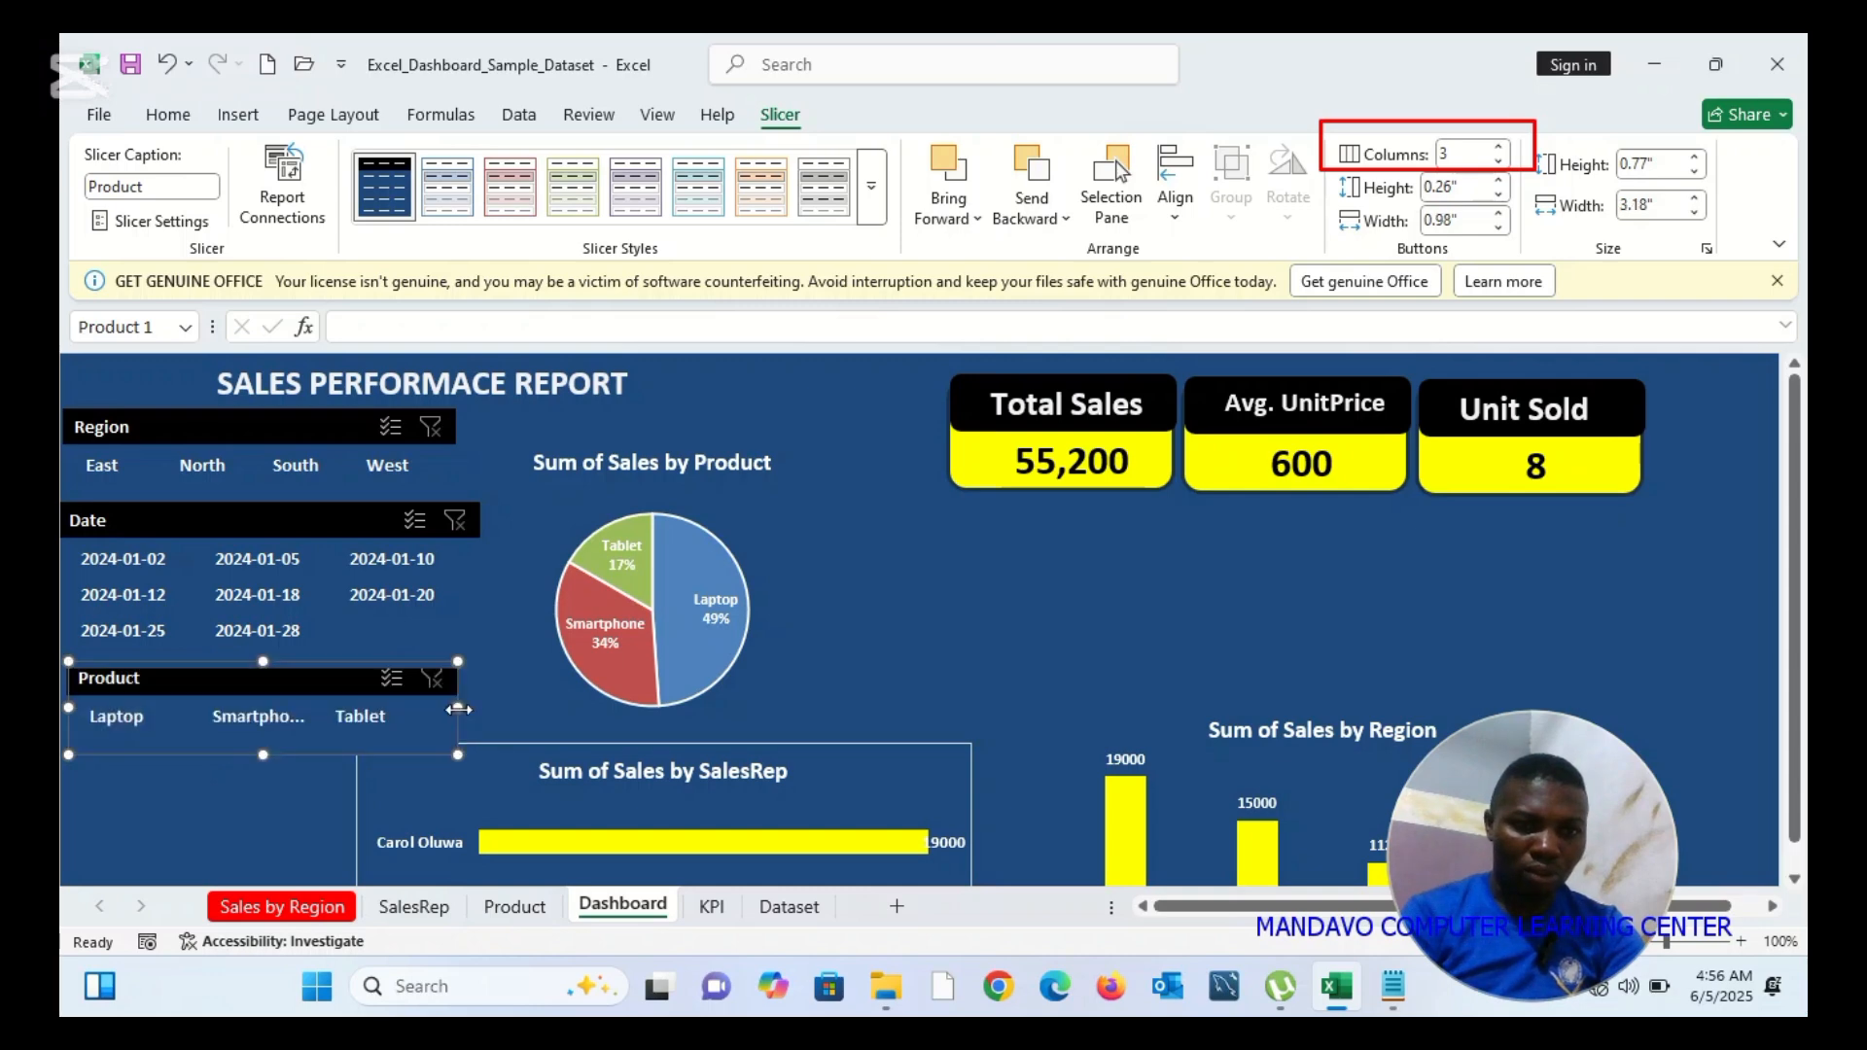
Shrink the Sum of Sales by SalesRep chart from its upper-left corner and move the Product slicer slightly down into the freed space
{"action": "left_click", "coordinate": [531, 761]}
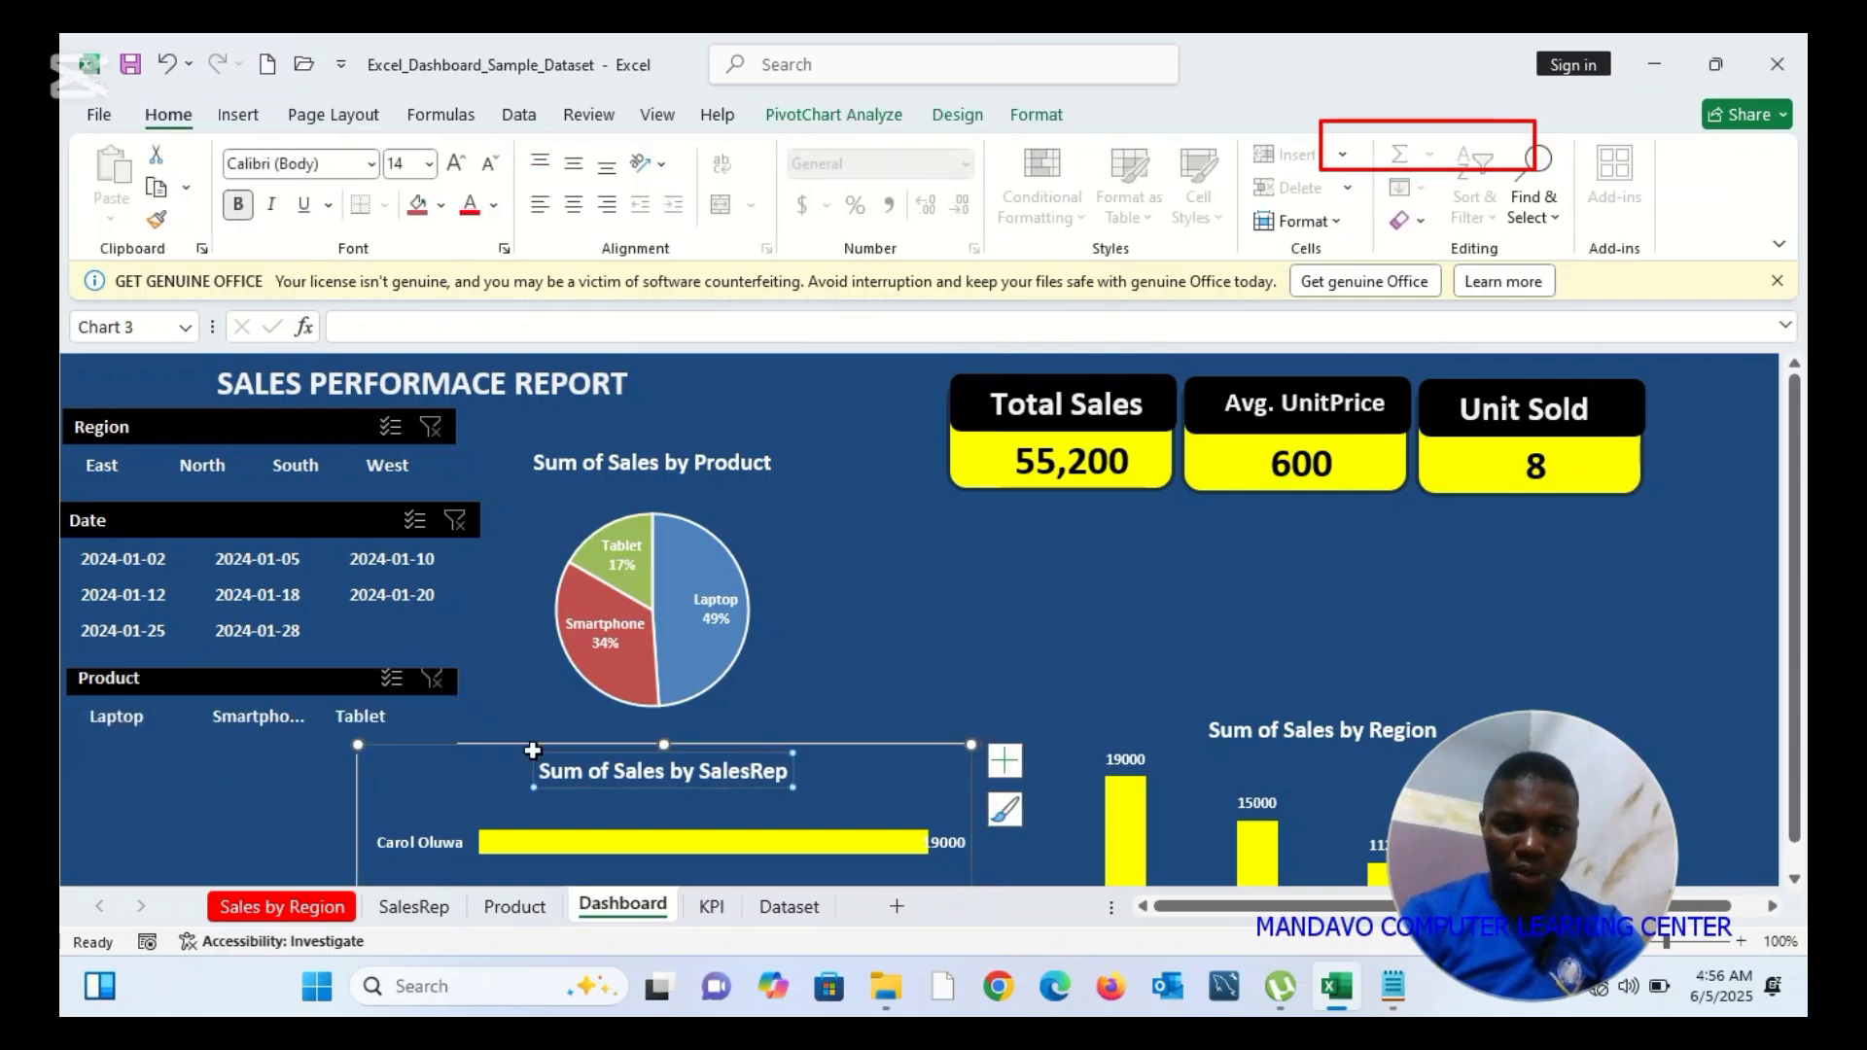
{"action": "left_click_drag", "start_coordinate": [358, 745], "coordinate": [410, 766]}
{"action": "left_click", "coordinate": [516, 755]}
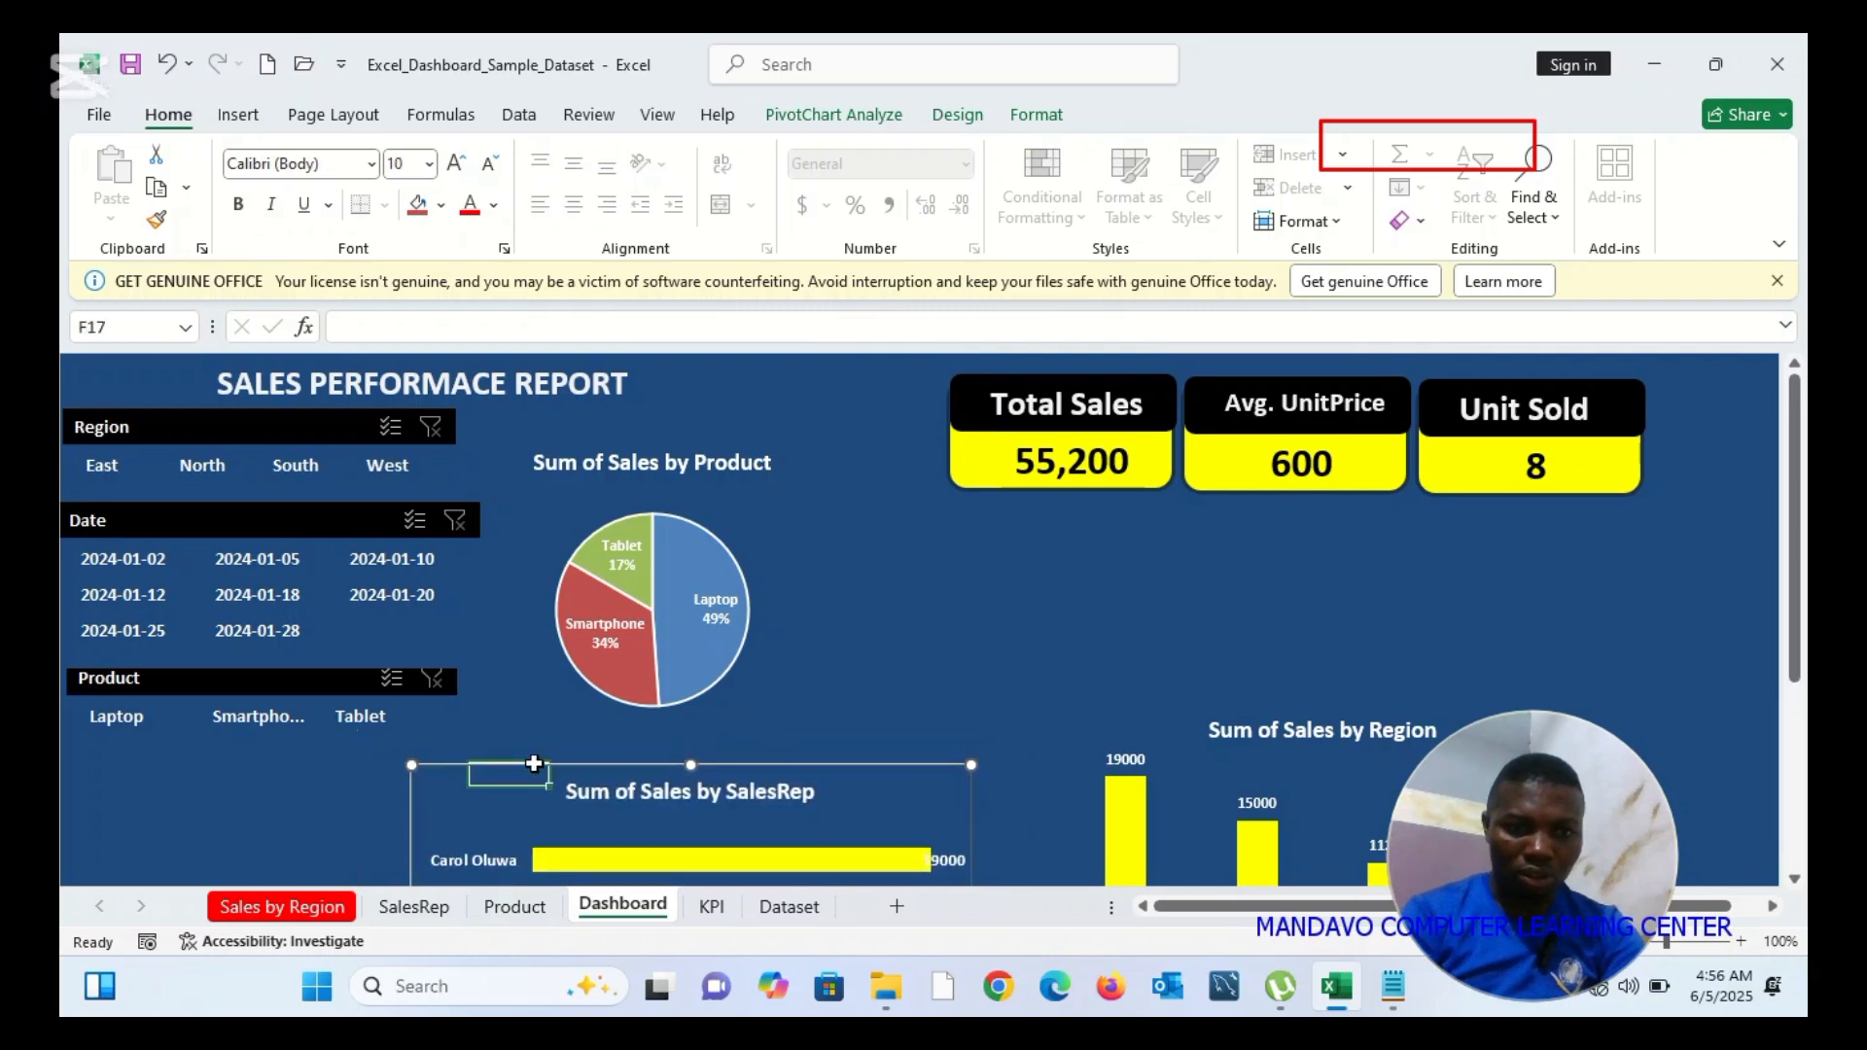
{"action": "left_click", "coordinate": [886, 700]}
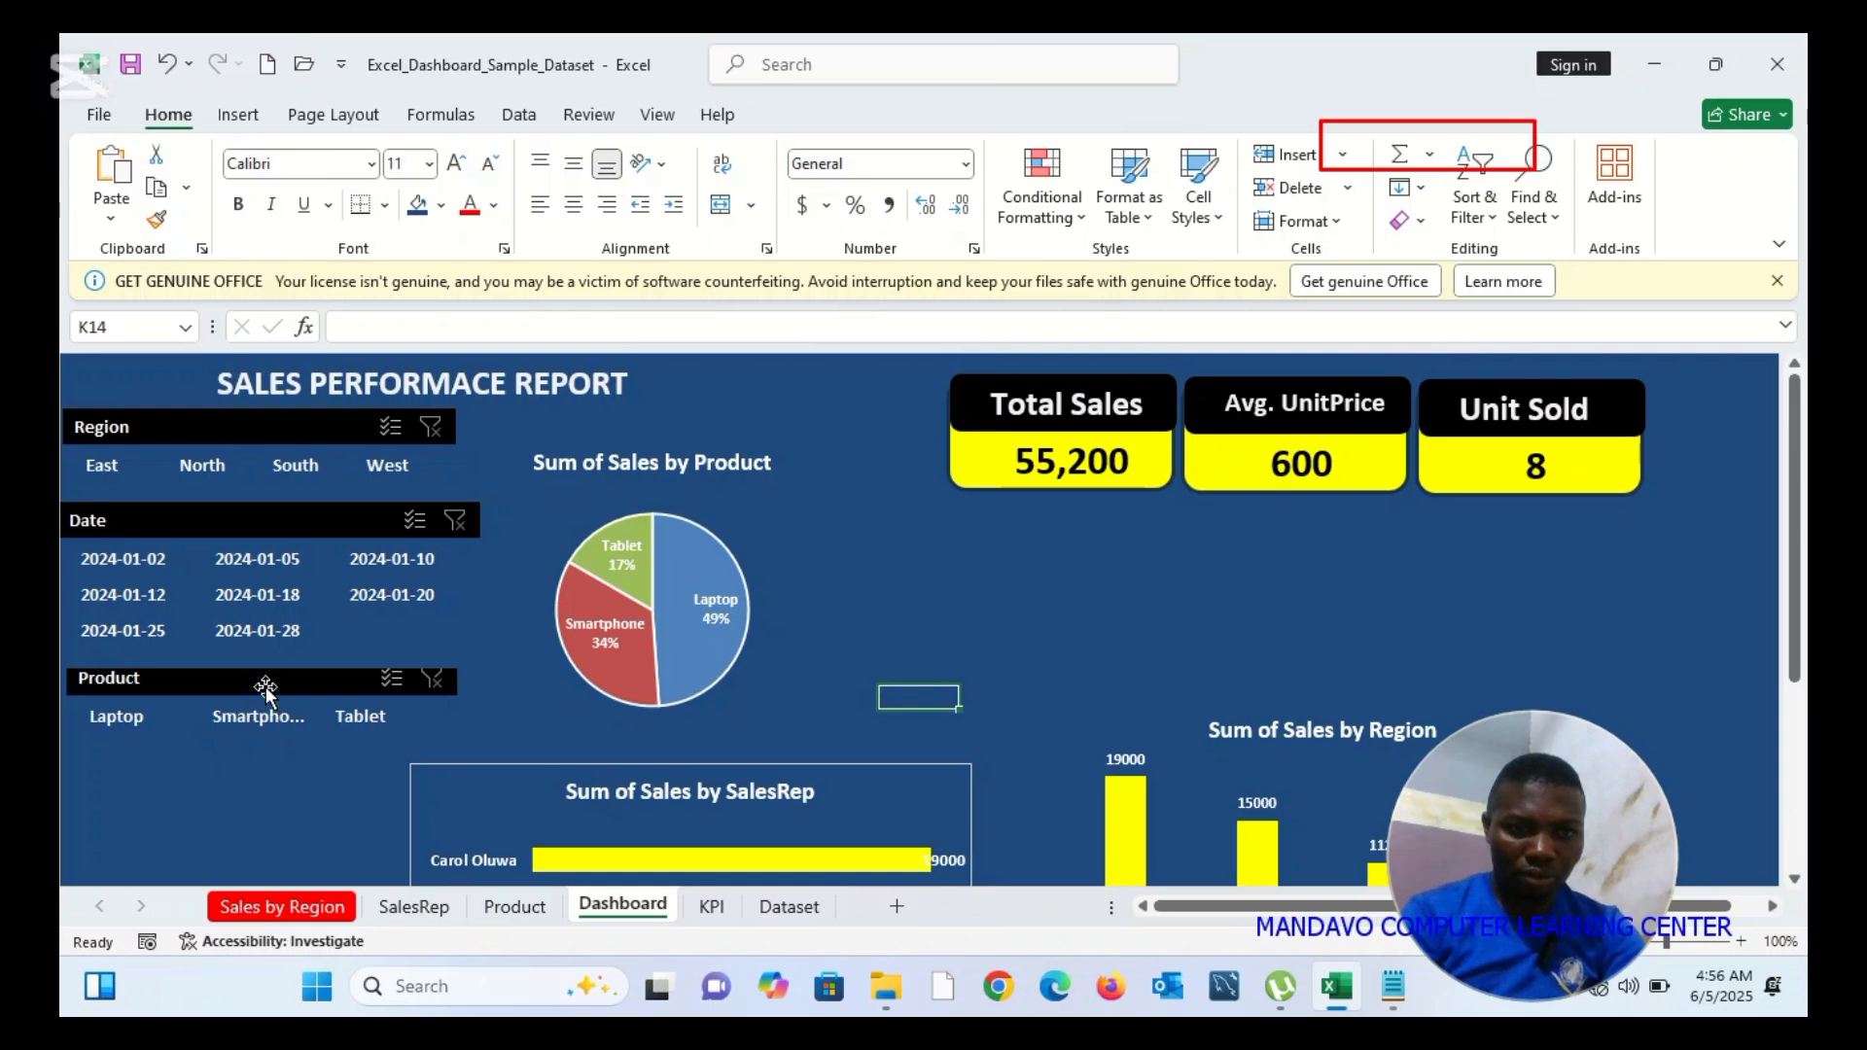
{"action": "left_click_drag", "start_coordinate": [265, 688], "coordinate": [248, 714]}
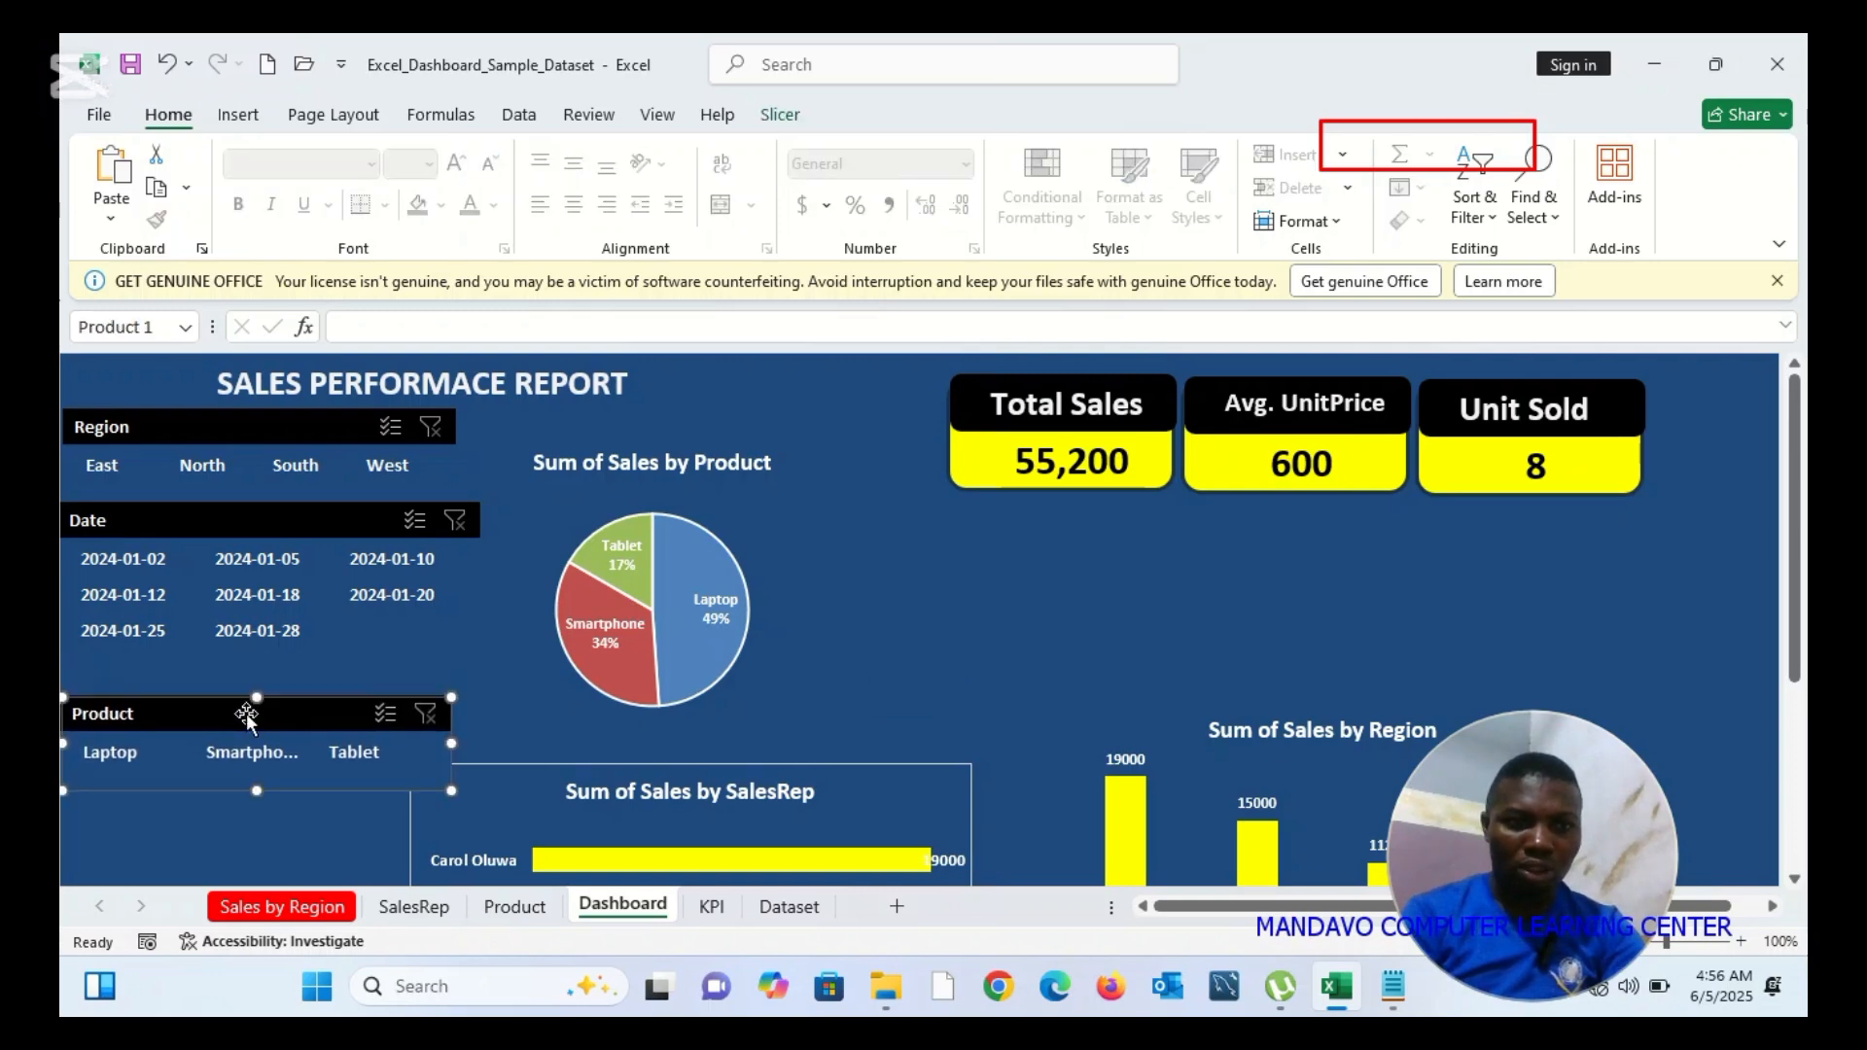
Set the Region slicer's button height to 0.2"
{"action": "left_click", "coordinate": [272, 430]}
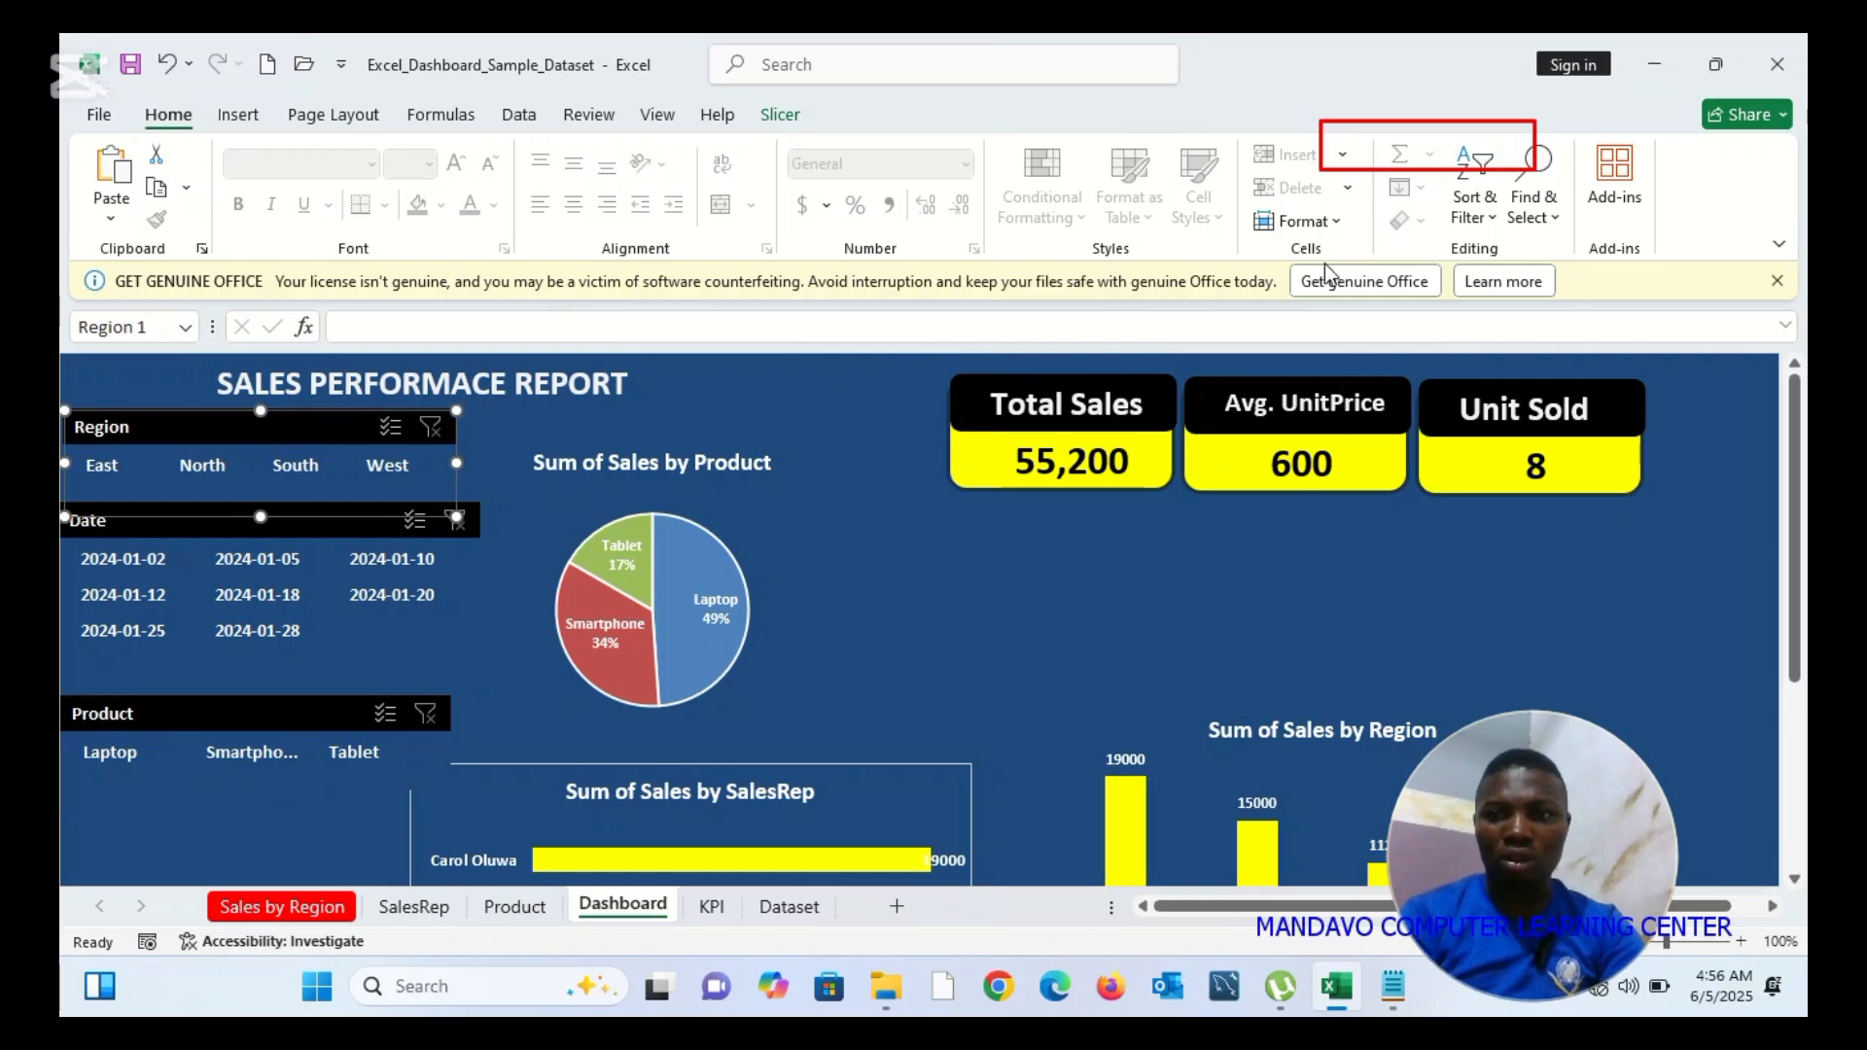
{"action": "left_click", "coordinate": [783, 119]}
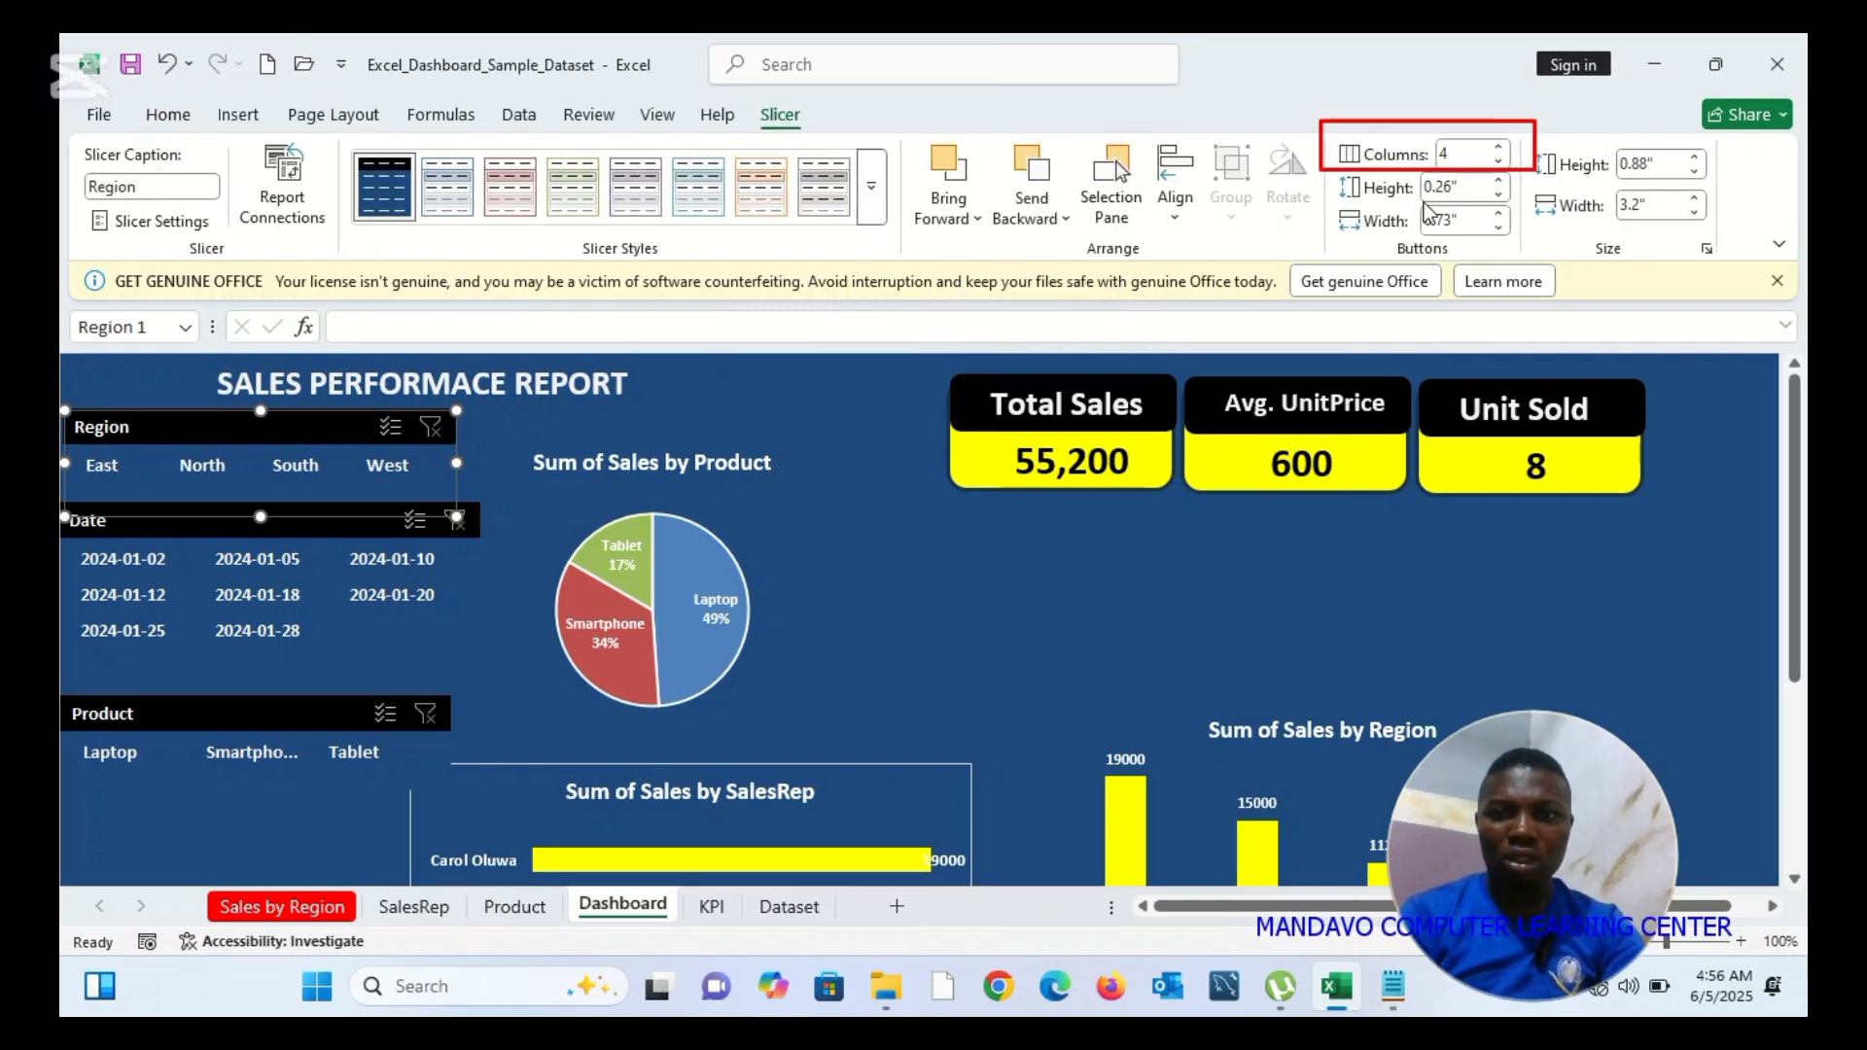
{"action": "left_click", "coordinate": [1500, 182]}
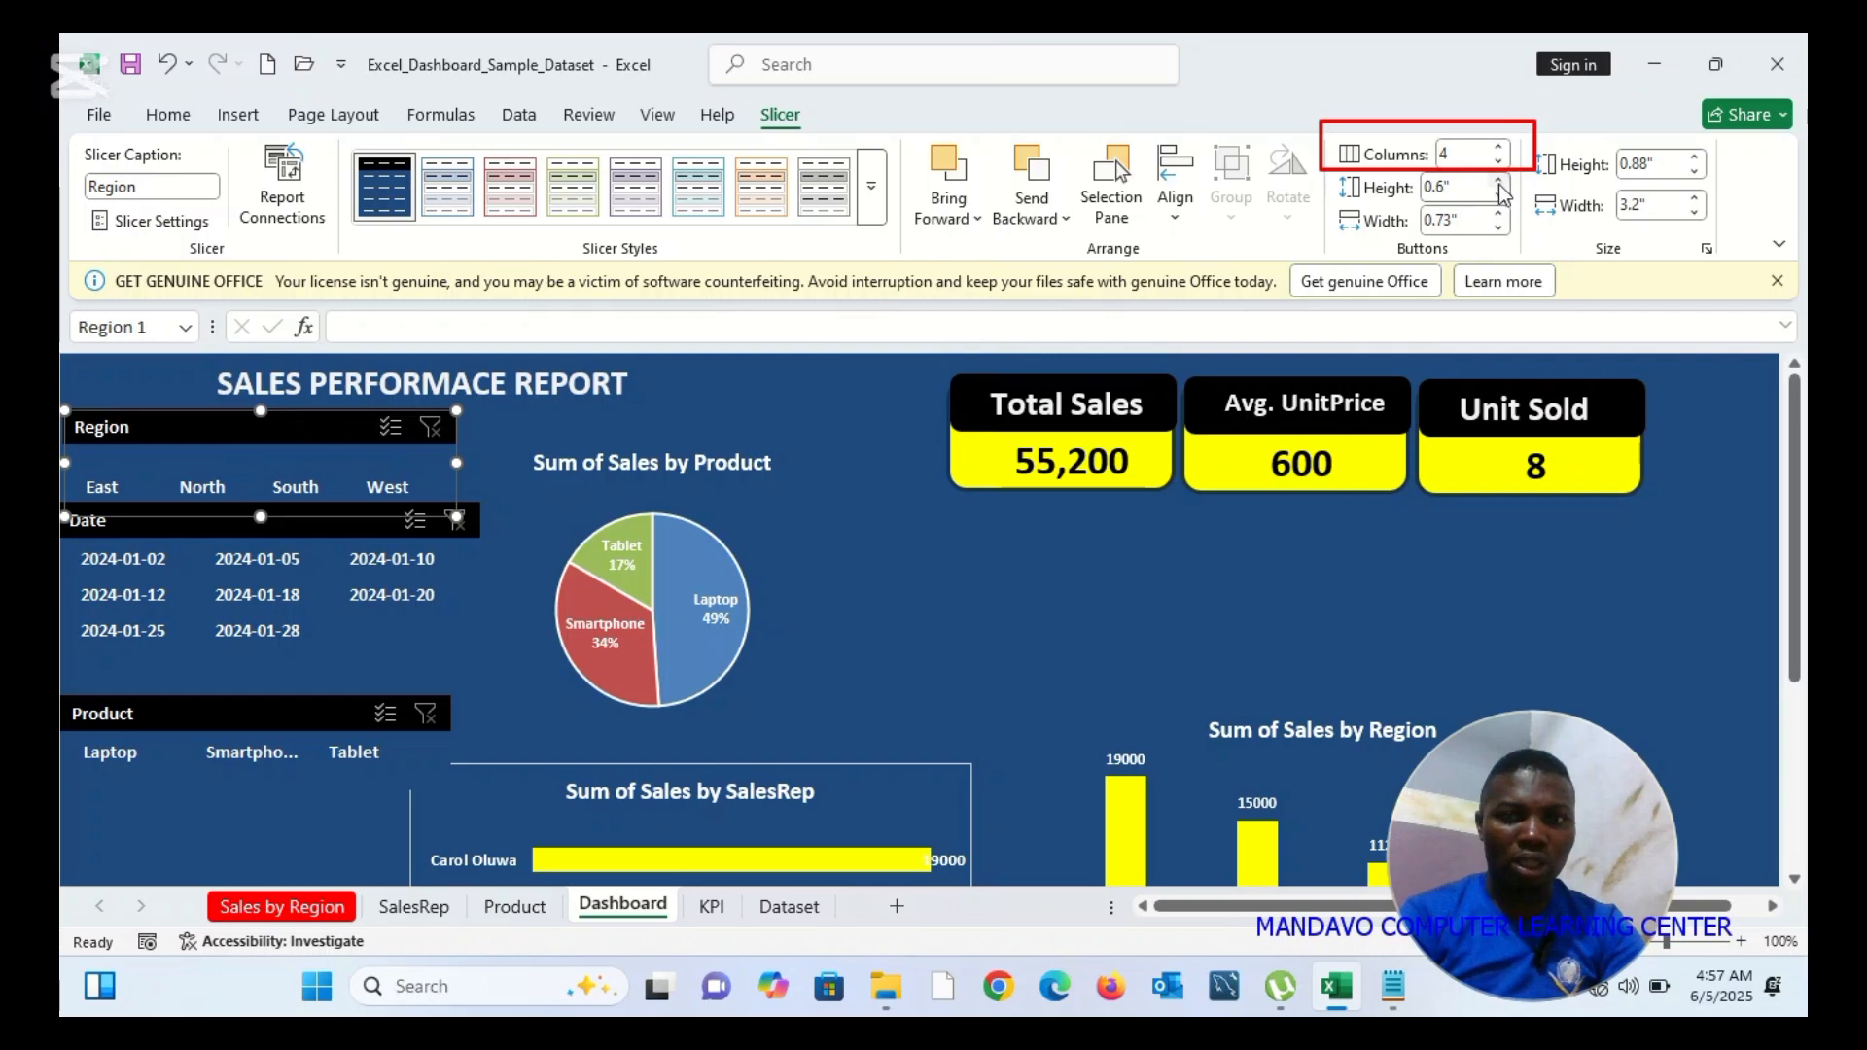
{"action": "left_click", "coordinate": [1501, 194]}
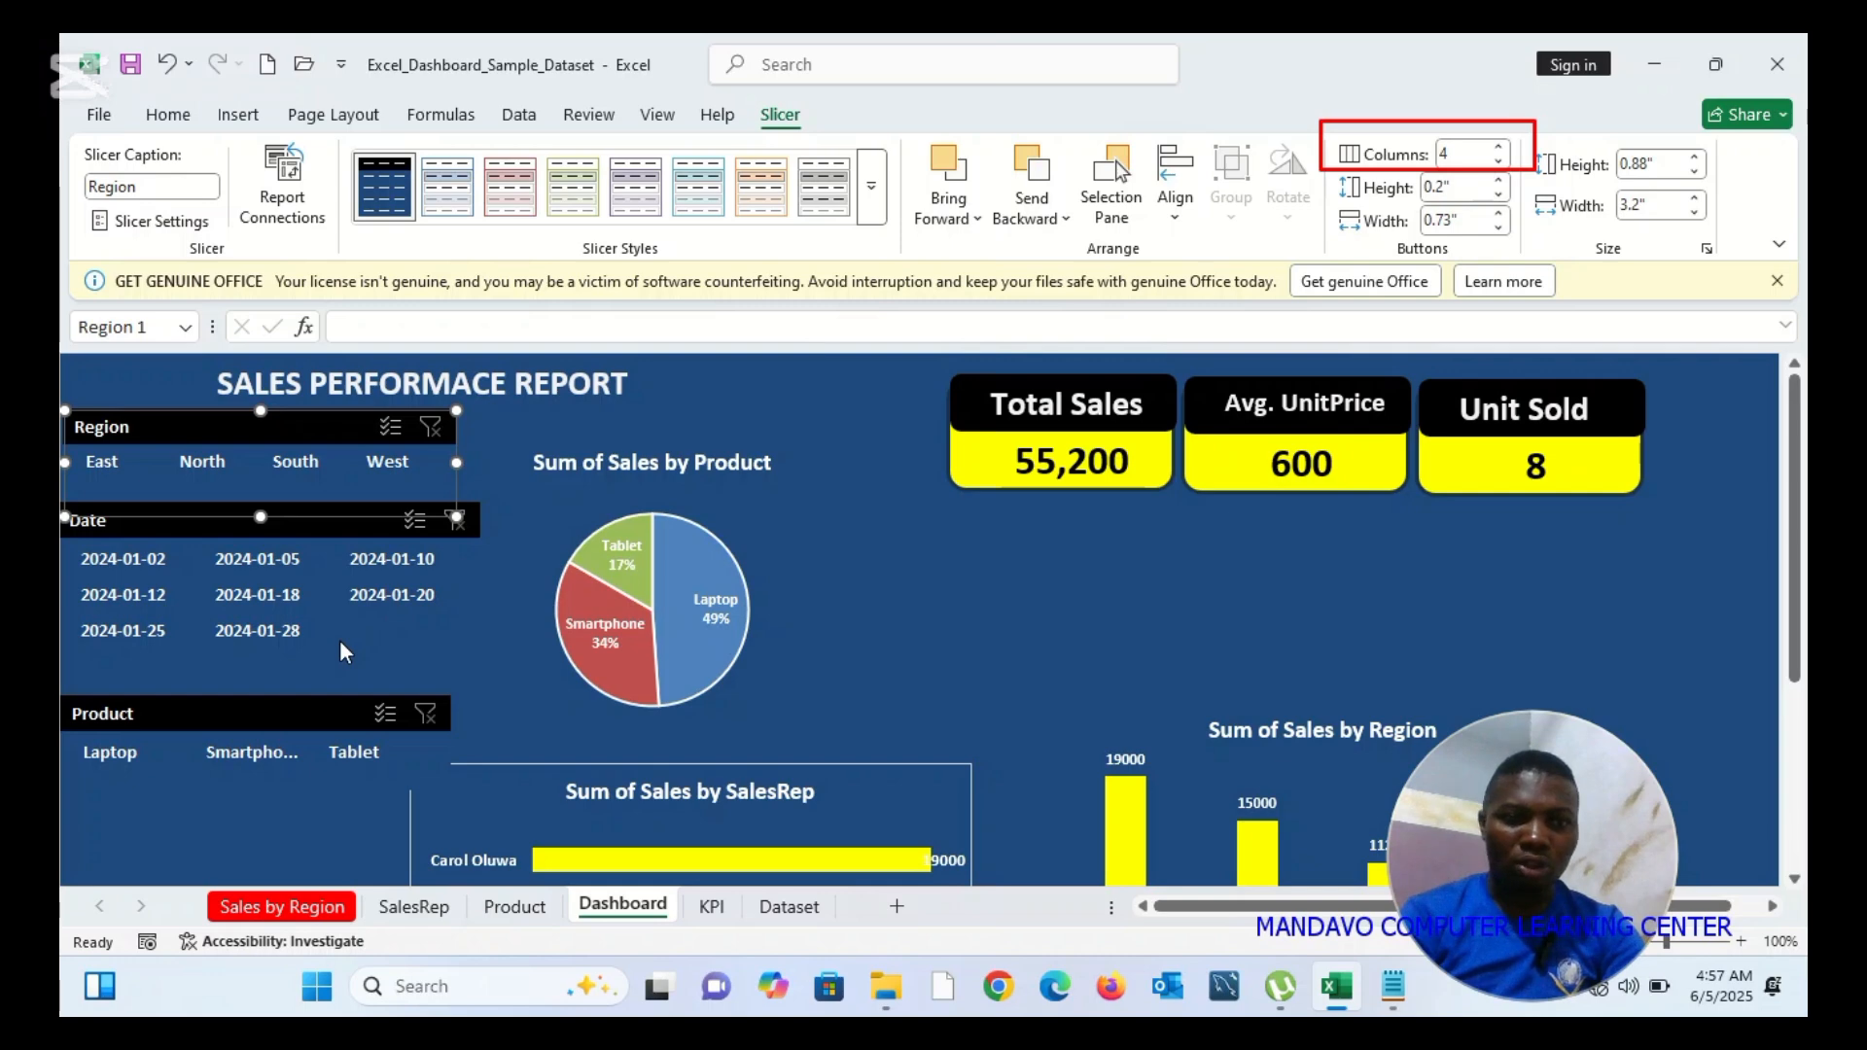
Set the Date slicer's button height to 0.2" and shorten the slicer to about 1.16" high
{"action": "left_click", "coordinate": [336, 704]}
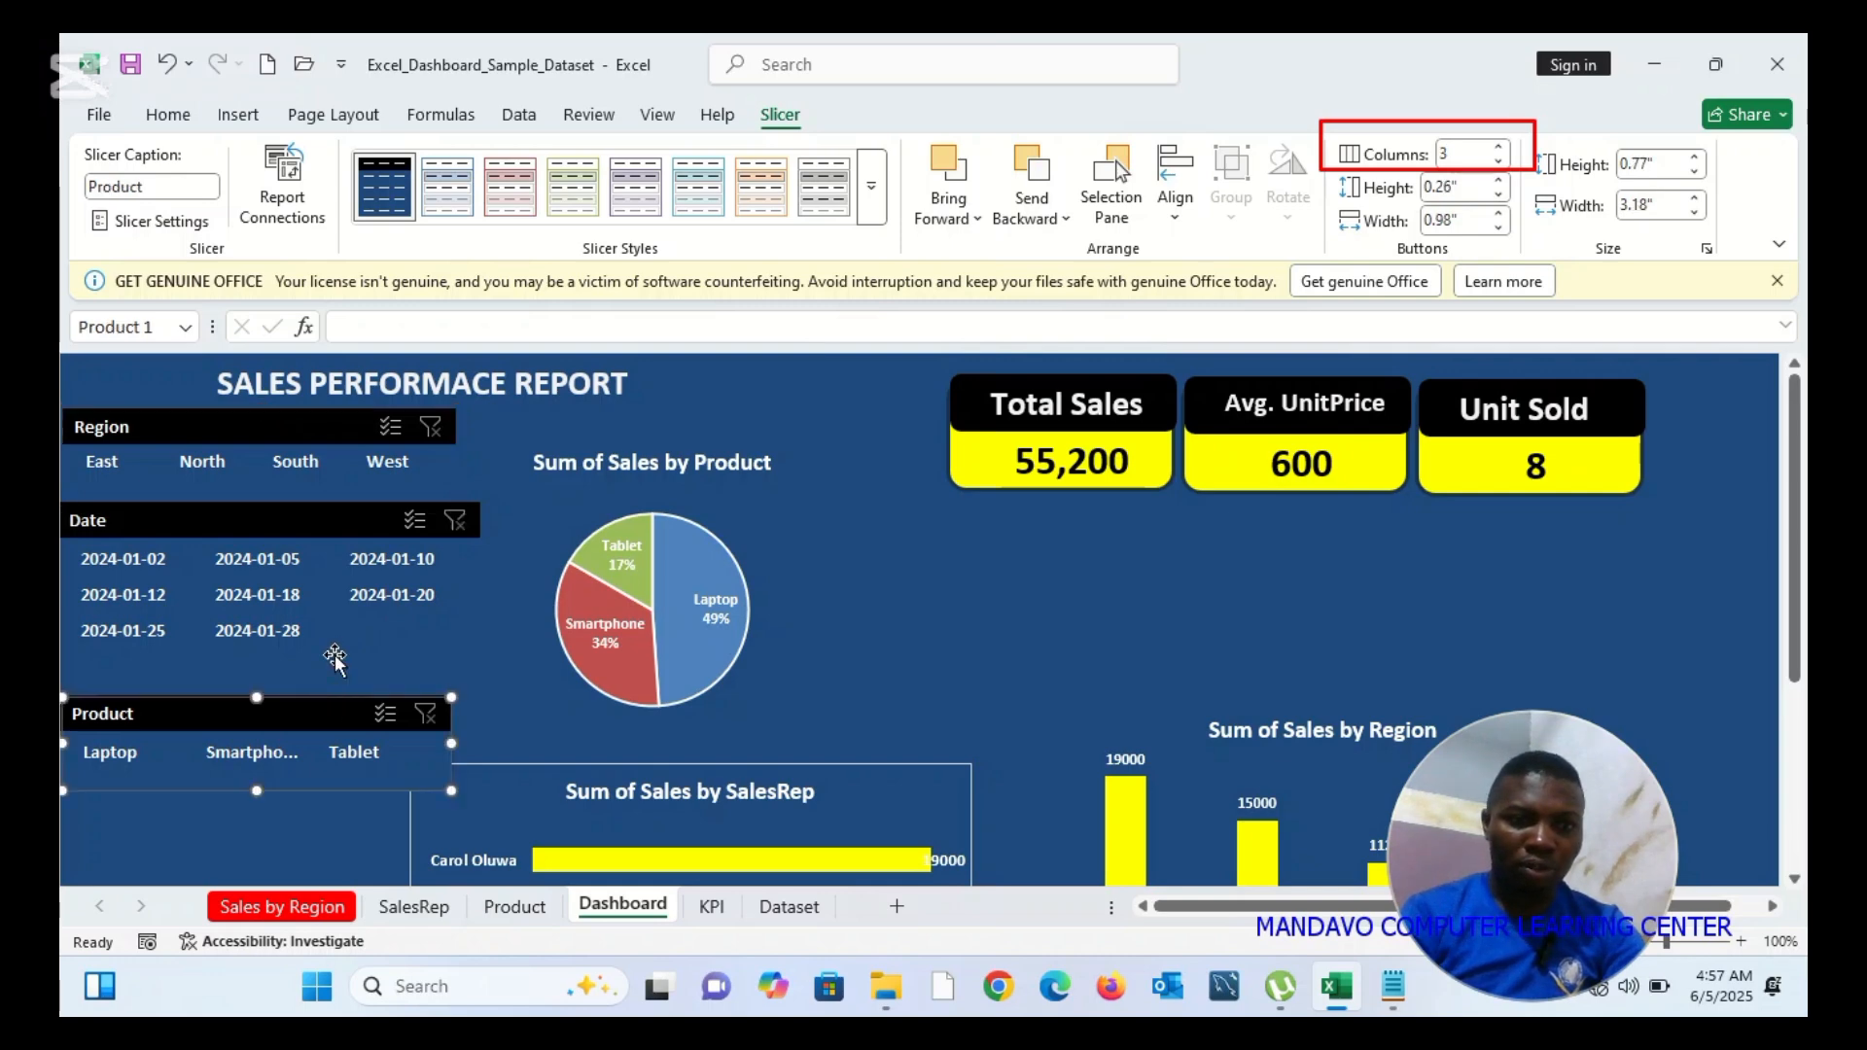
{"action": "left_click", "coordinate": [338, 529]}
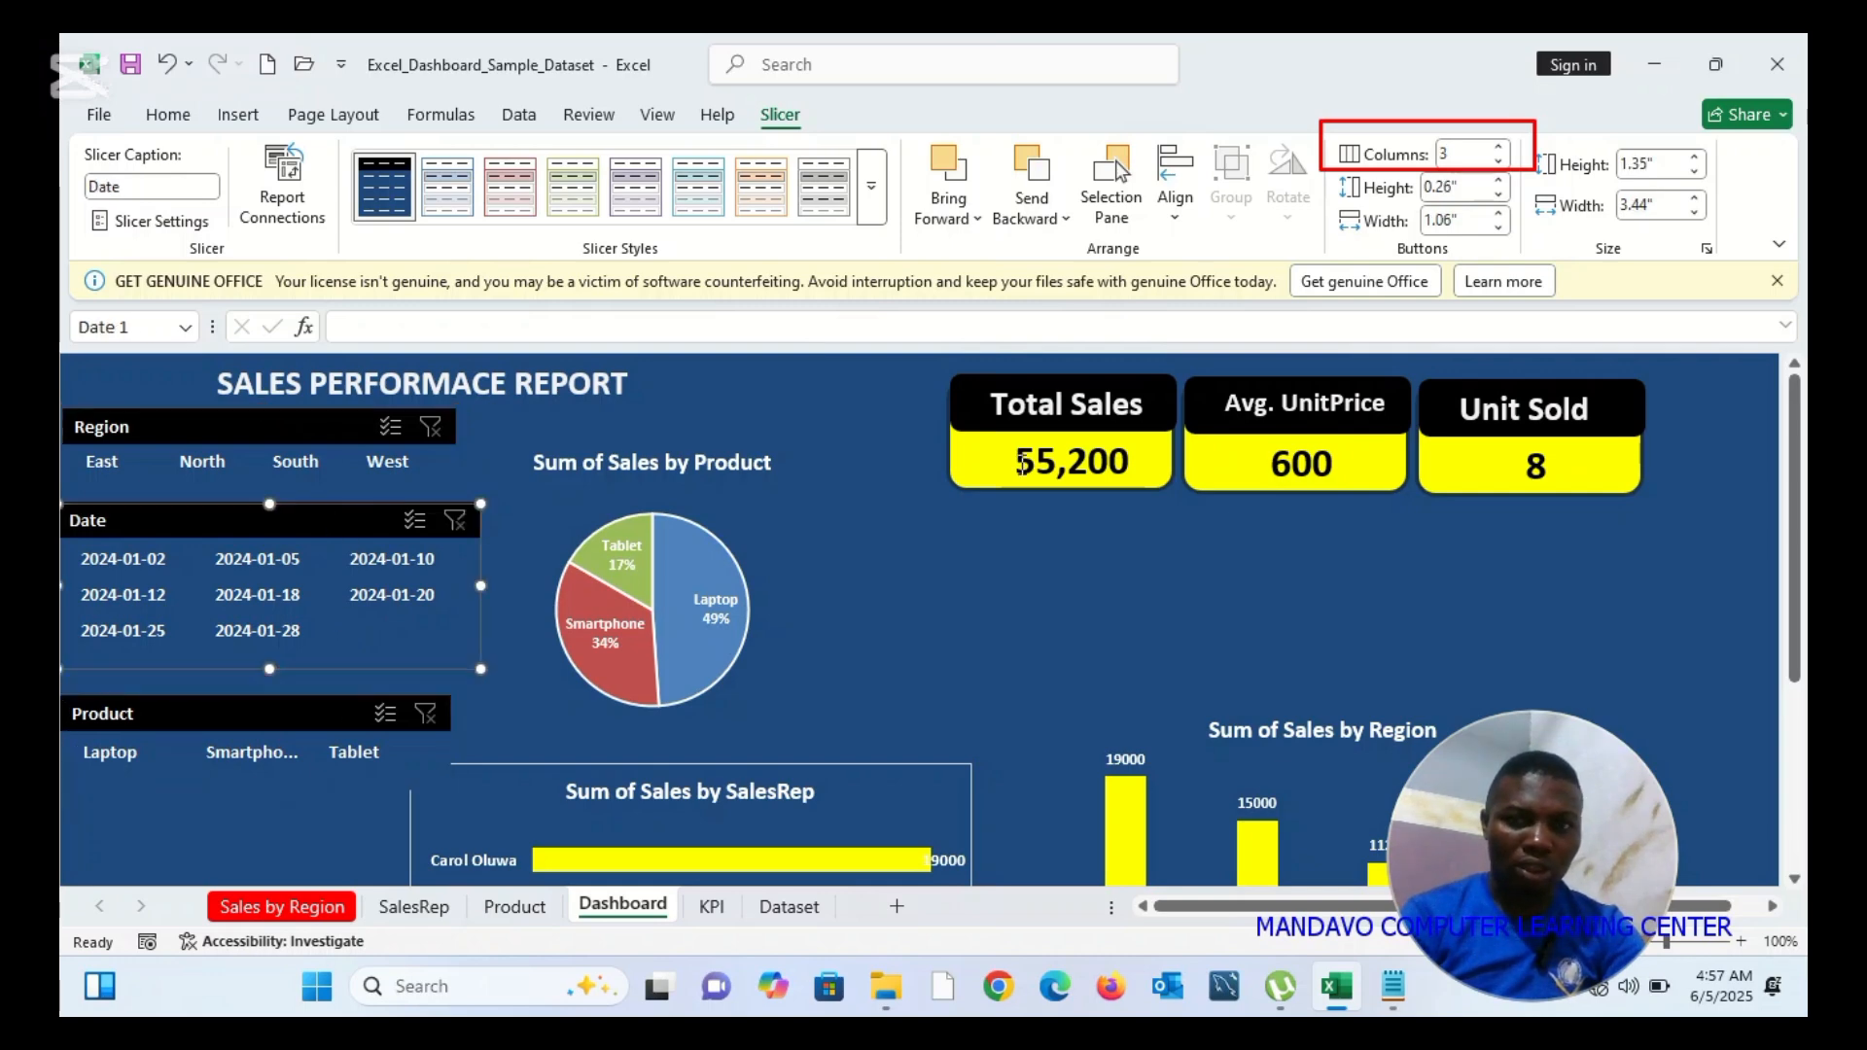
{"action": "left_click", "coordinate": [1498, 194]}
{"action": "left_click", "coordinate": [1499, 195]}
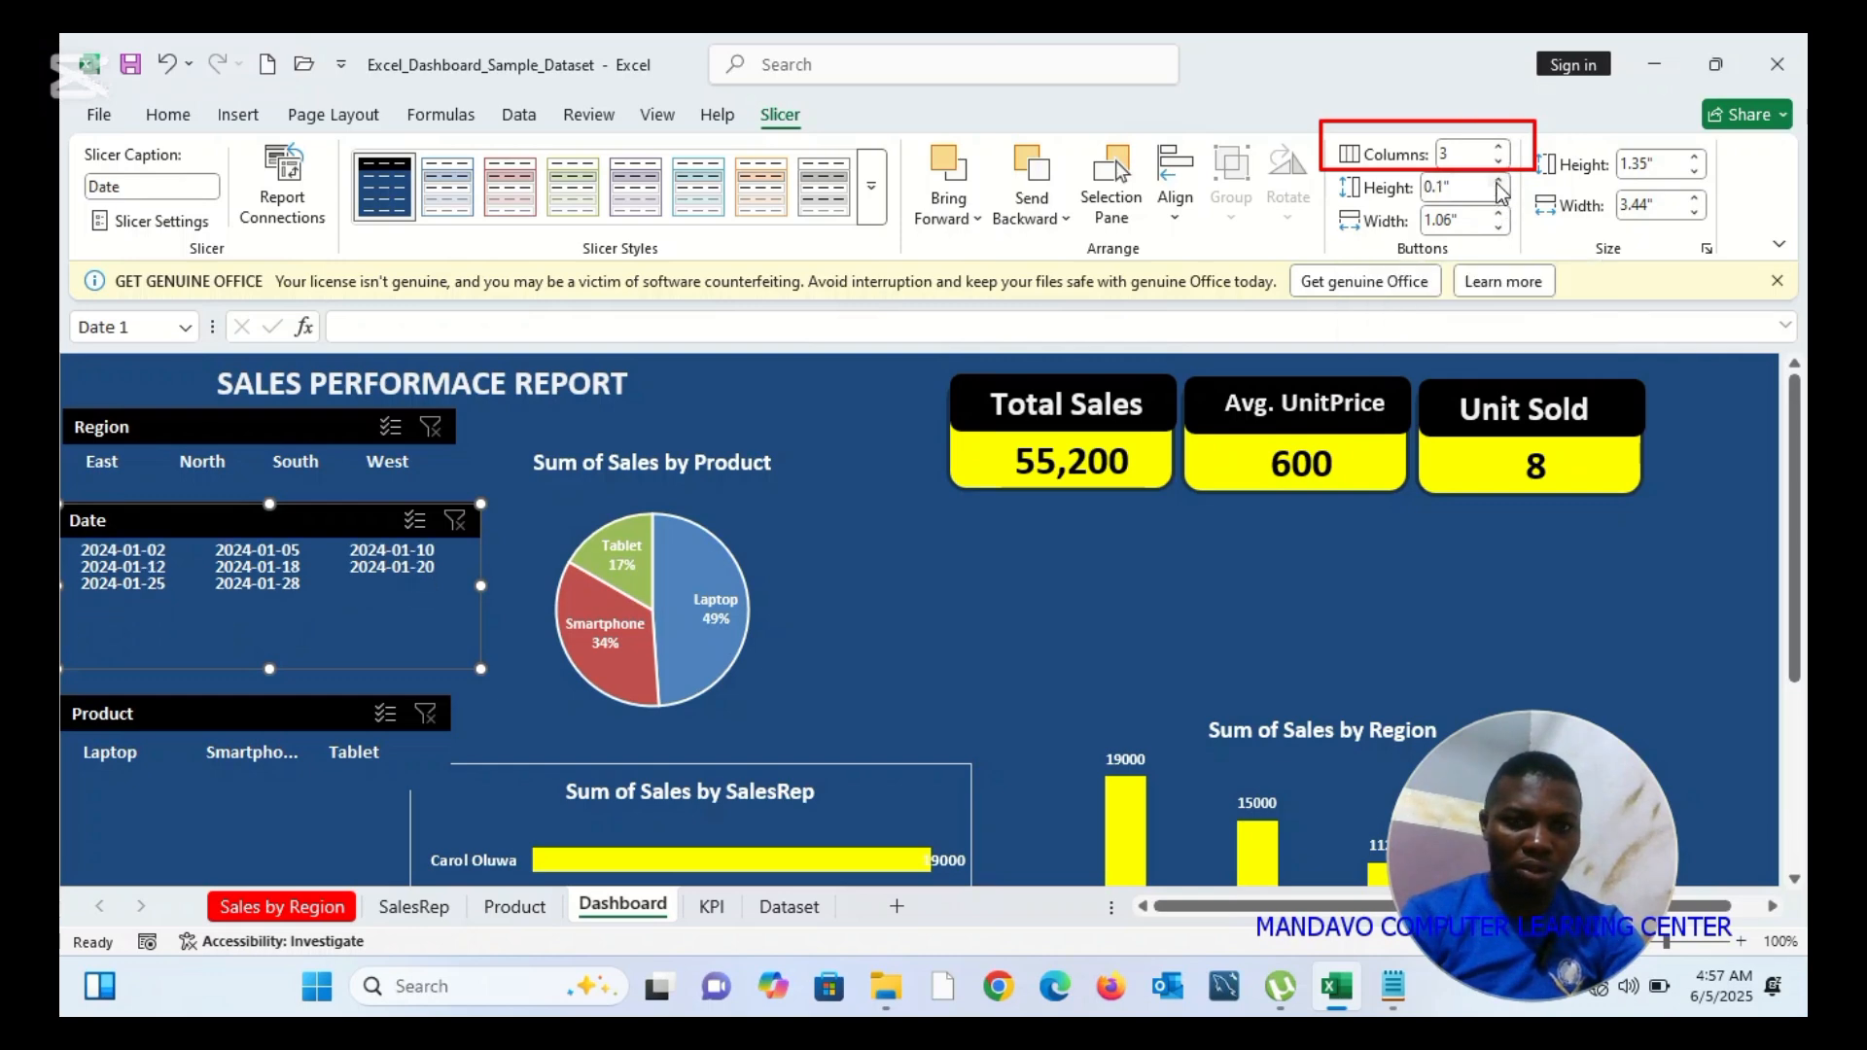
{"action": "left_click", "coordinate": [1499, 180]}
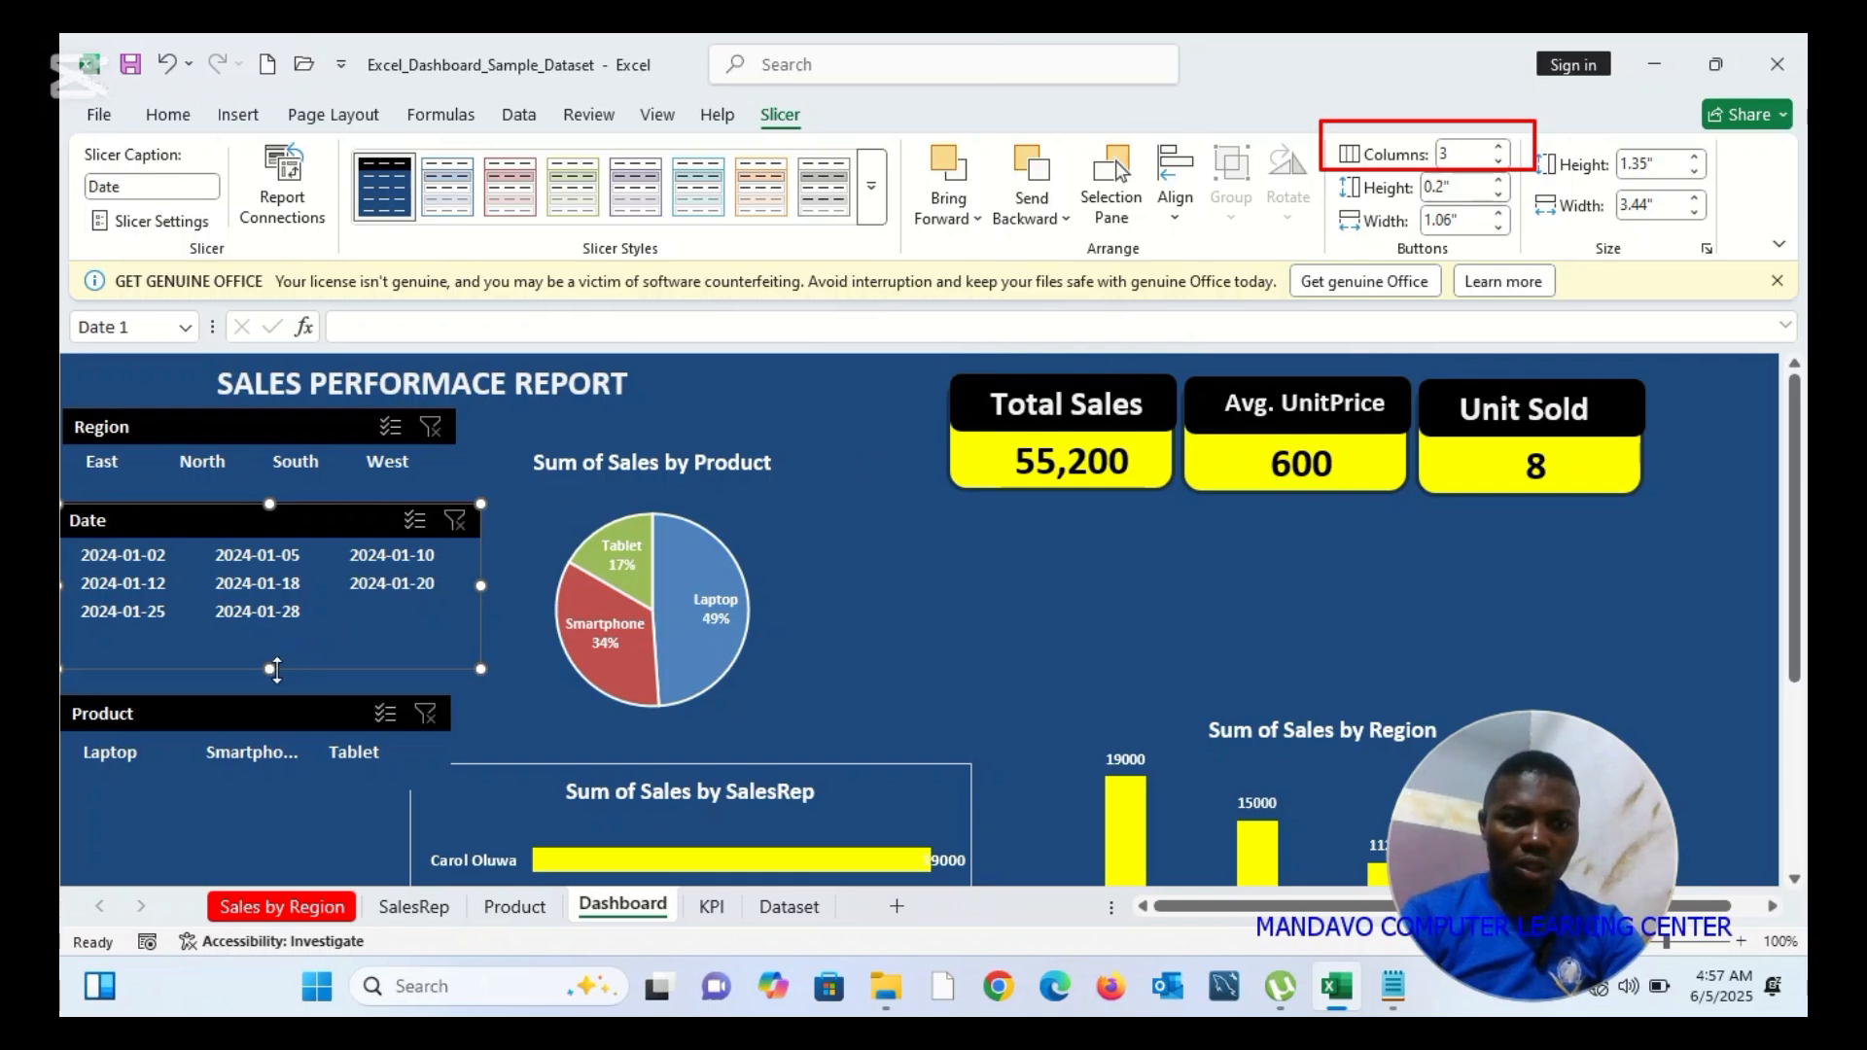
{"action": "left_click_drag", "start_coordinate": [269, 669], "coordinate": [293, 654]}
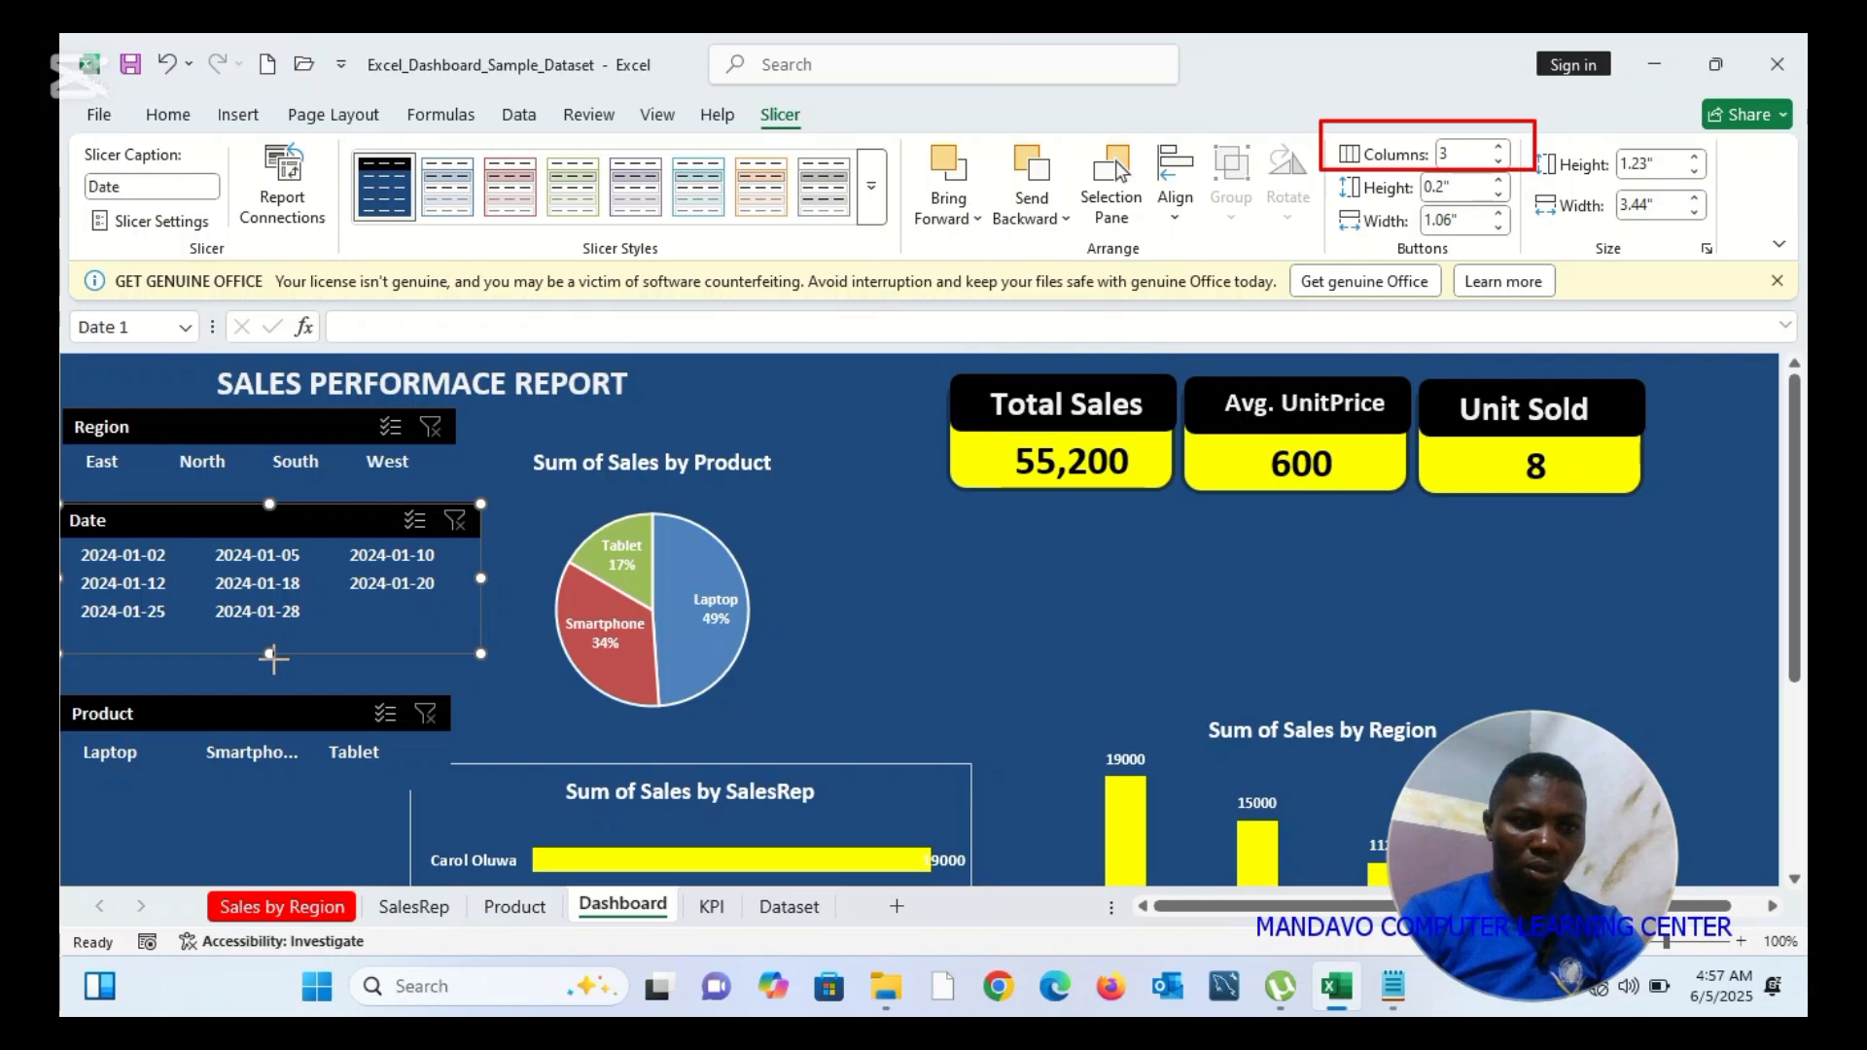
{"action": "left_click_drag", "start_coordinate": [272, 658], "coordinate": [272, 645]}
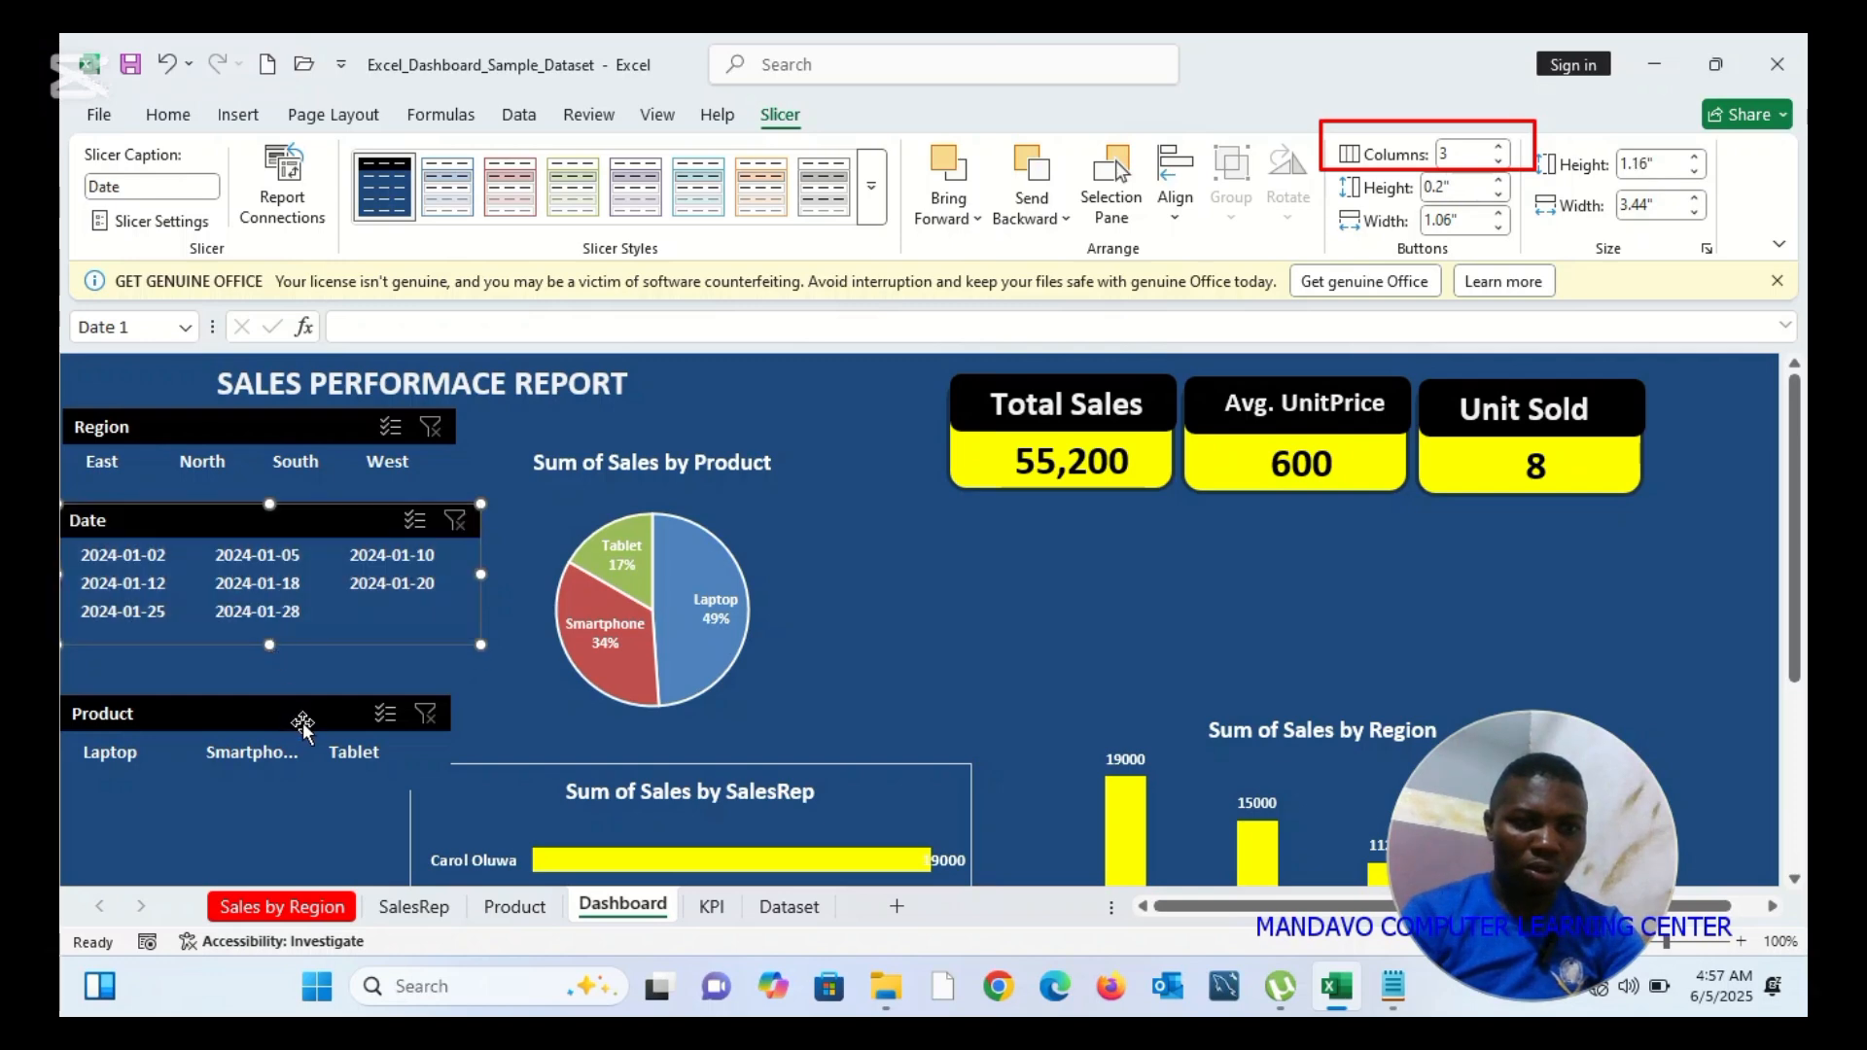
Move the Product slicer up to just below the Date slicer and set its button width to 1"
{"action": "left_click_drag", "start_coordinate": [302, 724], "coordinate": [317, 682]}
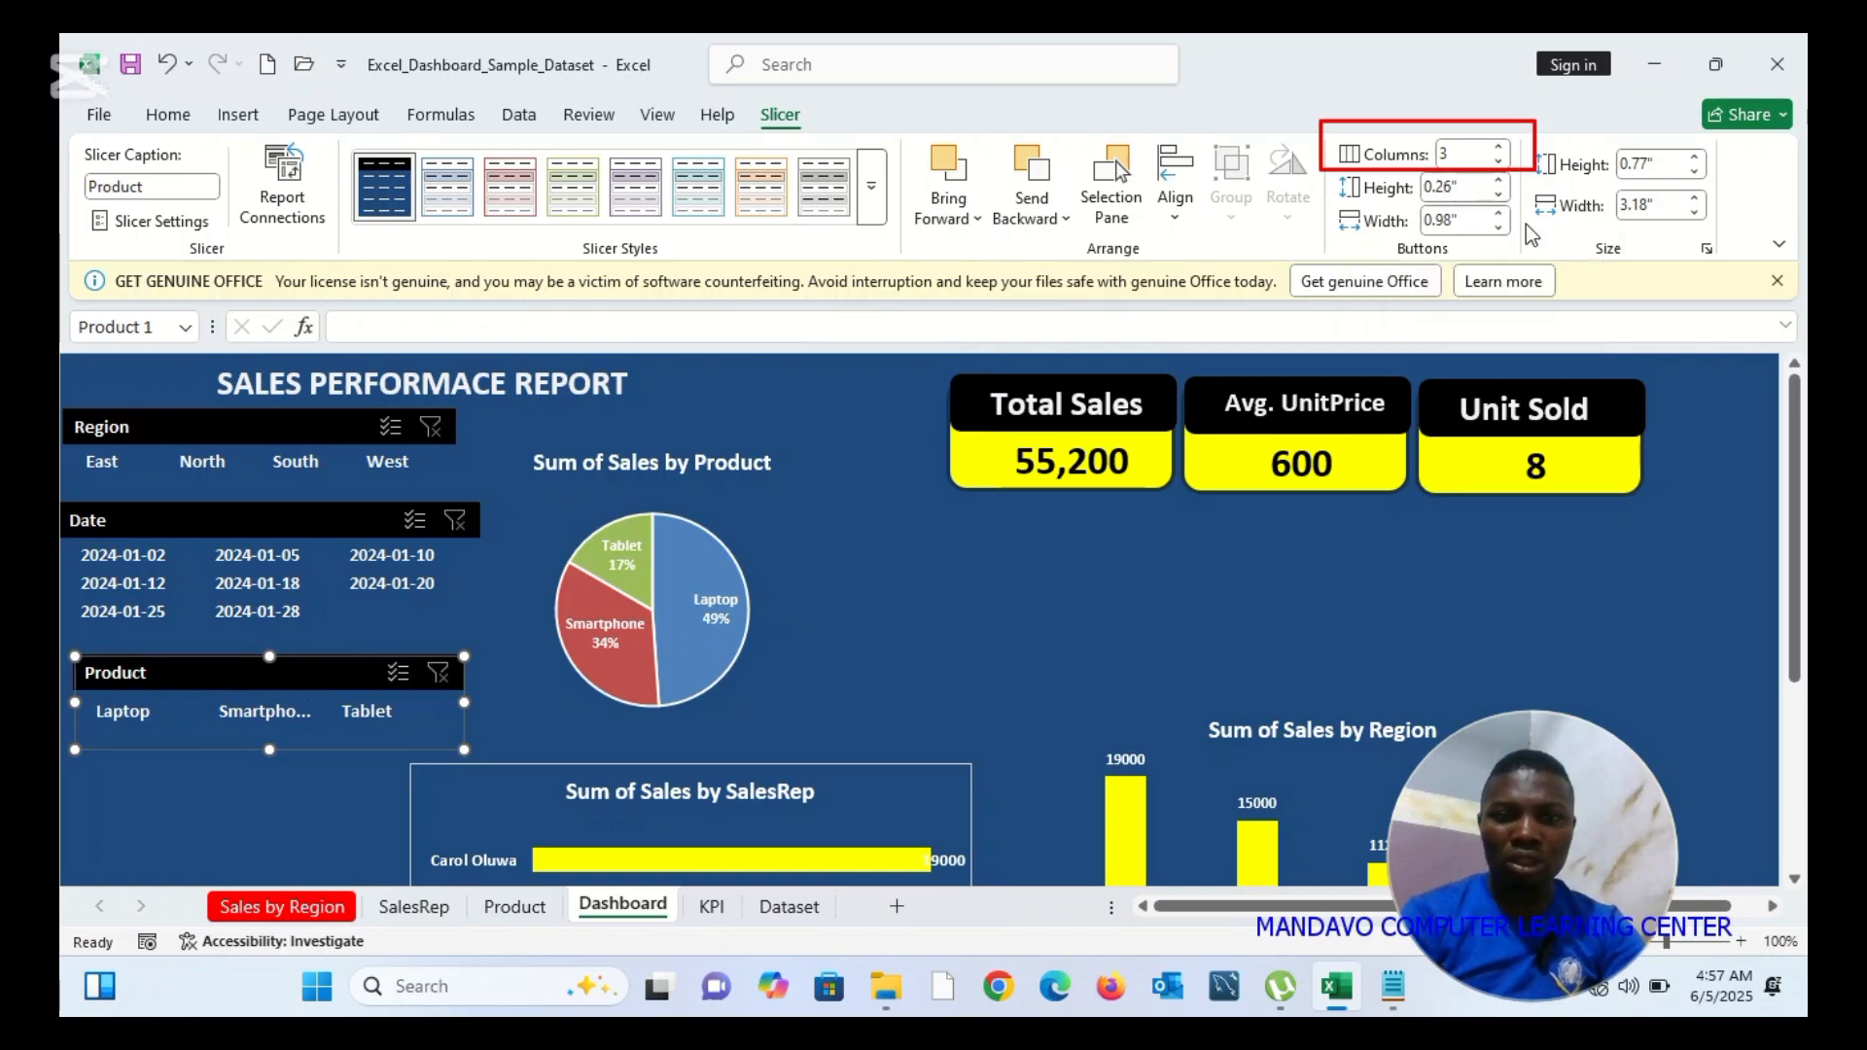
{"action": "left_click", "coordinate": [1501, 212]}
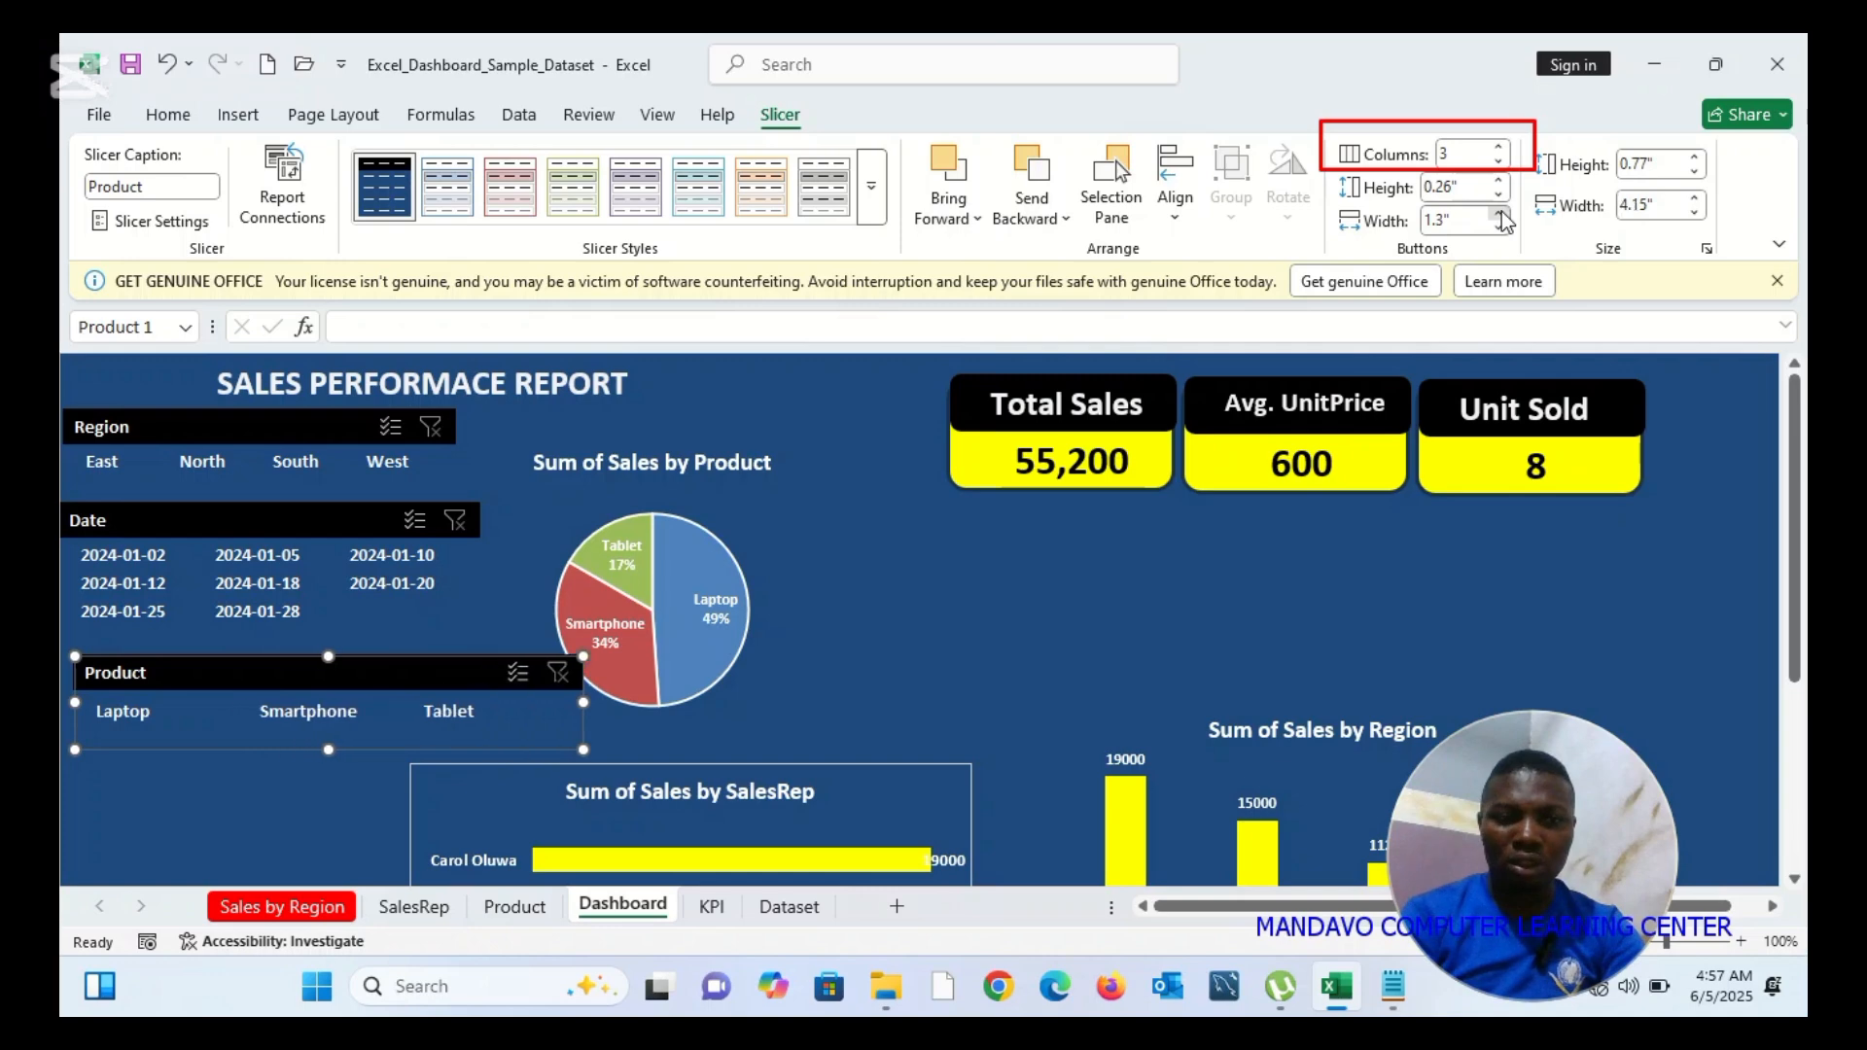
{"action": "left_click", "coordinate": [1501, 212]}
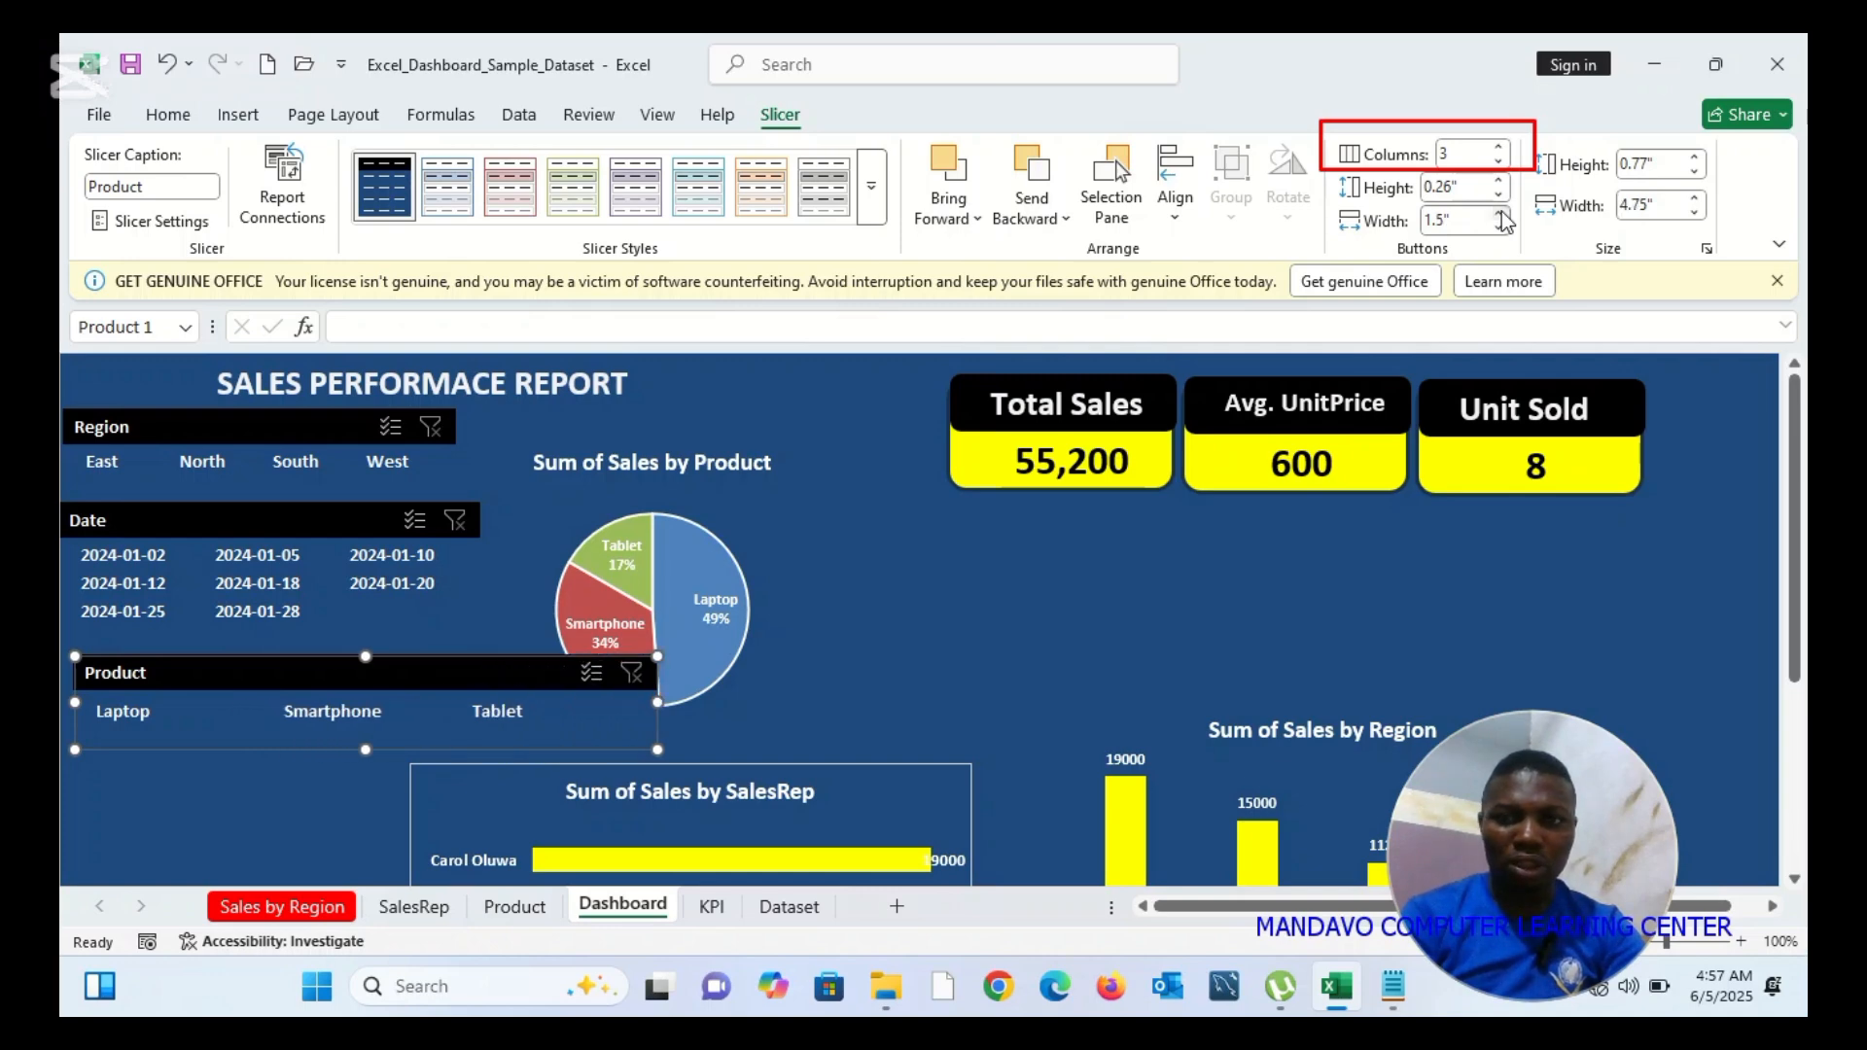
{"action": "left_click", "coordinate": [1502, 226]}
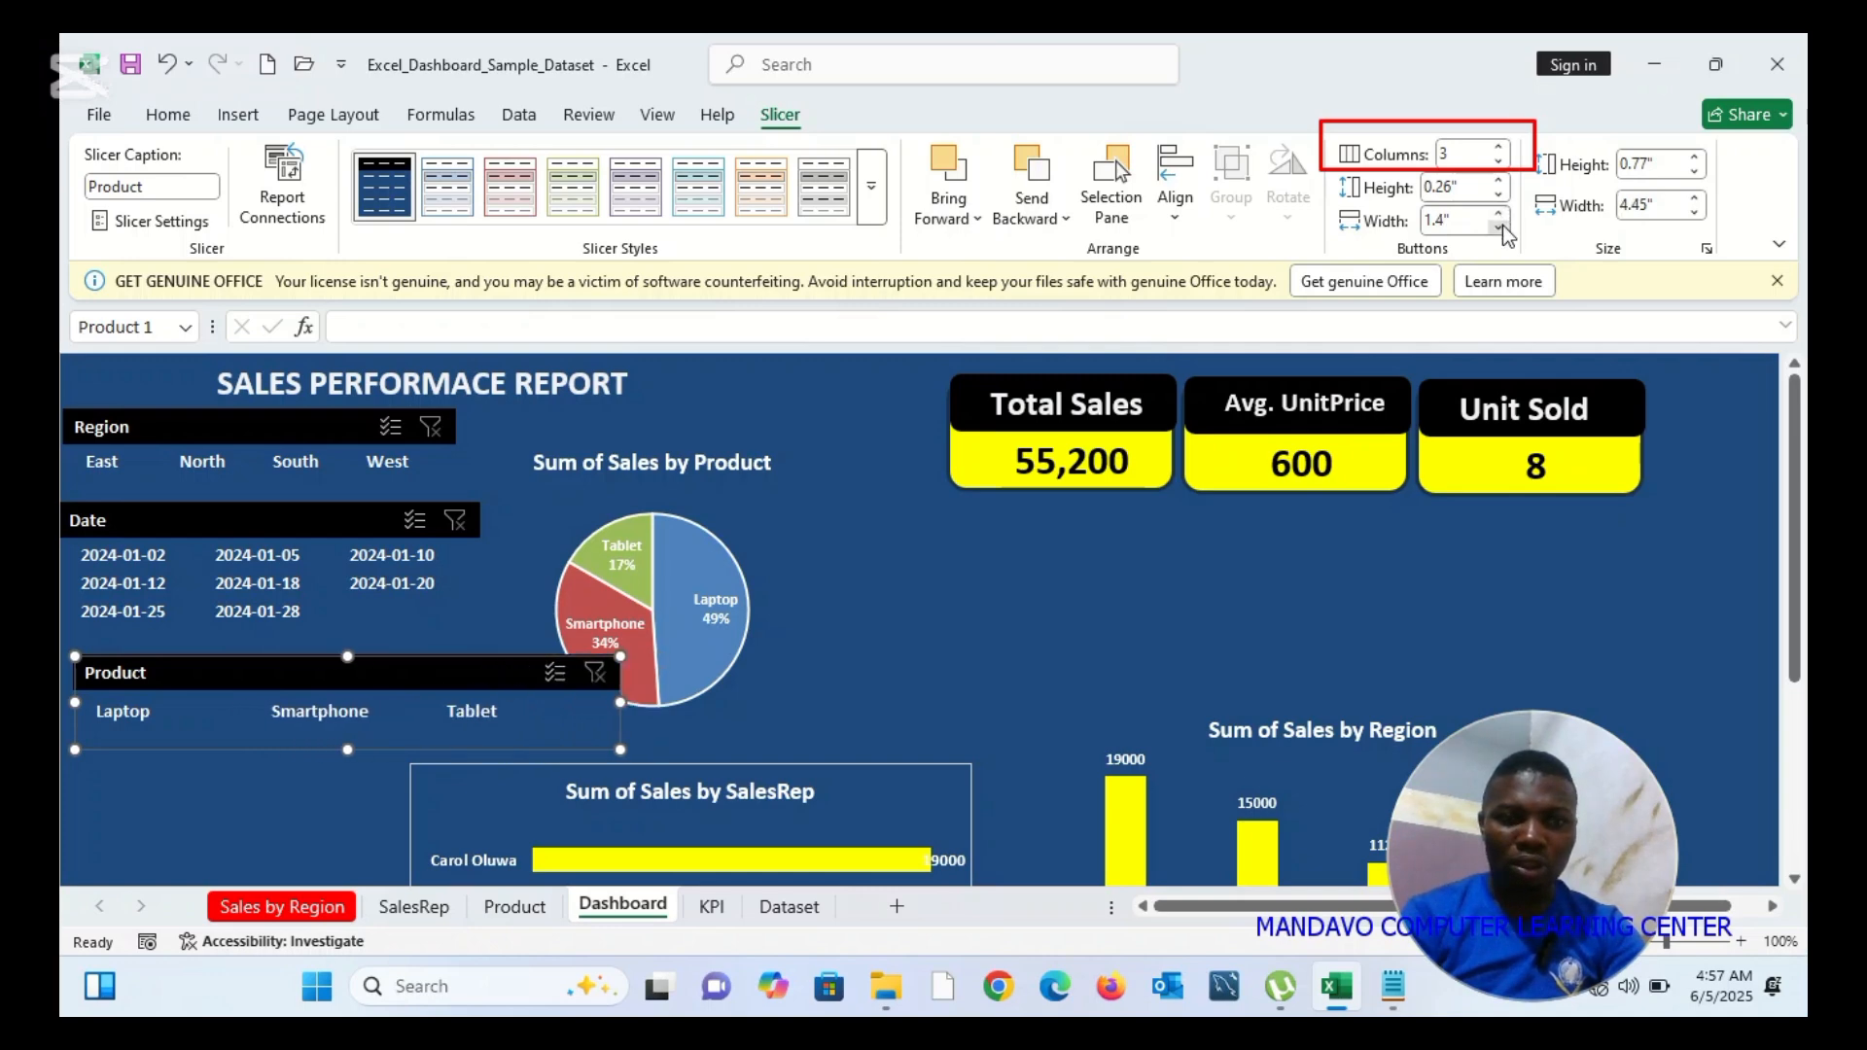
{"action": "left_click", "coordinate": [1502, 226]}
{"action": "left_click", "coordinate": [1502, 225]}
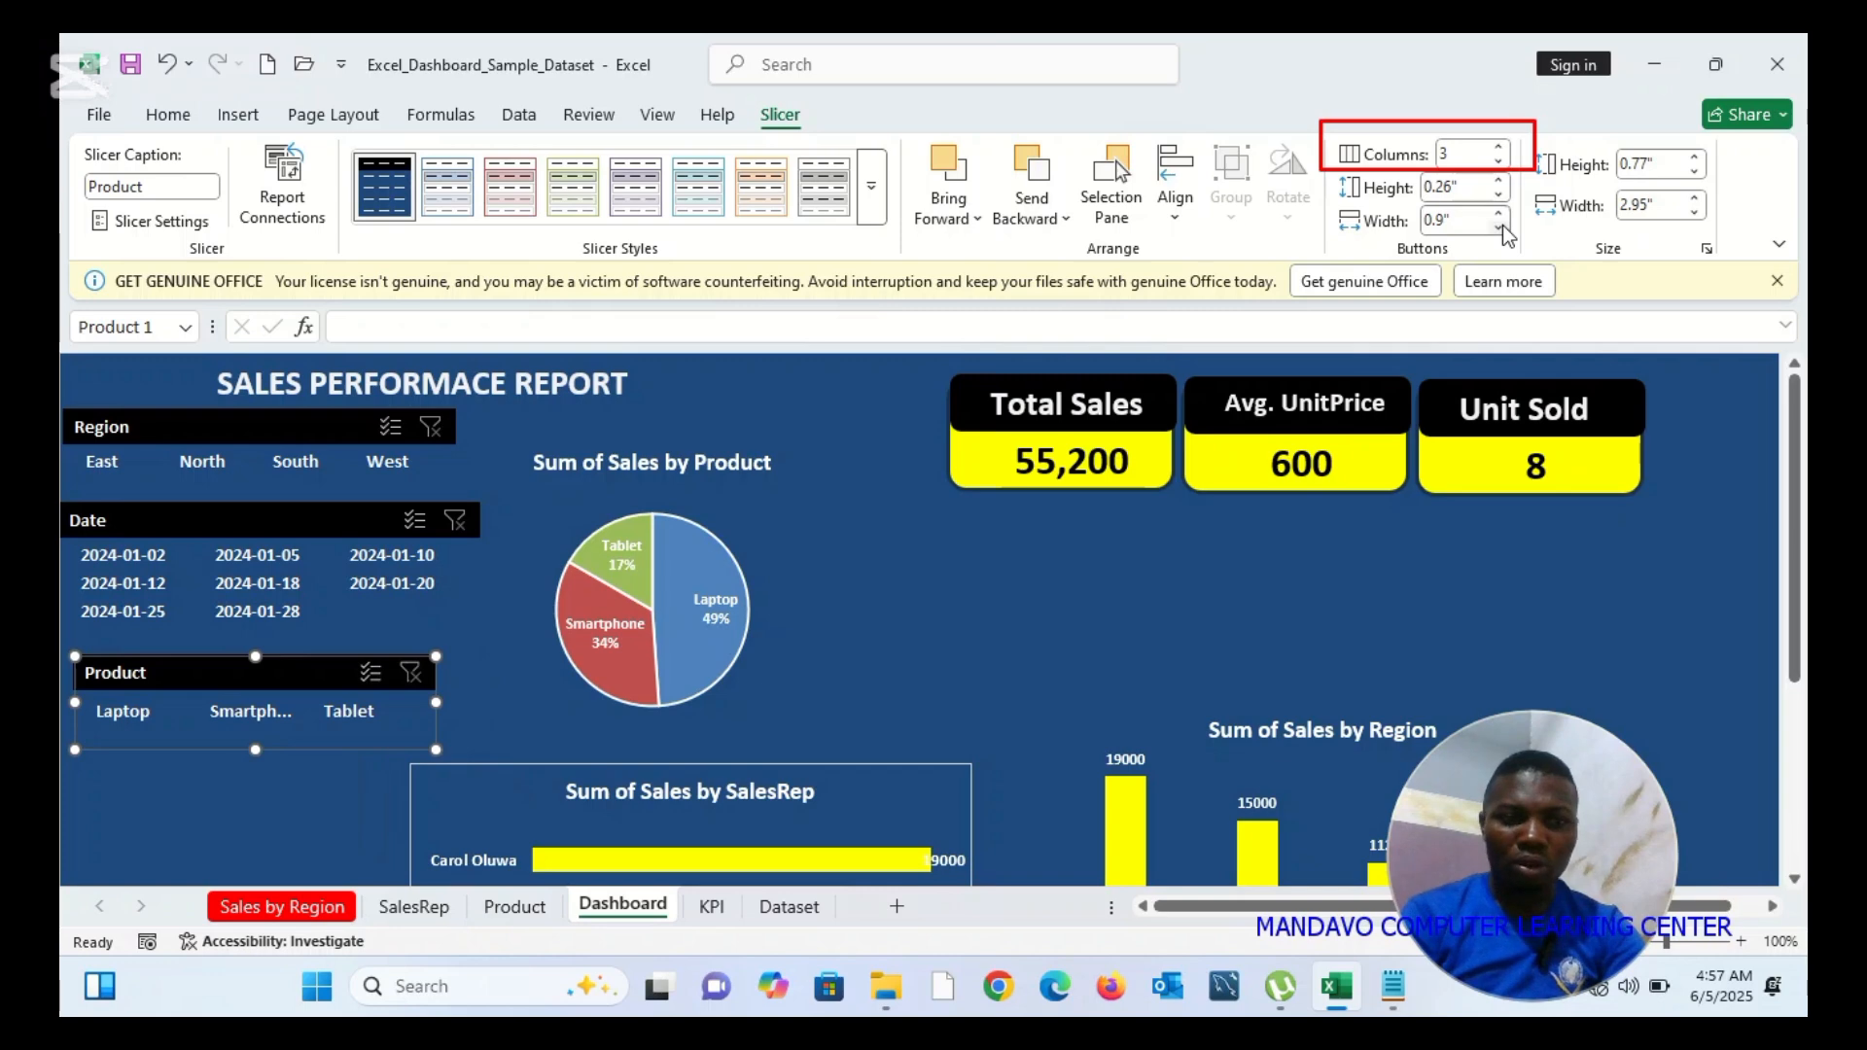
{"action": "left_click", "coordinate": [1502, 213]}
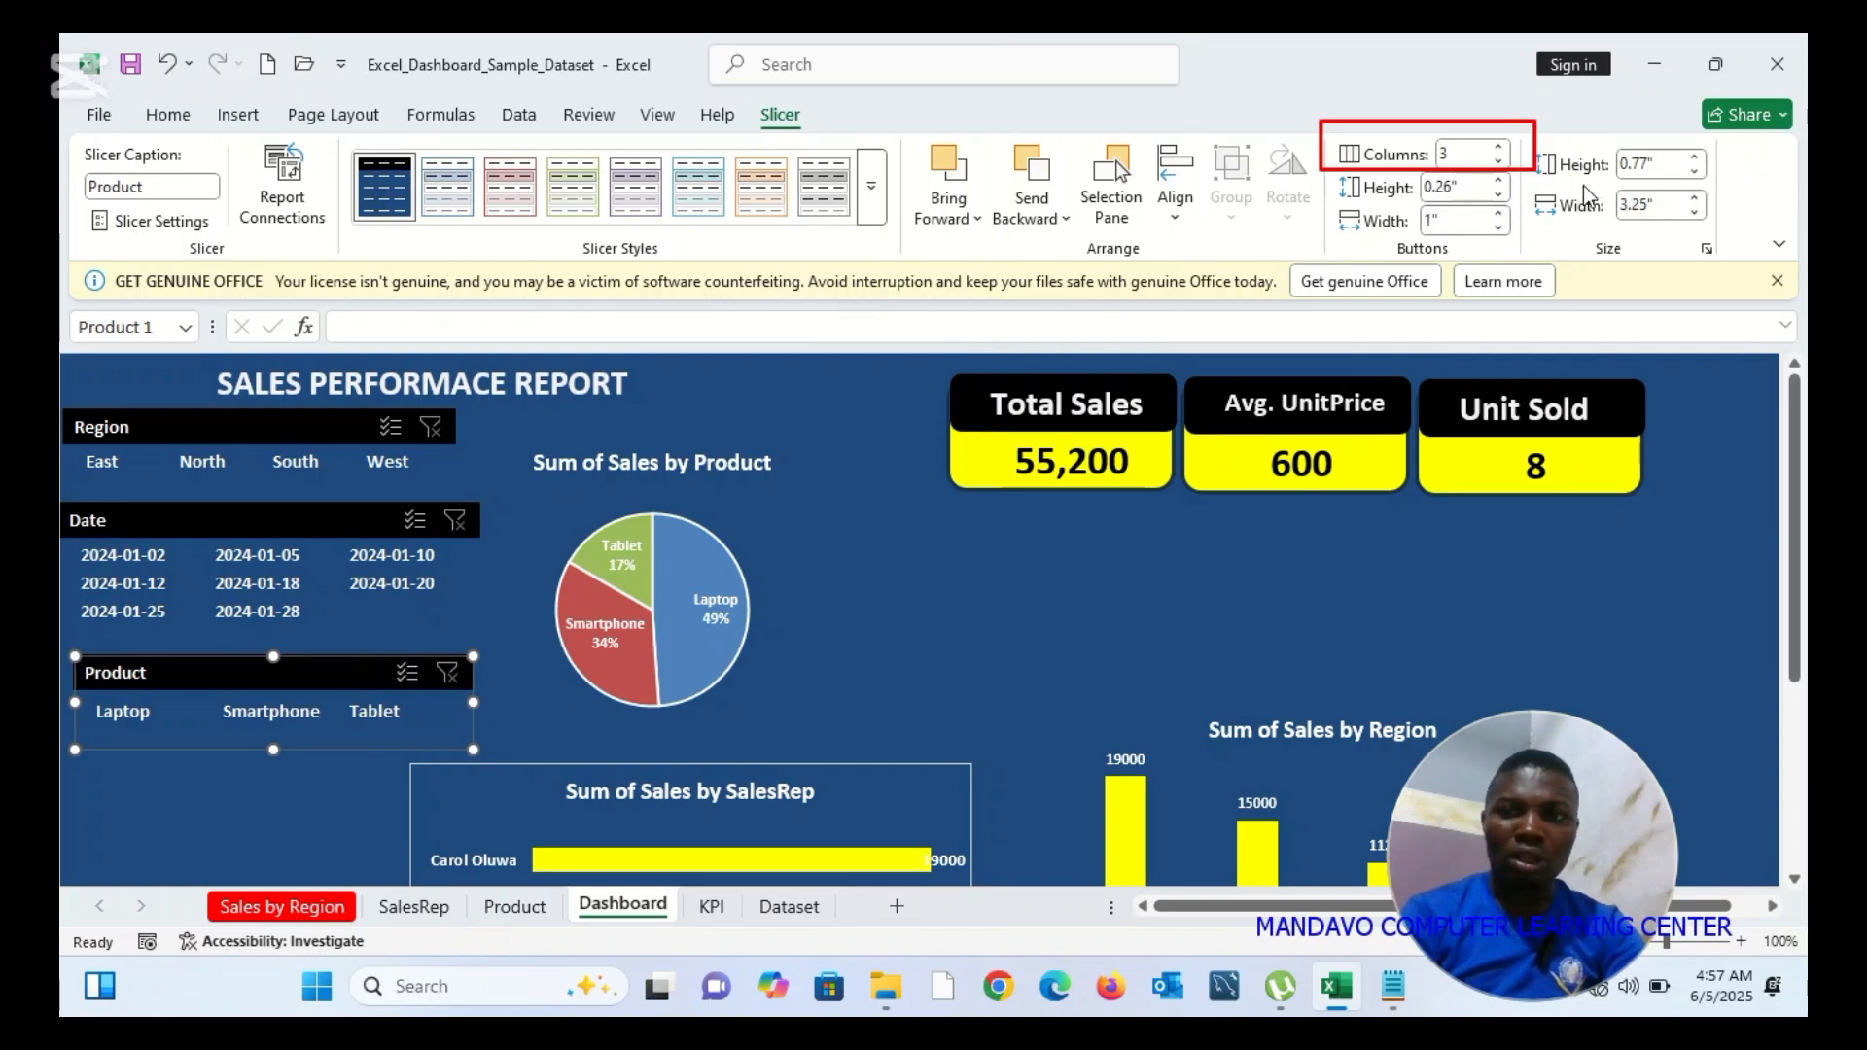
Set the Product slicer's overall height to 0.7" and deselect it
{"action": "left_click", "coordinate": [1697, 158]}
{"action": "left_click", "coordinate": [1697, 159]}
{"action": "left_click", "coordinate": [1697, 158]}
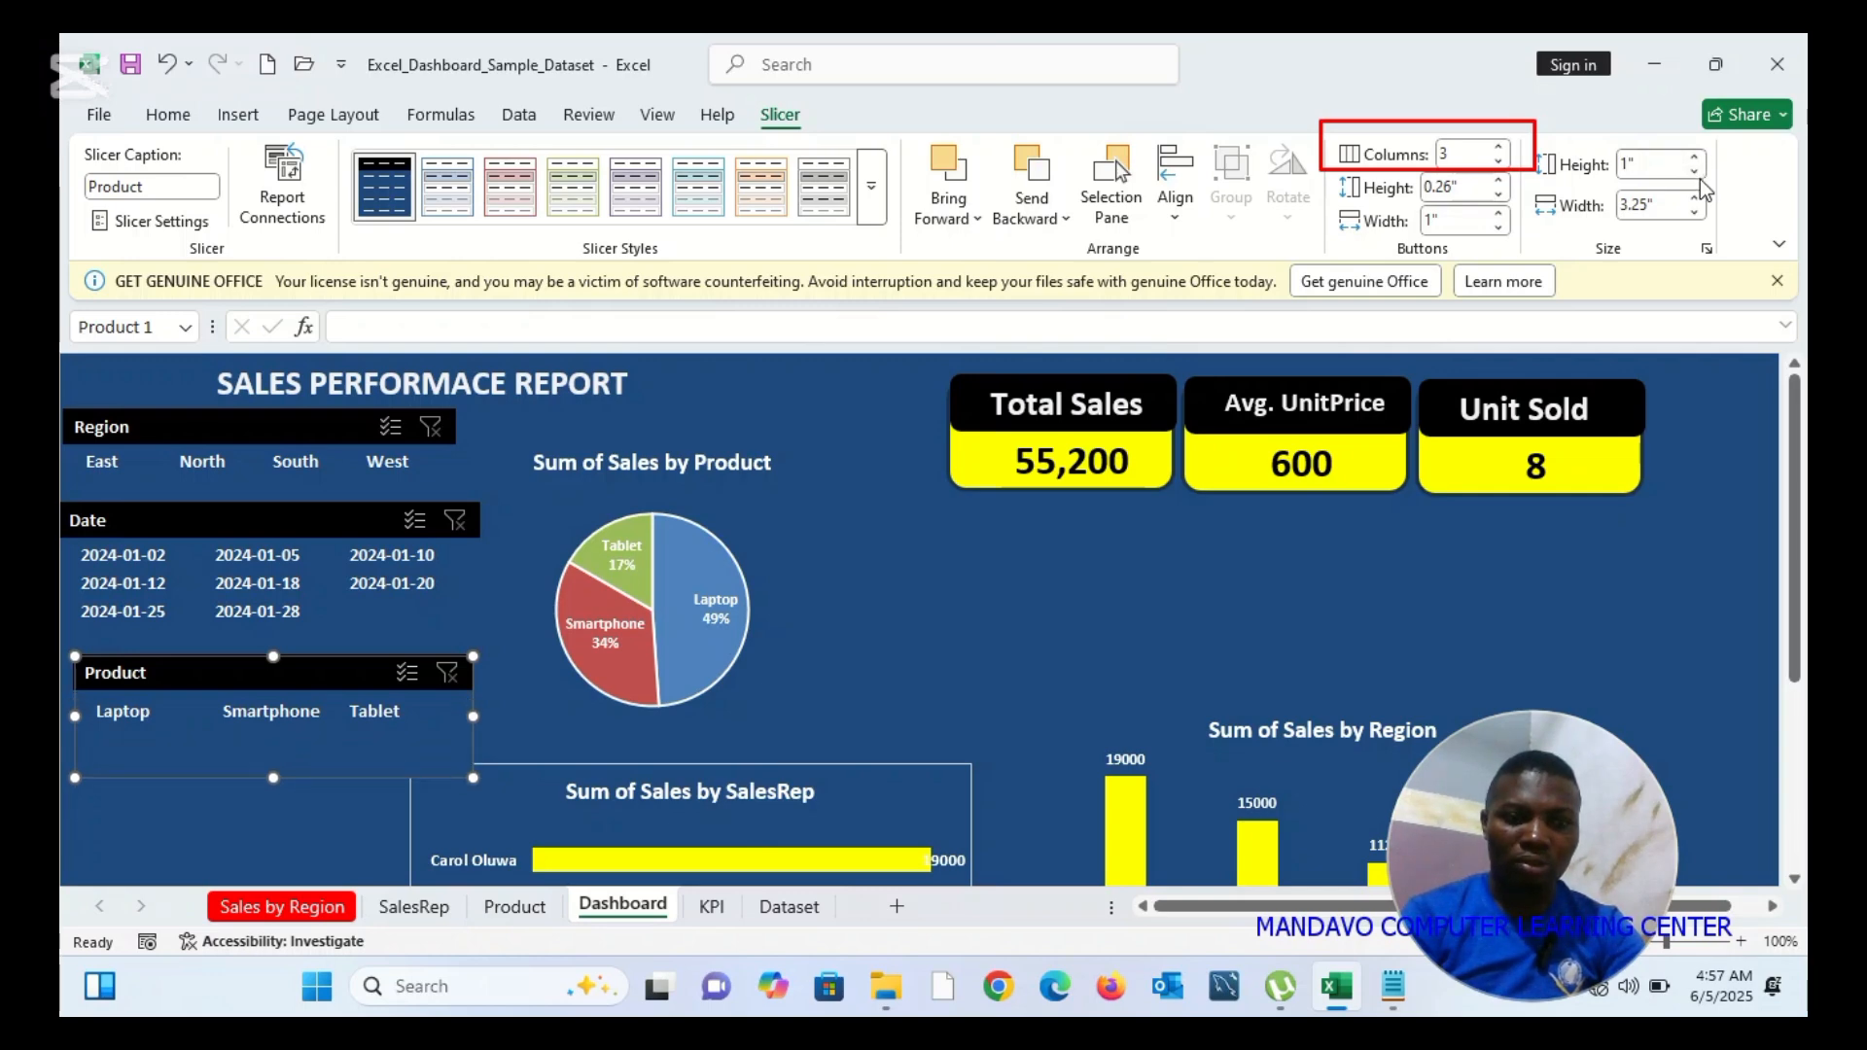
{"action": "left_click", "coordinate": [1696, 173]}
{"action": "left_click", "coordinate": [1696, 173]}
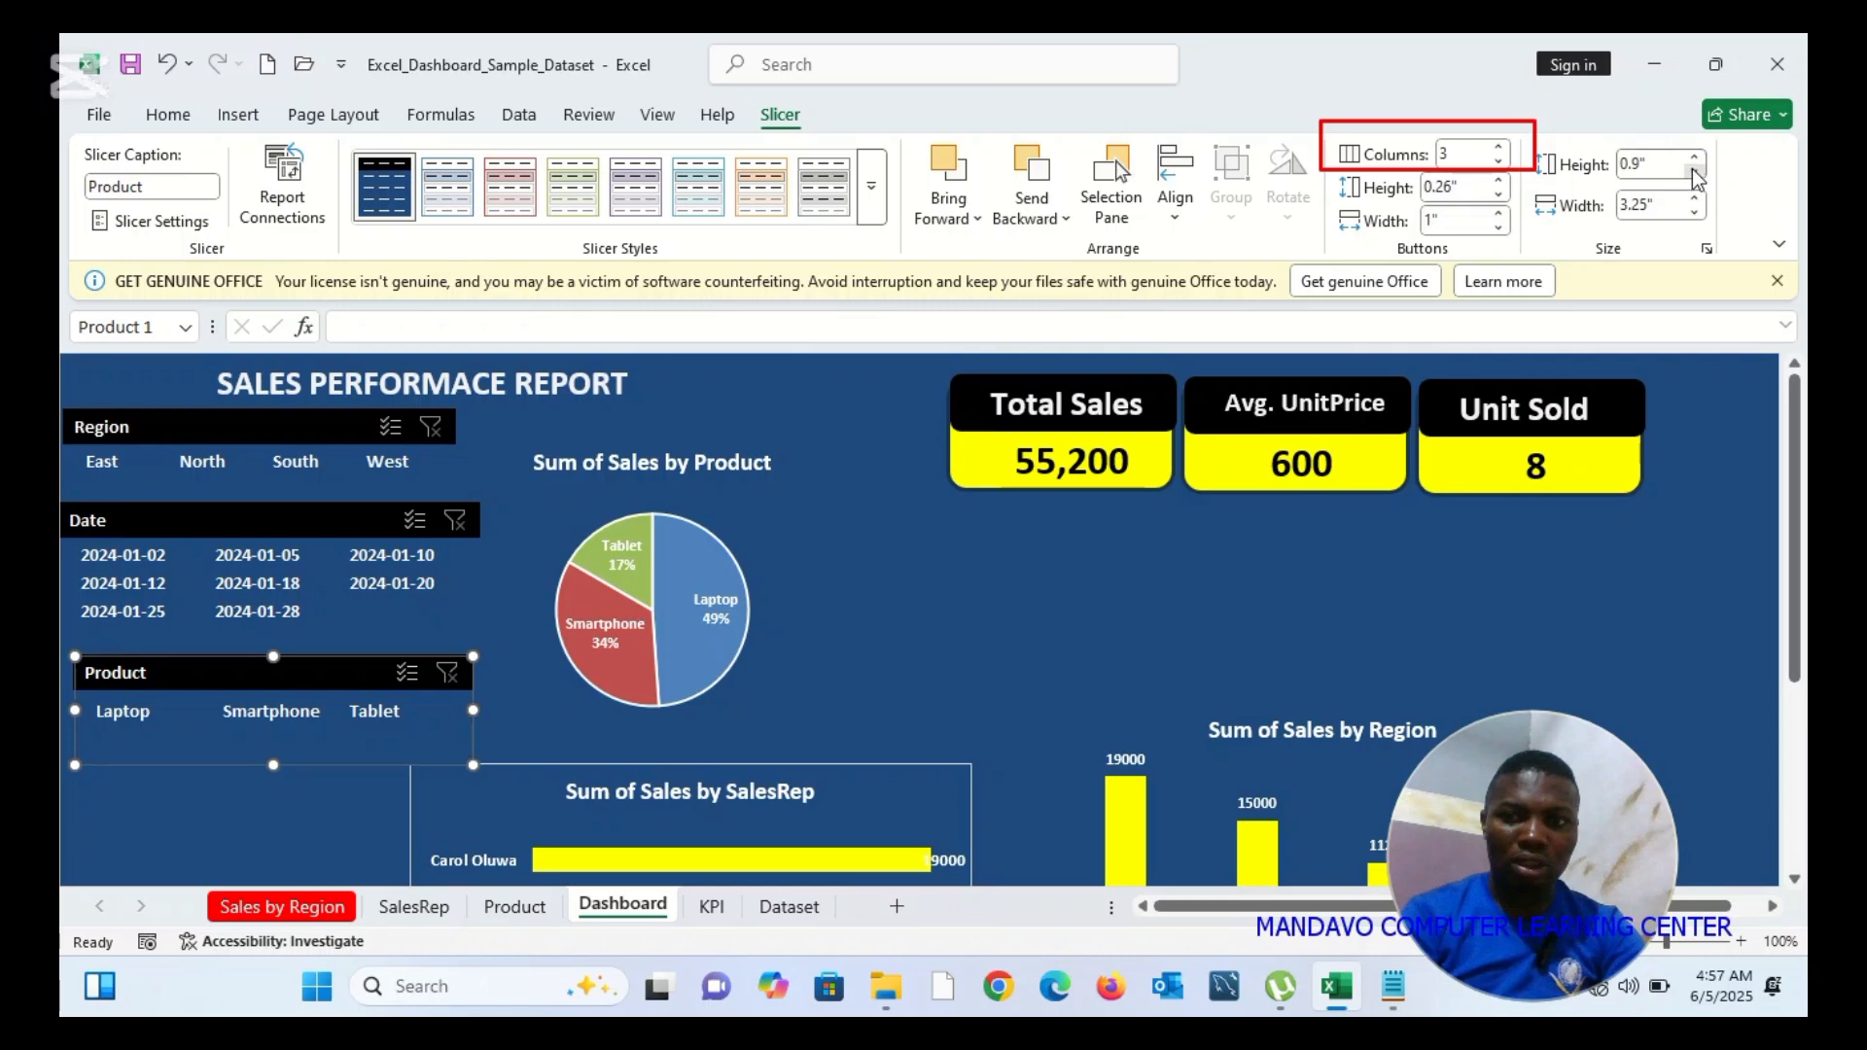
{"action": "left_click", "coordinate": [1696, 174]}
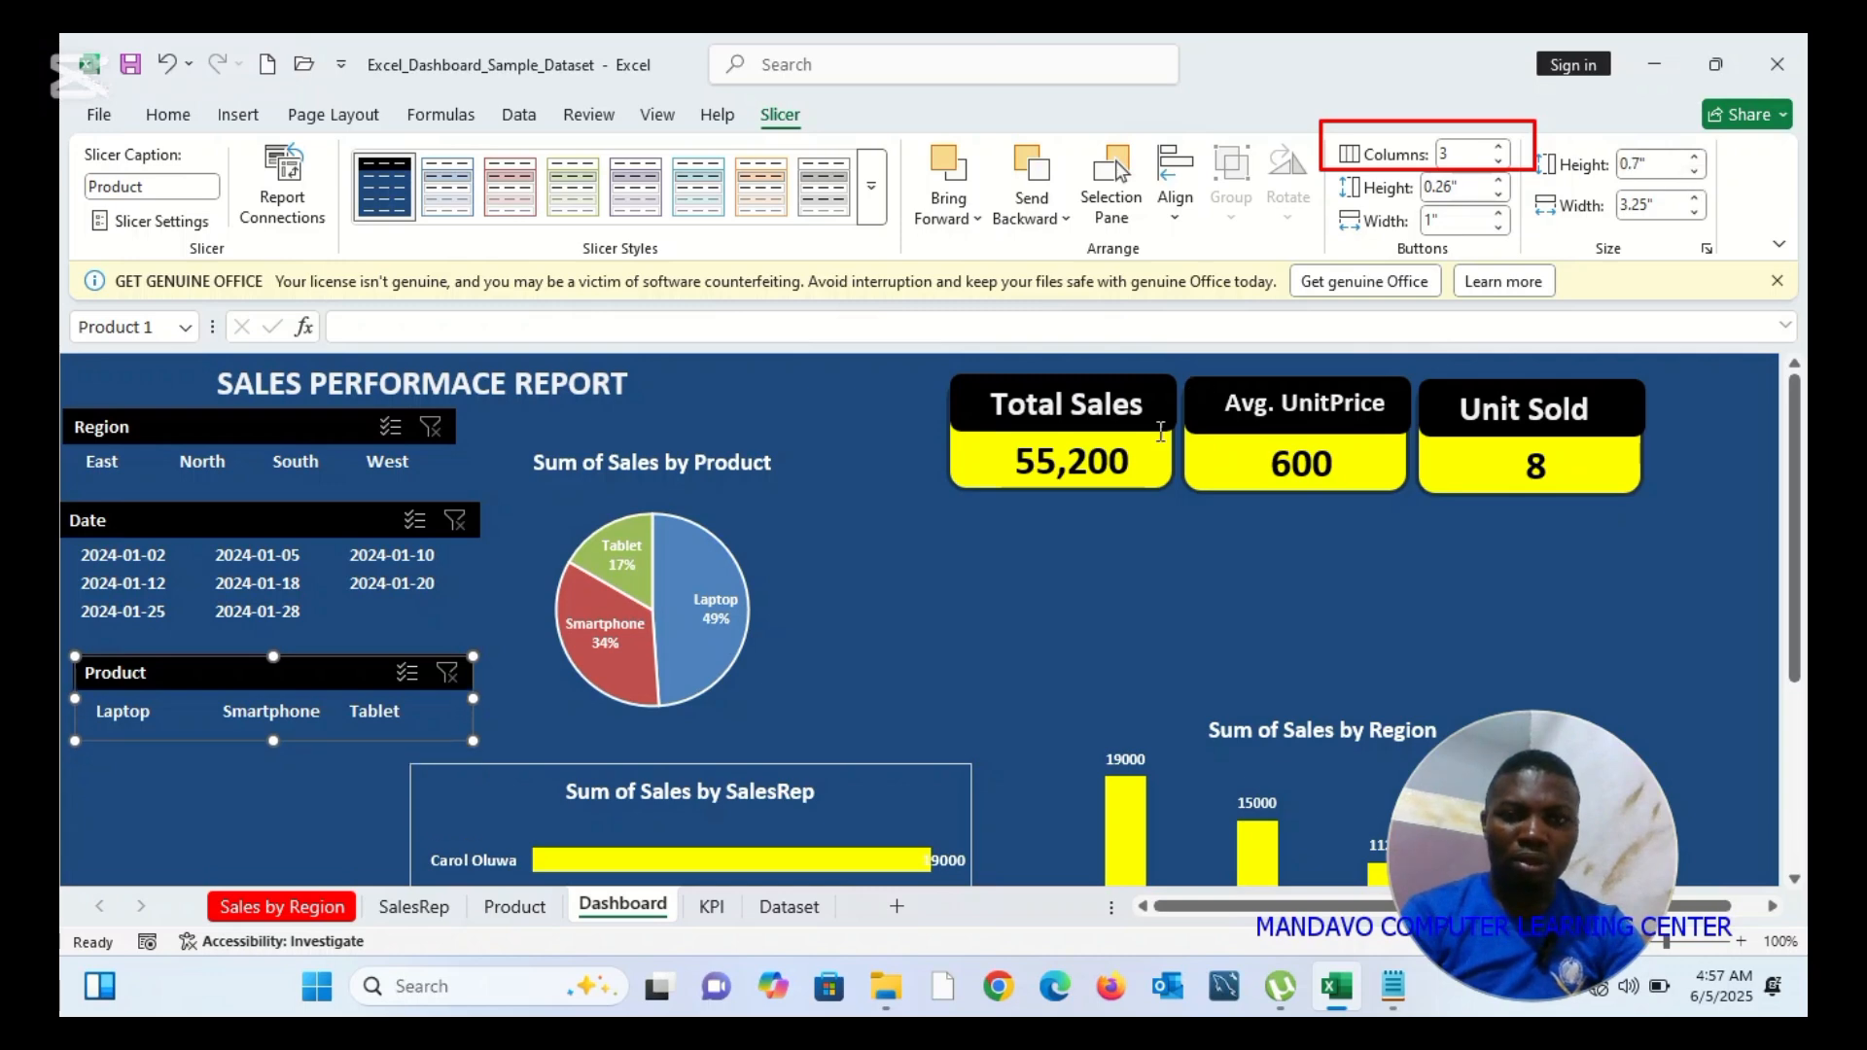
{"action": "left_click", "coordinate": [971, 604]}
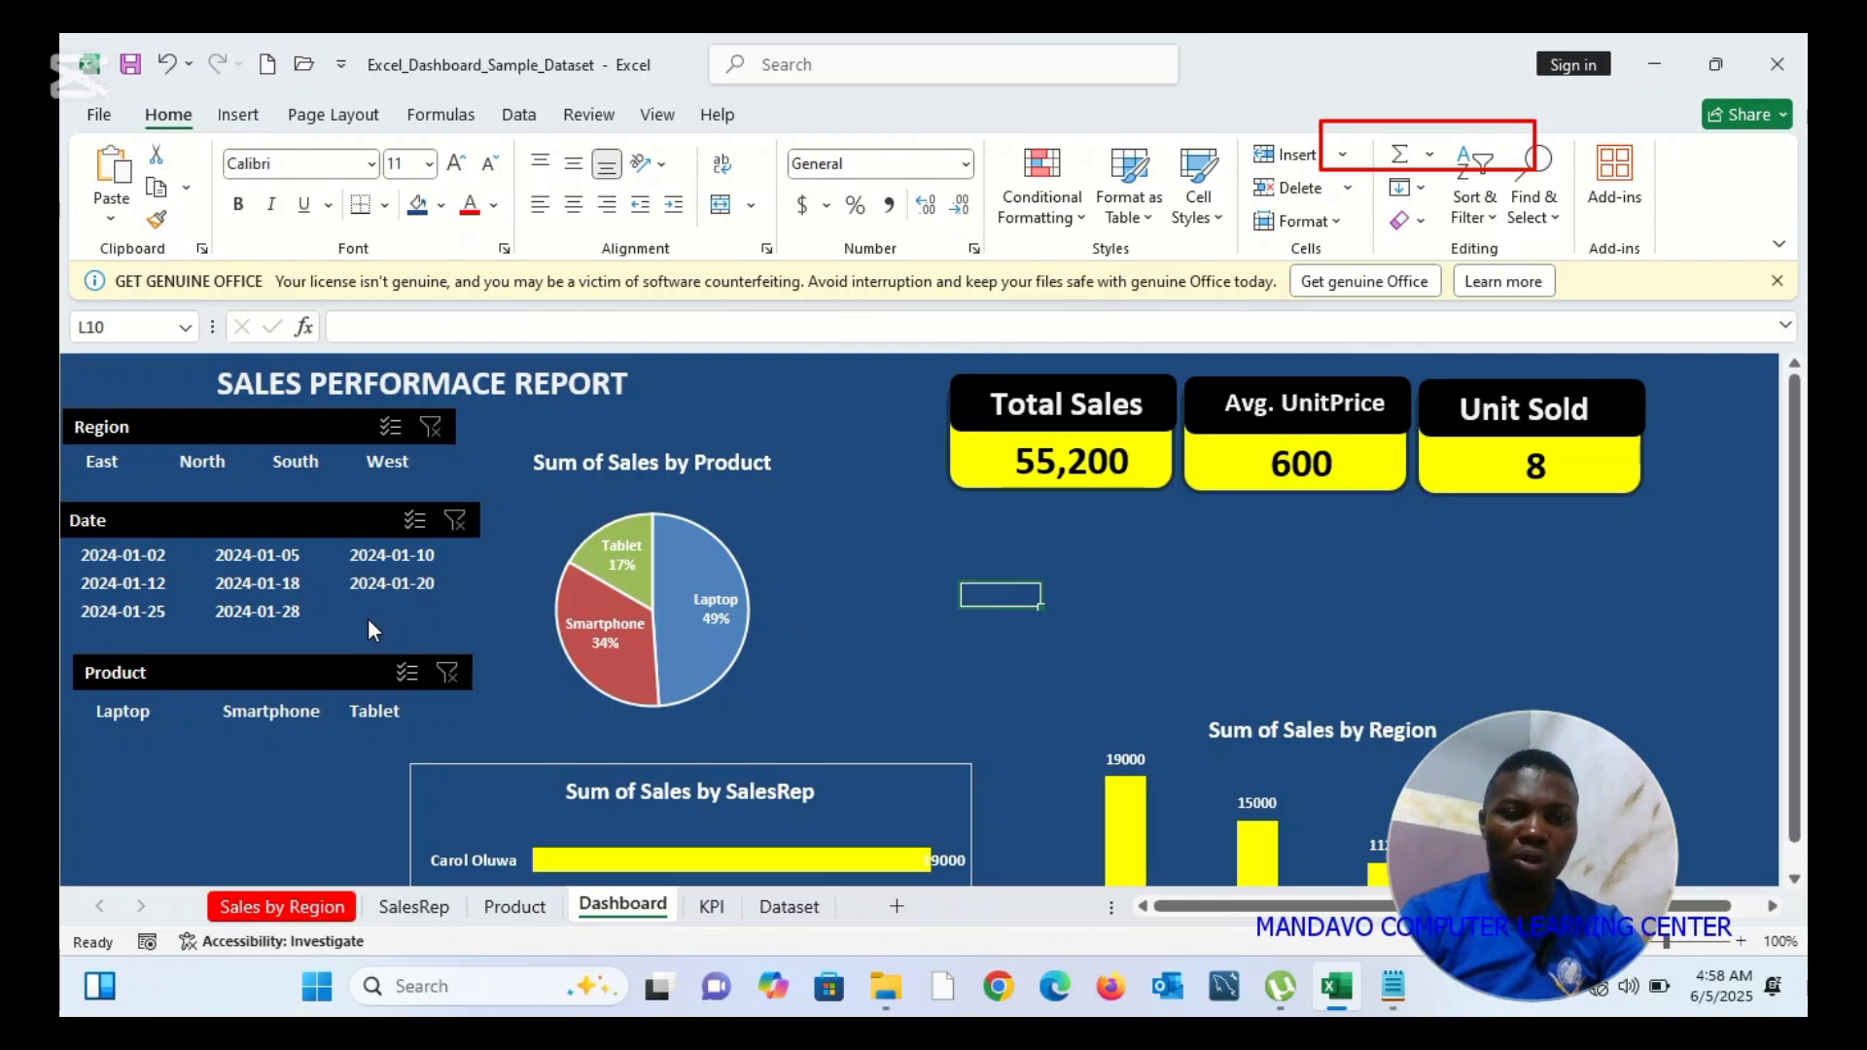